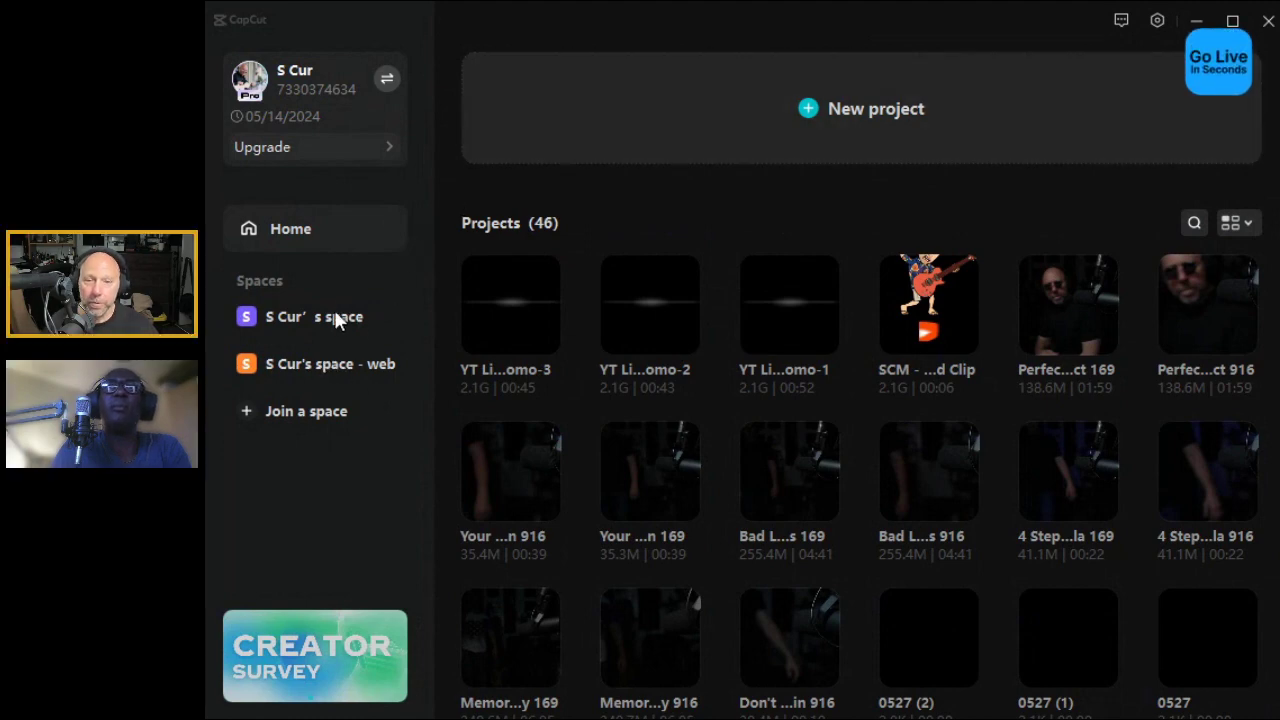
Step: Look through both cloud spaces, the standard one and the web one, and return to the home project list
left_click(314, 362)
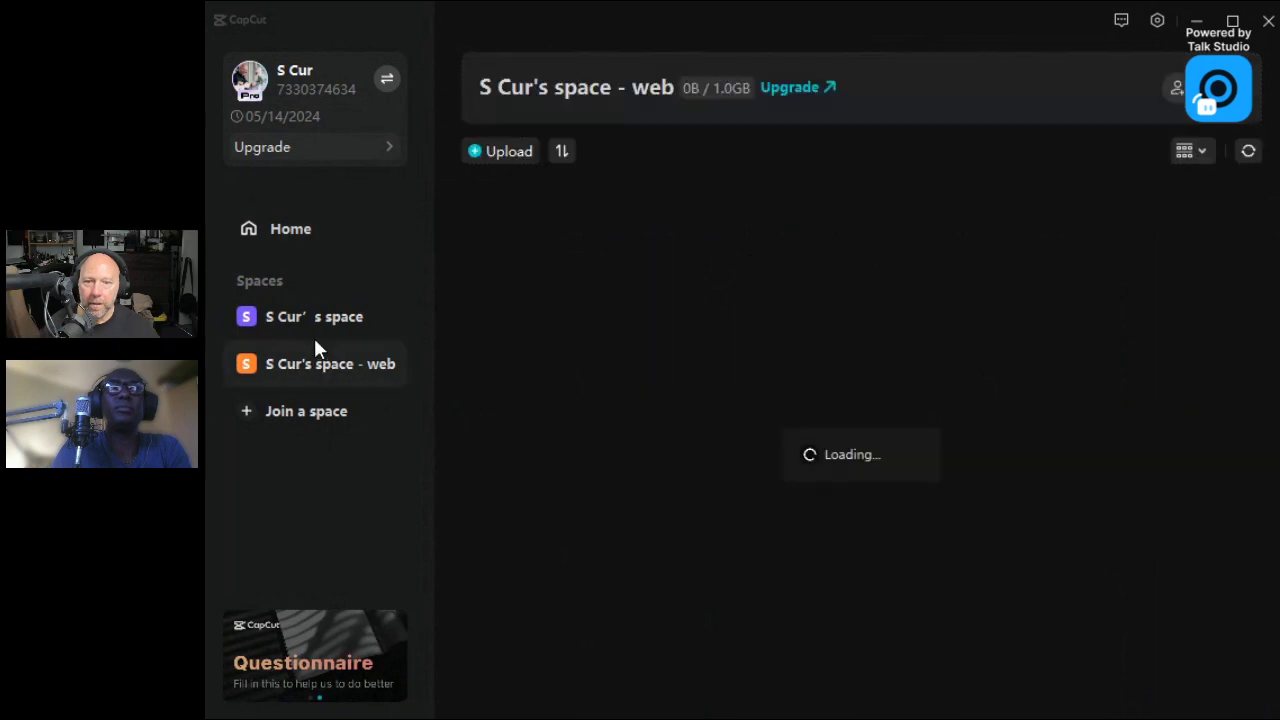
left_click(309, 316)
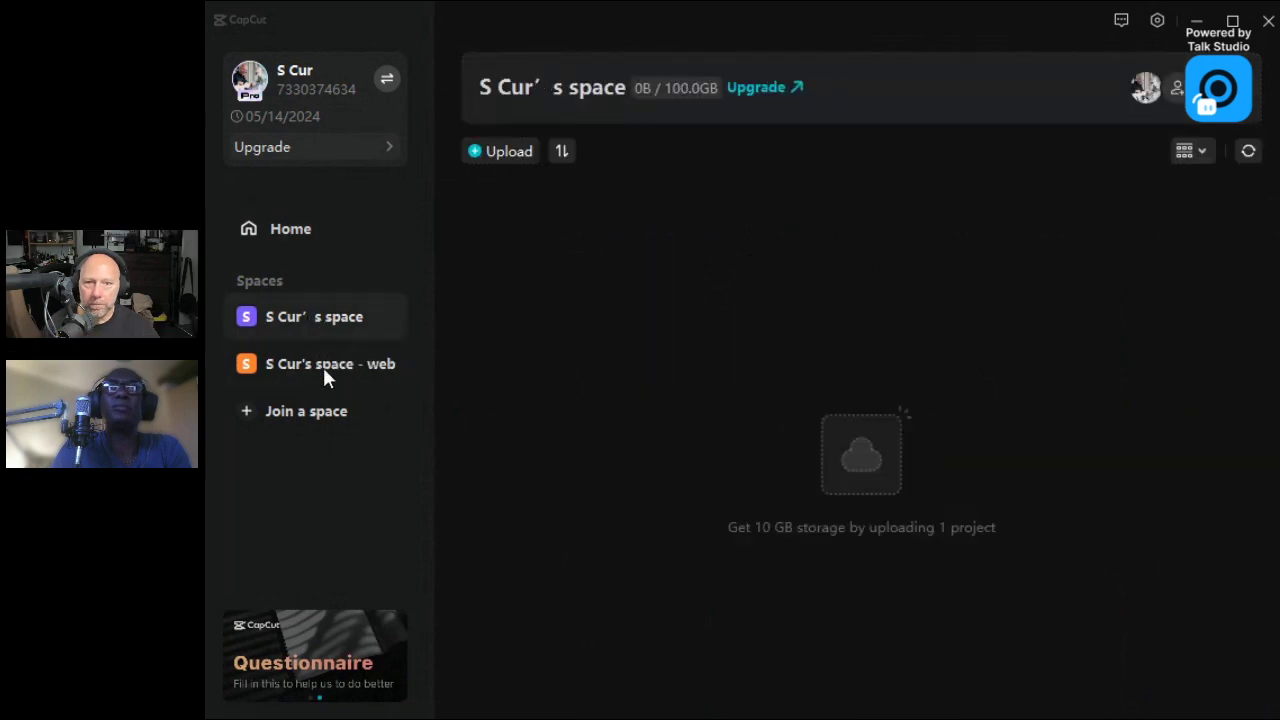
left_click(323, 365)
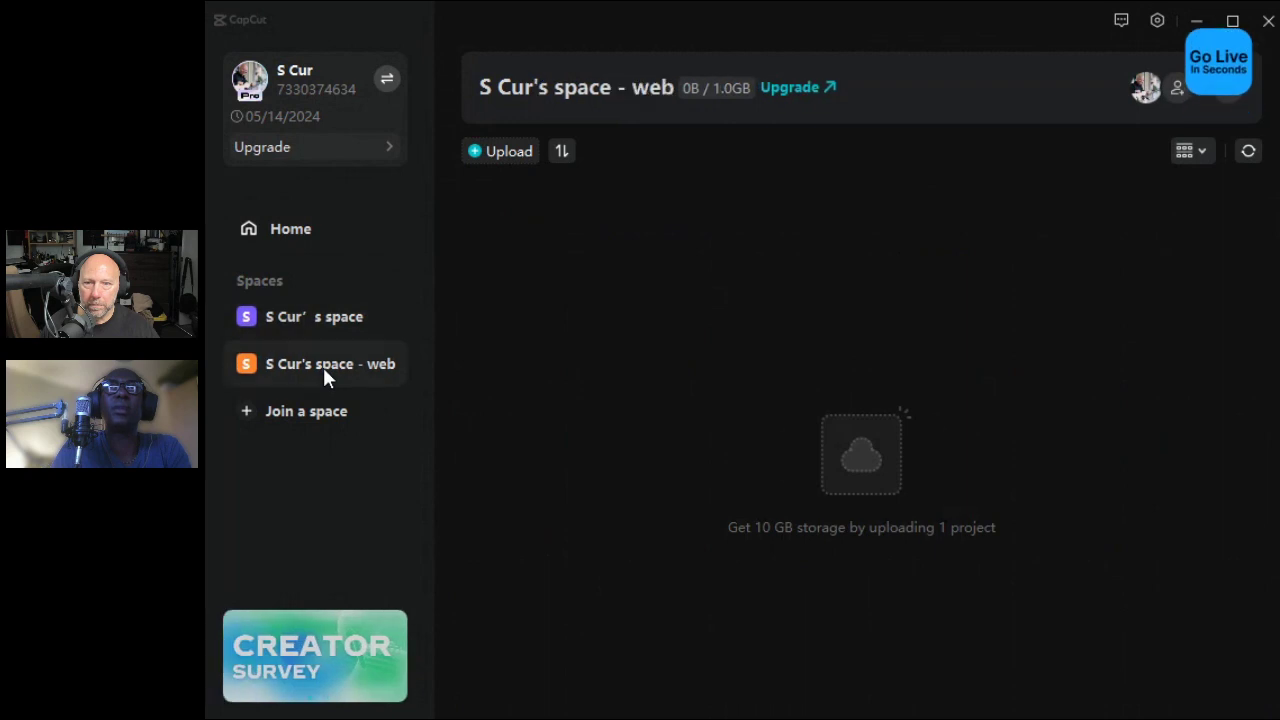
left_click(312, 316)
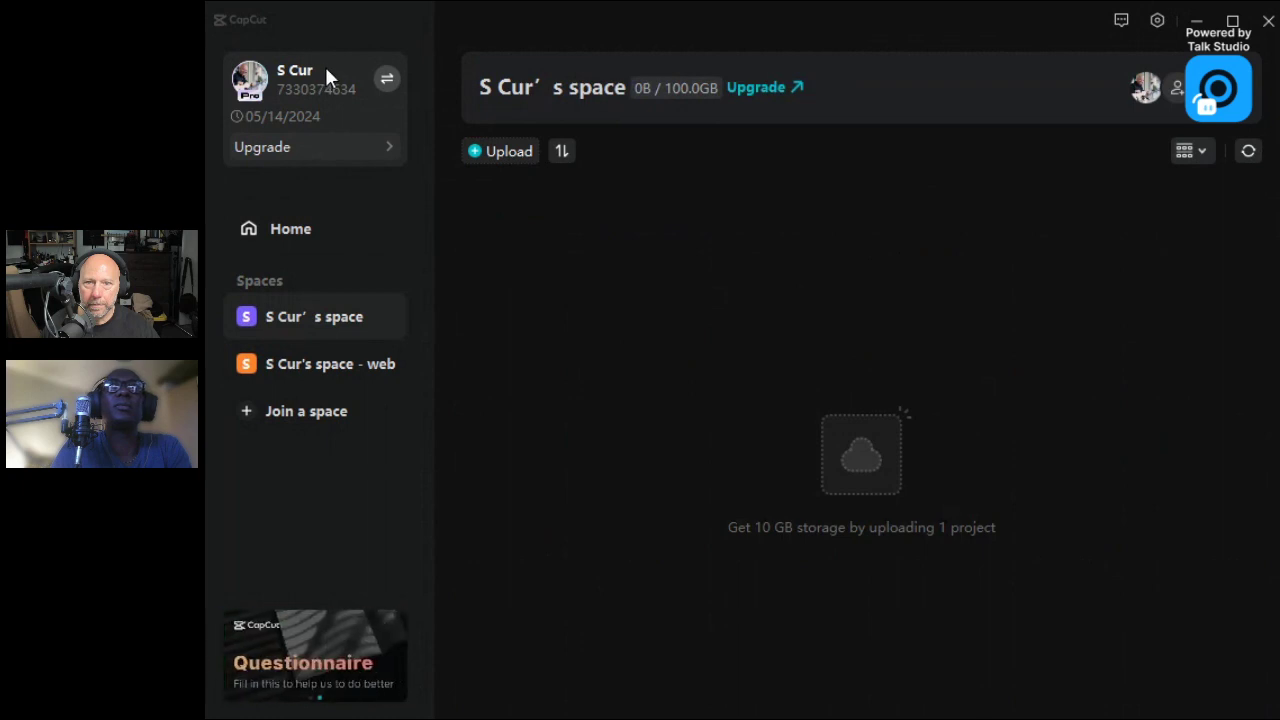
left_click(308, 219)
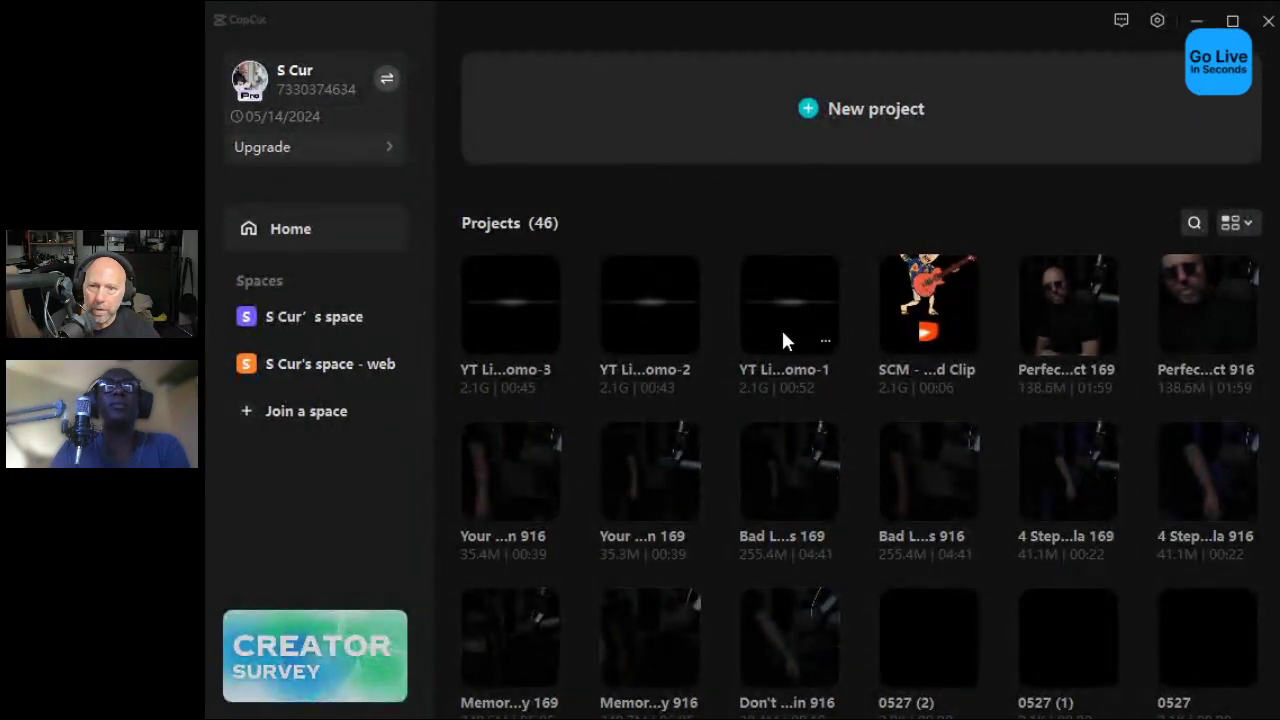
Step: Open the YT Lives - Reels Promo-1 project and play its timeline from the start
left_click(783, 341)
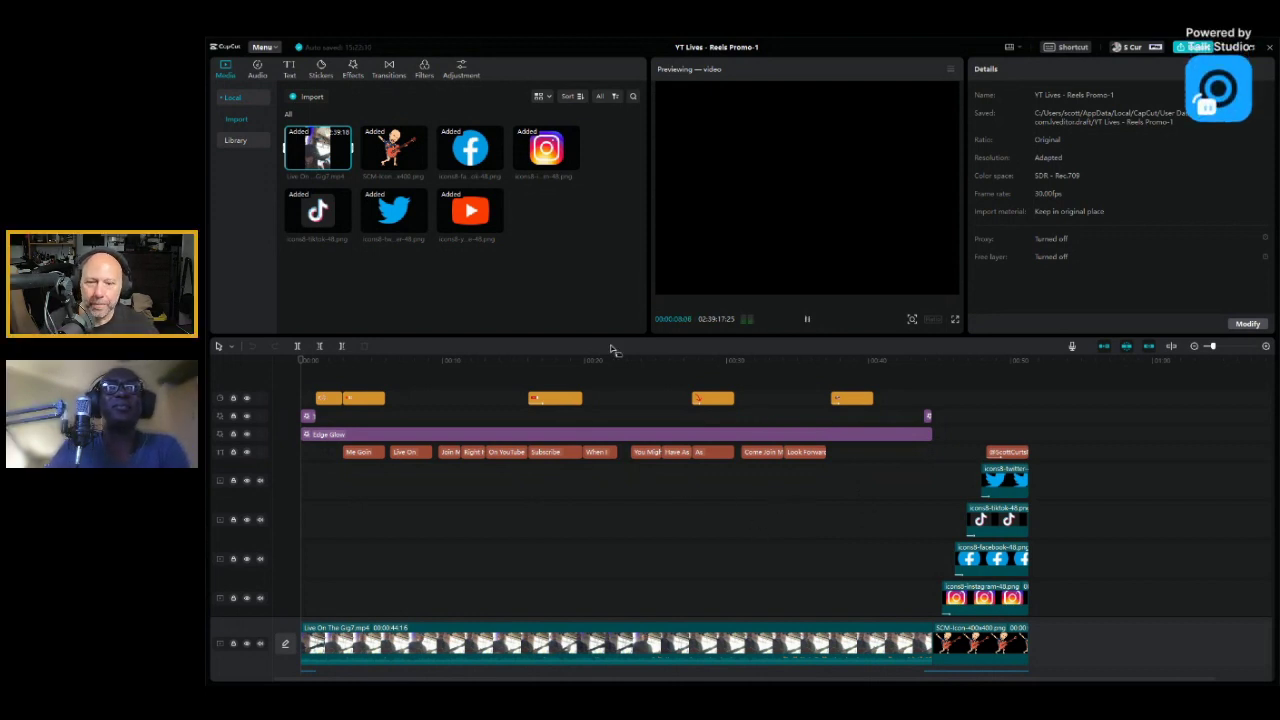
left_click(304, 364)
key("space")
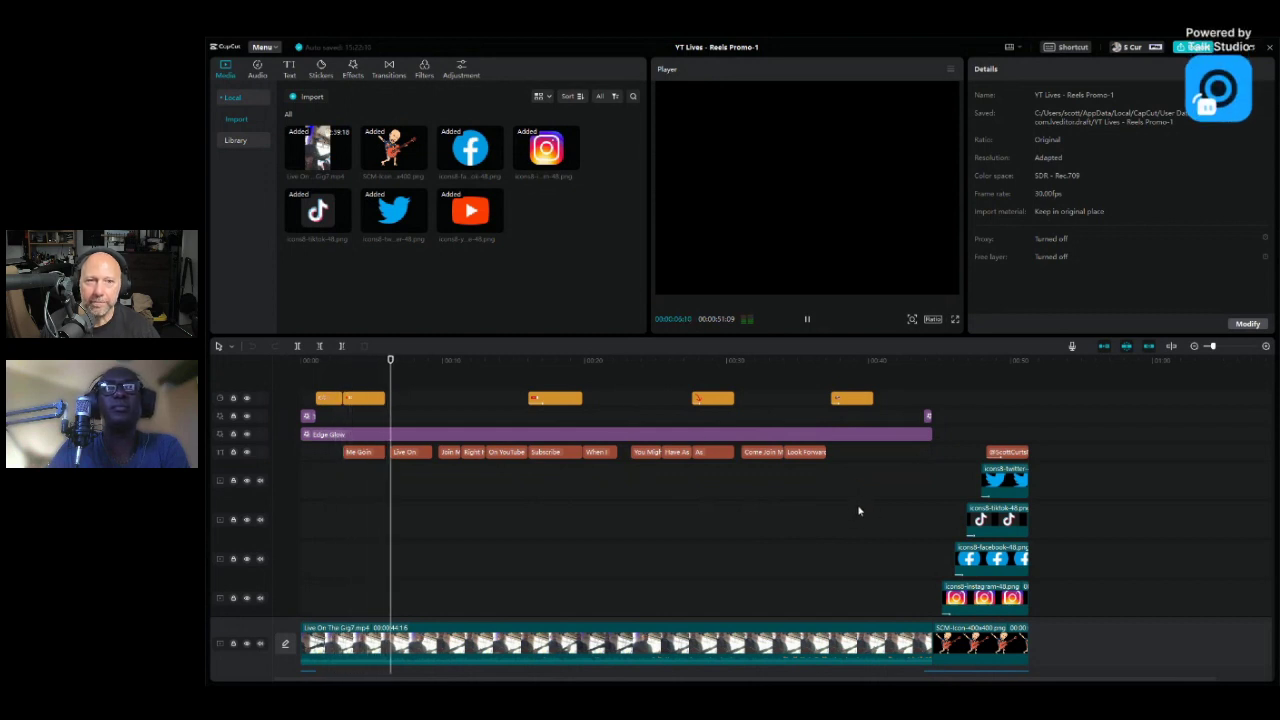
Step: Enlarge the preview area by reducing the timeline's height, and play and pause the reel
left_click_drag(877, 336, 860, 505)
key("space")
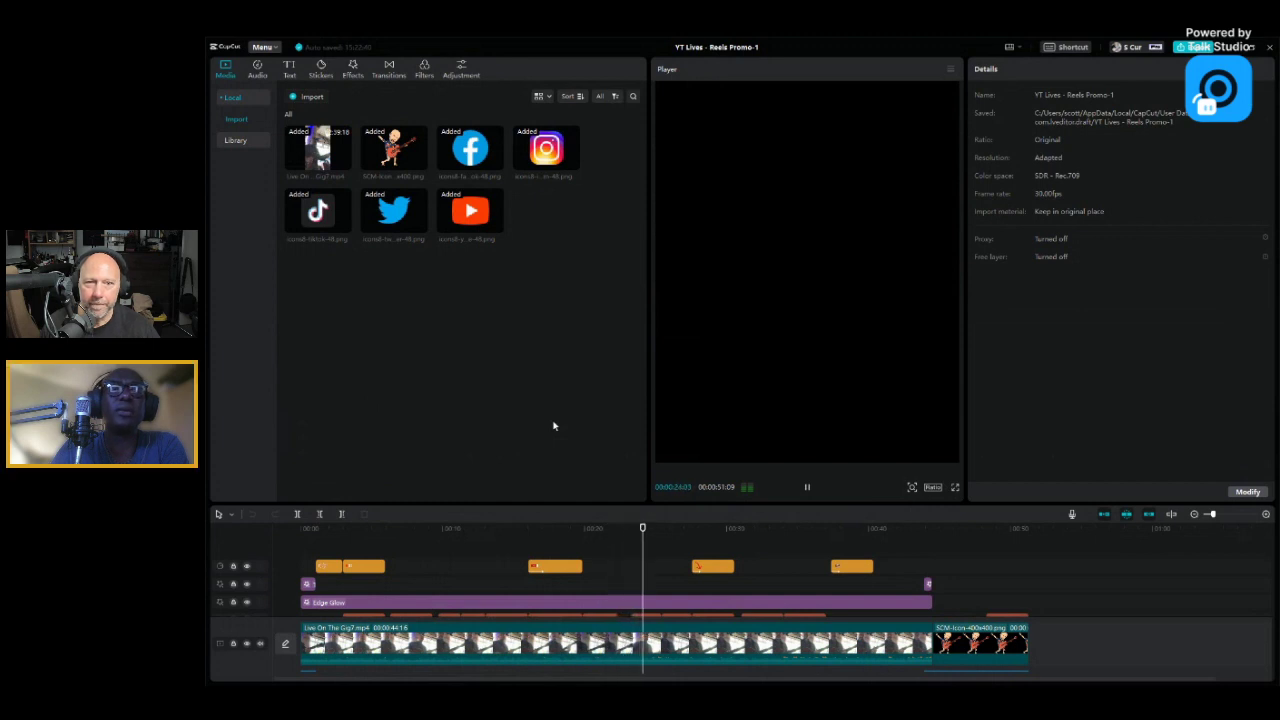
key("space")
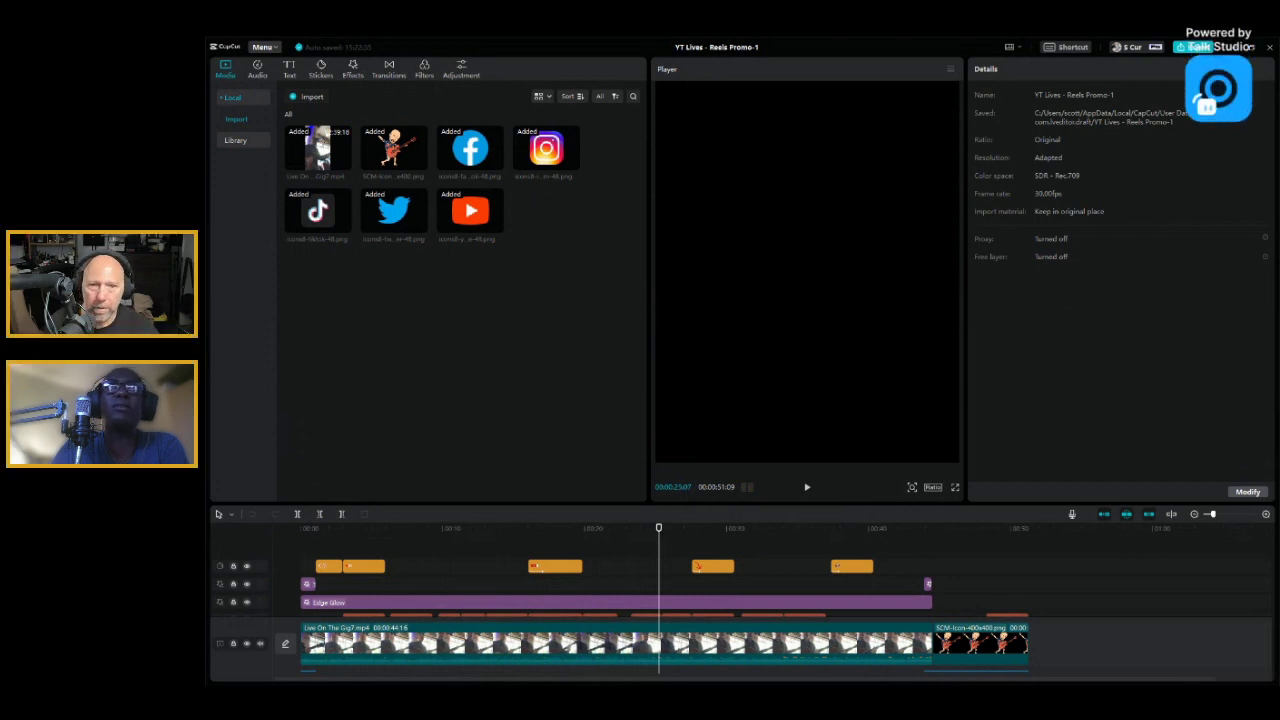
Step: Return the playhead to the start of the timeline and replay the promo reel
left_click_drag(660, 529, 277, 534)
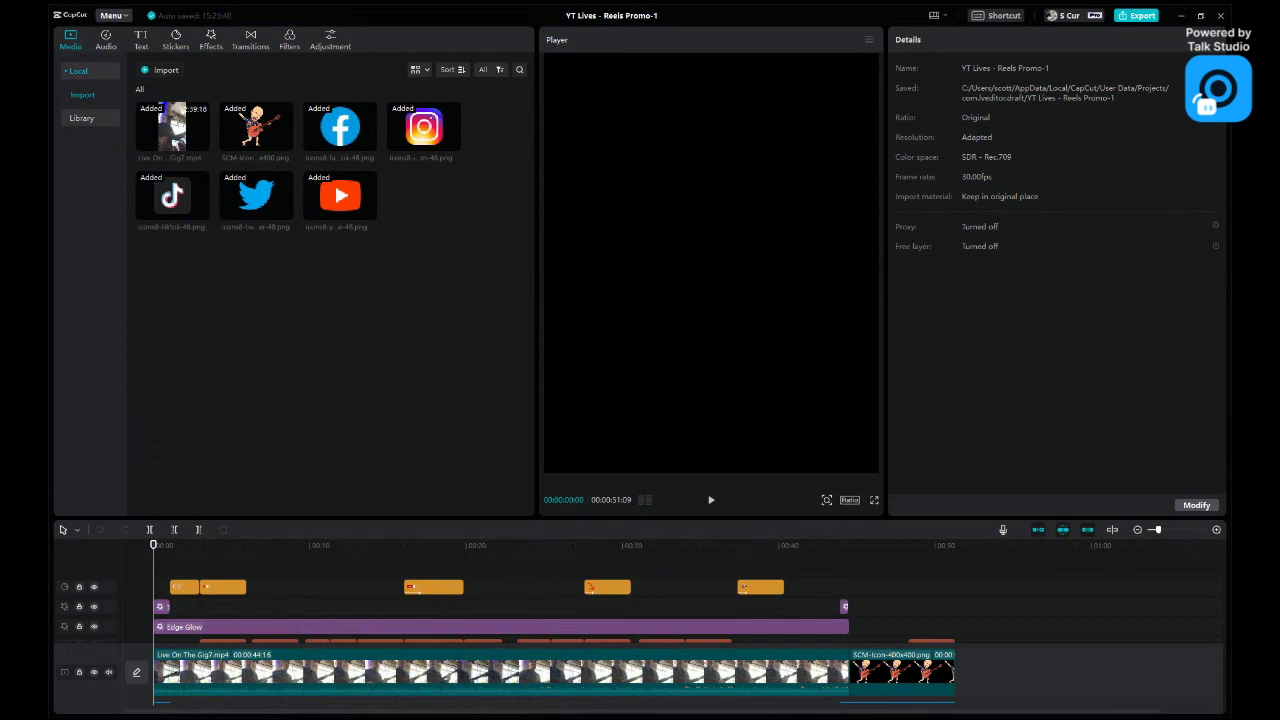
key("space")
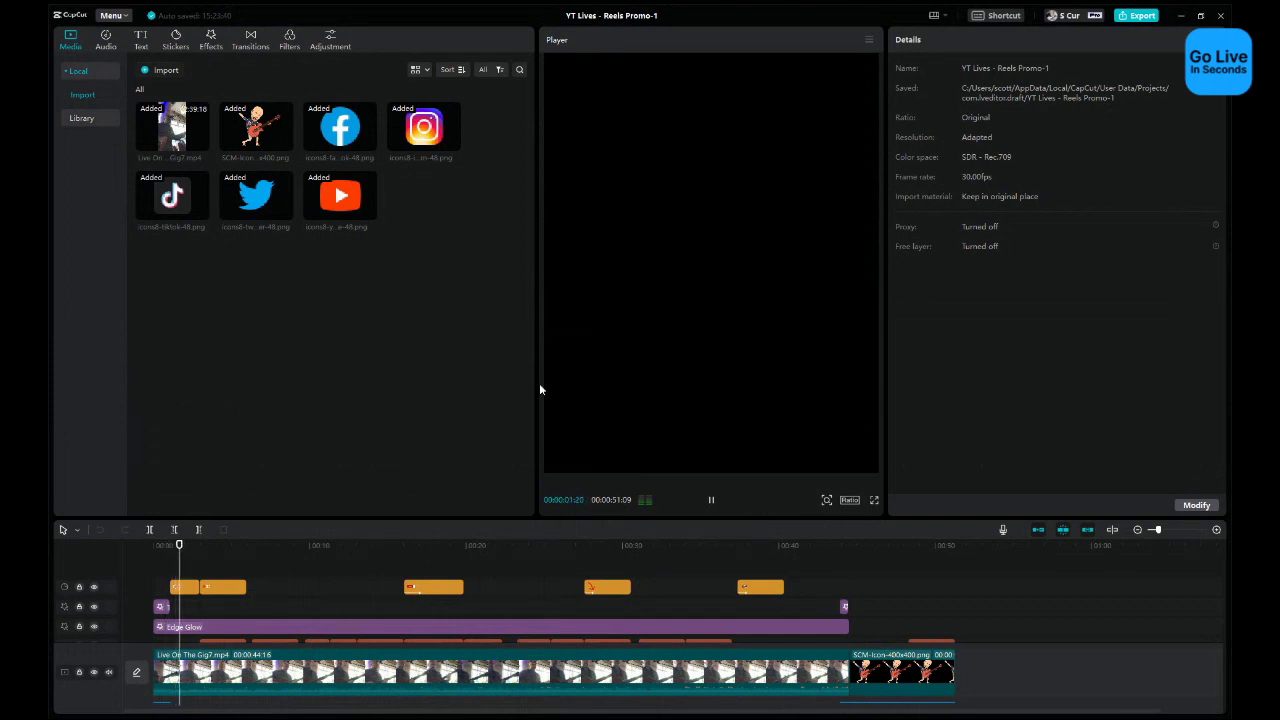
key("space")
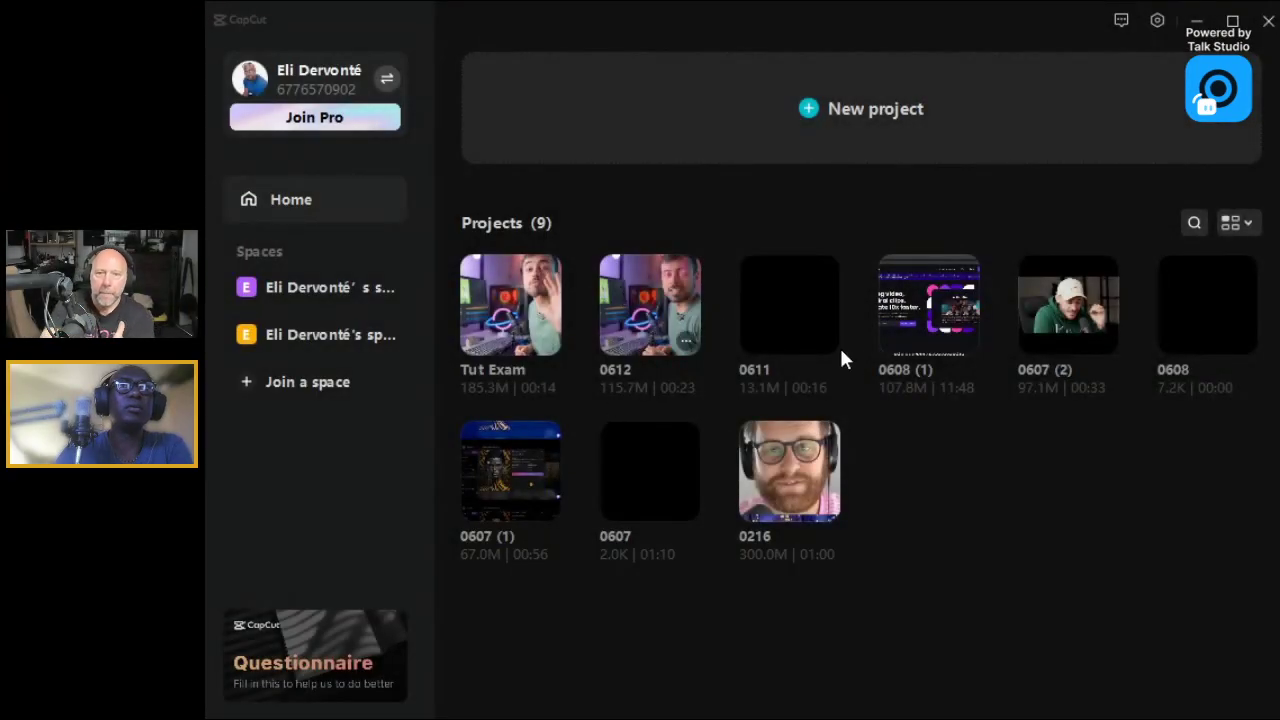
Step: Open the 0608 (1) project and play the opening seconds of its screen recording
left_click(931, 310)
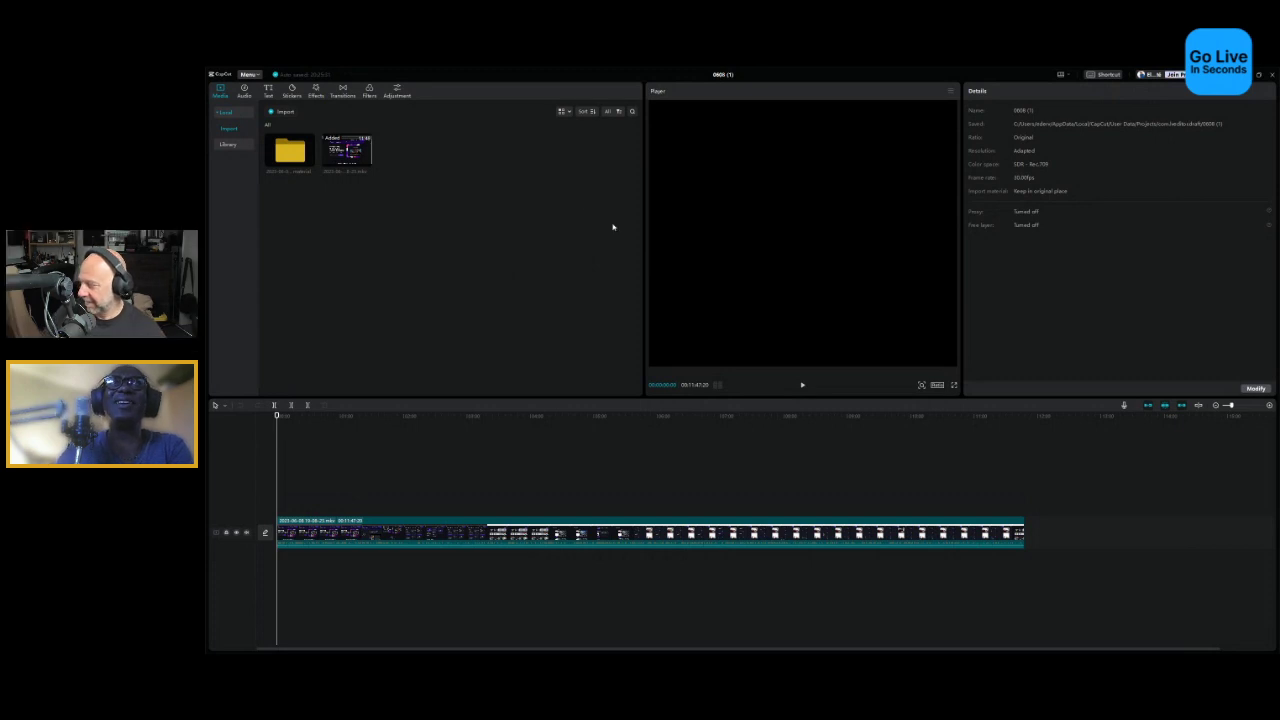
left_click(801, 386)
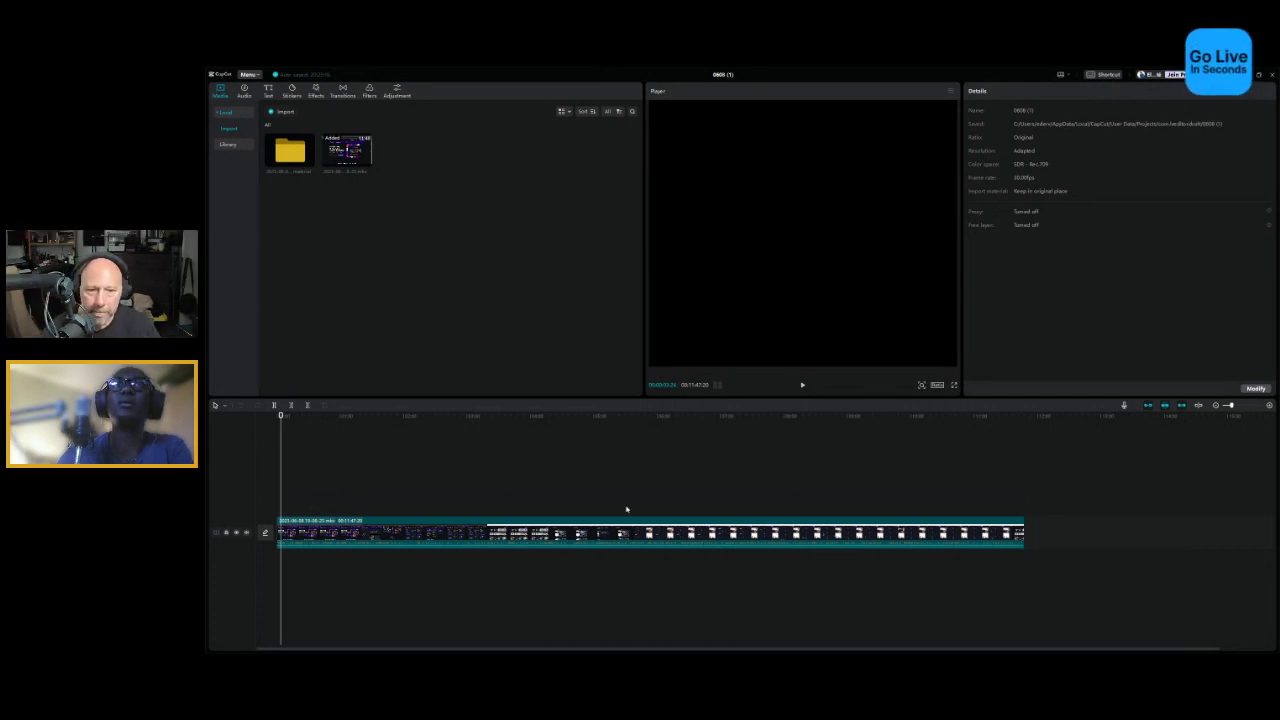
left_click(802, 389)
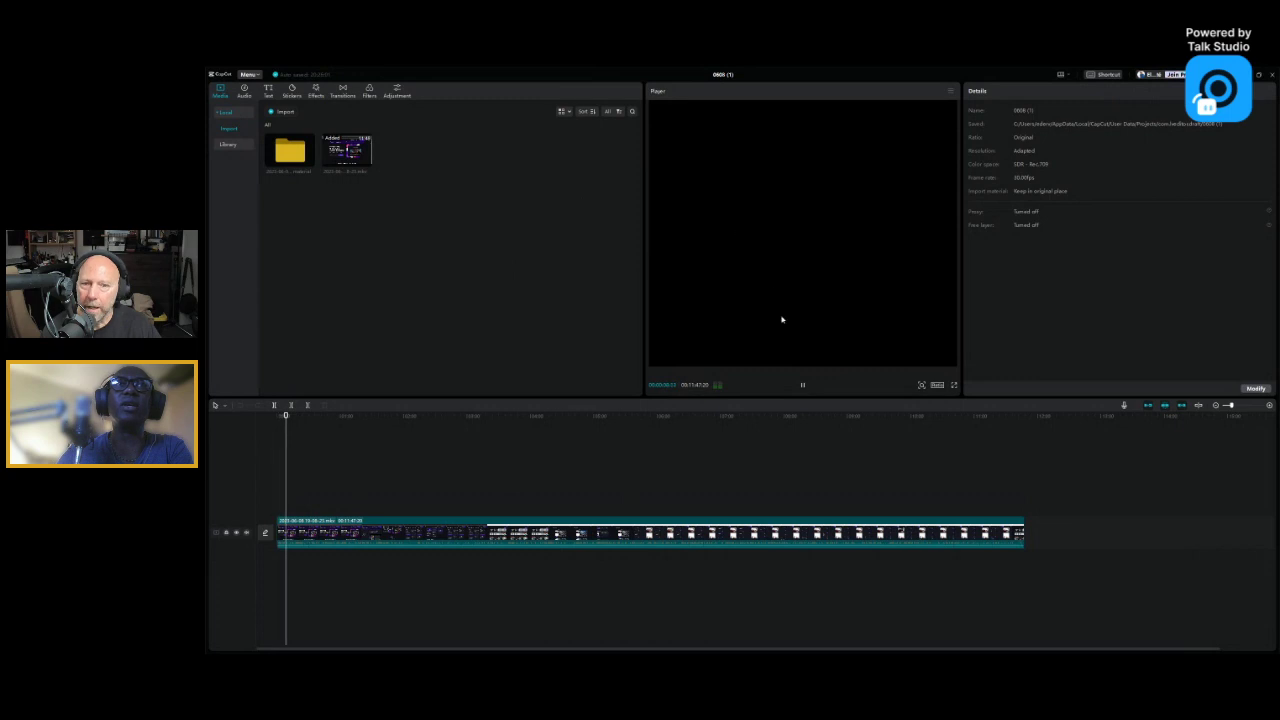
left_click(802, 386)
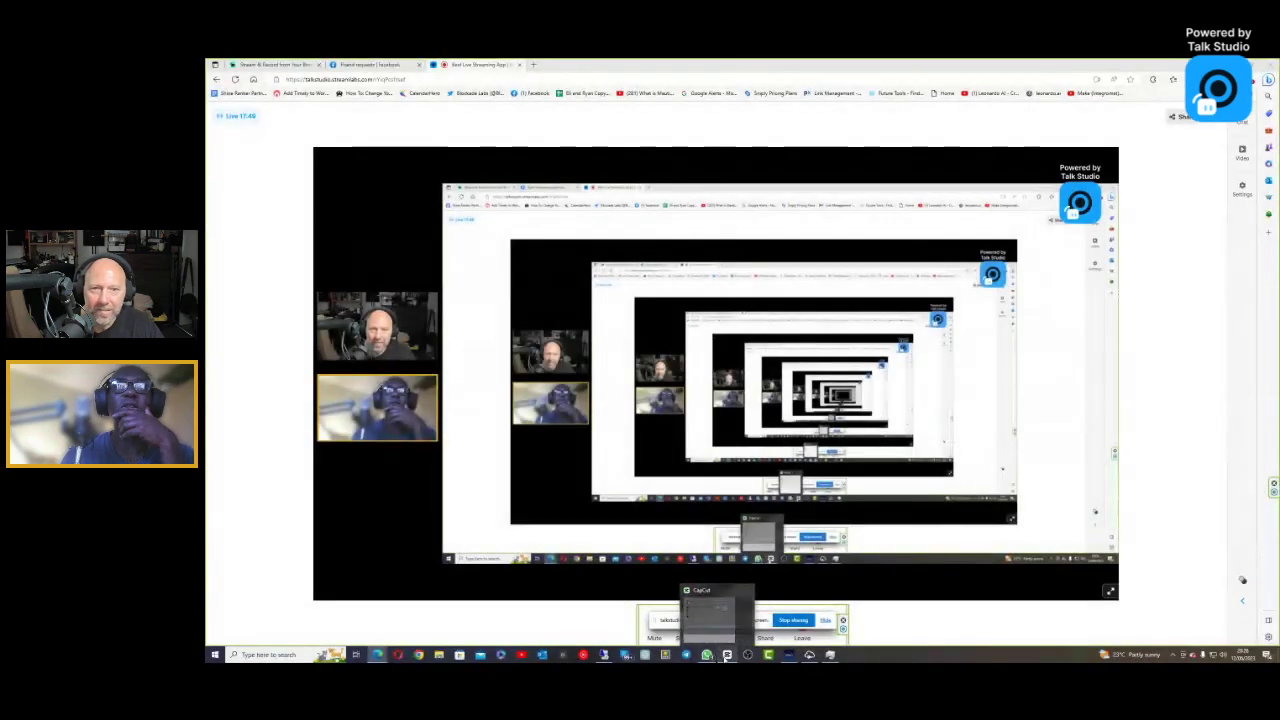
Step: Switch to the CapCut window and play the 0608 (1) timeline in short stretches
left_click(727, 655)
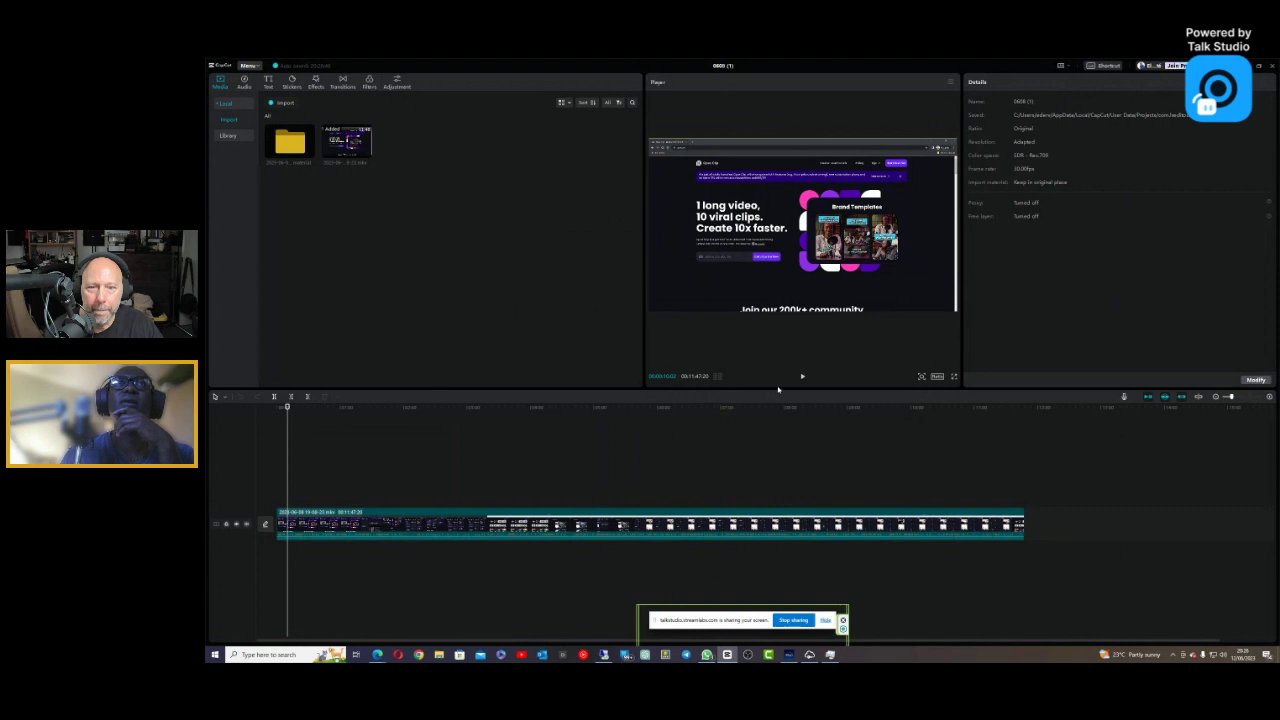
left_click(803, 378)
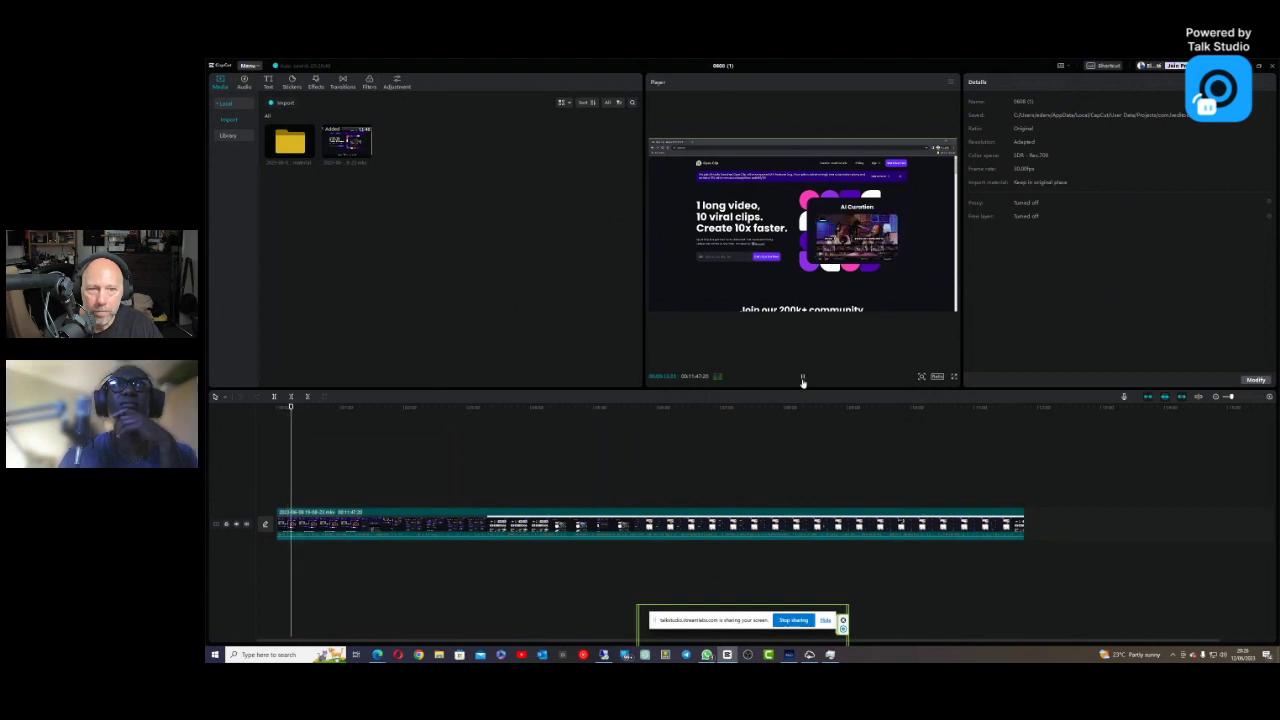
left_click(802, 378)
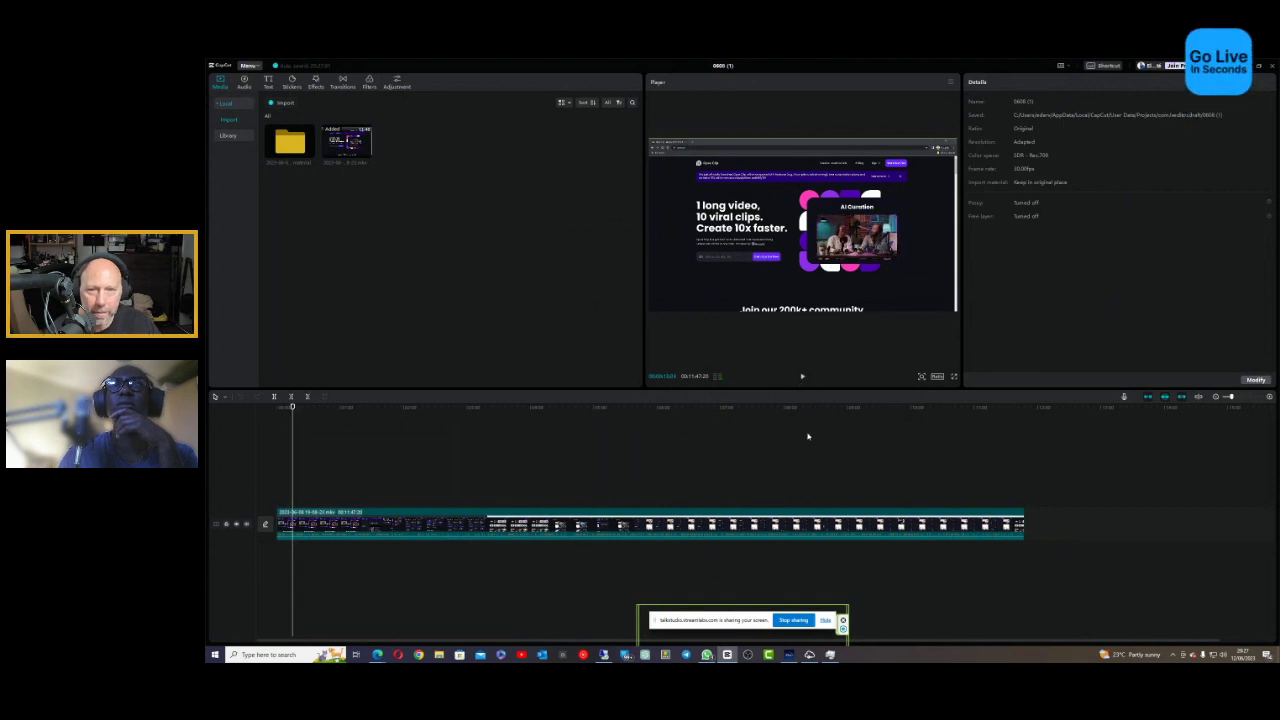
left_click(802, 378)
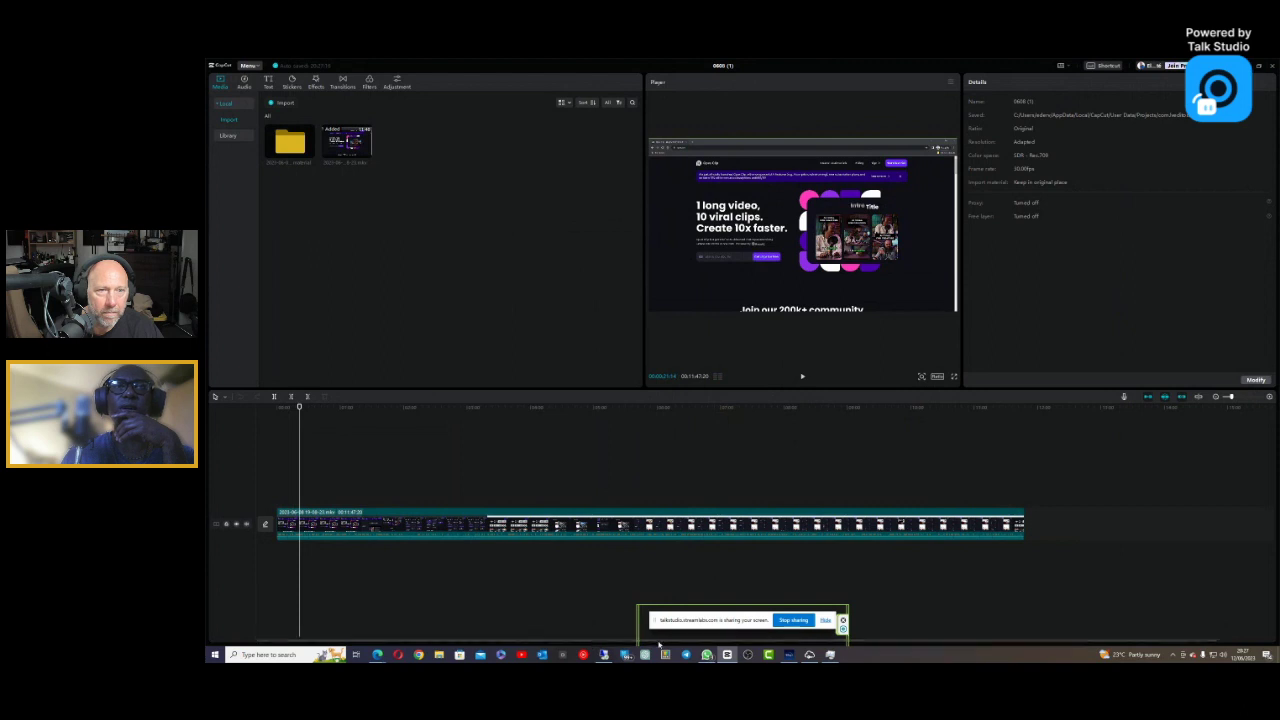
Step: Switch to Talk Studio in the browser and share the entire screen with system audio included
mouse_move(377, 654)
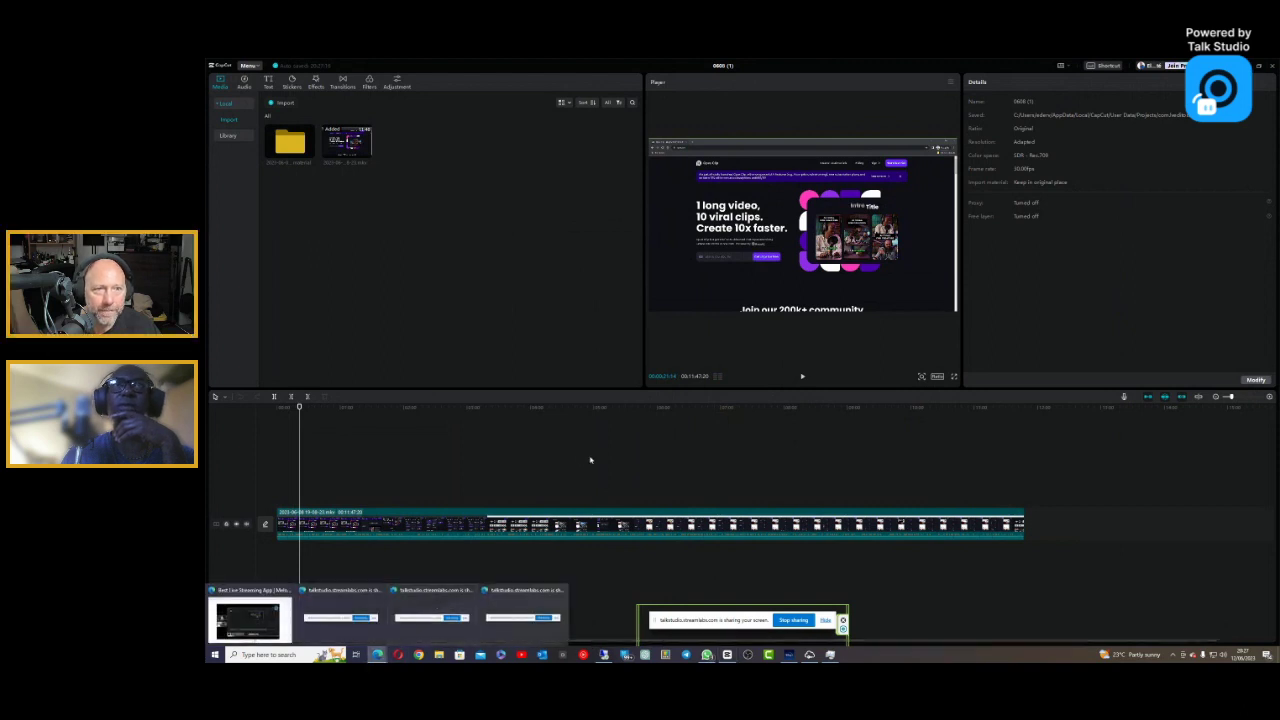
left_click(241, 624)
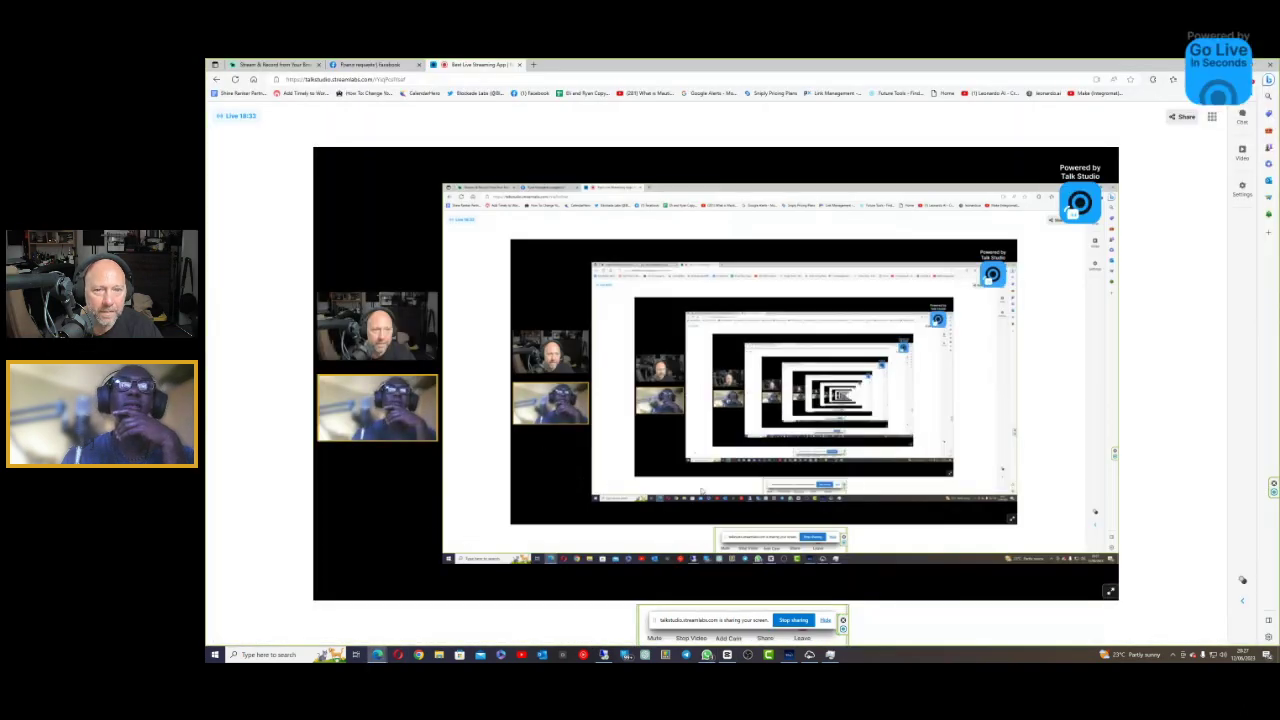
left_click(765, 640)
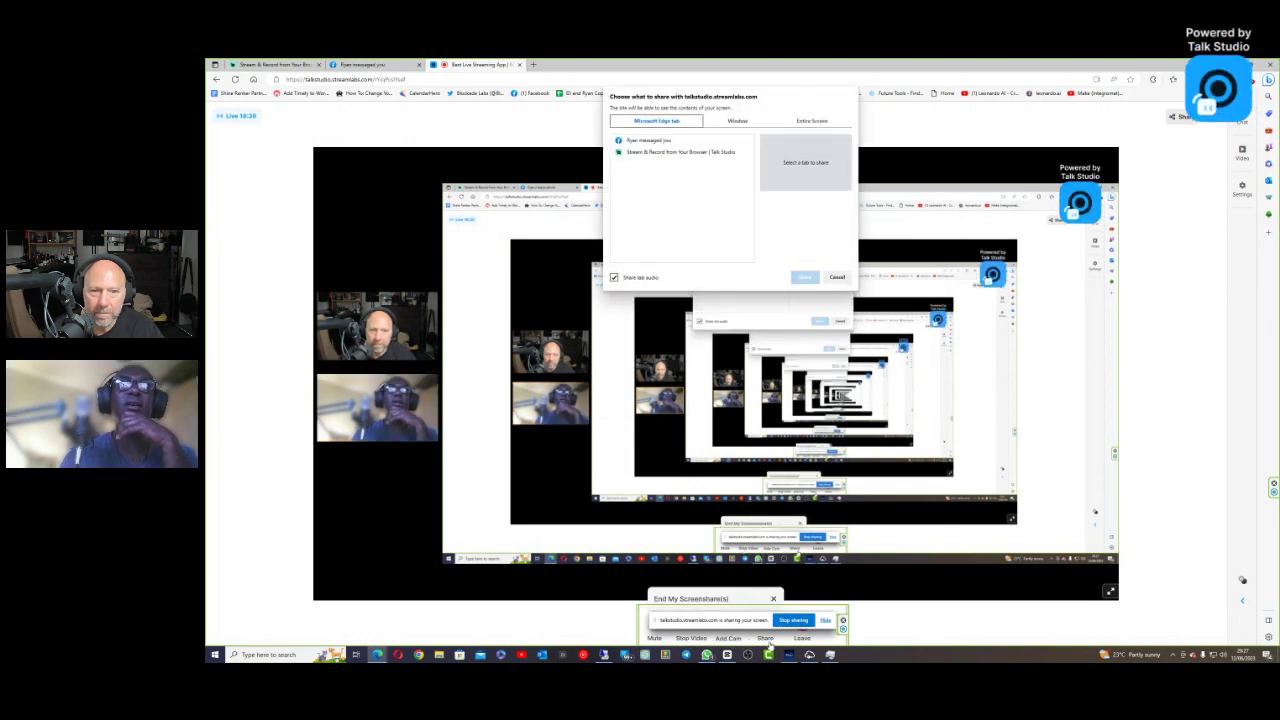
left_click(737, 120)
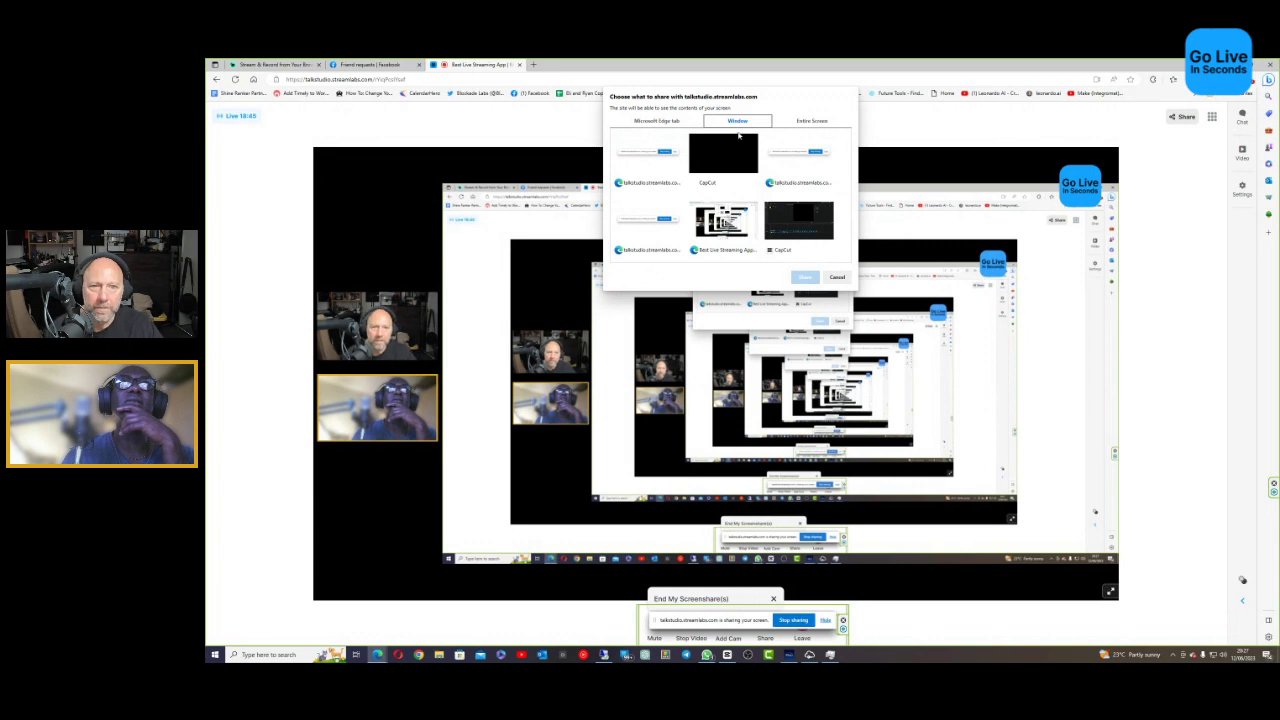
left_click(798, 124)
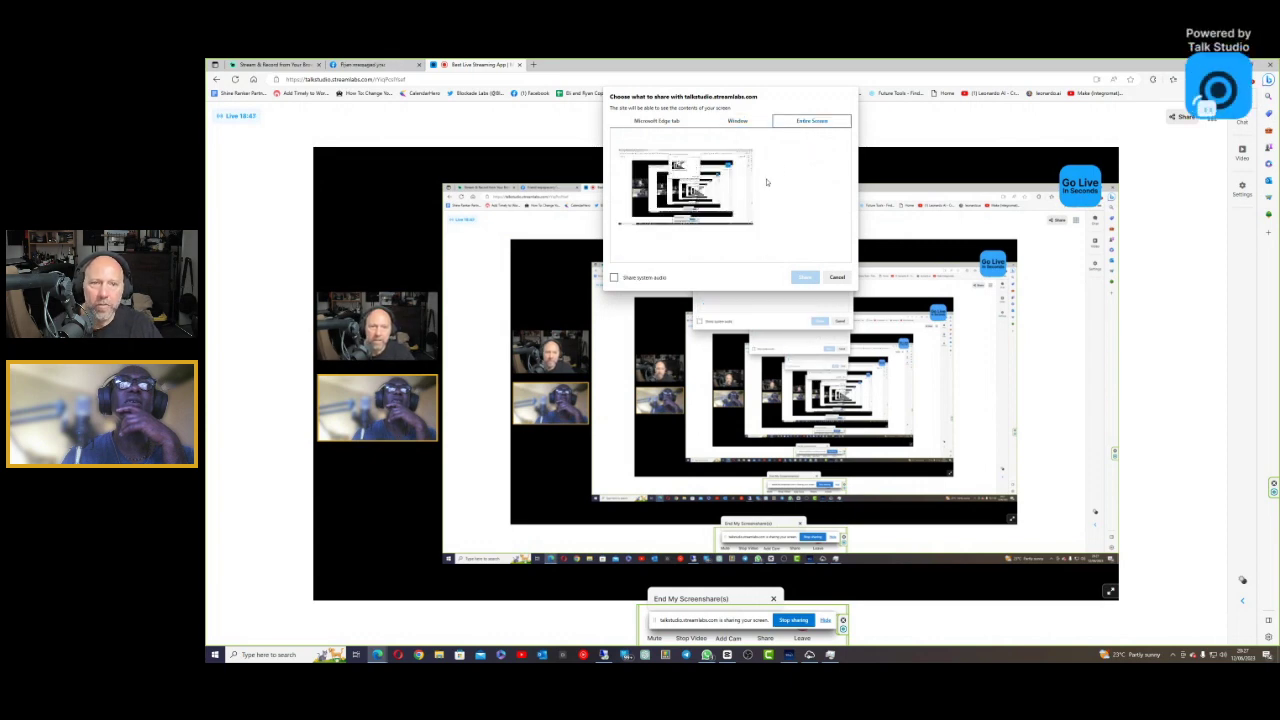
left_click(614, 277)
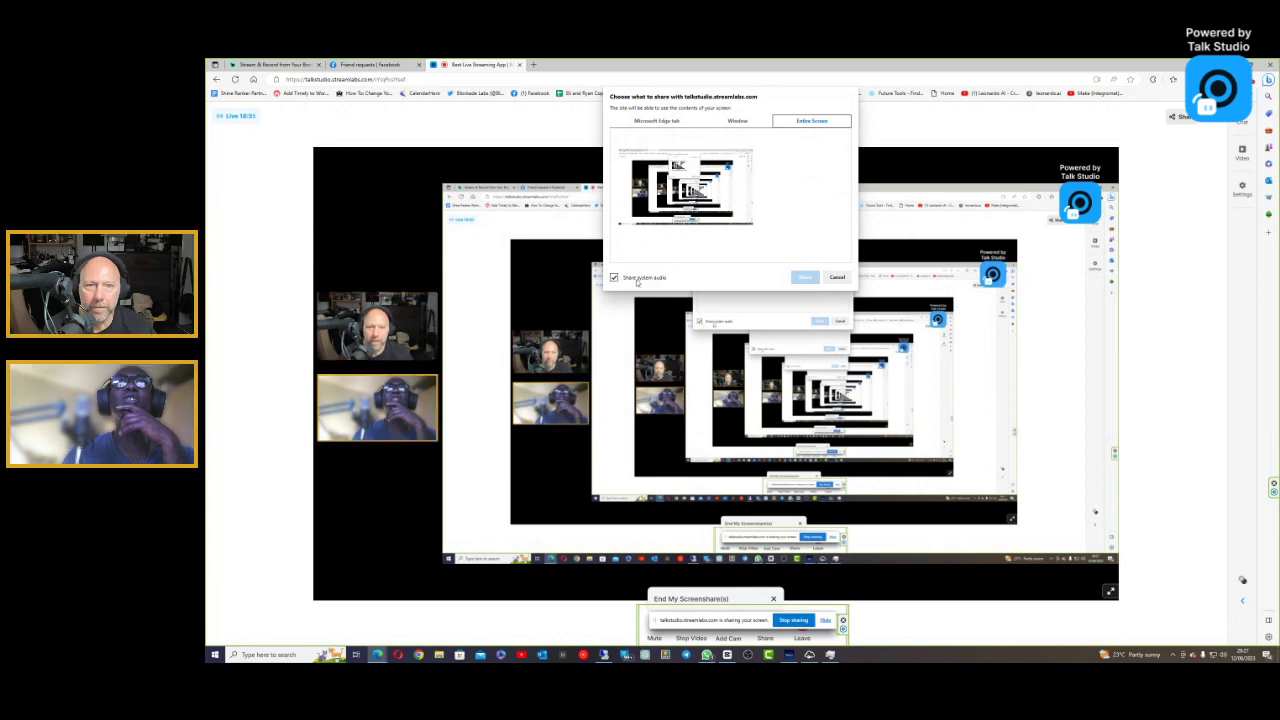
left_click(720, 200)
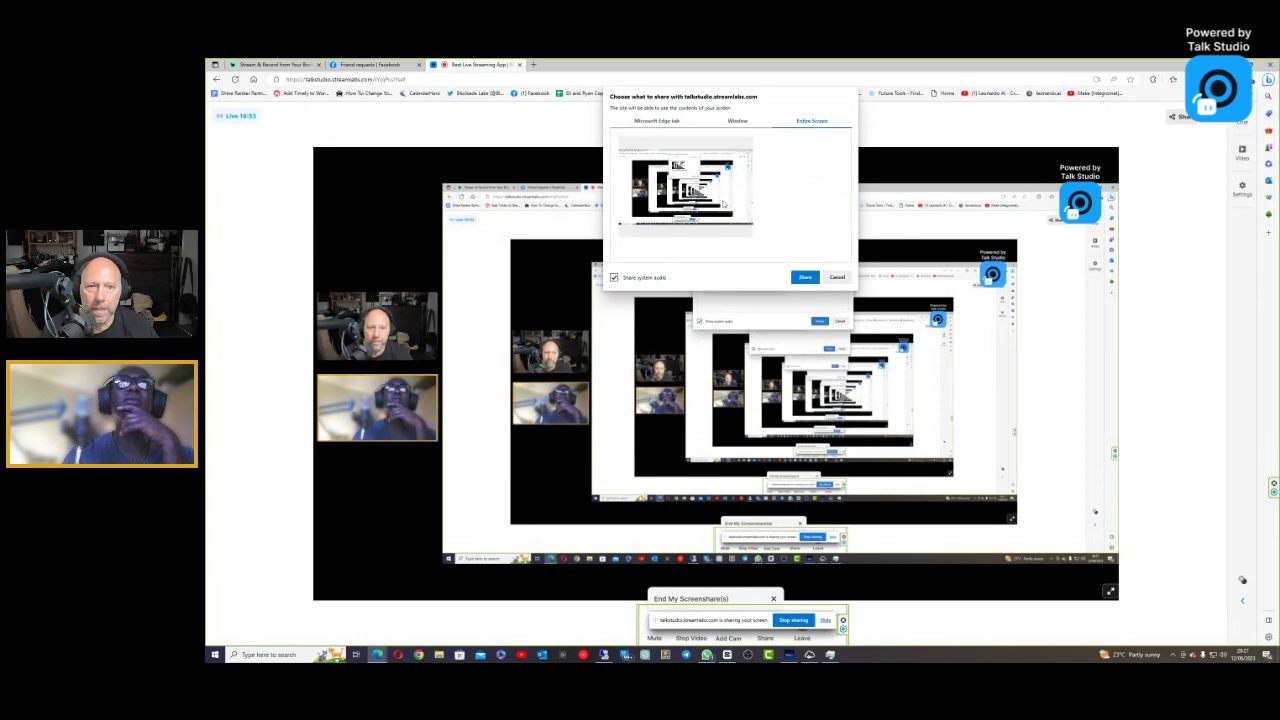
left_click(806, 277)
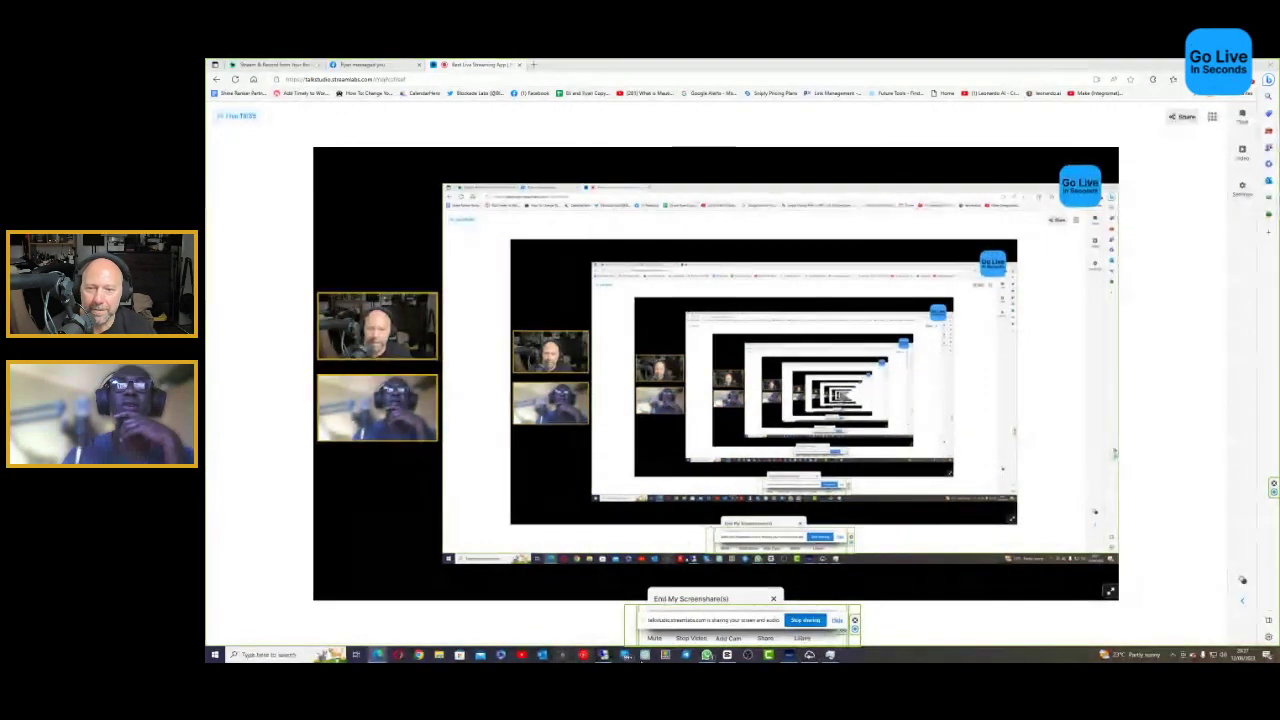
Step: Switch back to CapCut and play a short stretch of the timeline to test the shared audio
key("alt+Tab")
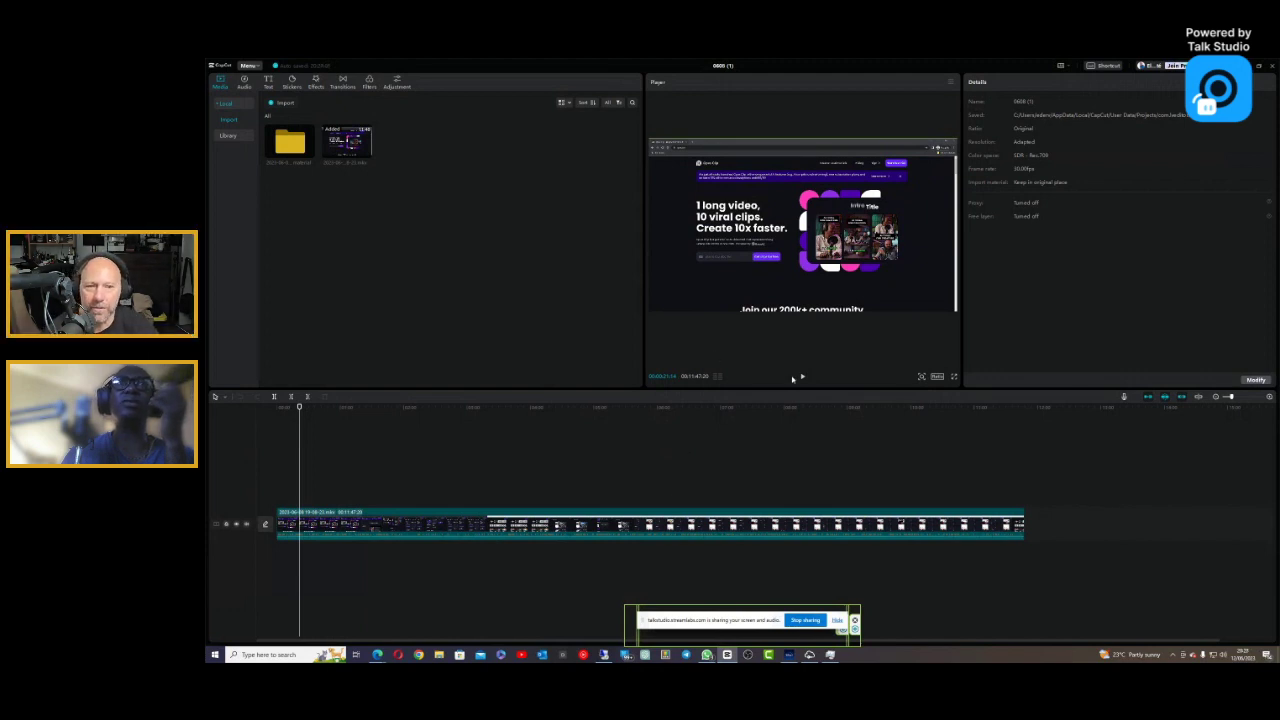
left_click(801, 377)
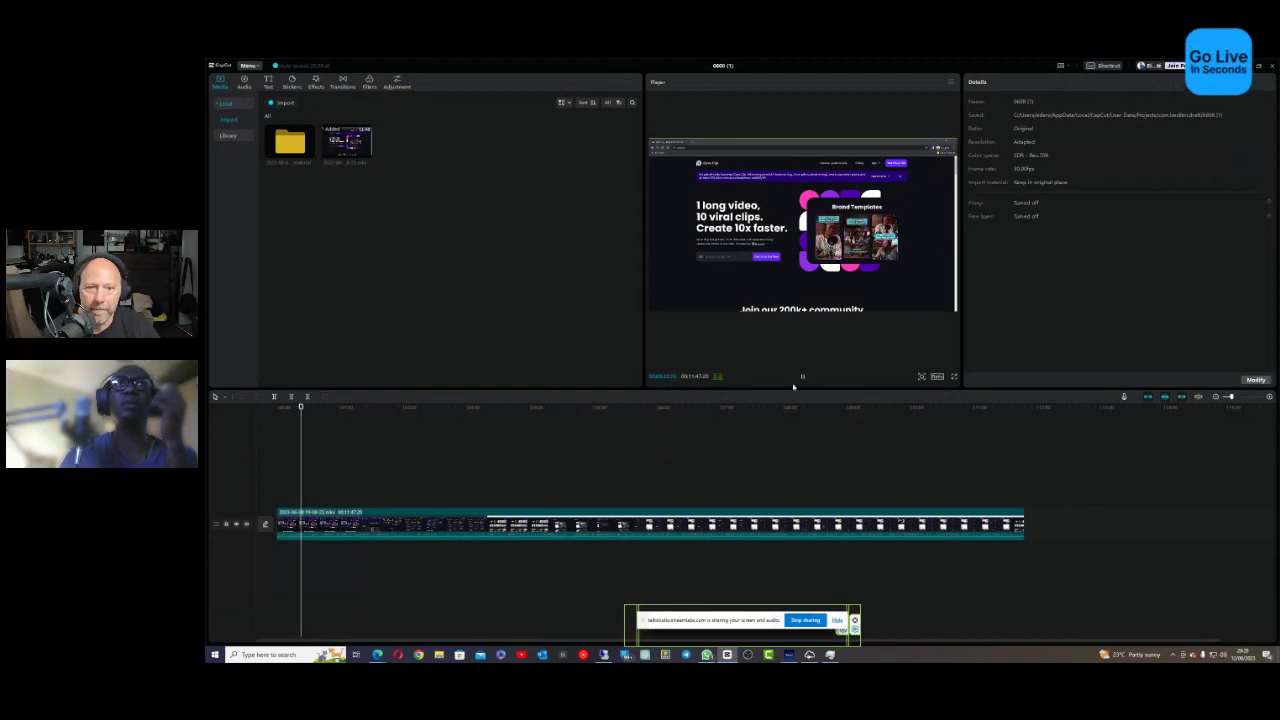
left_click(801, 377)
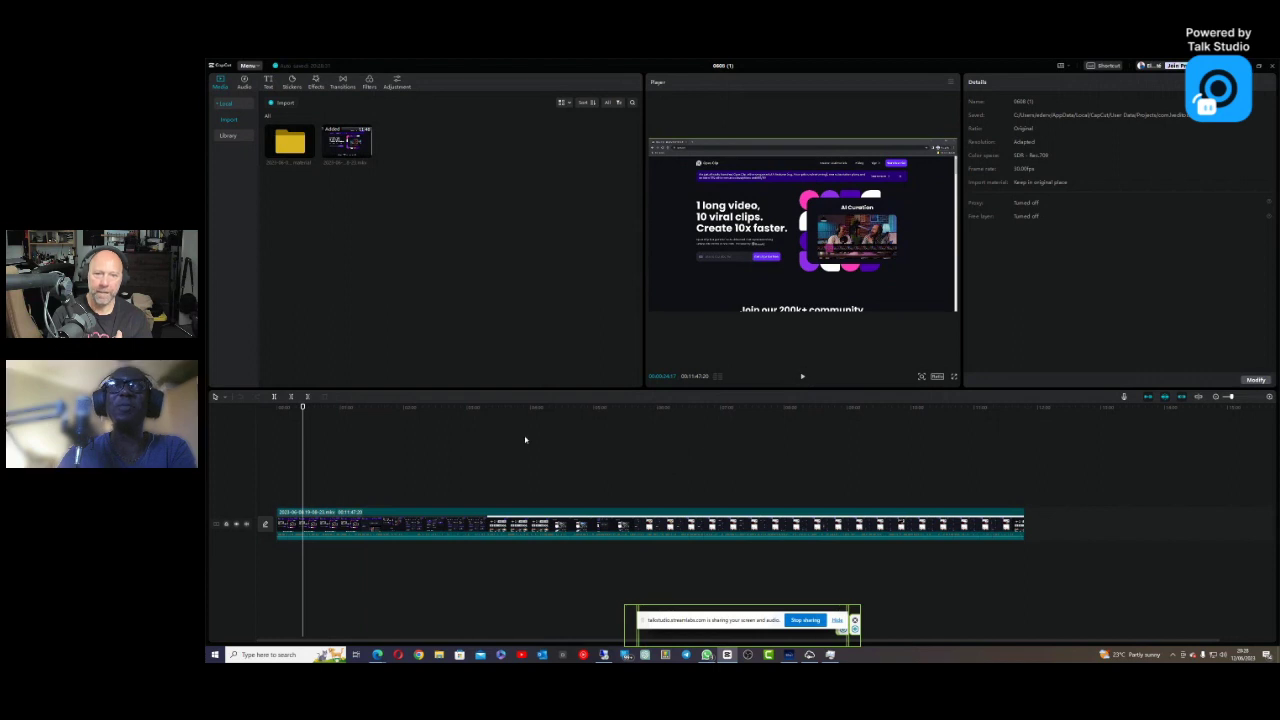
Step: Preview the imported screen recording from the media library and view the clip's available actions, including scene splitting
left_click(352, 145)
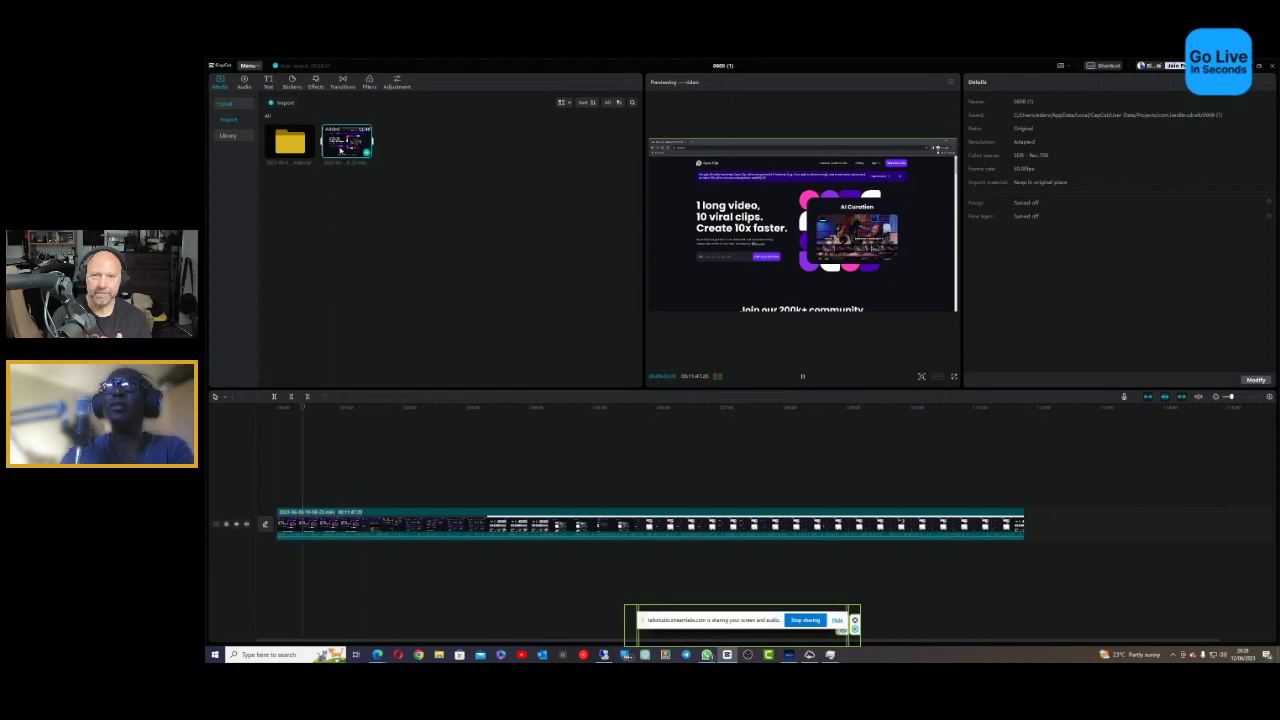
left_click(803, 376)
mouse_move(346, 137)
mouse_move(353, 153)
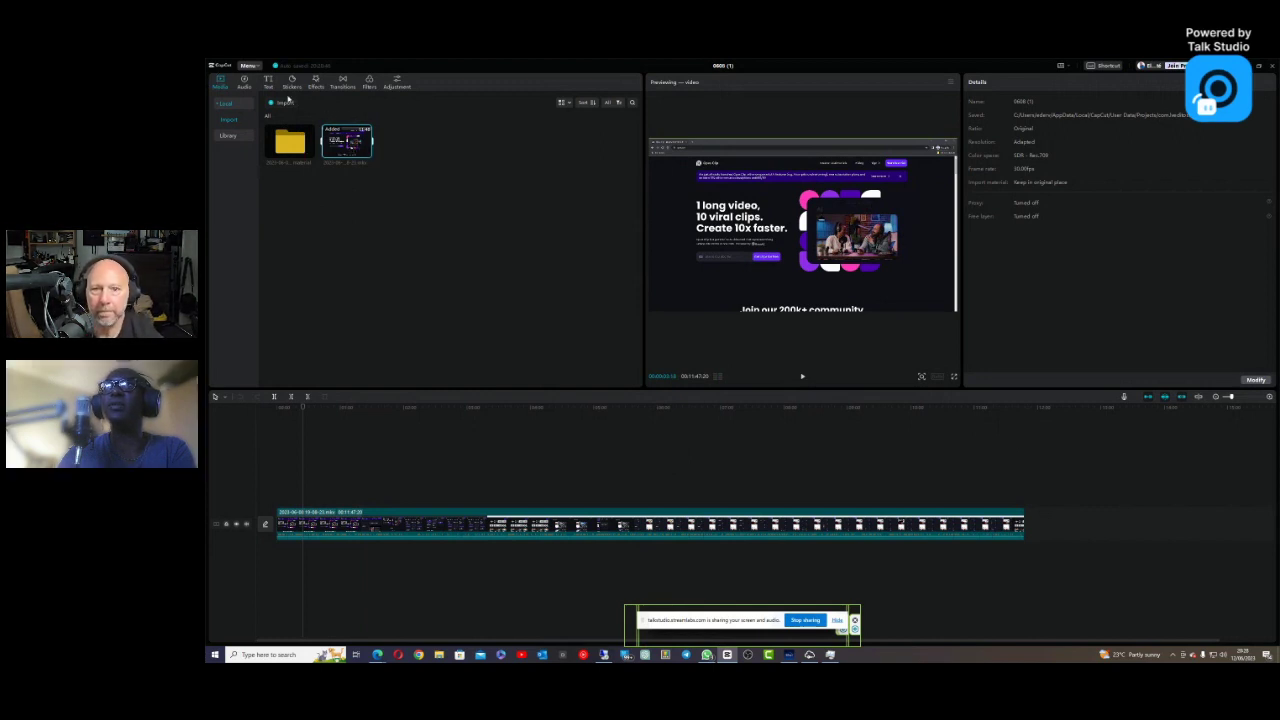
right_click(339, 136)
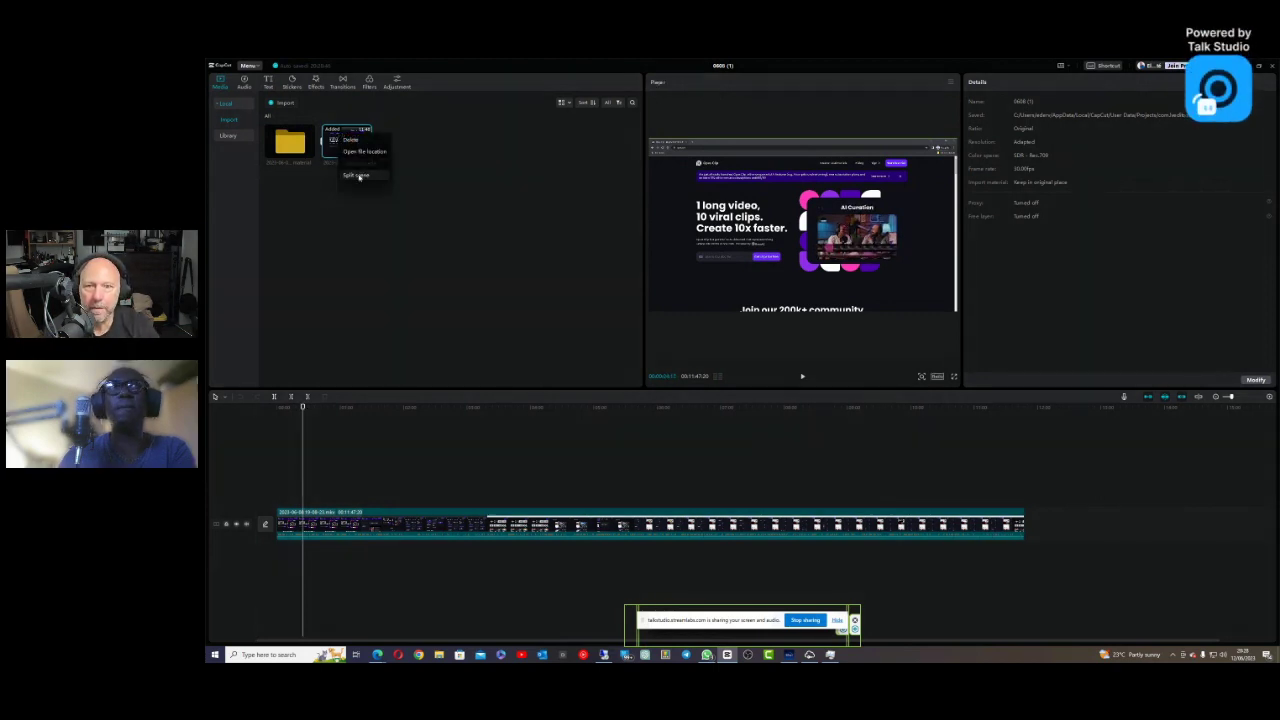
left_click(455, 177)
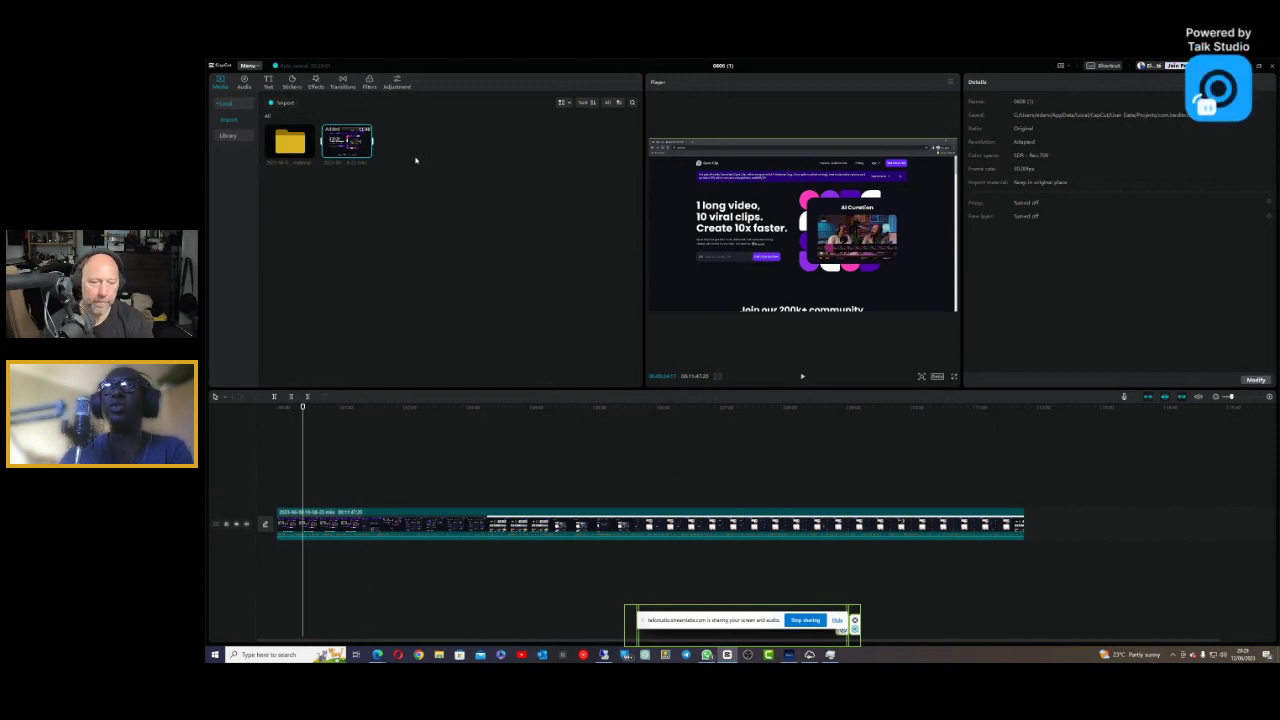
Step: Examine the split clips in the recording's split material folder, returning to the main media list and reopening the folder
mouse_move(327, 150)
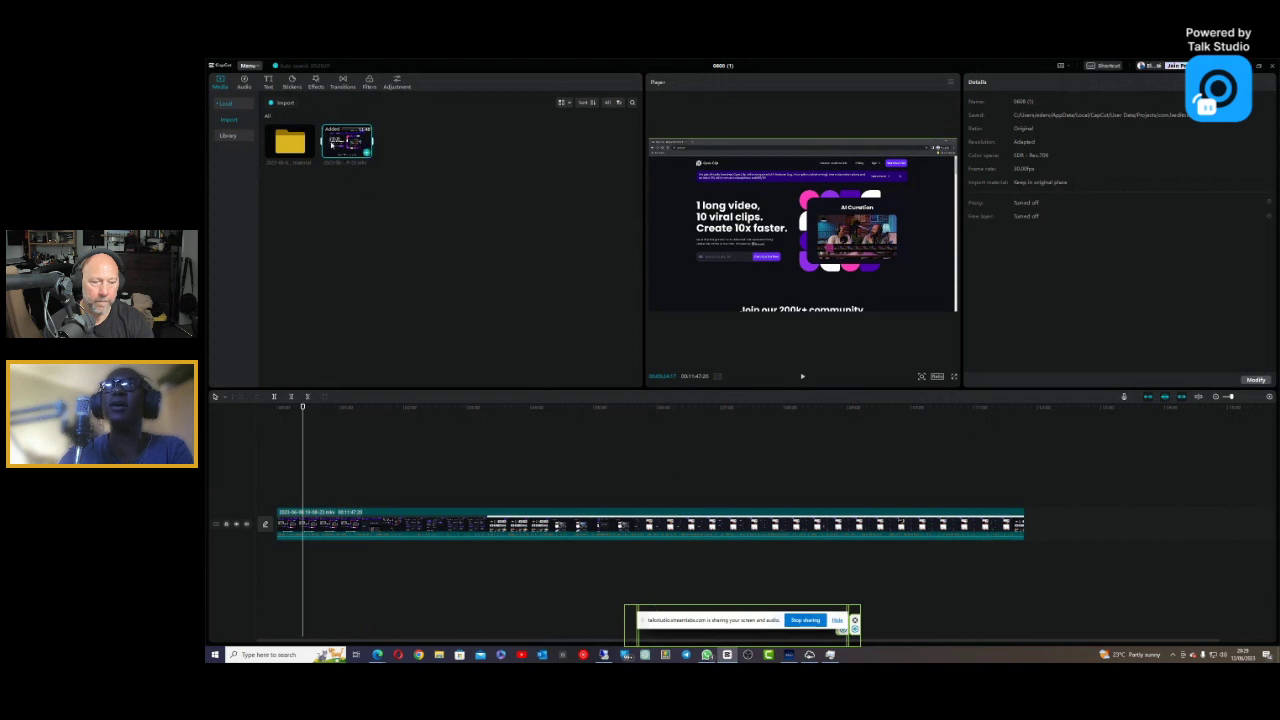
left_click(294, 148)
double_click(290, 145)
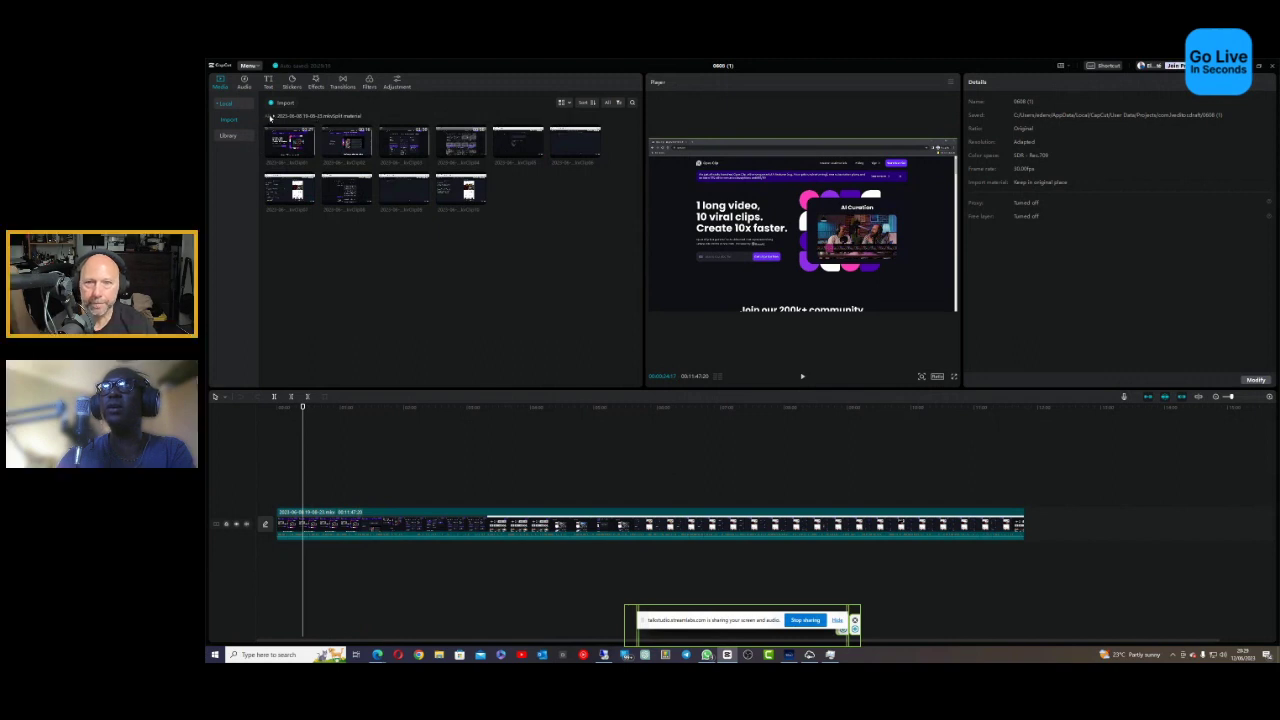
left_click(268, 118)
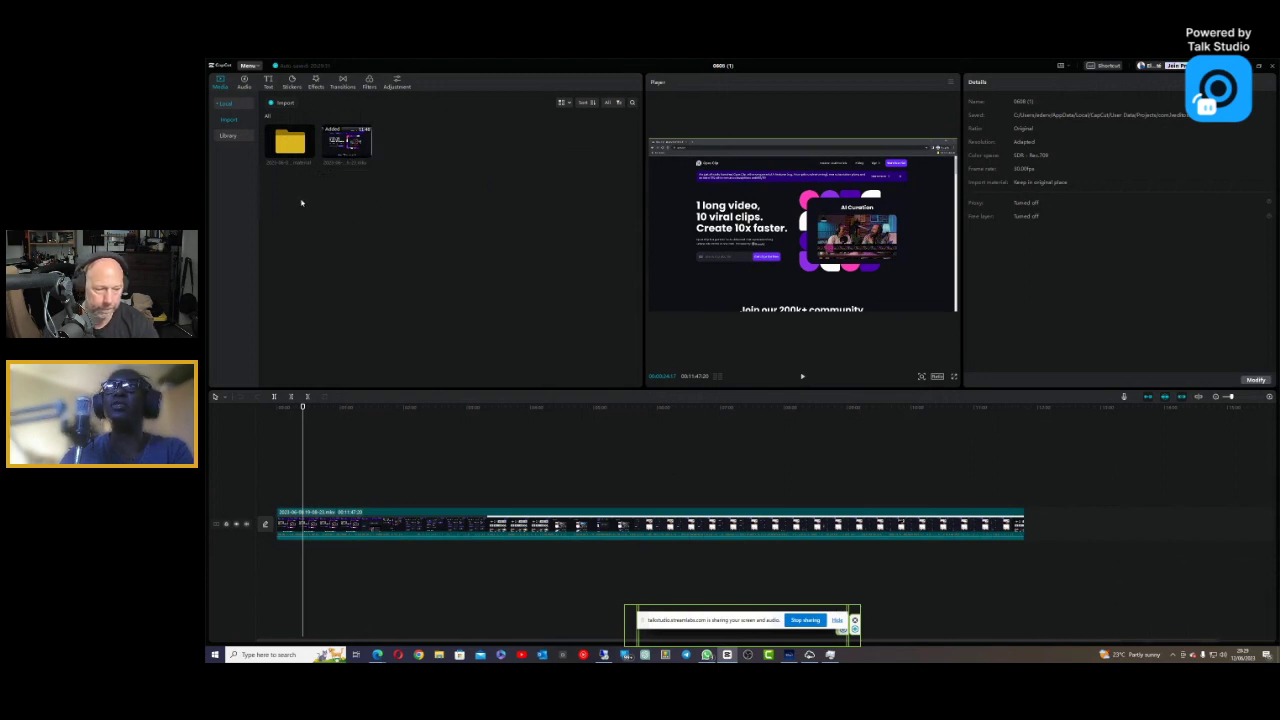
double_click(294, 147)
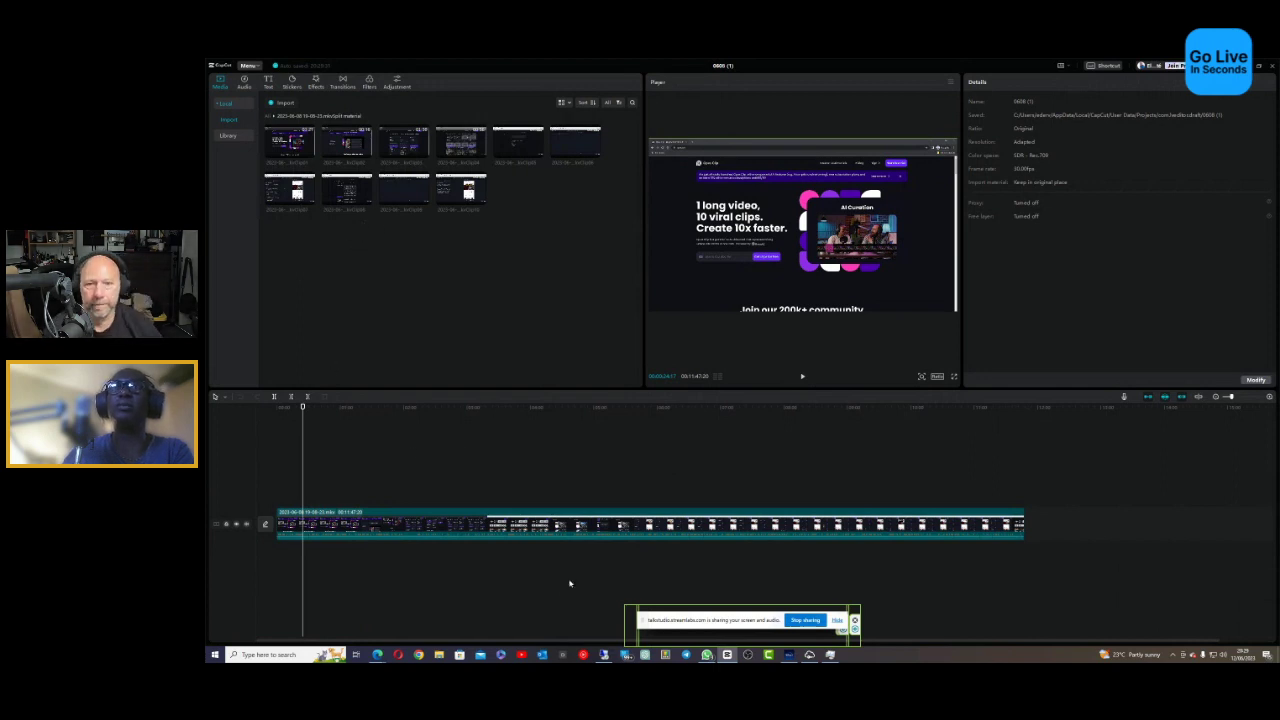
Step: Replace the full recording on the timeline with the second and fourth clips from the split material folder, placed end to end
left_click(585, 528)
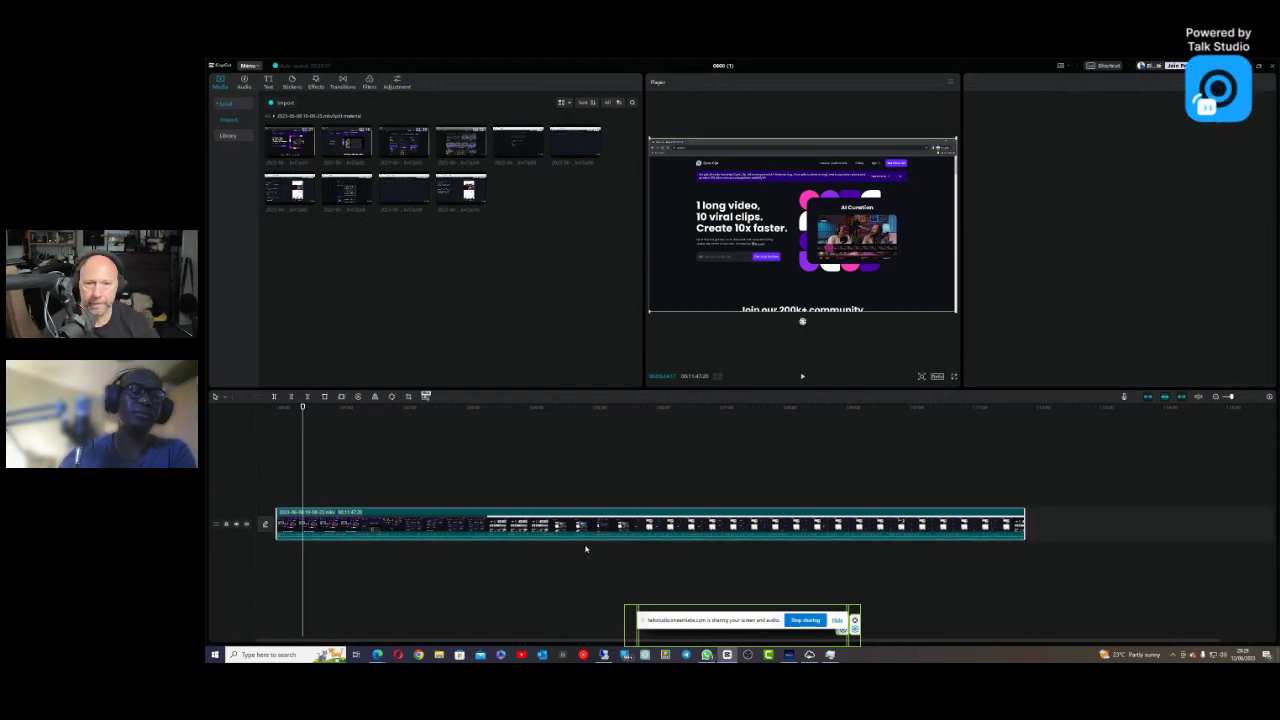
key("Delete")
left_click_drag(347, 148, 294, 537)
left_click_drag(451, 166, 628, 478)
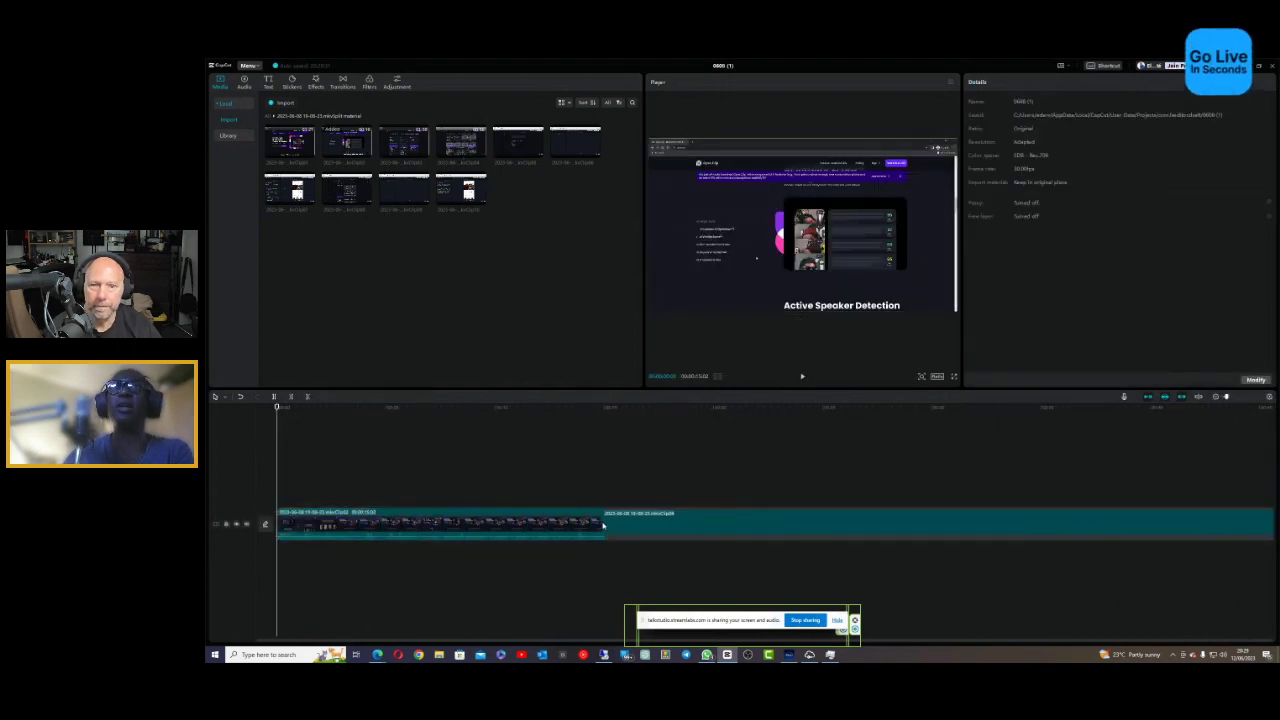
left_click_drag(603, 525, 604, 525)
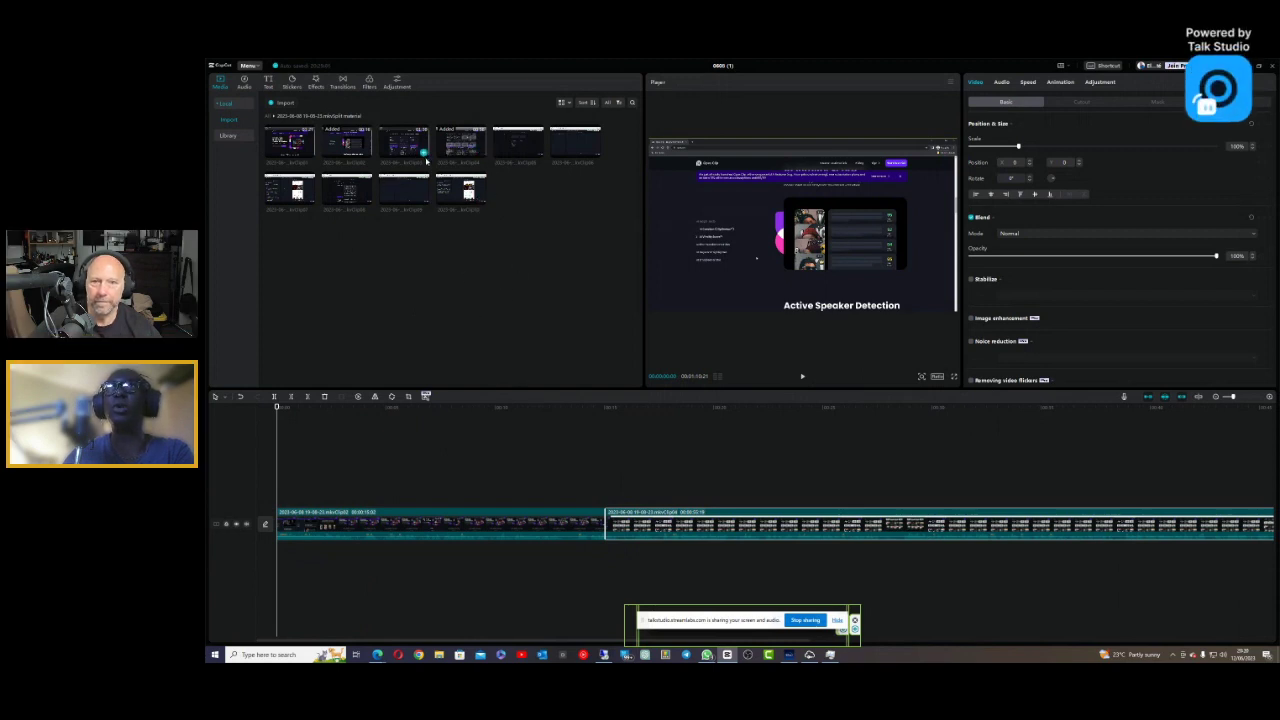
Step: Insert the fifth split clip at the start of the timeline, ahead of the two clips already there
left_click(1234, 397)
left_click_drag(1234, 397, 1229, 402)
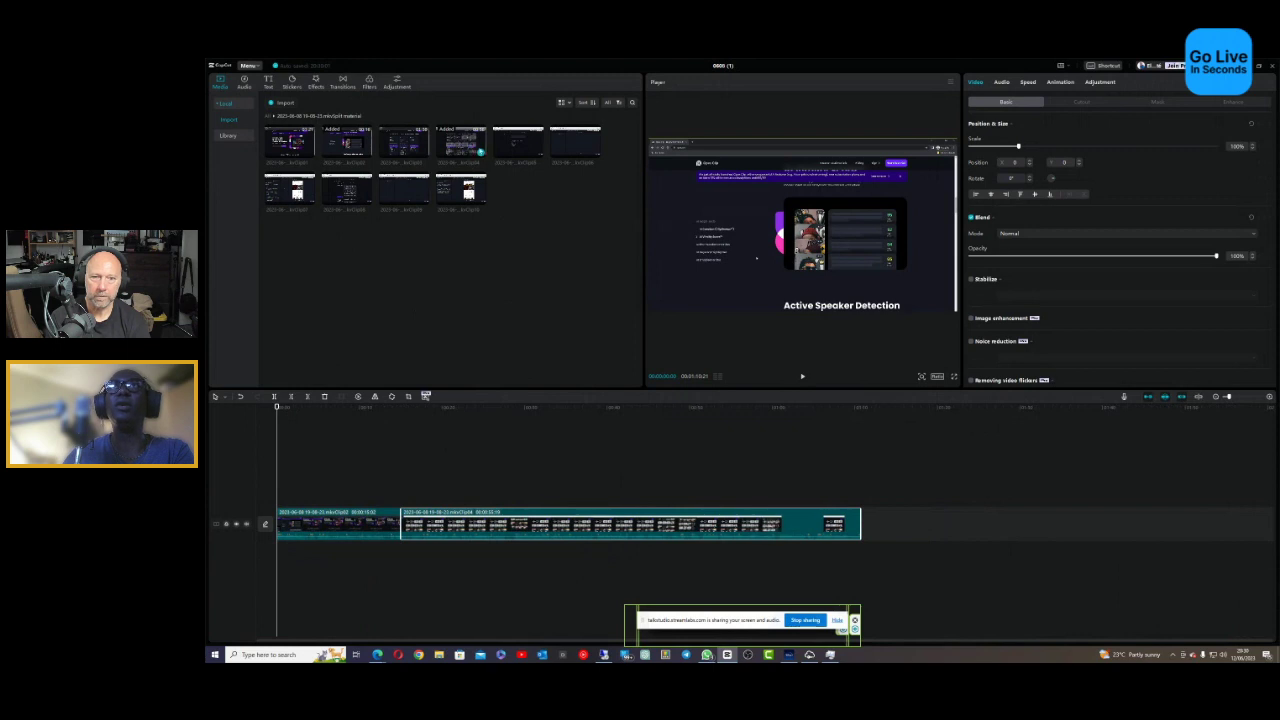
left_click(537, 154)
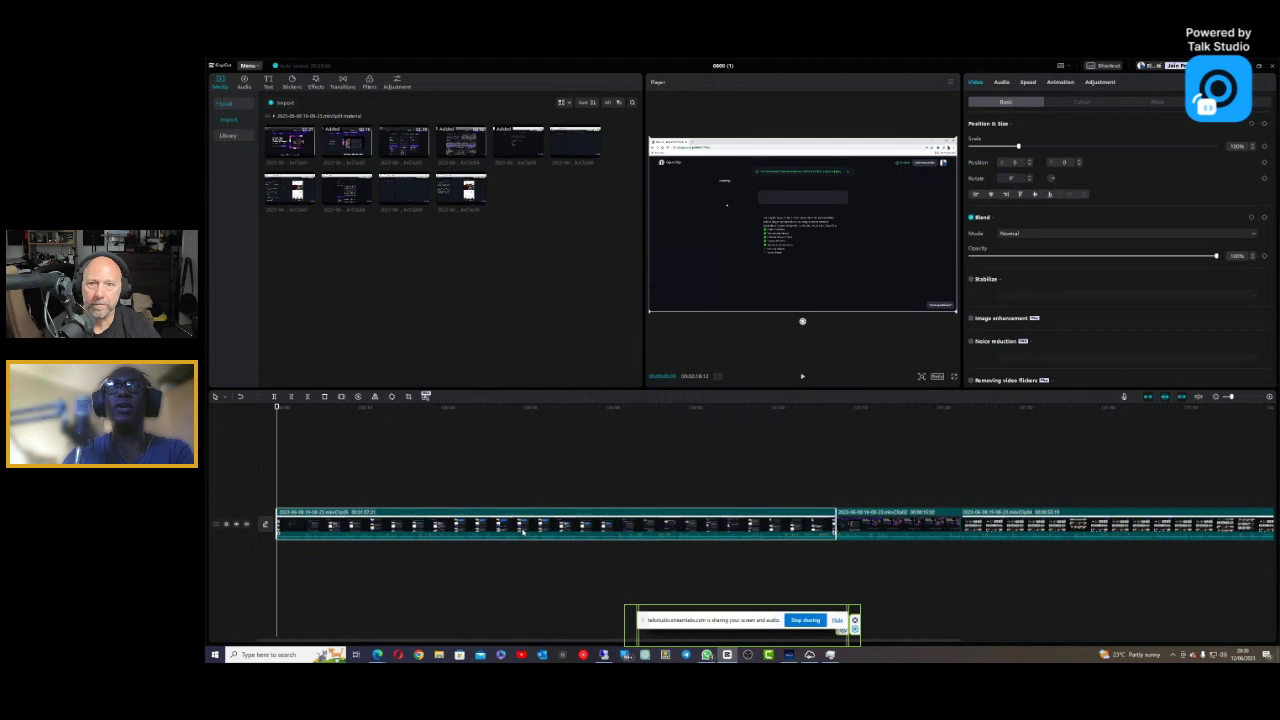
Step: Play the opening of the inserted clip and check frames at several points across the second and third clips
left_click(802, 376)
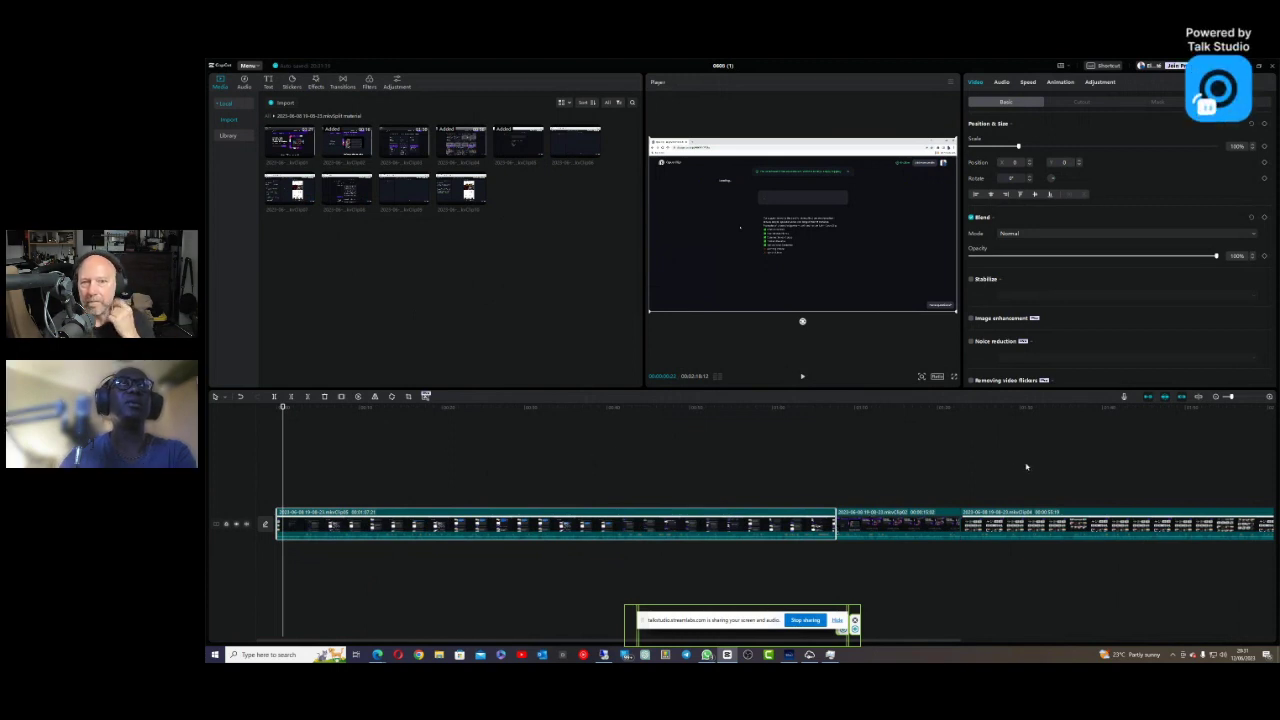
left_click_drag(1231, 397, 1233, 401)
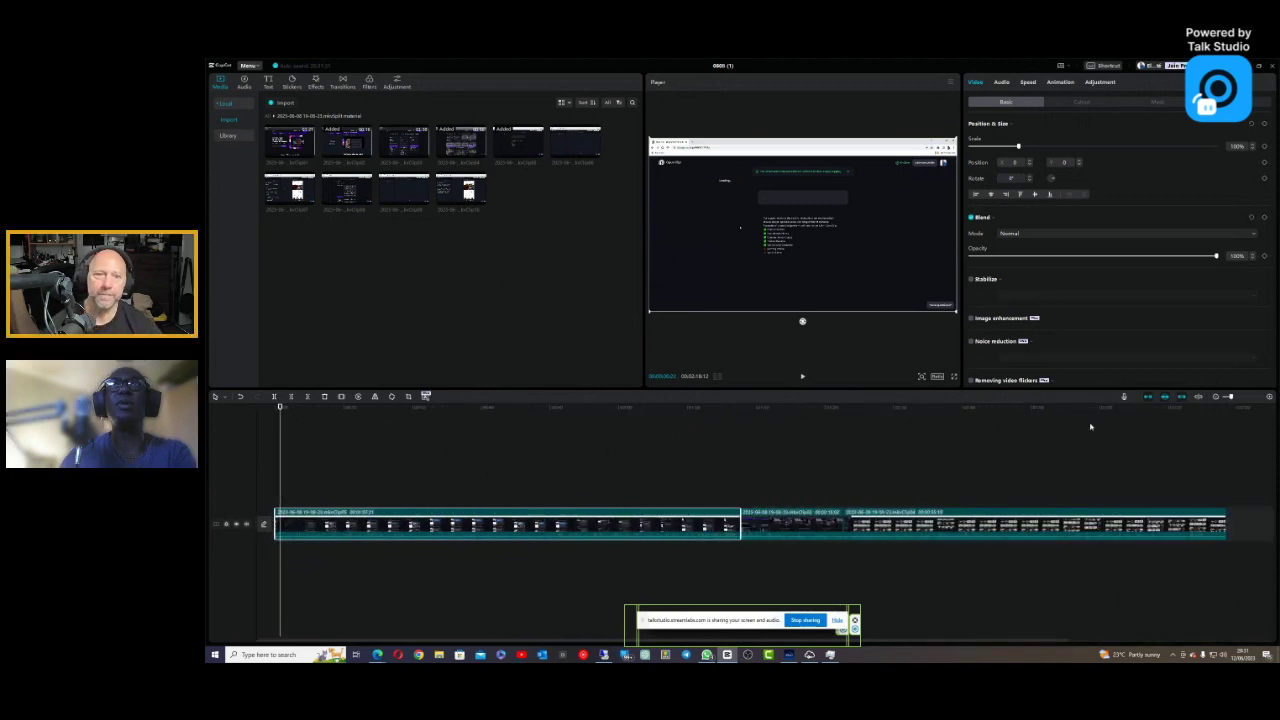
left_click(906, 460)
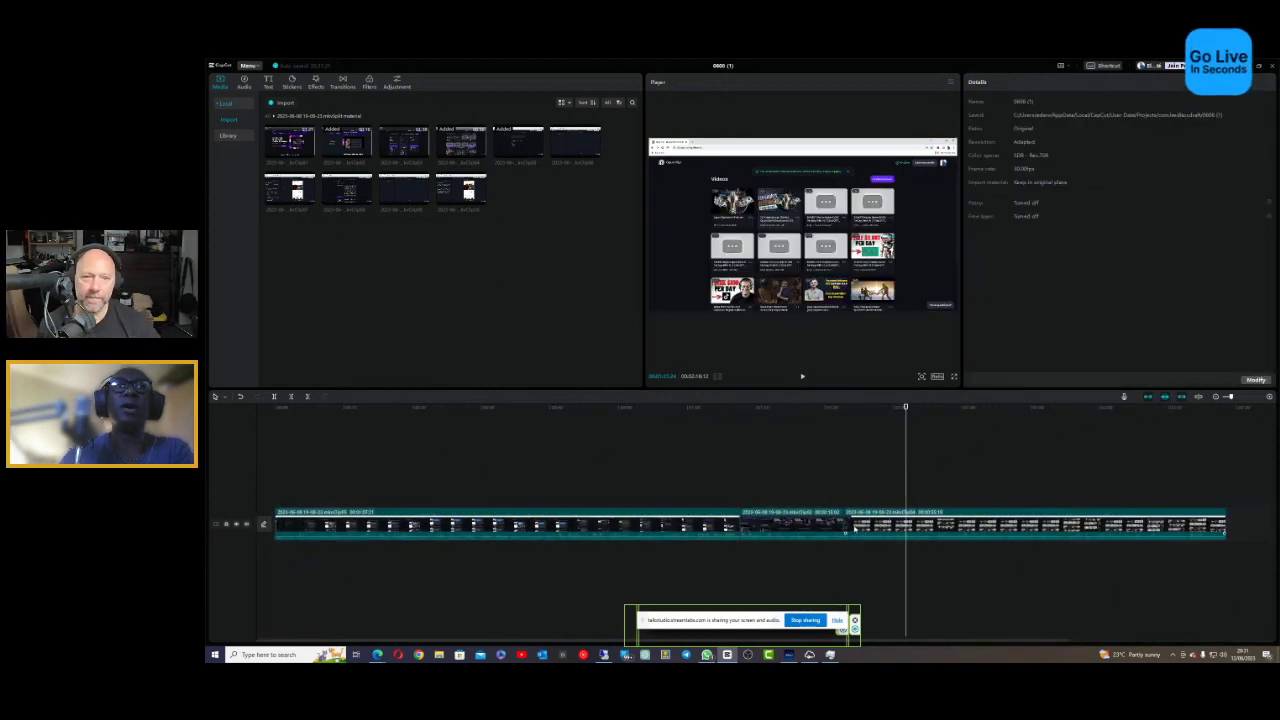
left_click(843, 552)
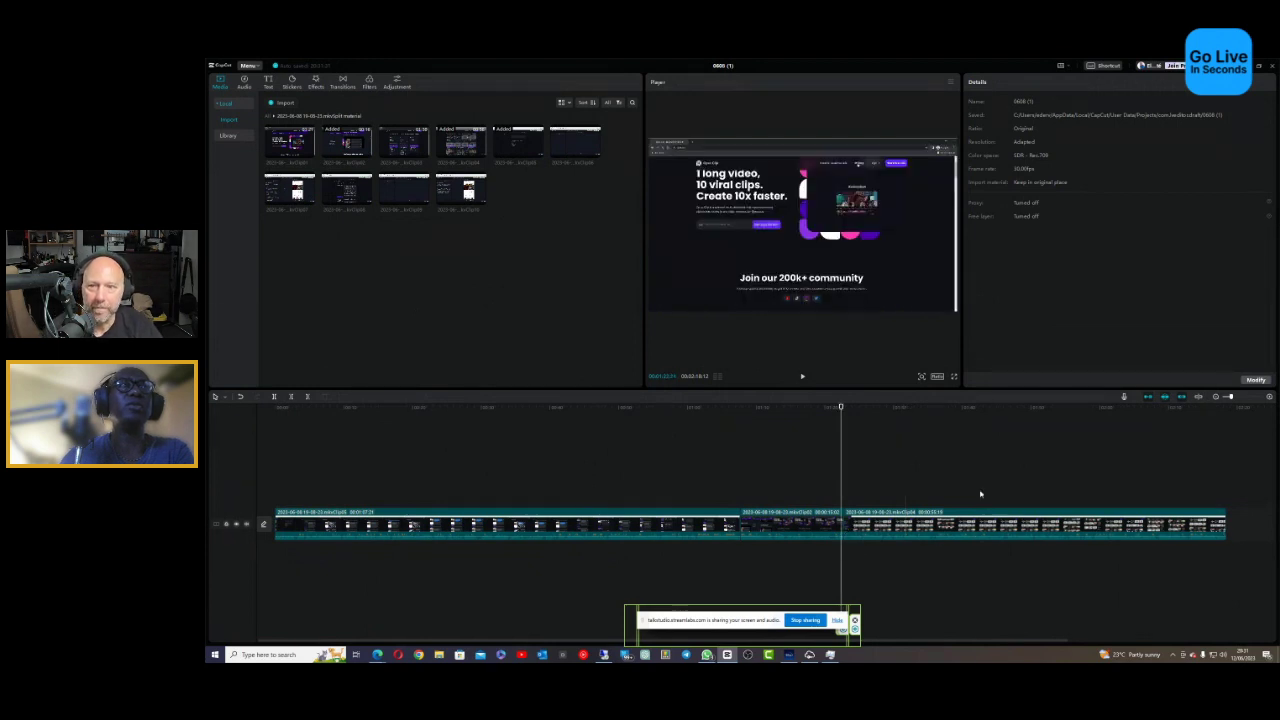
left_click(980, 494)
left_click(1009, 553)
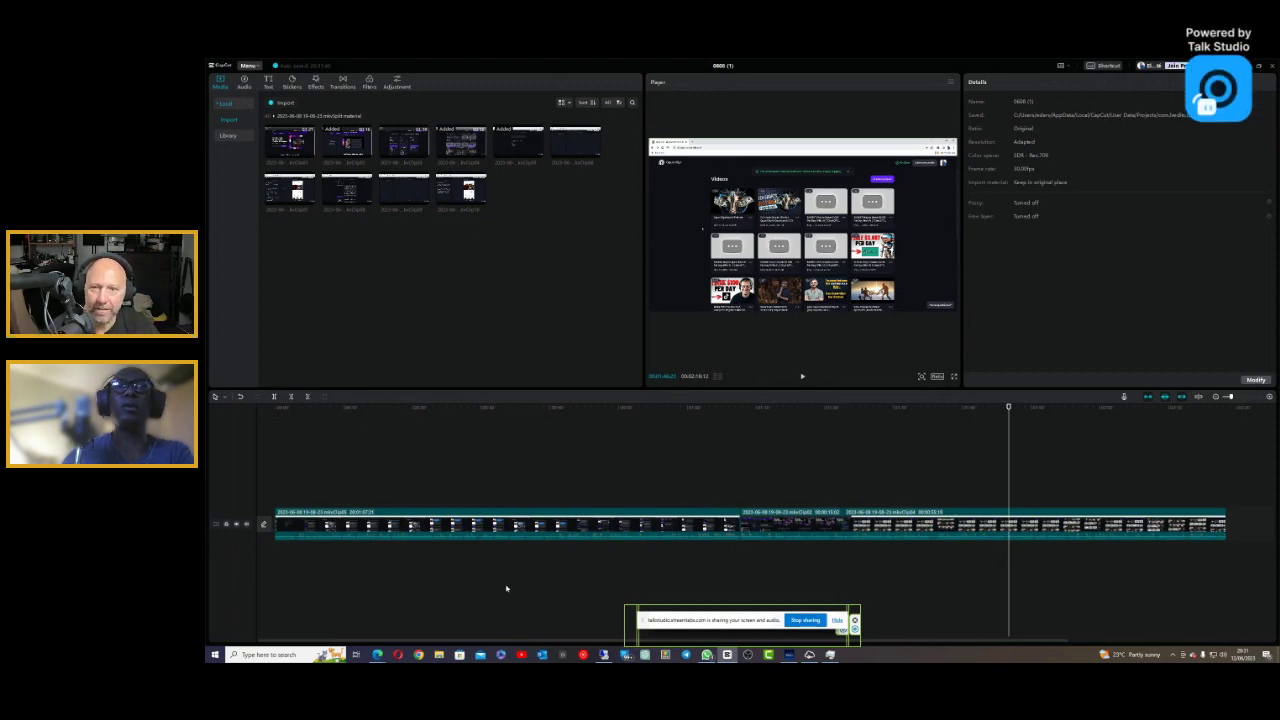
Step: Stop sharing the current screen and switch to the CapCut window with the YT Lives - Reels Promo-1 project
left_click(805, 620)
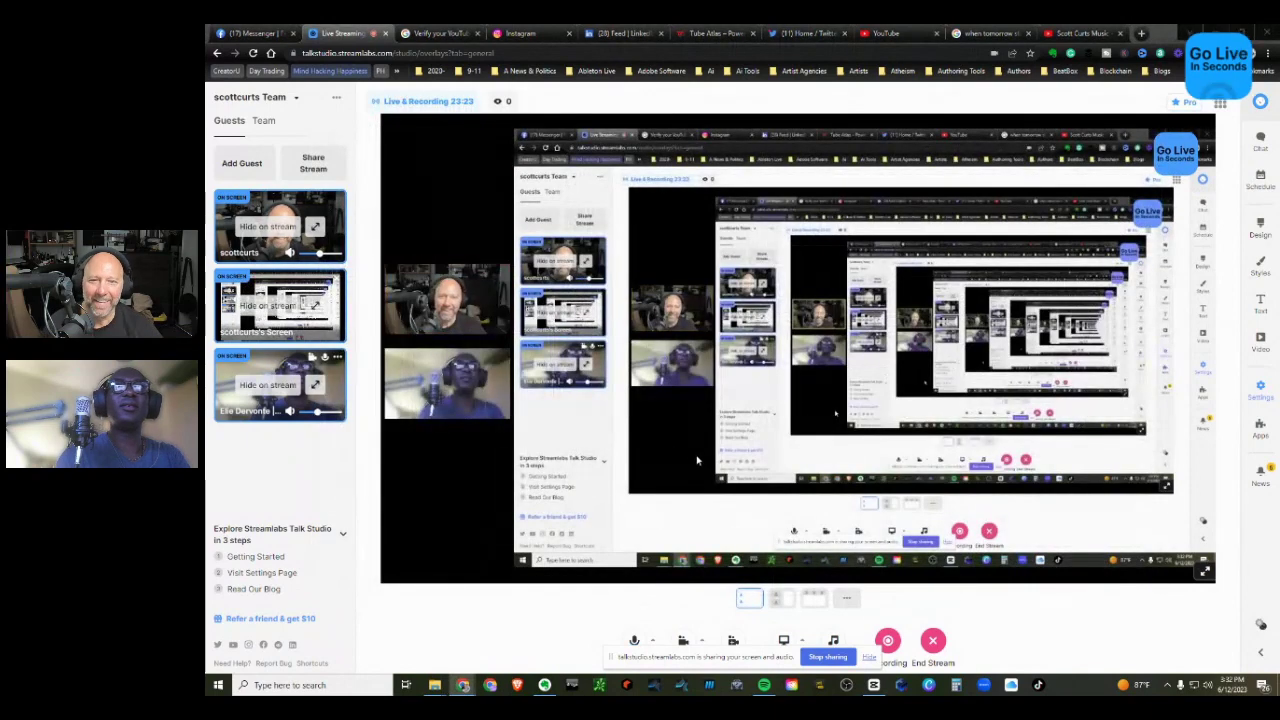
key("alt+Tab")
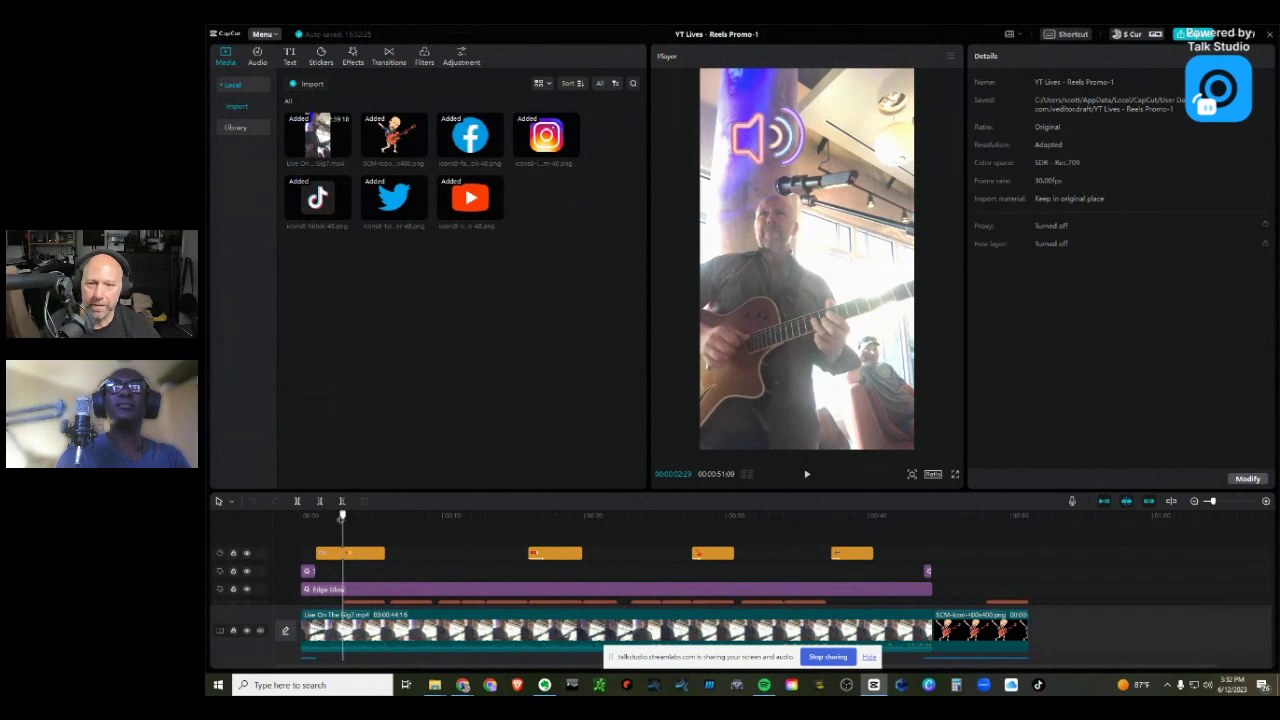
Step: Enlarge the timeline area to view all tracks of the promo, restore the larger player and play the first second
left_click(270, 520)
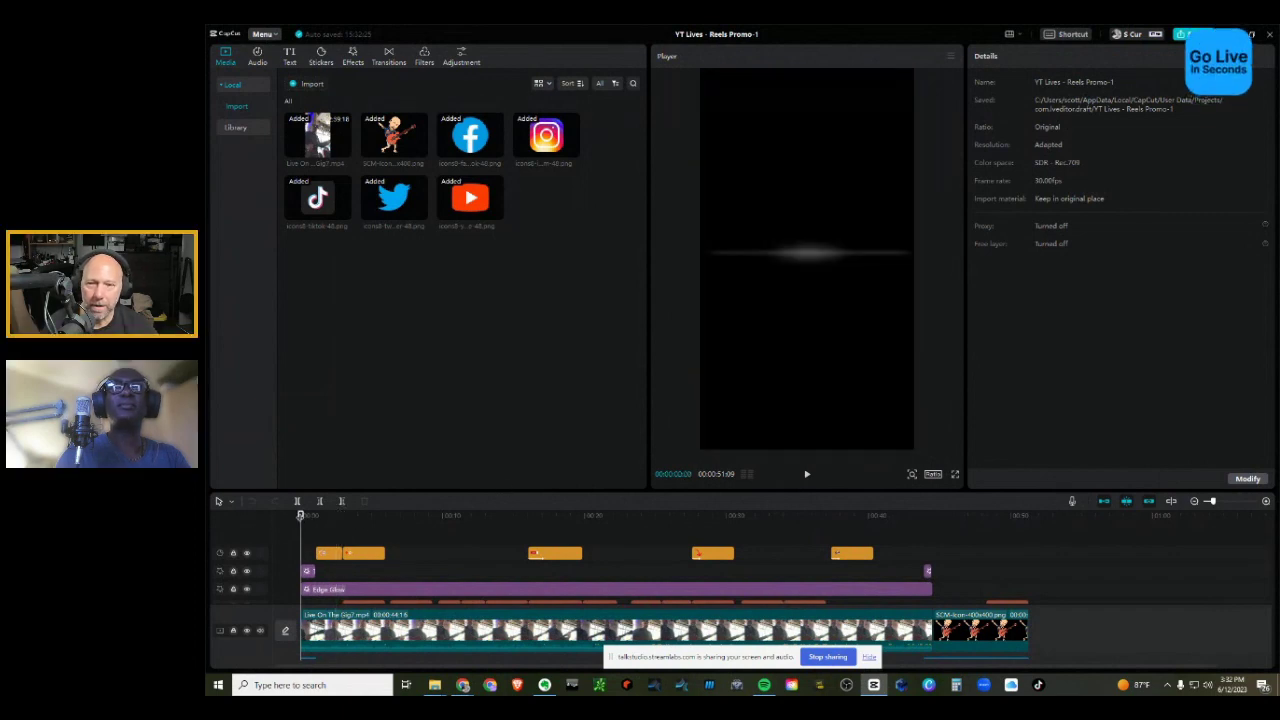
left_click_drag(491, 493, 495, 244)
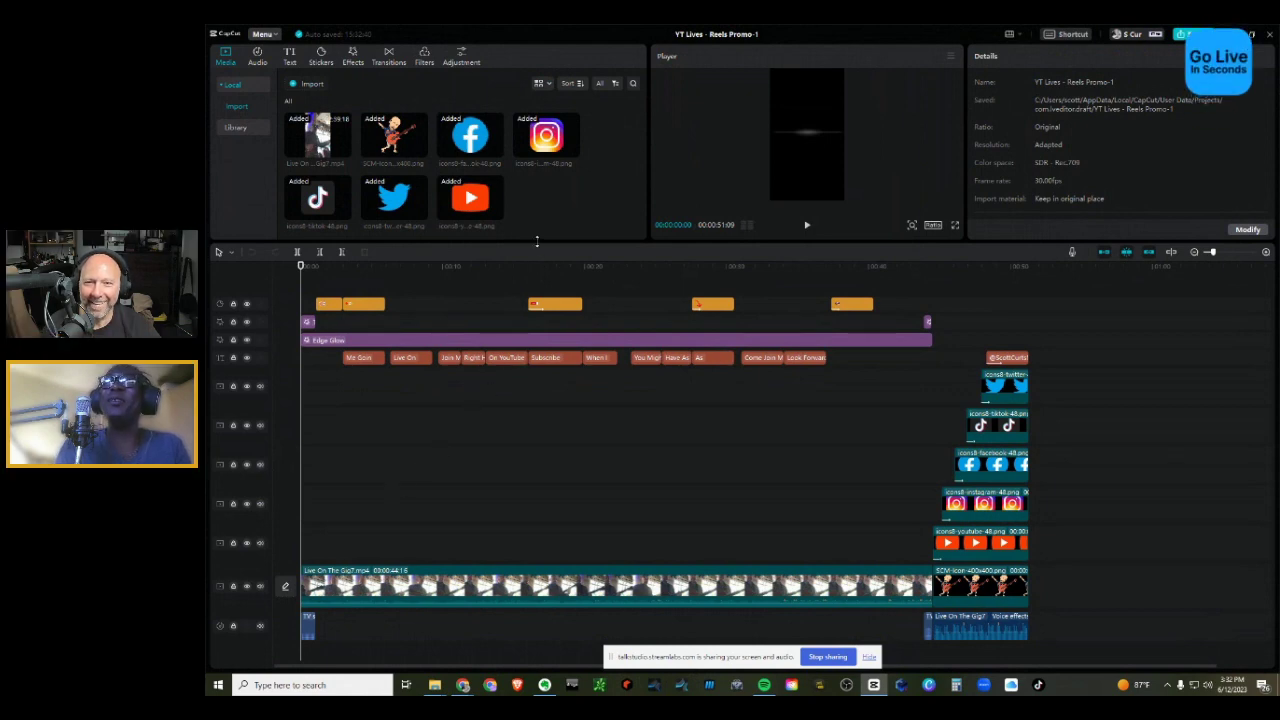
left_click_drag(537, 242, 533, 258)
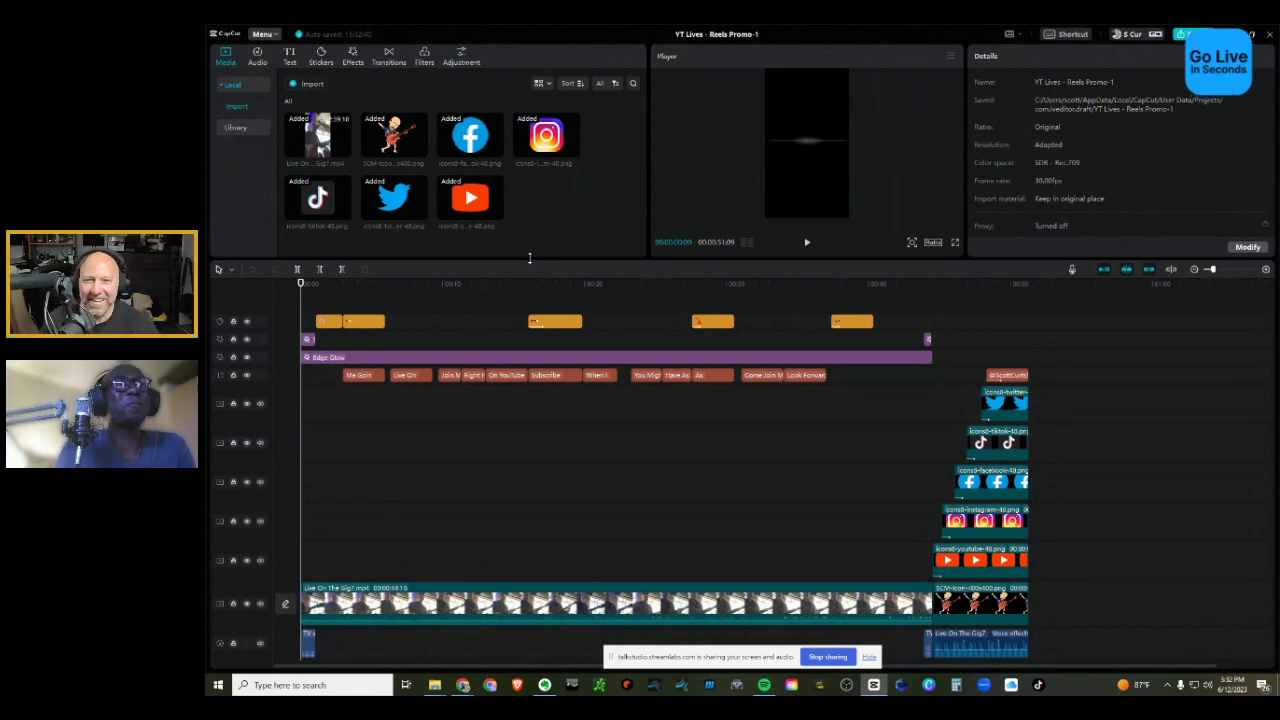
left_click_drag(529, 258, 500, 512)
key("space")
key("space")
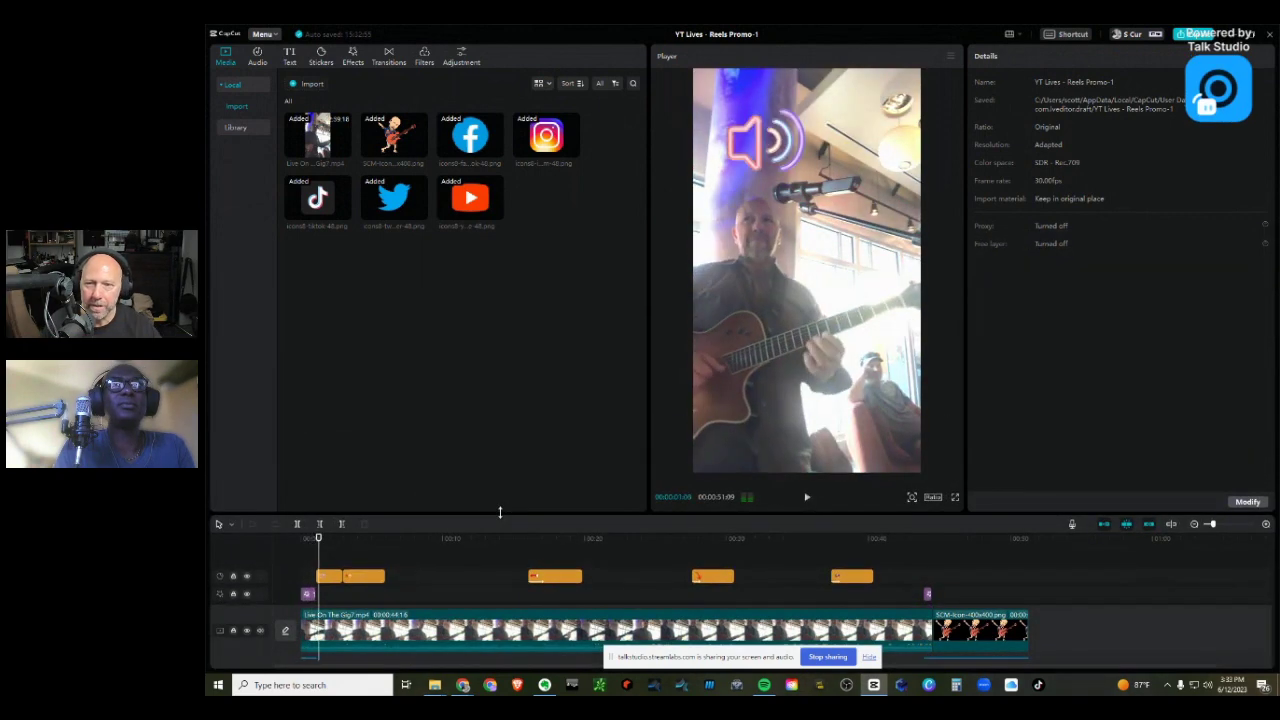
Step: Make a few more timeline tracks visible and play the whole promo from the beginning to the closing social icons
left_click_drag(380, 514, 391, 463)
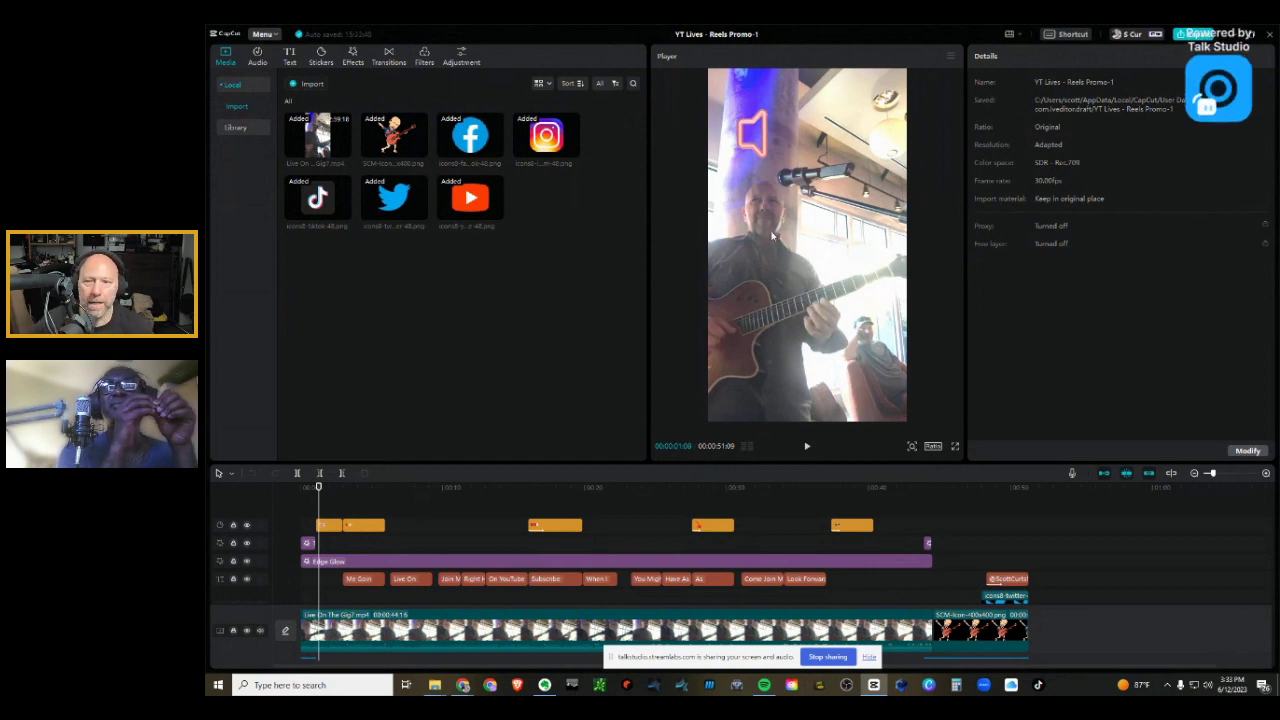
left_click_drag(318, 488, 296, 490)
key("space")
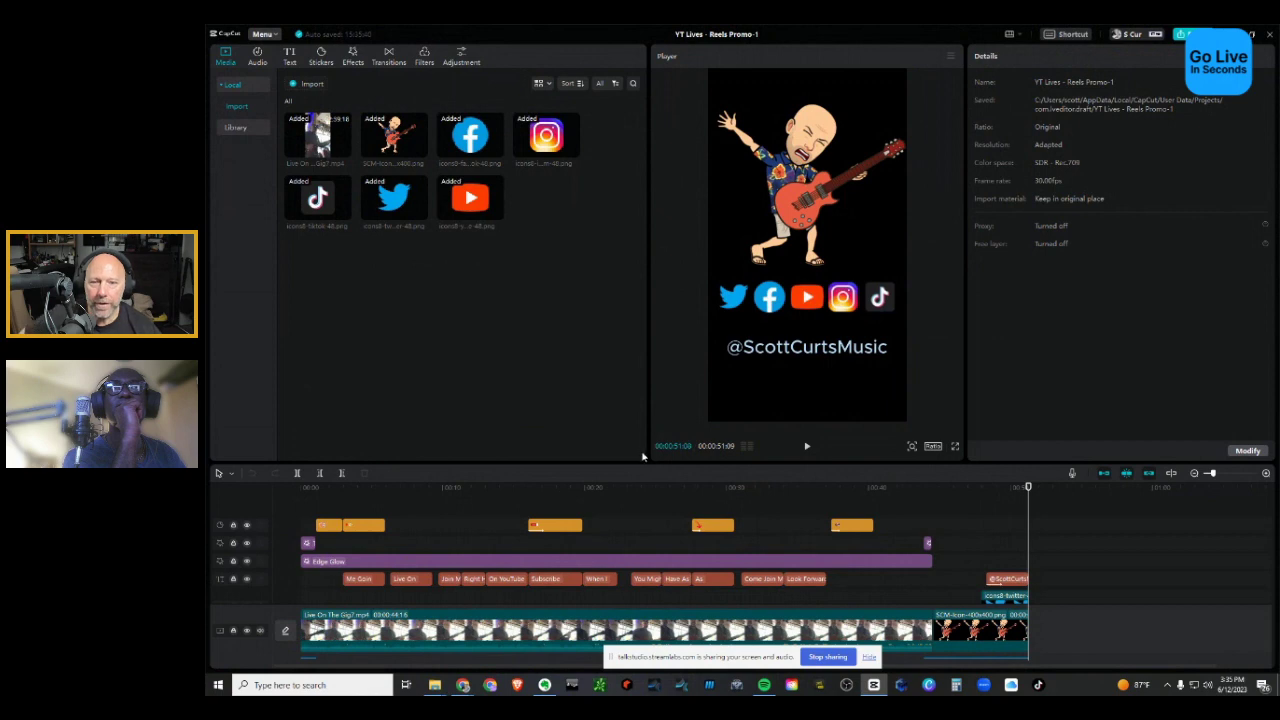
Step: Give the timeline slightly more height and replay the promo's opening from the start, pausing during the TV effect
left_click_drag(629, 463, 616, 428)
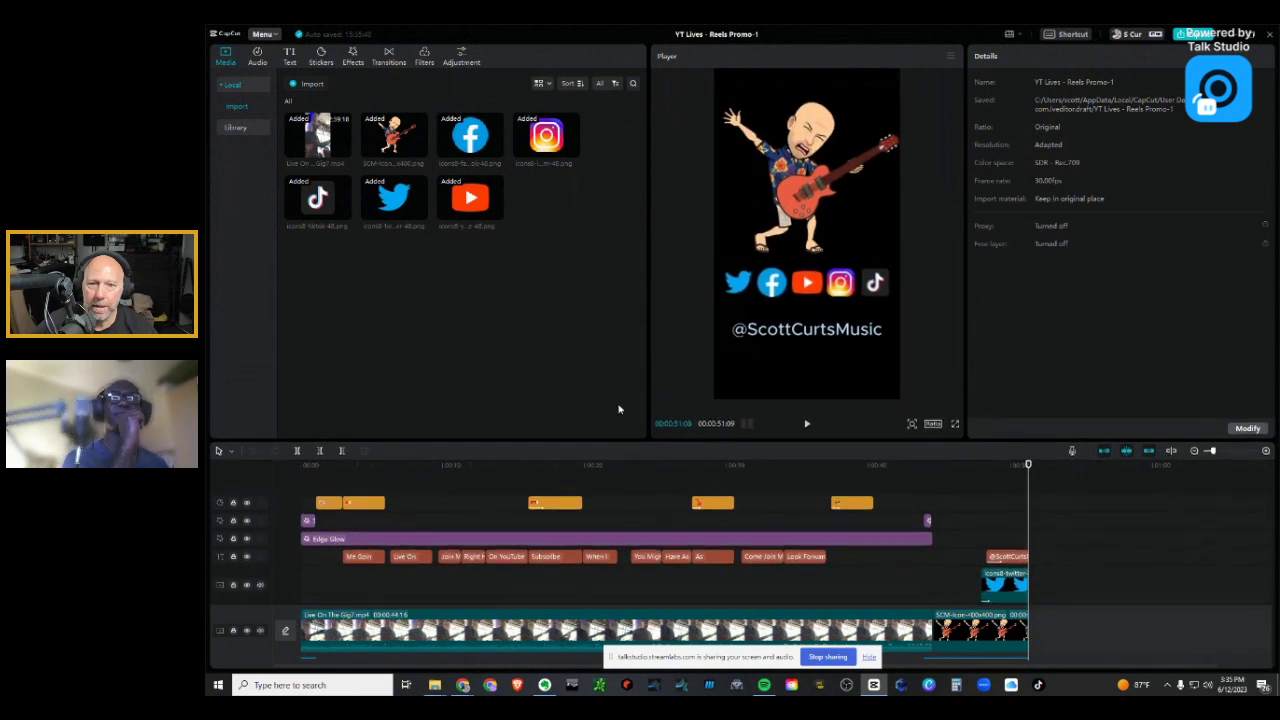
left_click(532, 462)
left_click(301, 464)
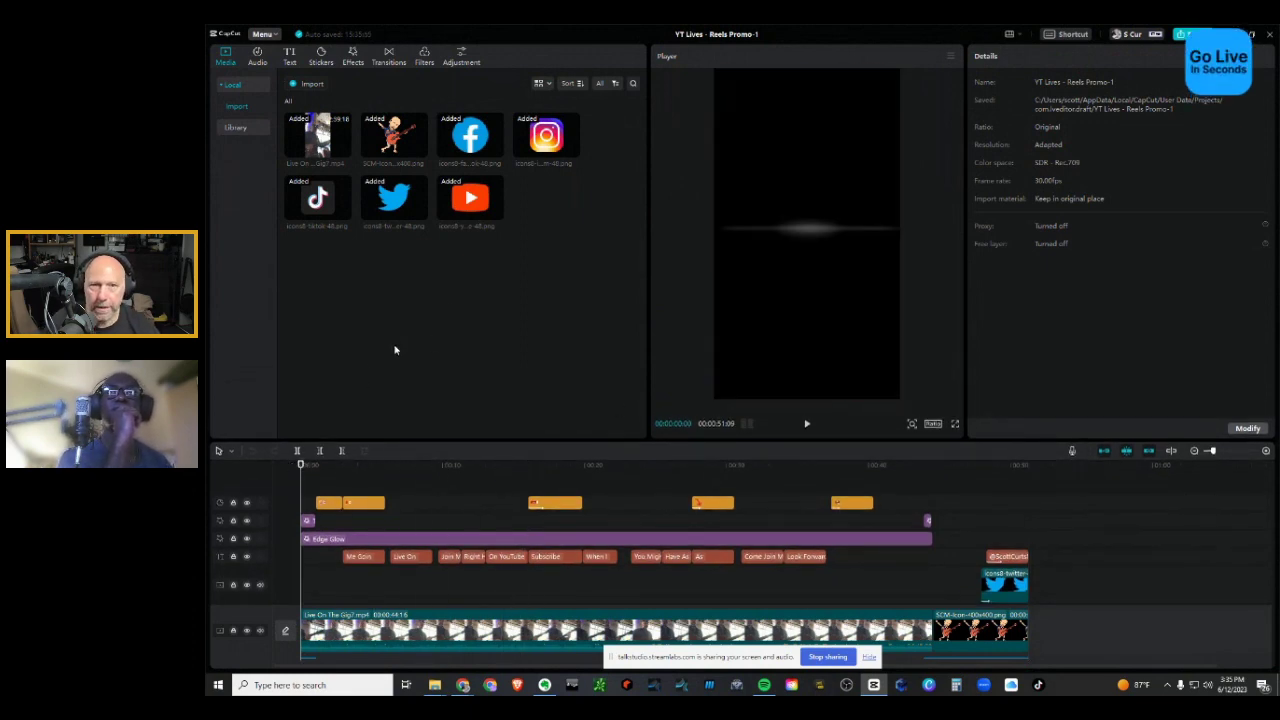
key("space")
key("space")
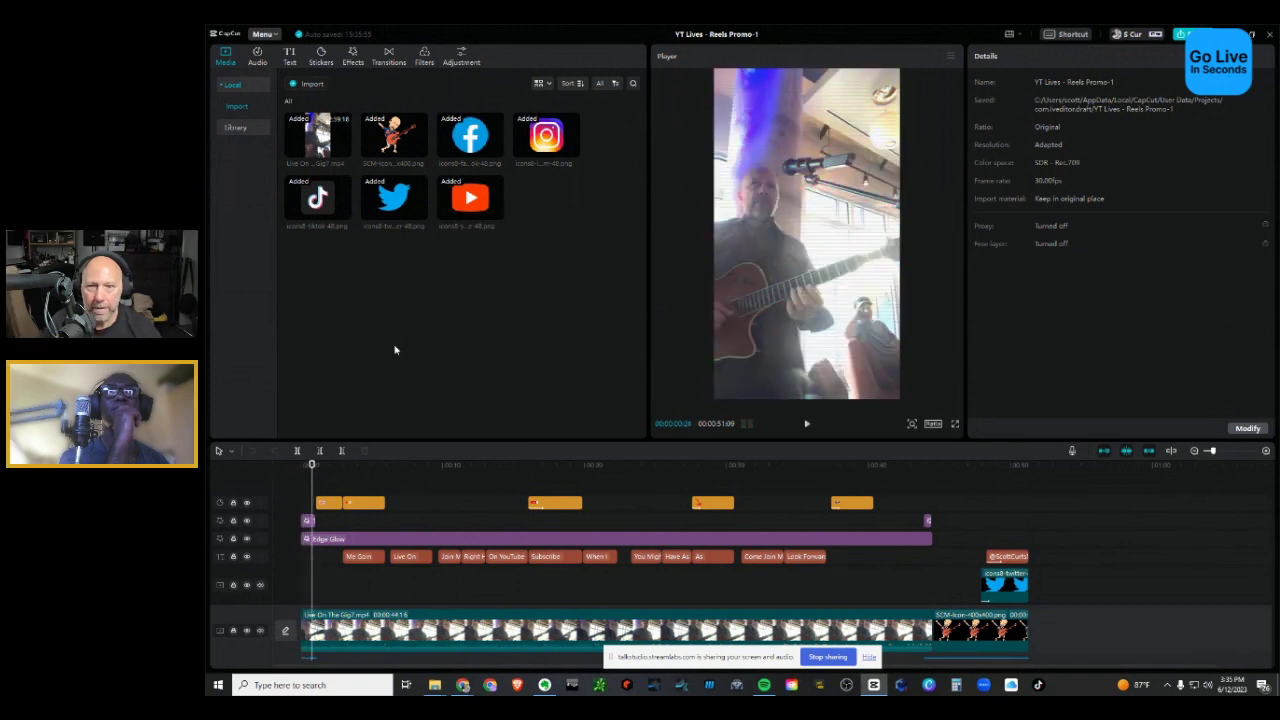
Step: Show the favorite video effects and inspect the settings of the TV On and Edge Glow effects on the timeline
left_click(353, 52)
mouse_move(311, 120)
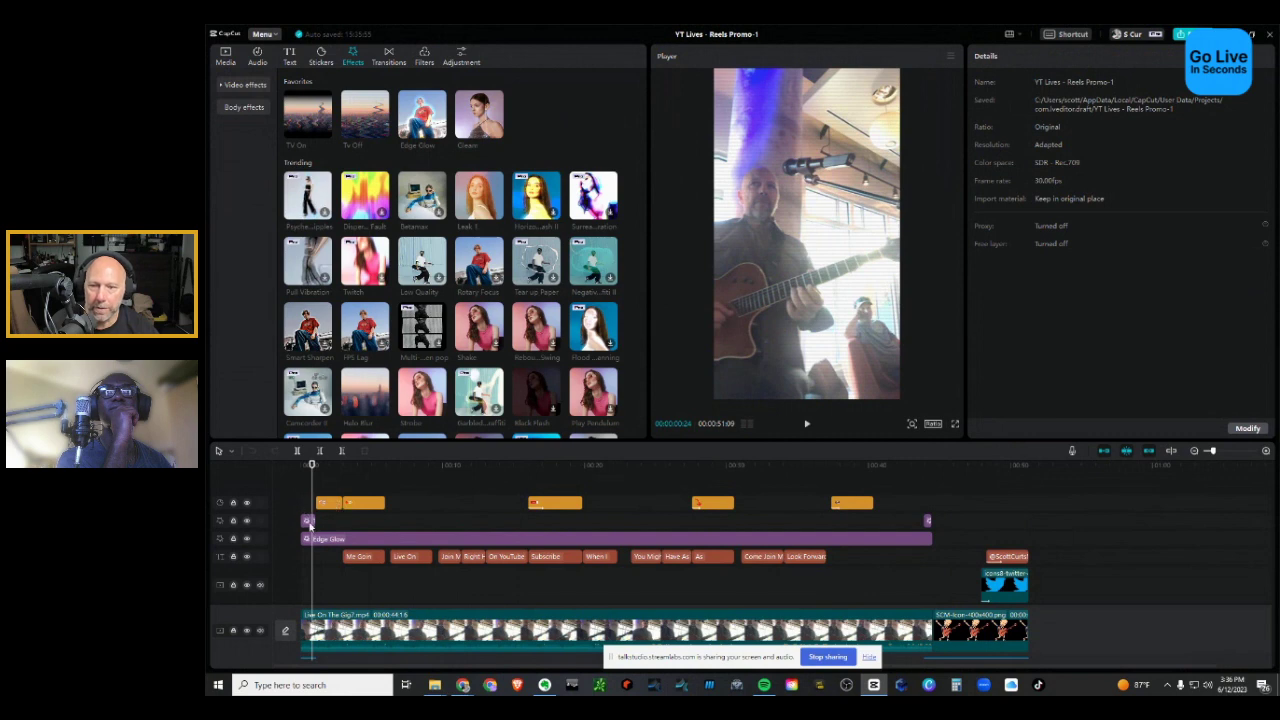
left_click(308, 521)
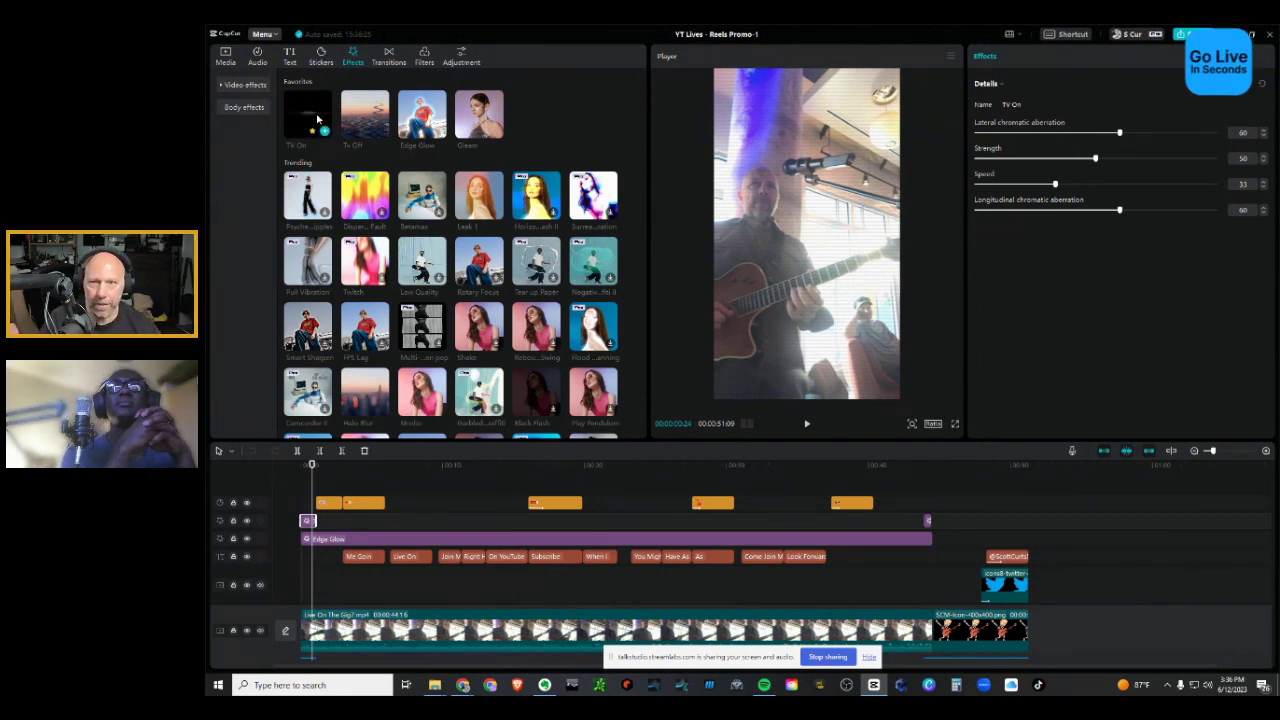
left_click(337, 540)
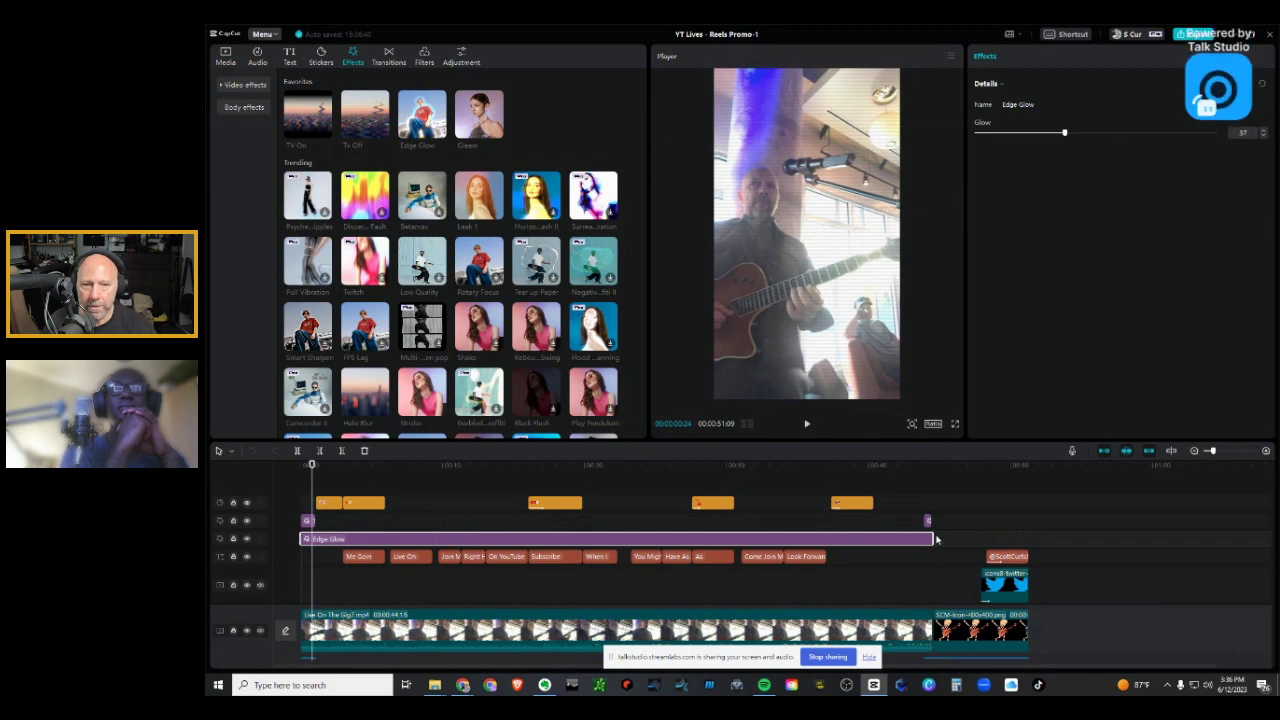
Step: Trim the end of the Edge Glow effect back to about 00:00:43:27, where the closing effect begins, and set its Glow to 41
mouse_move(932, 539)
left_mouse_down()
mouse_move(695, 550)
mouse_move(752, 553)
mouse_move(891, 545)
mouse_move(440, 548)
mouse_move(926, 545)
left_mouse_up()
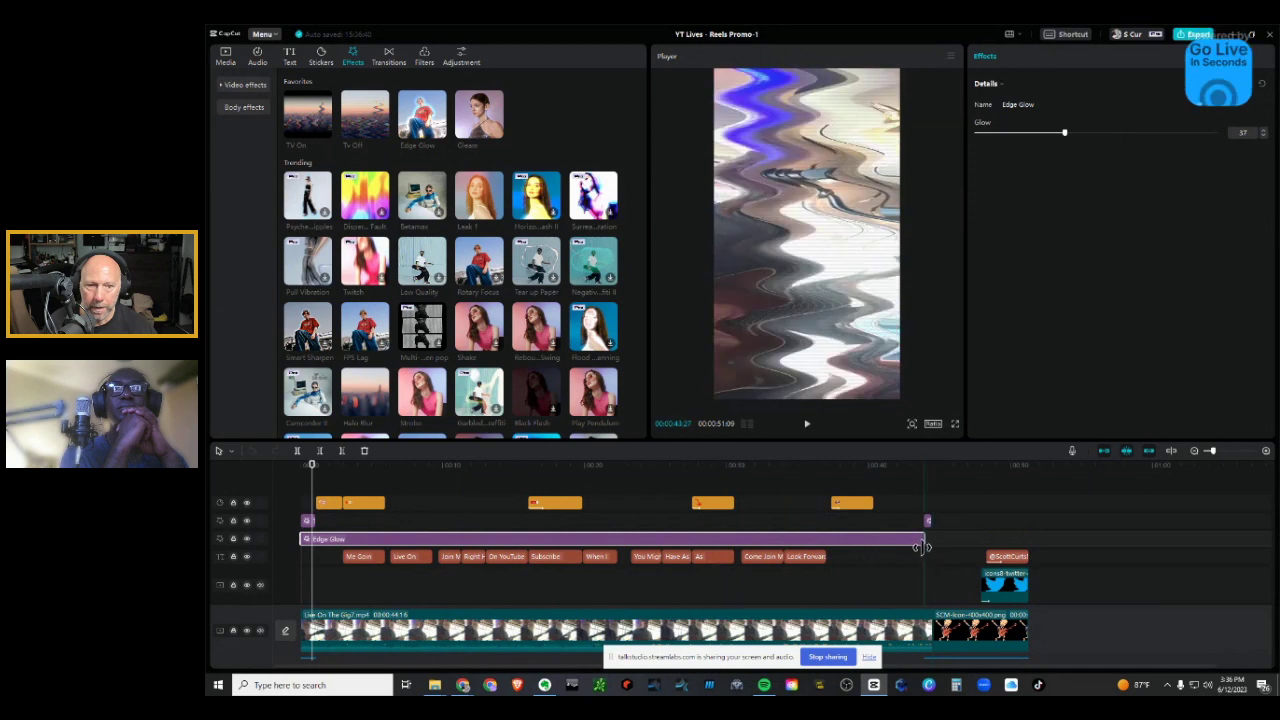
left_click(866, 630)
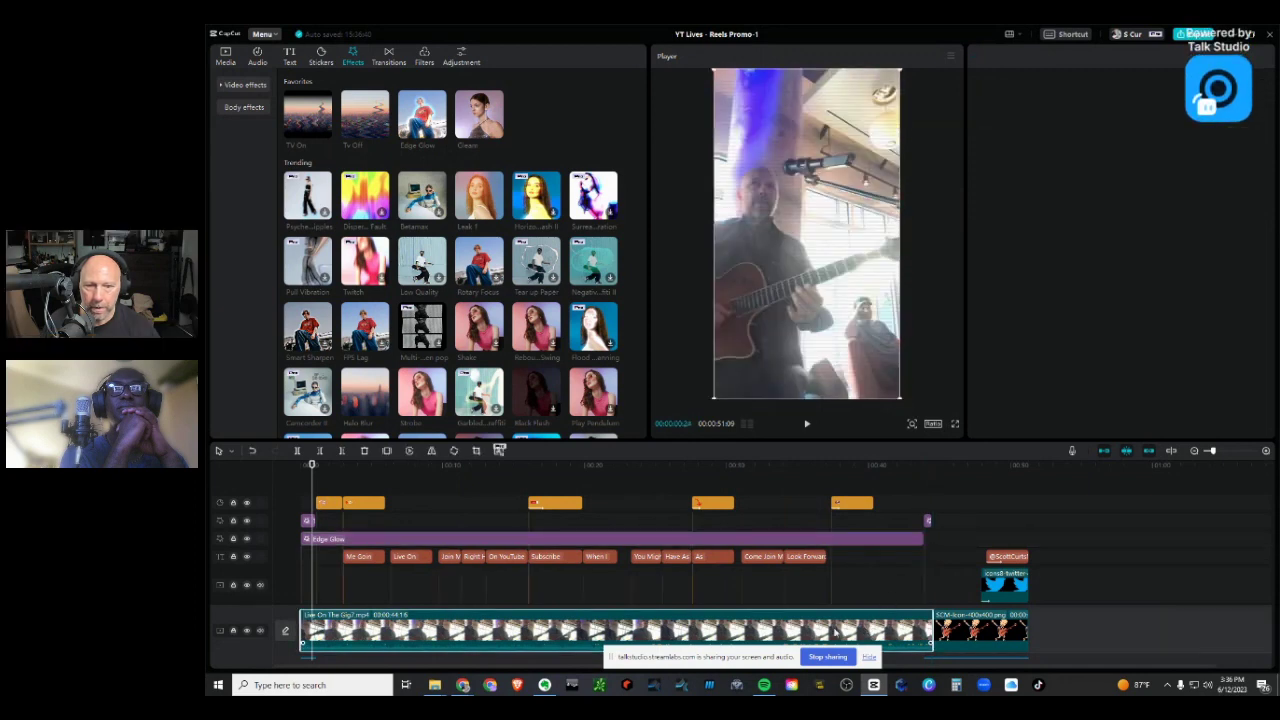
scroll(783, 630, "down", 1)
scroll(776, 623, "up", 1)
left_click(857, 541)
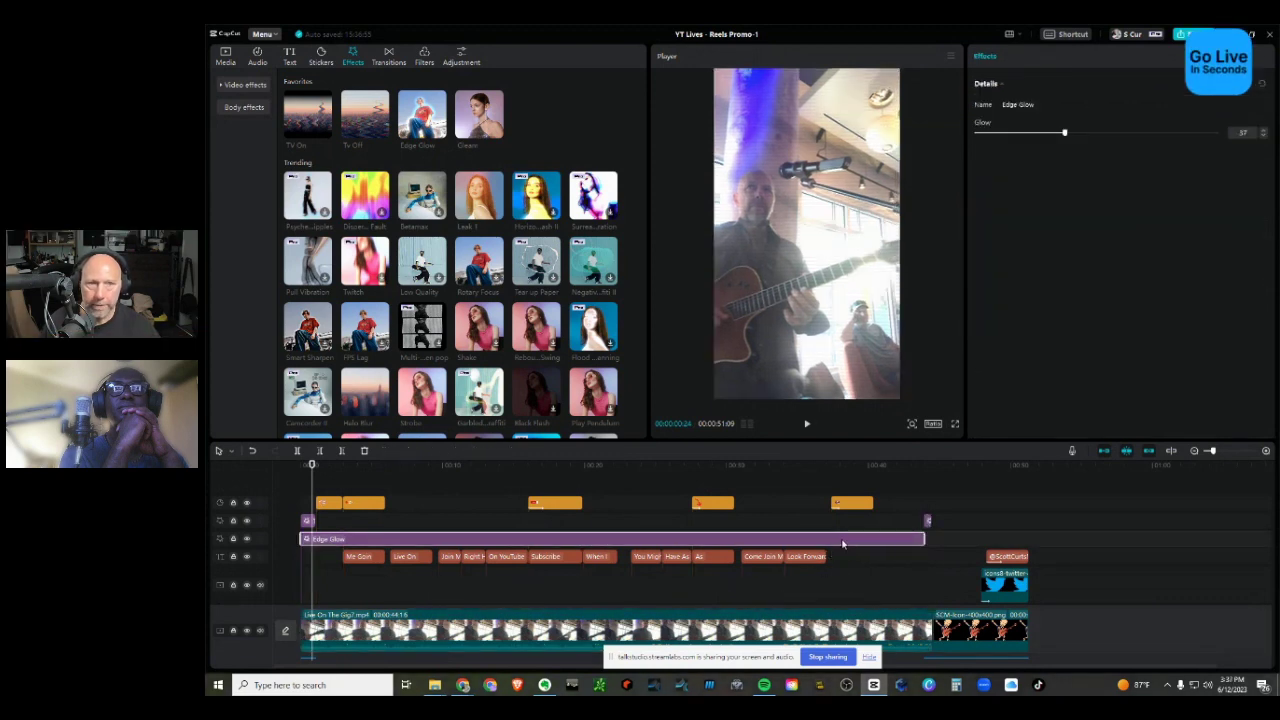
mouse_move(1065, 133)
left_mouse_down()
mouse_move(1191, 140)
mouse_move(997, 150)
mouse_move(1075, 148)
left_mouse_up()
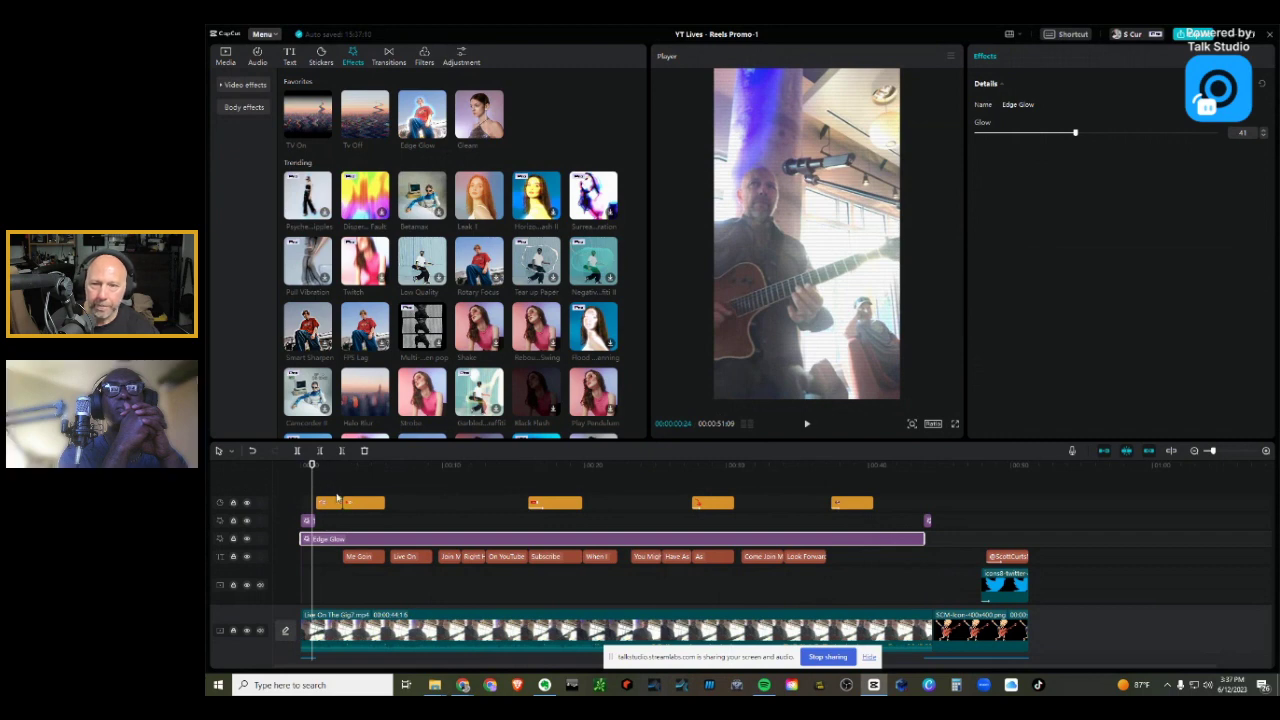
Step: View the audio settings of the short TV sound clip at the timeline's start and play the opening with it
scroll(340, 543, "down", 5)
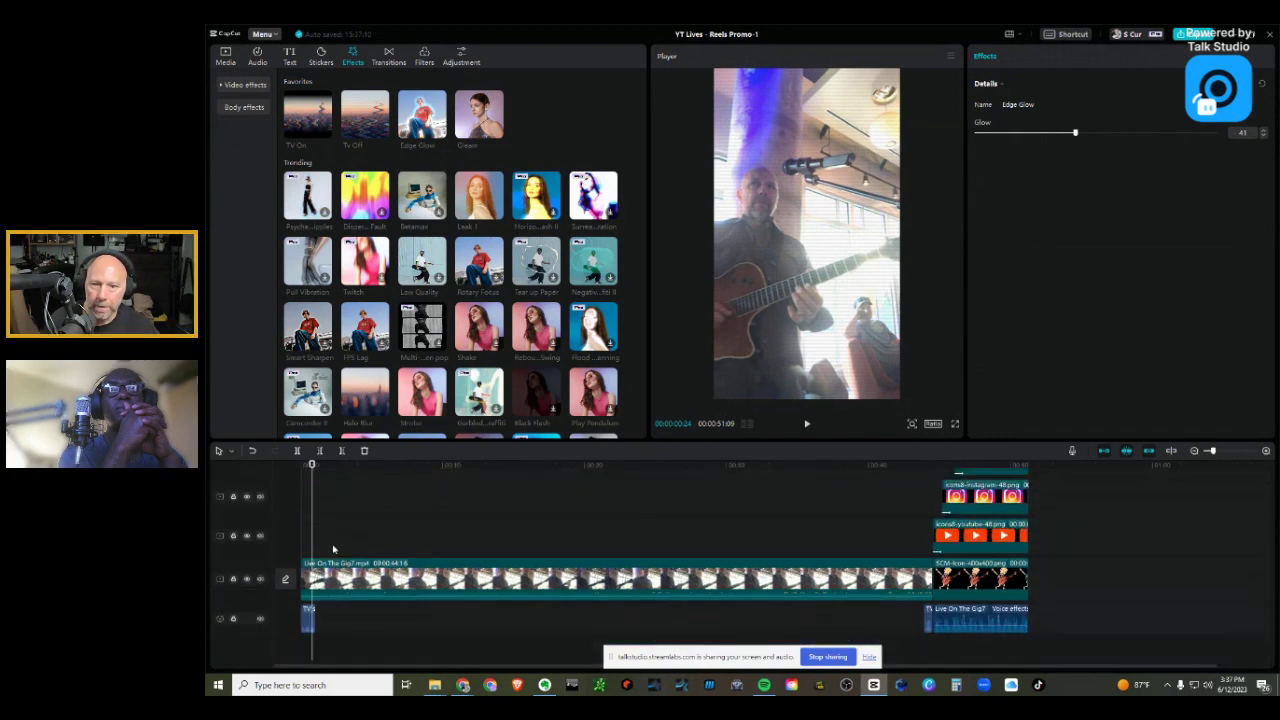
left_click_drag(313, 466, 300, 466)
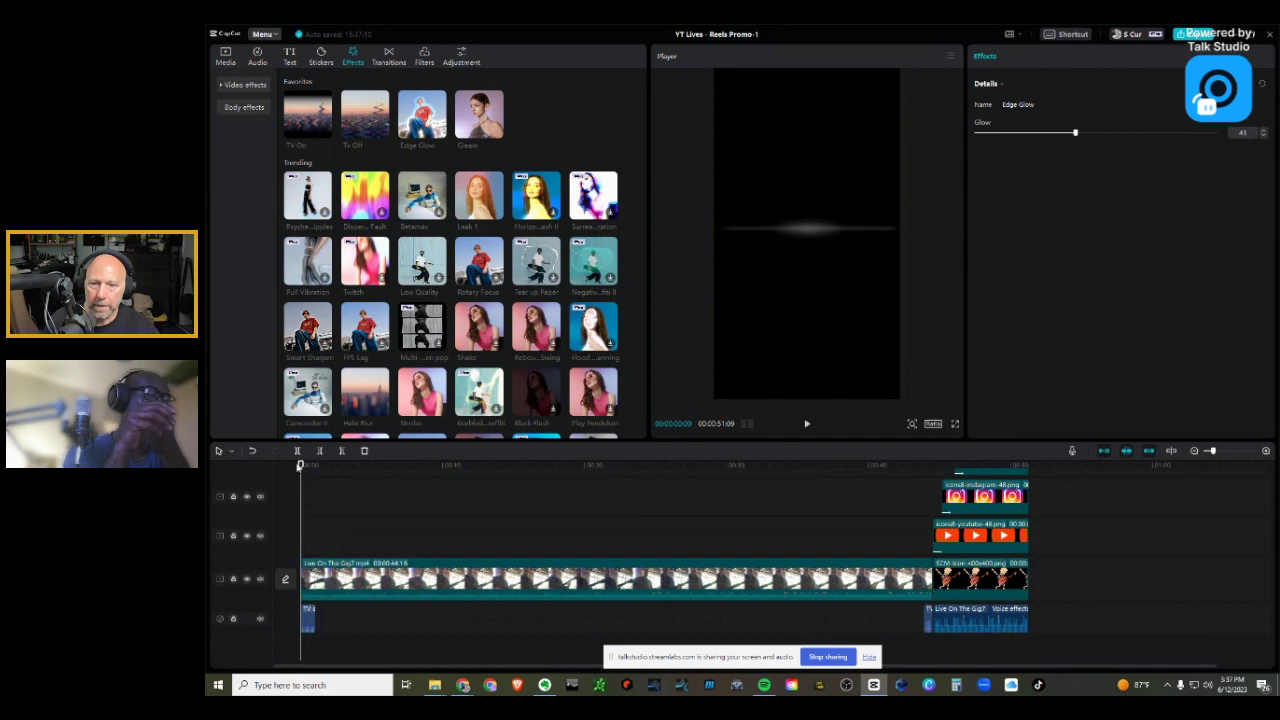
left_click(307, 619)
key("space")
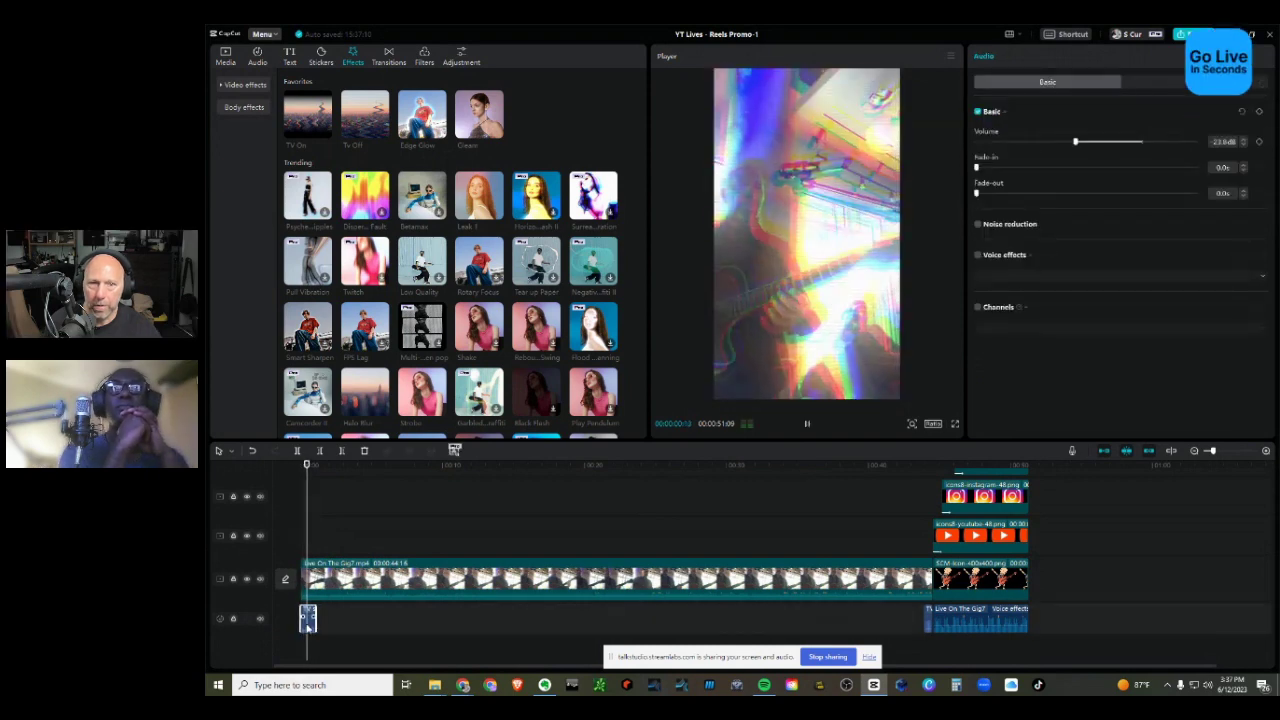
Step: Pause the playback and search the audio library's music for static sounds
key("space")
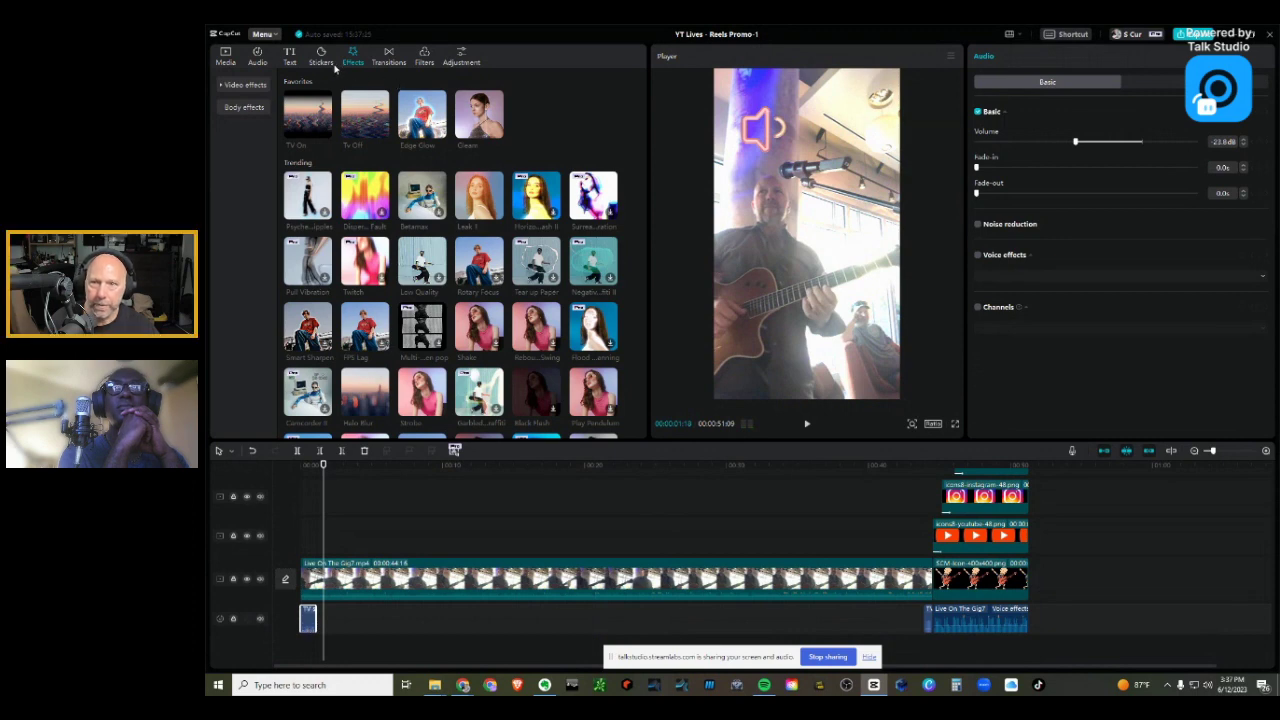
left_click(258, 62)
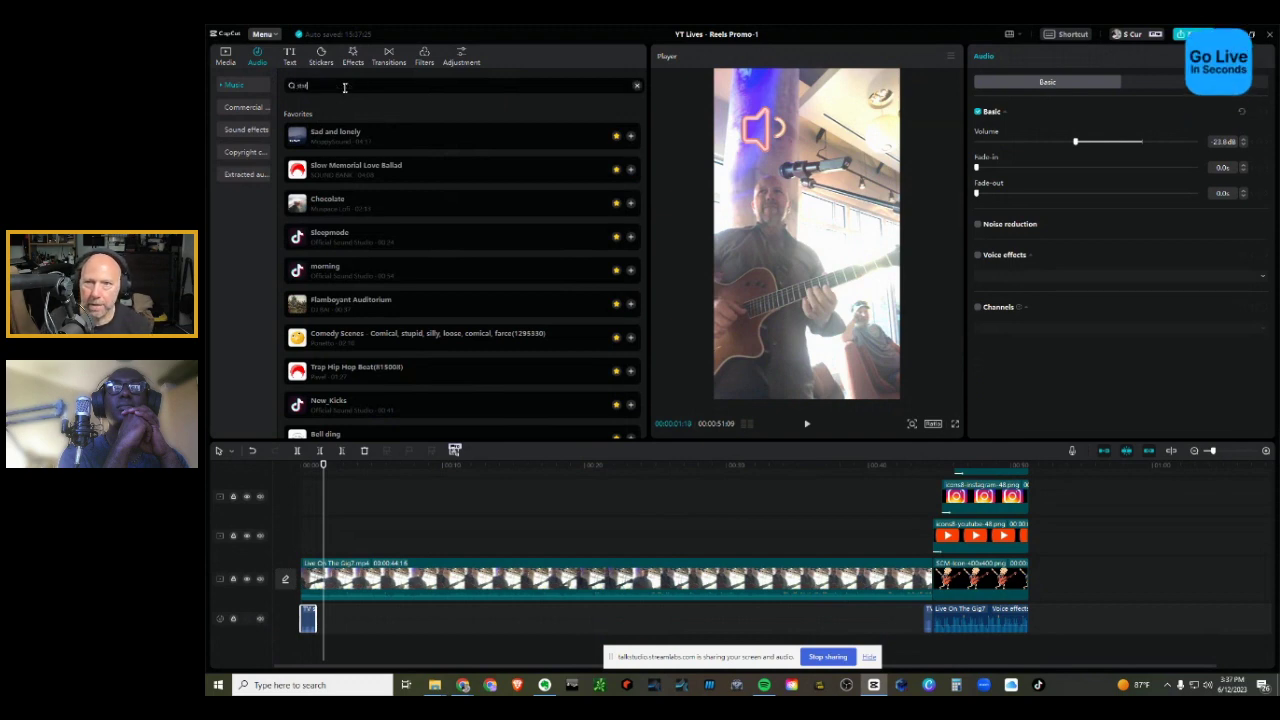
key("Return")
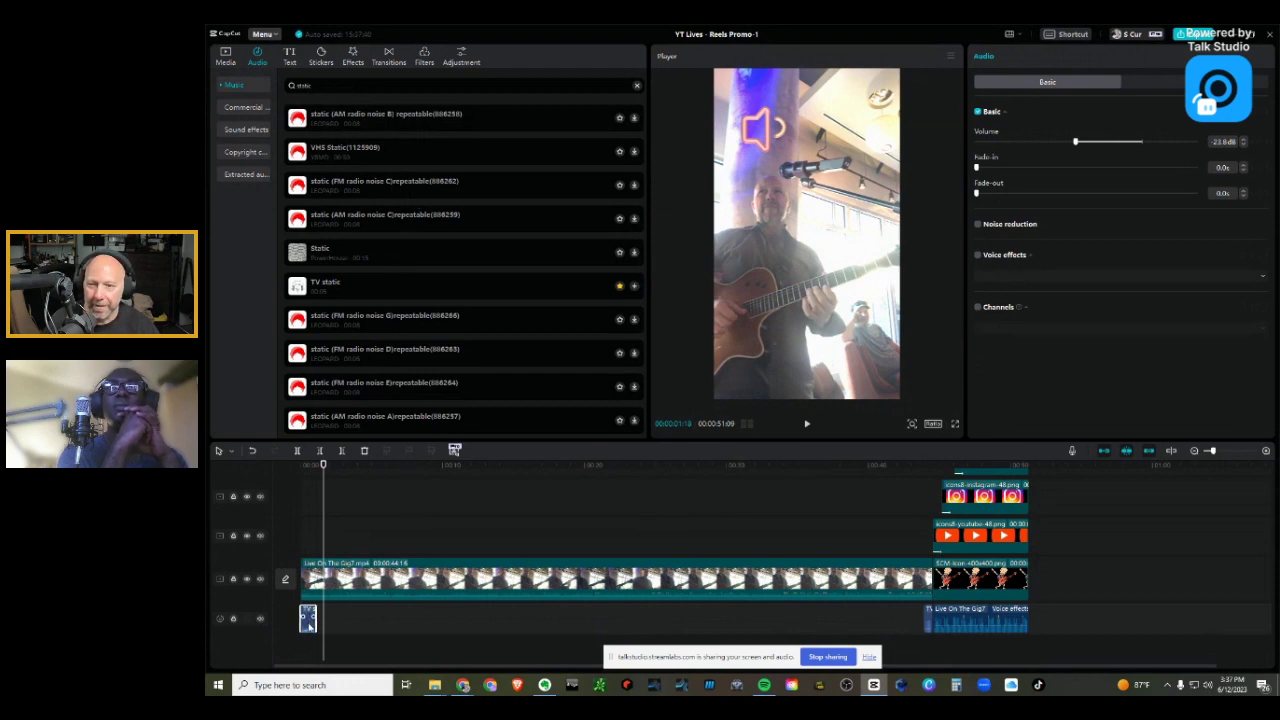
Step: Paste a copy of the TV static clip at about 00:00:03:24, shift it to about 5 s and extend it to about 10 s
left_click(352, 622)
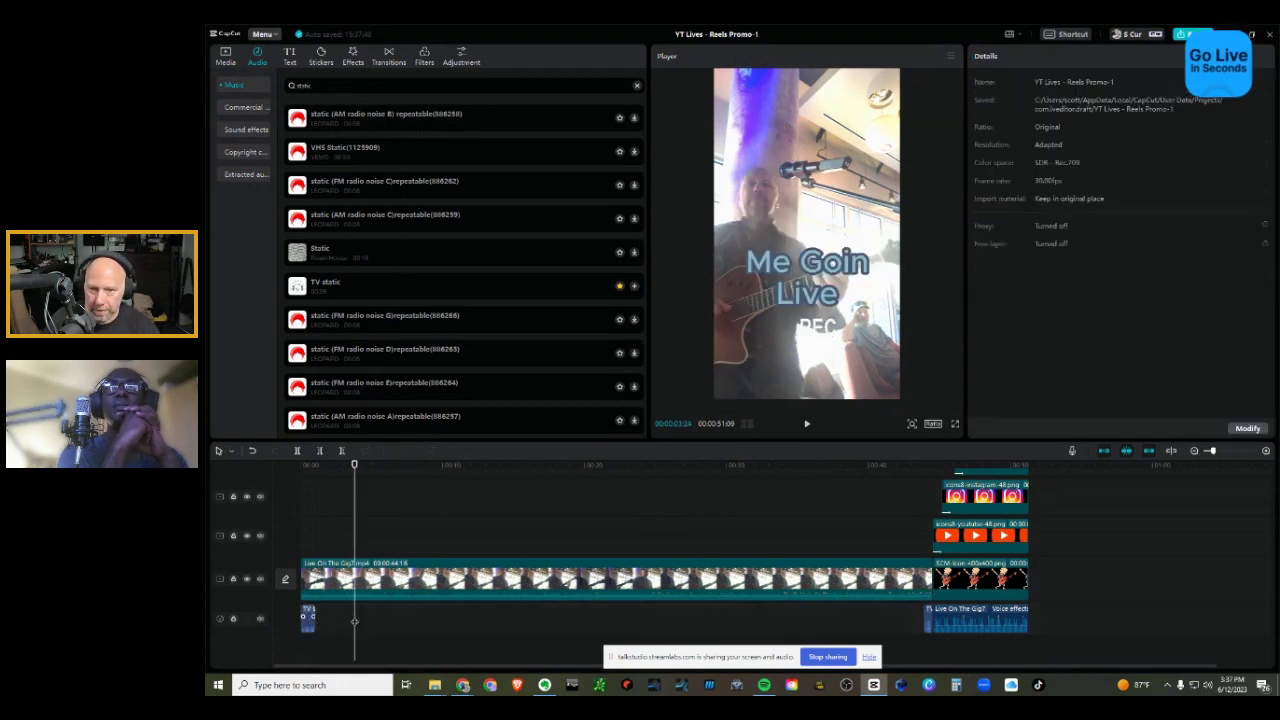
key("ctrl+v")
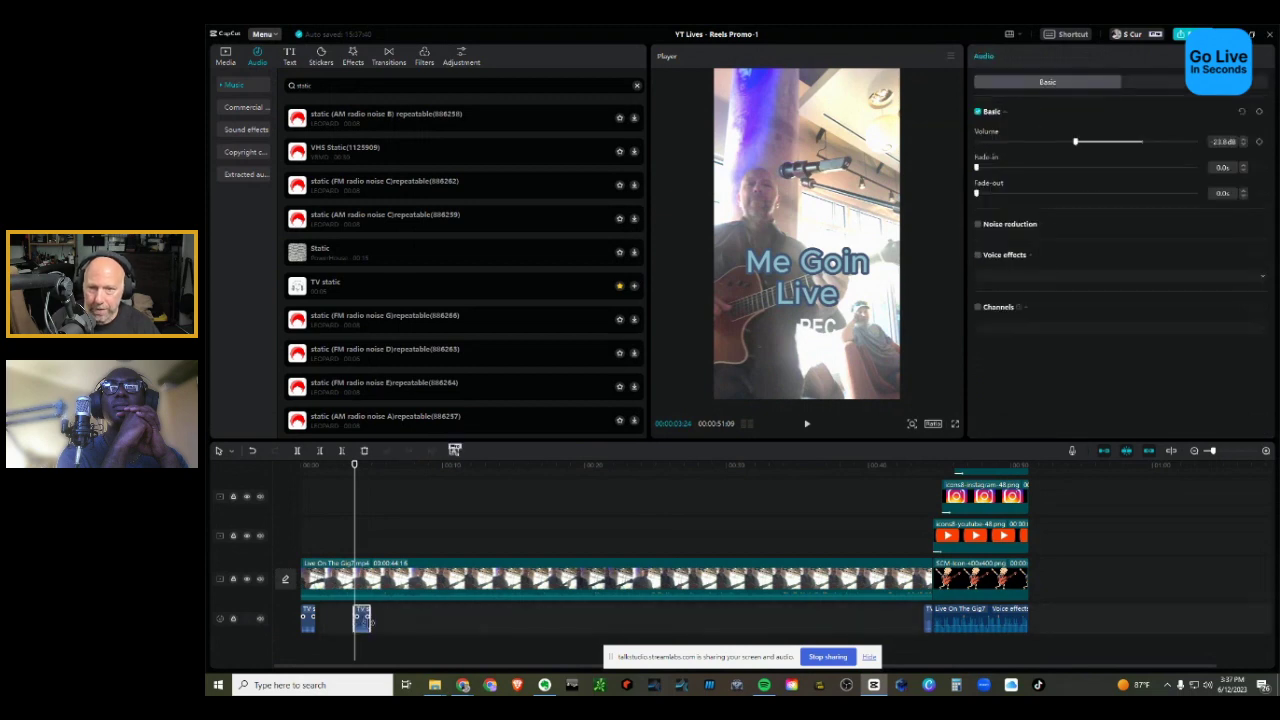
left_click(362, 620)
mouse_move(373, 625)
left_mouse_down()
mouse_move(433, 622)
mouse_move(374, 620)
left_mouse_up()
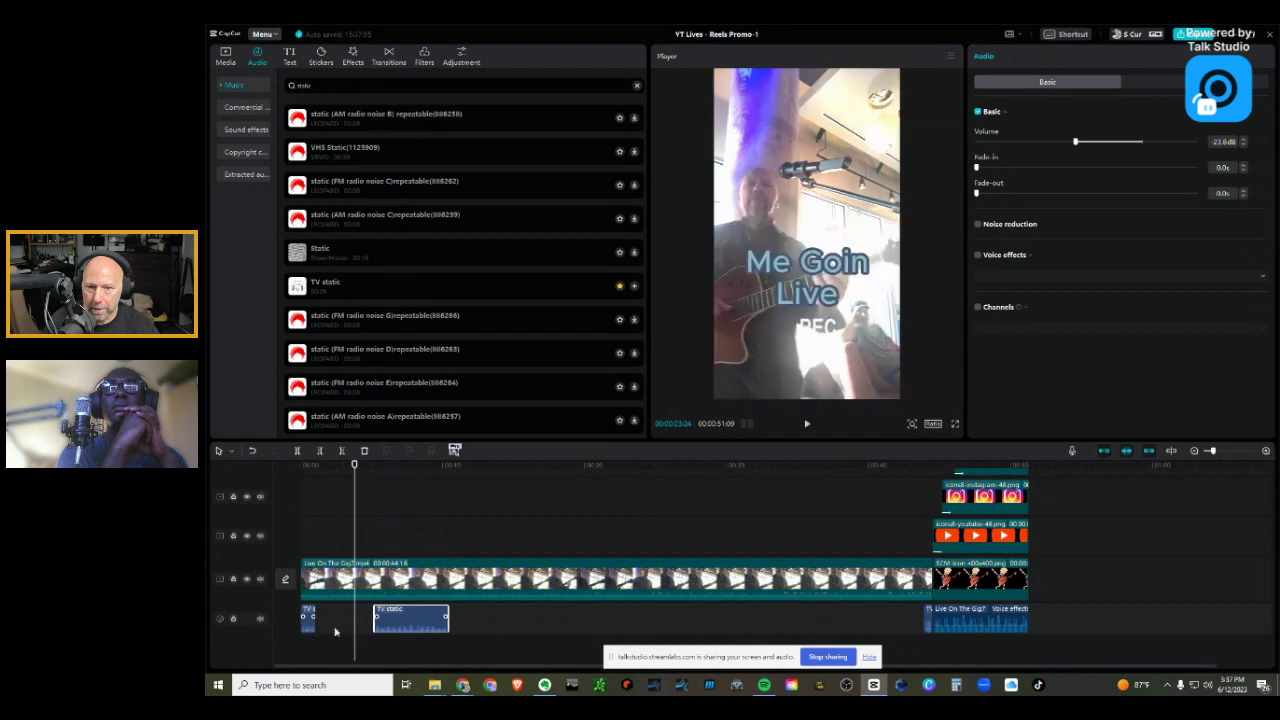
Step: Play the section with the pasted TV static clip, muting the main video track and the audio track
left_click(370, 466)
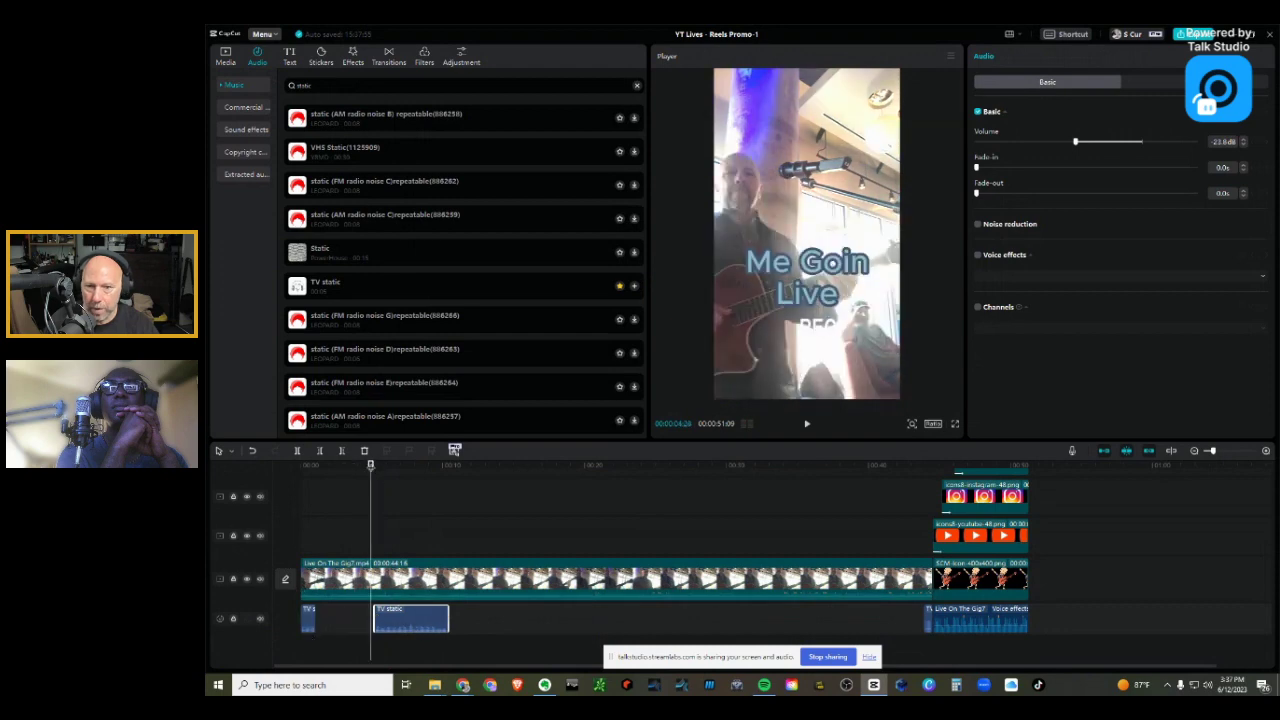
key("space")
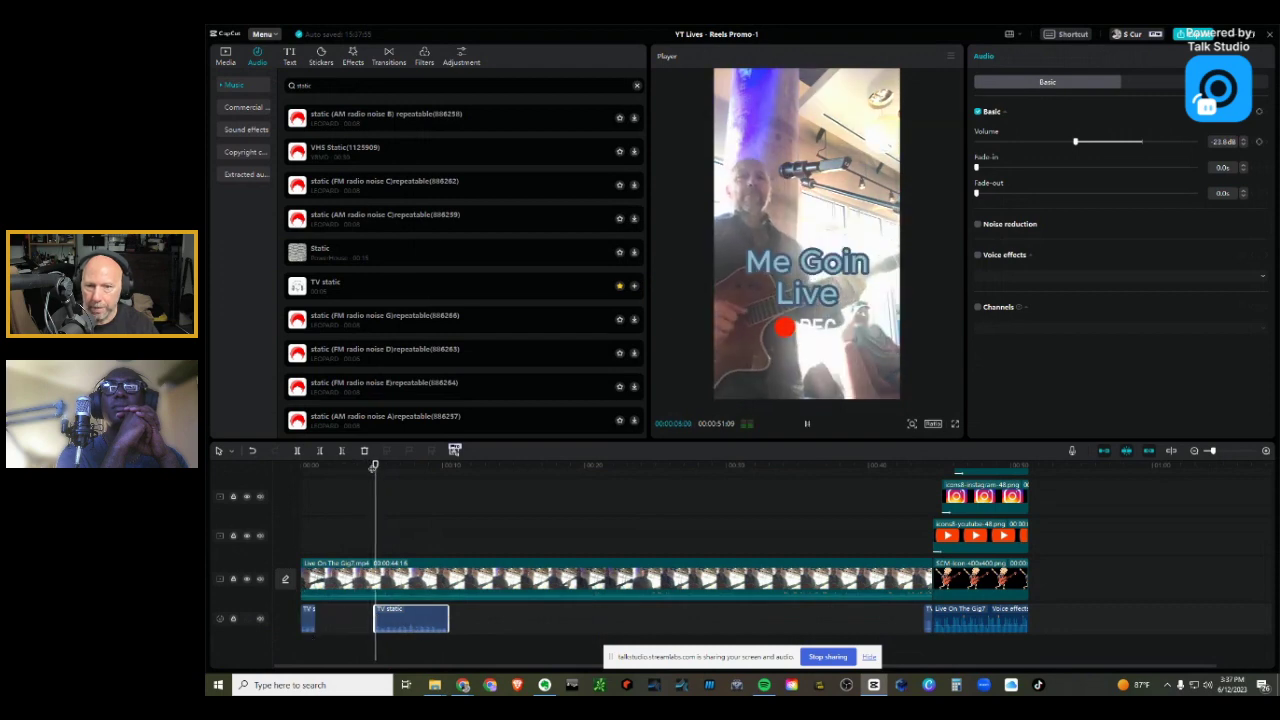
left_click(260, 620)
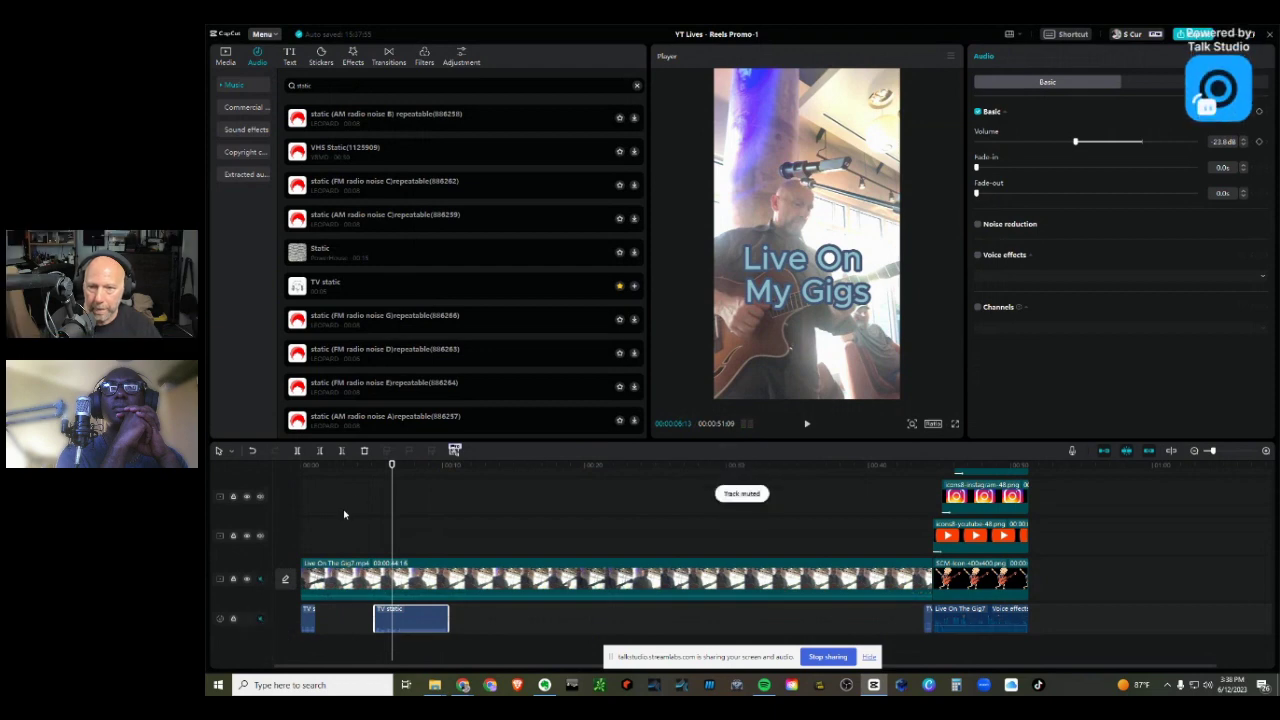
left_click(371, 465)
key("space")
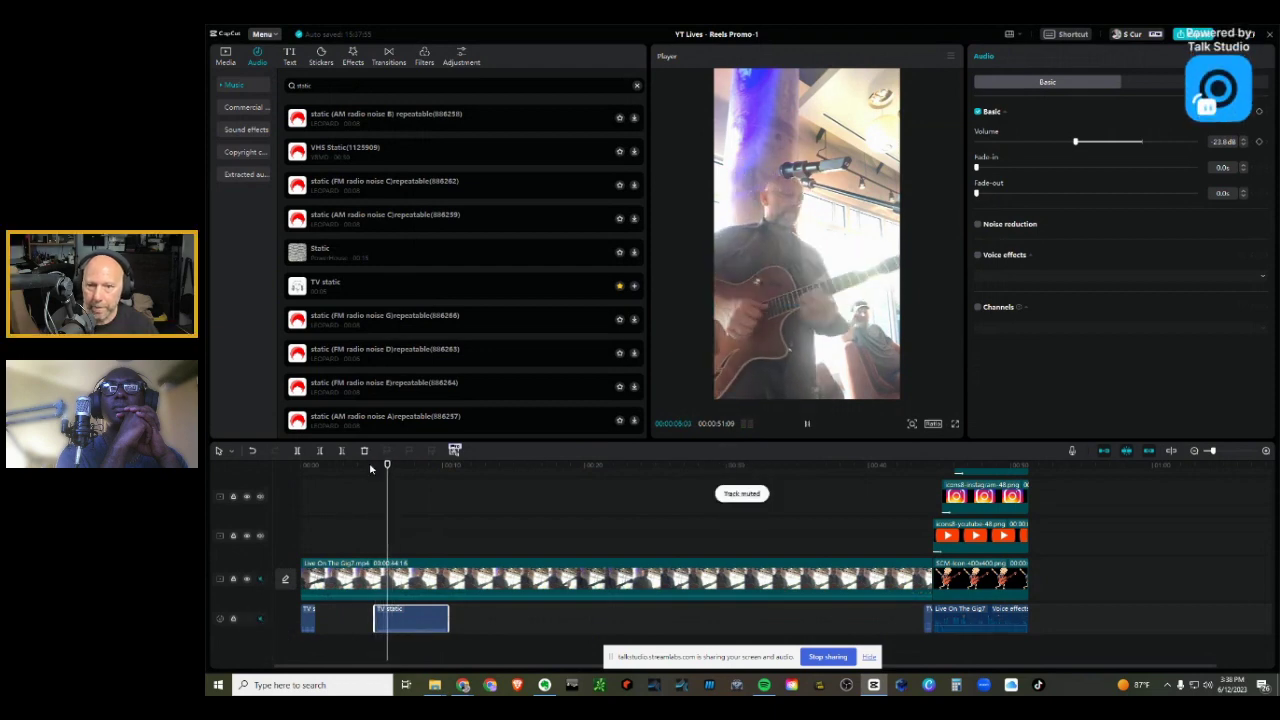
left_click(369, 463)
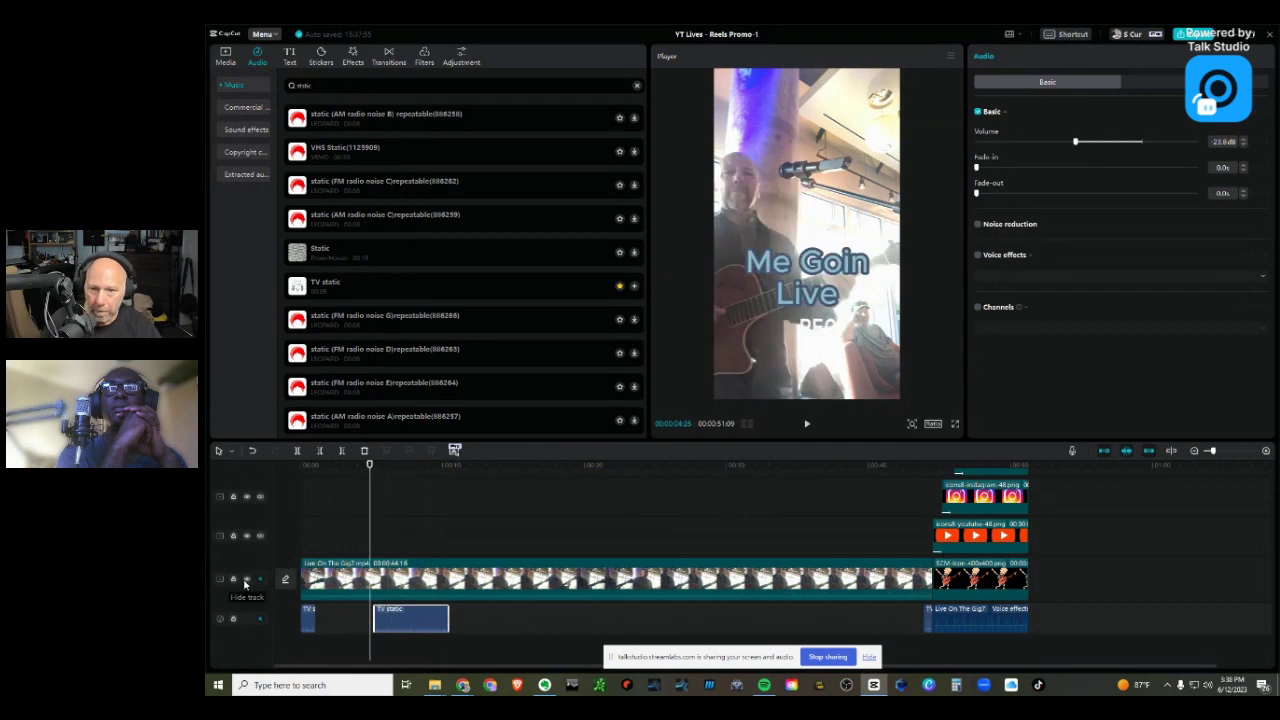
Step: Unmute the audio track, leave the main video track muted, and play the TV static clip on its own
left_click(260, 580)
left_click(260, 618)
left_click(260, 580)
key("space")
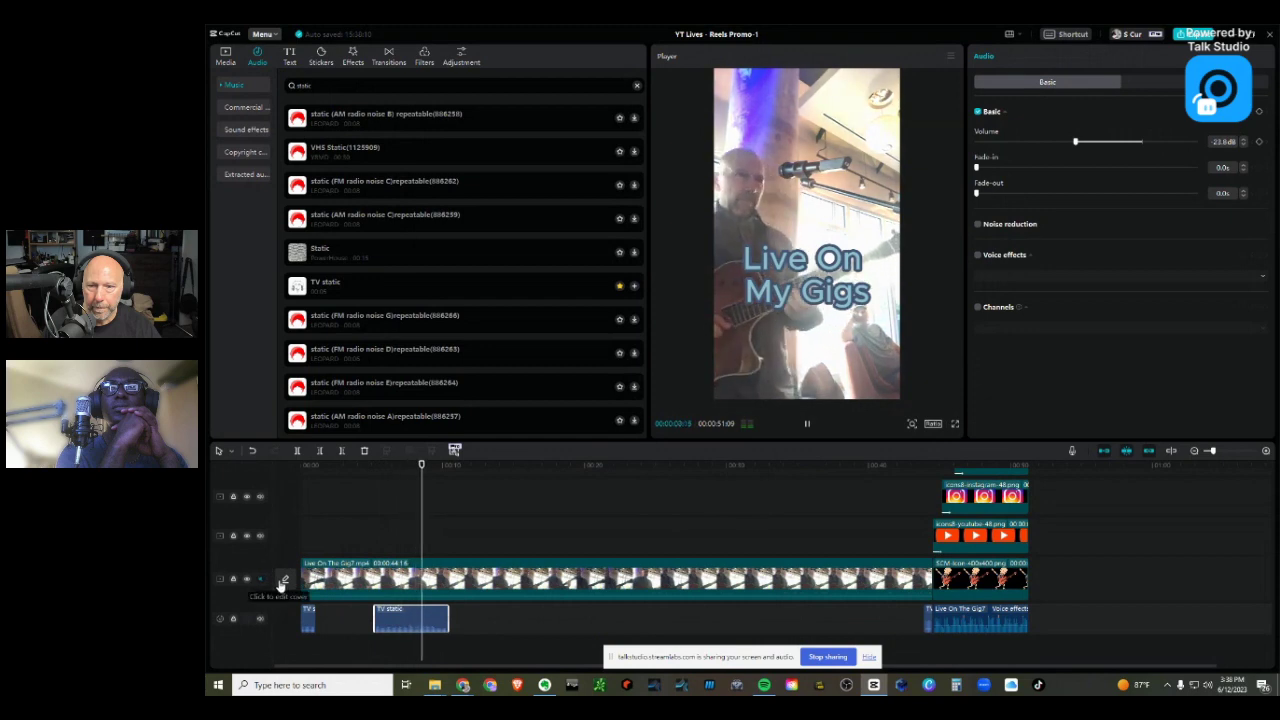
key("space")
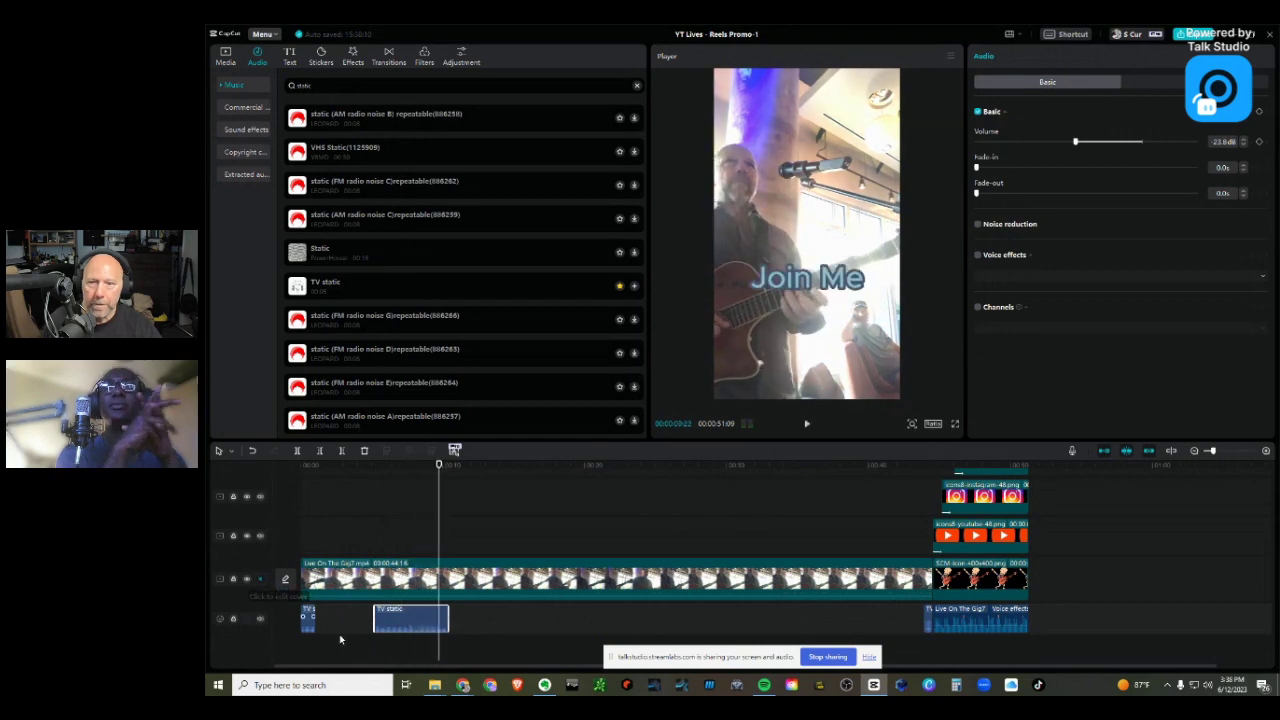
Step: Delete the pasted TV static clip and unmute the main video track
left_click(400, 625)
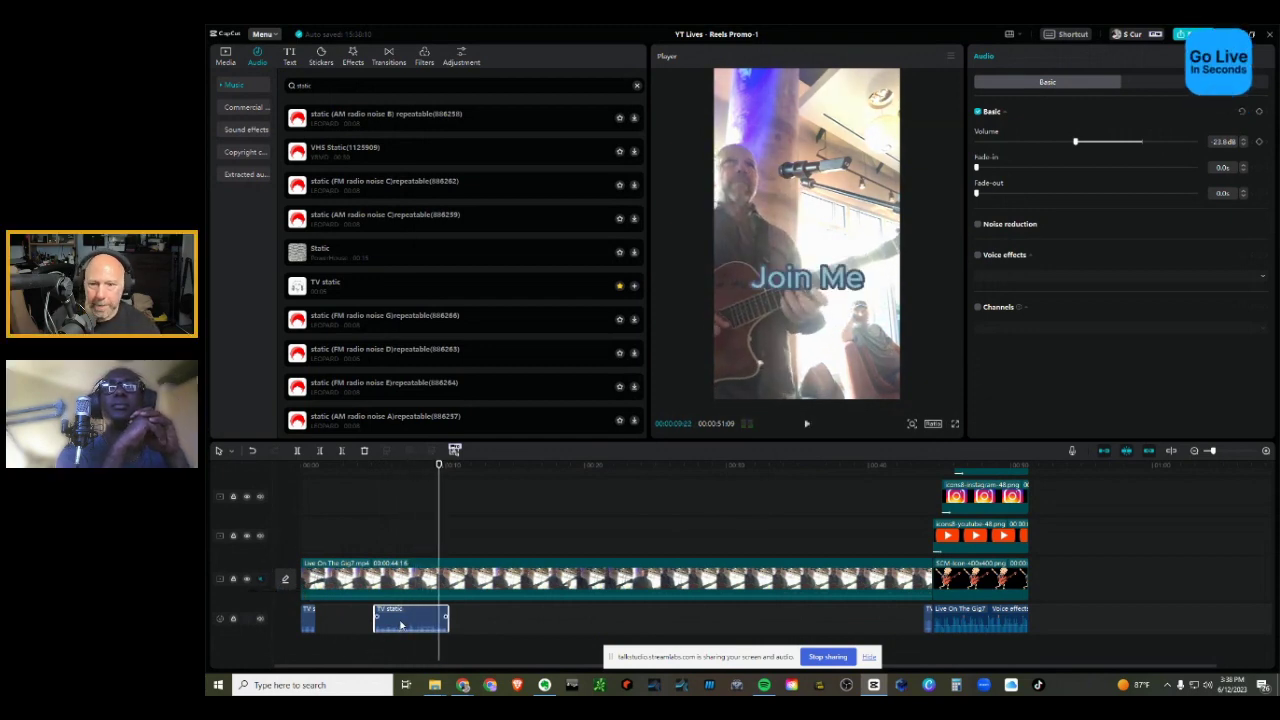
key("Delete")
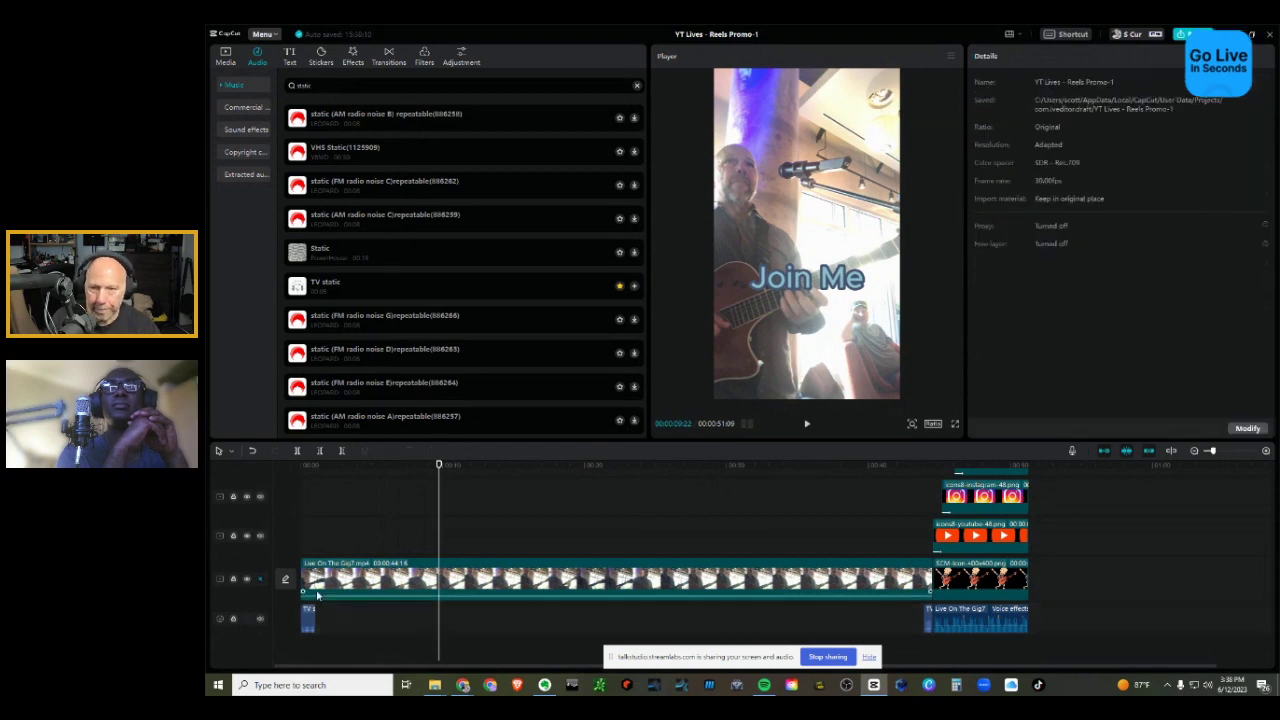
left_click(260, 579)
Step: Replay the promo from its start and pause during the "Me Goin Live" title
left_click_drag(438, 466, 258, 482)
key("space")
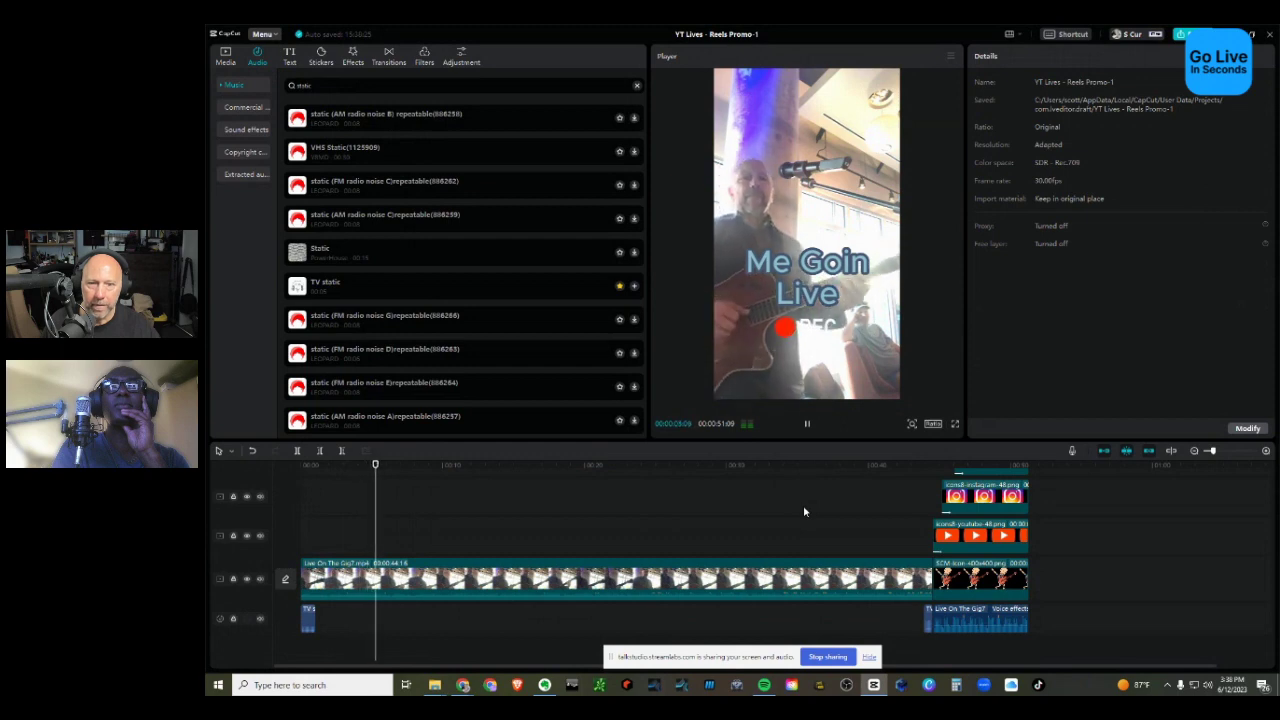
key("space")
Step: Select the speaker sticker near the promo's start and browse the sticker library from Trending through the Mother's Day, Emphasis and Icons categories
scroll(858, 498, "up", 2)
scroll(858, 498, "up", 2)
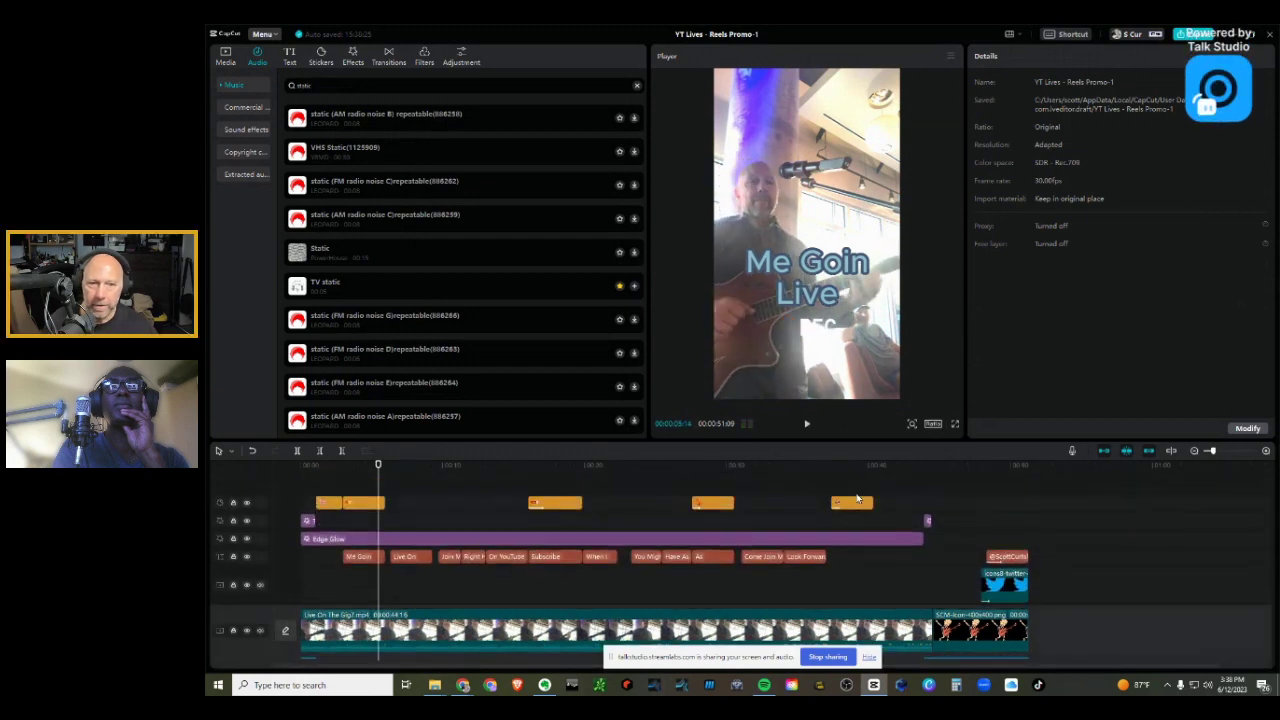
left_click(325, 465)
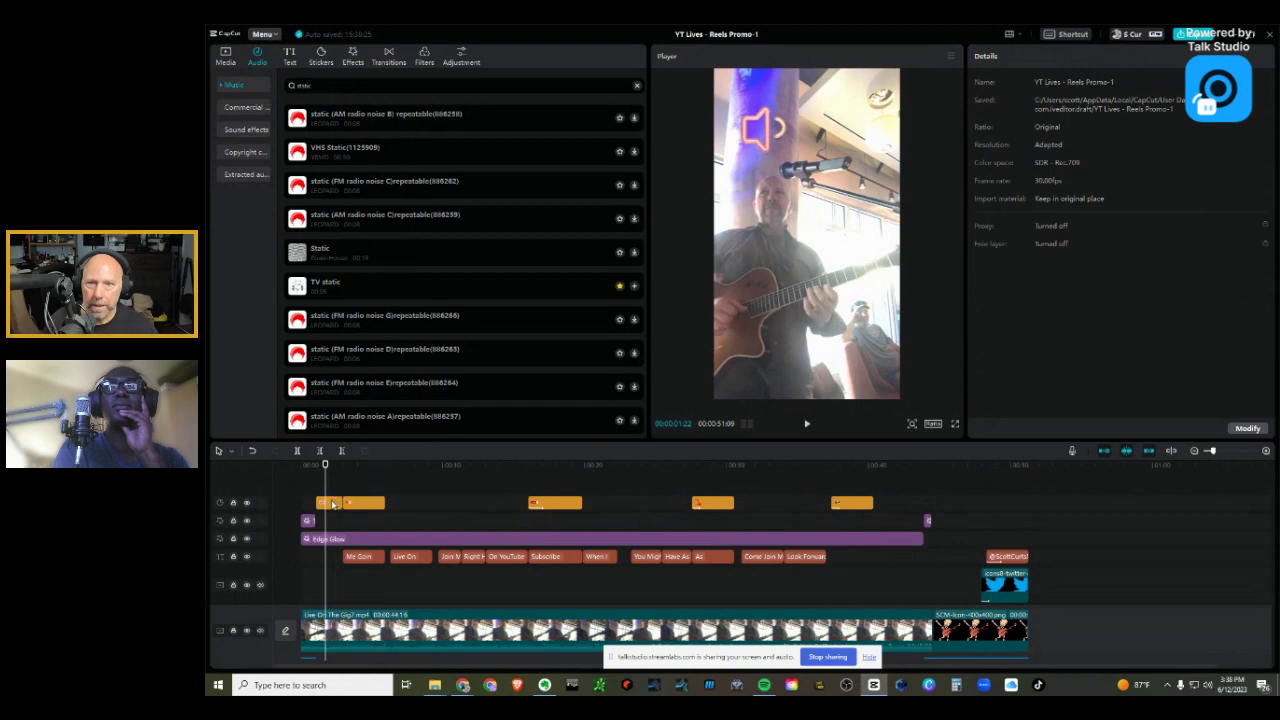
left_click(332, 503)
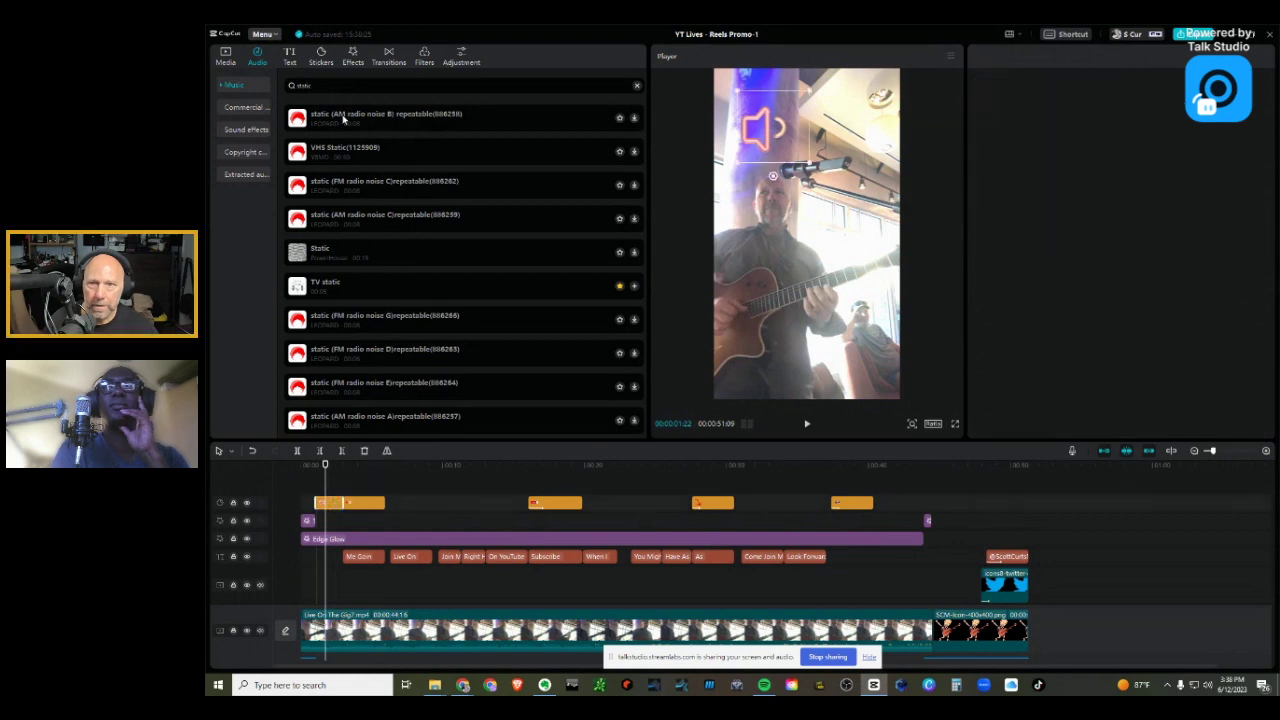
left_click(321, 56)
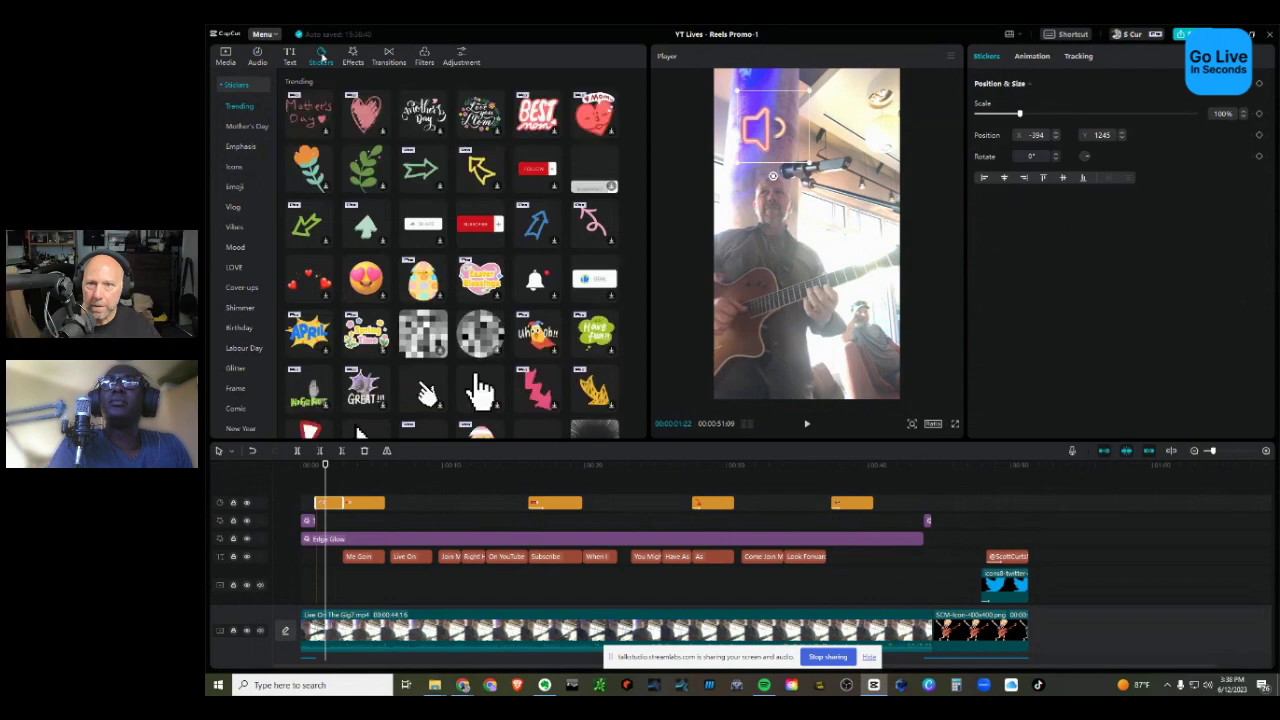
scroll(422, 213, "down", 5)
scroll(424, 212, "down", 15)
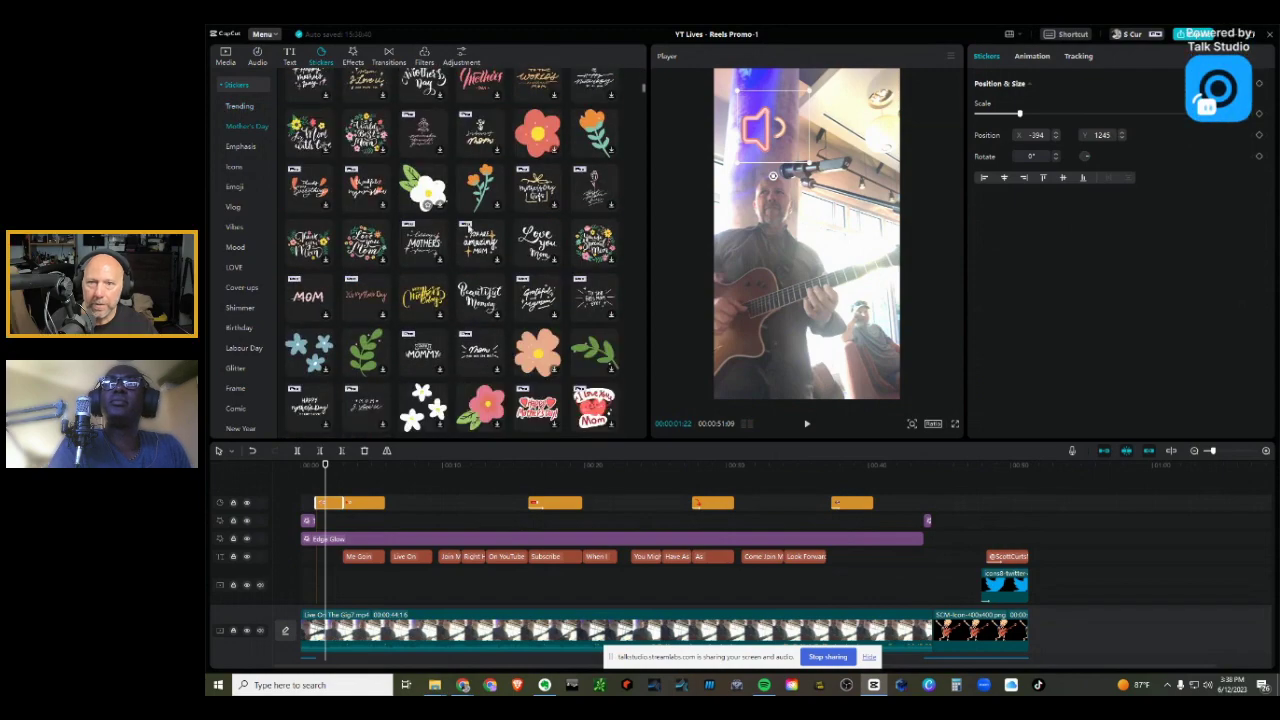
scroll(490, 251, "up", 10)
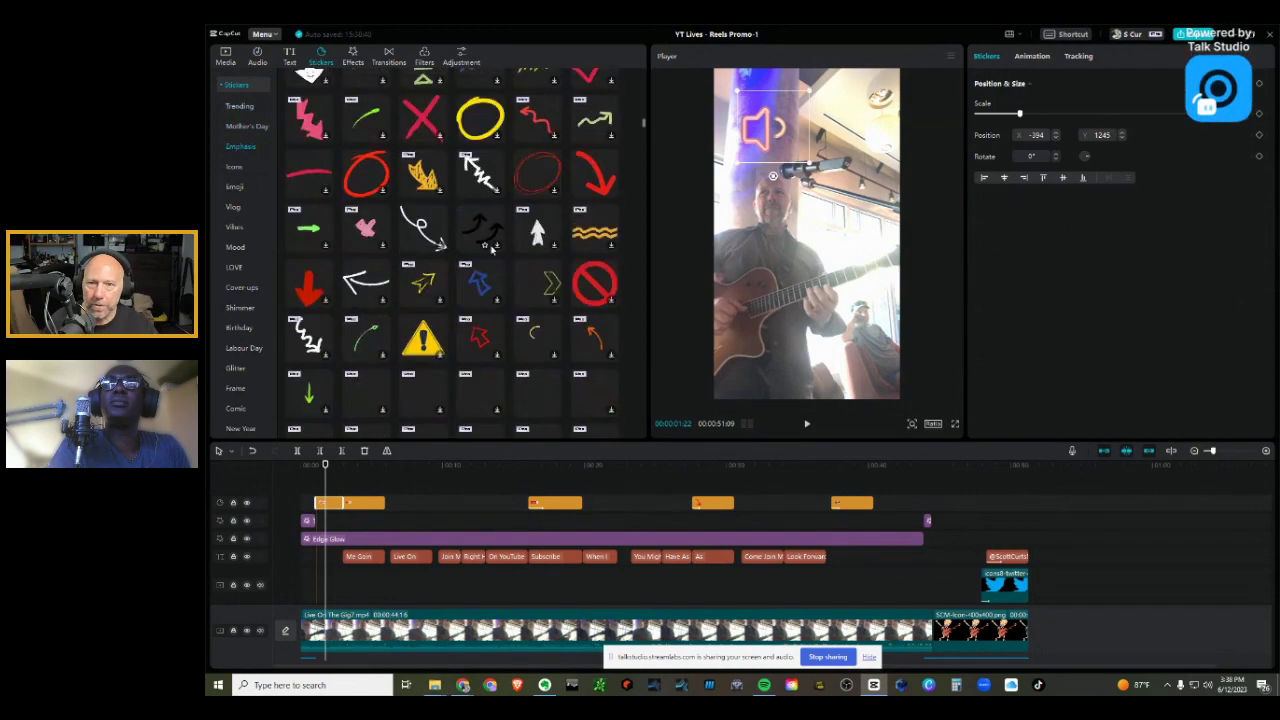
scroll(440, 210, "up", 10)
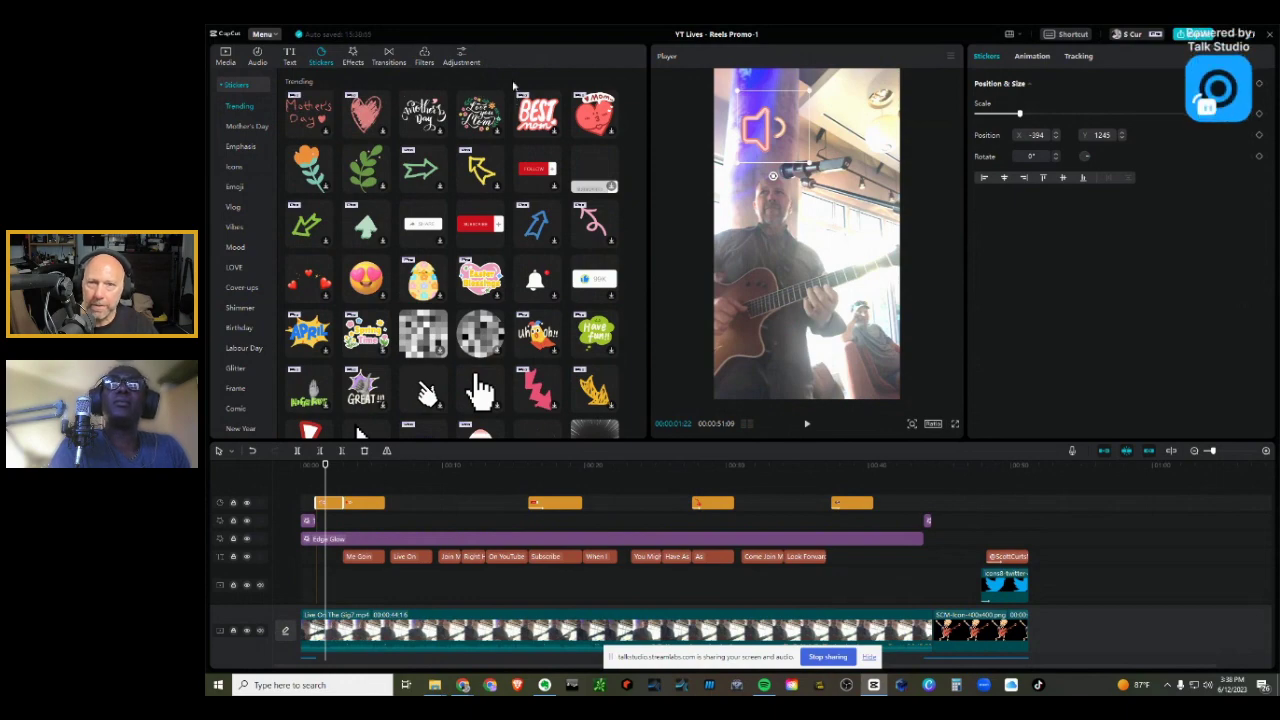
scroll(495, 237, "down", 10)
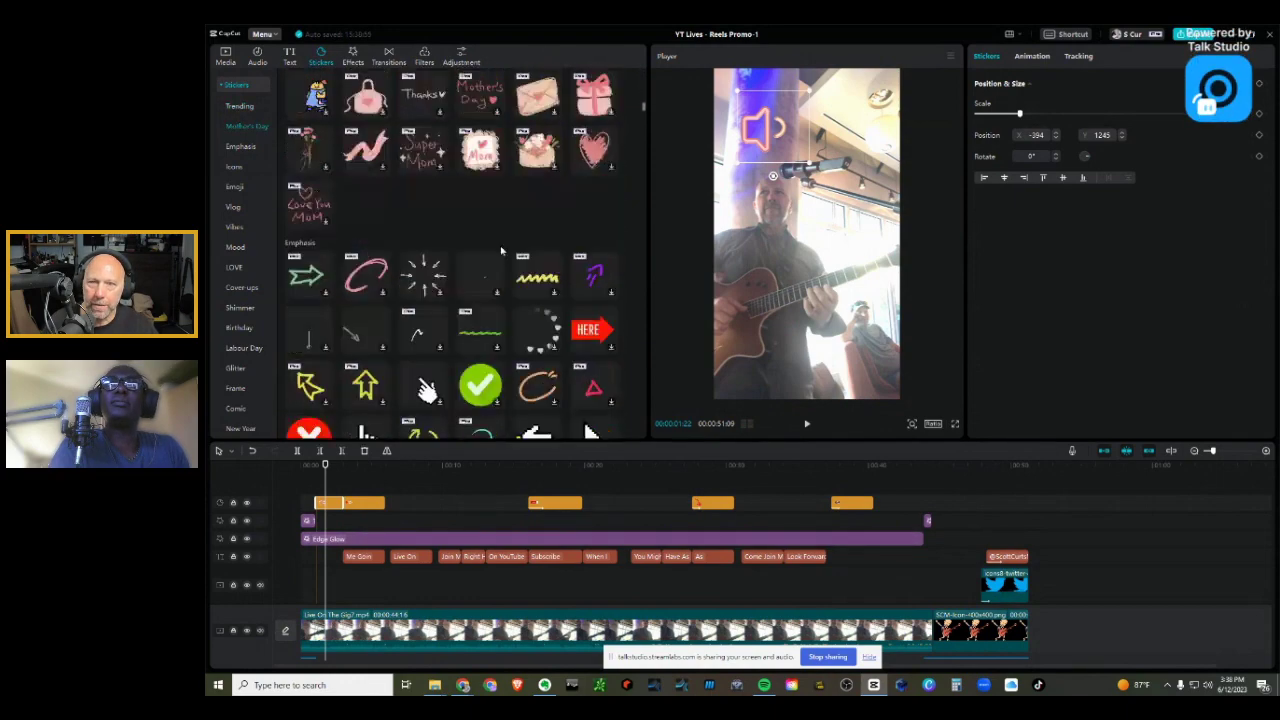
scroll(500, 250, "down", 5)
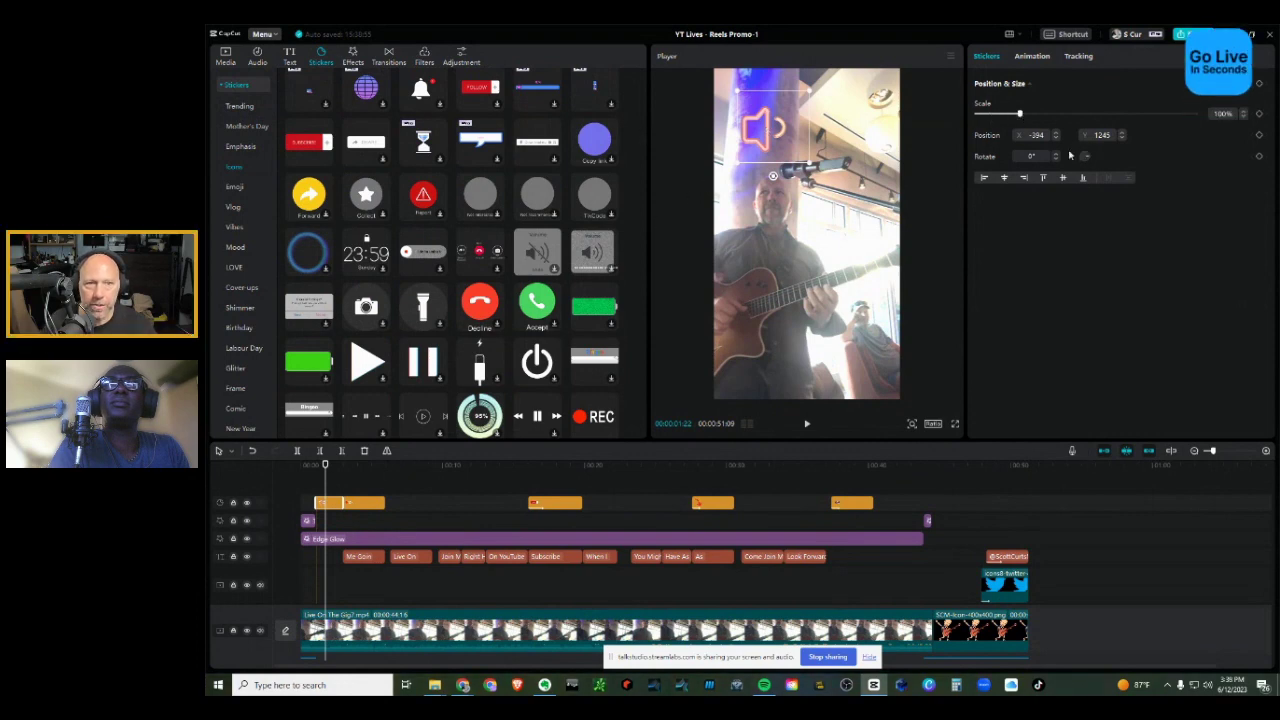
Step: Select the Subscribe sticker around 00:00:17 and examine its entrance animation
left_click(552, 466)
left_click(561, 503)
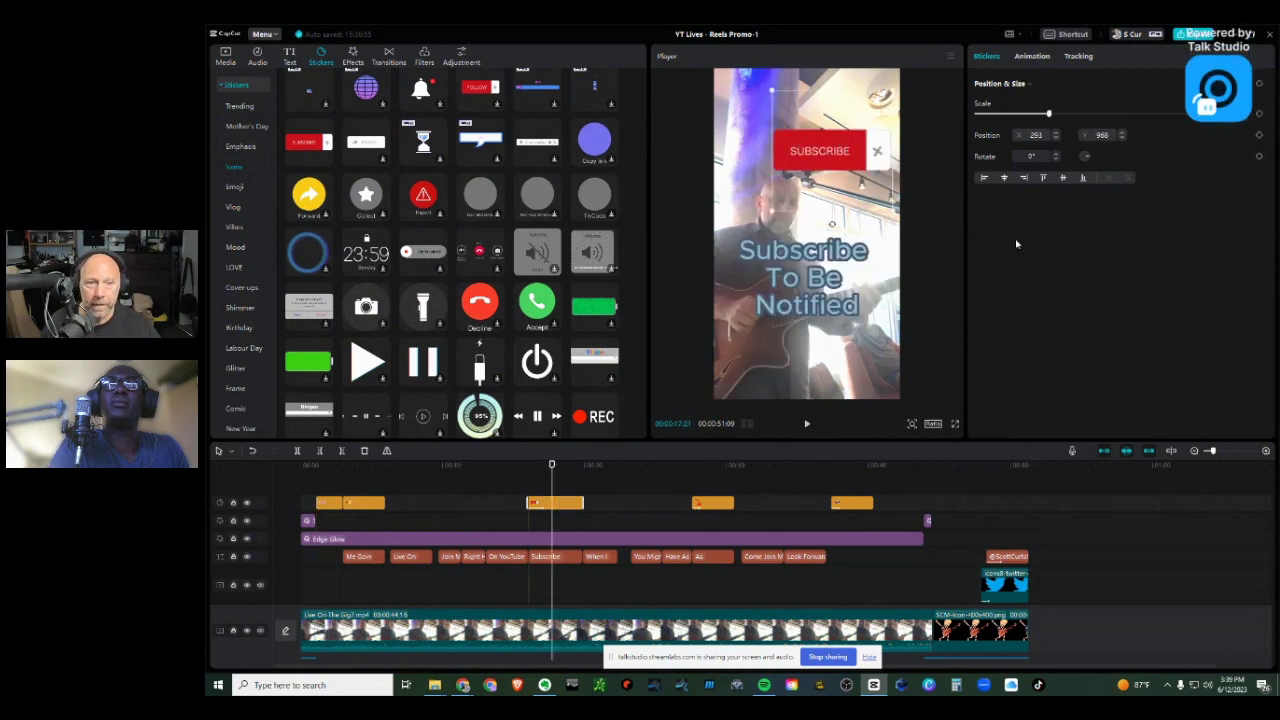
left_click(1032, 56)
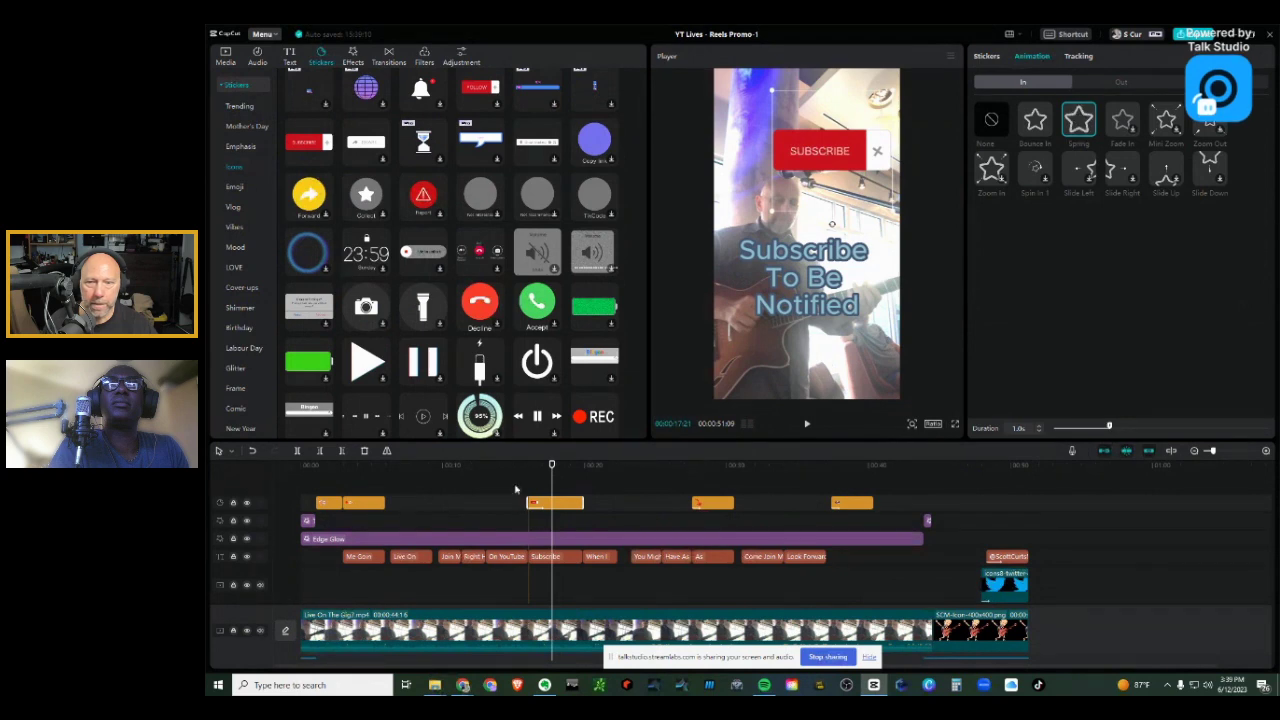
left_click_drag(523, 465, 538, 465)
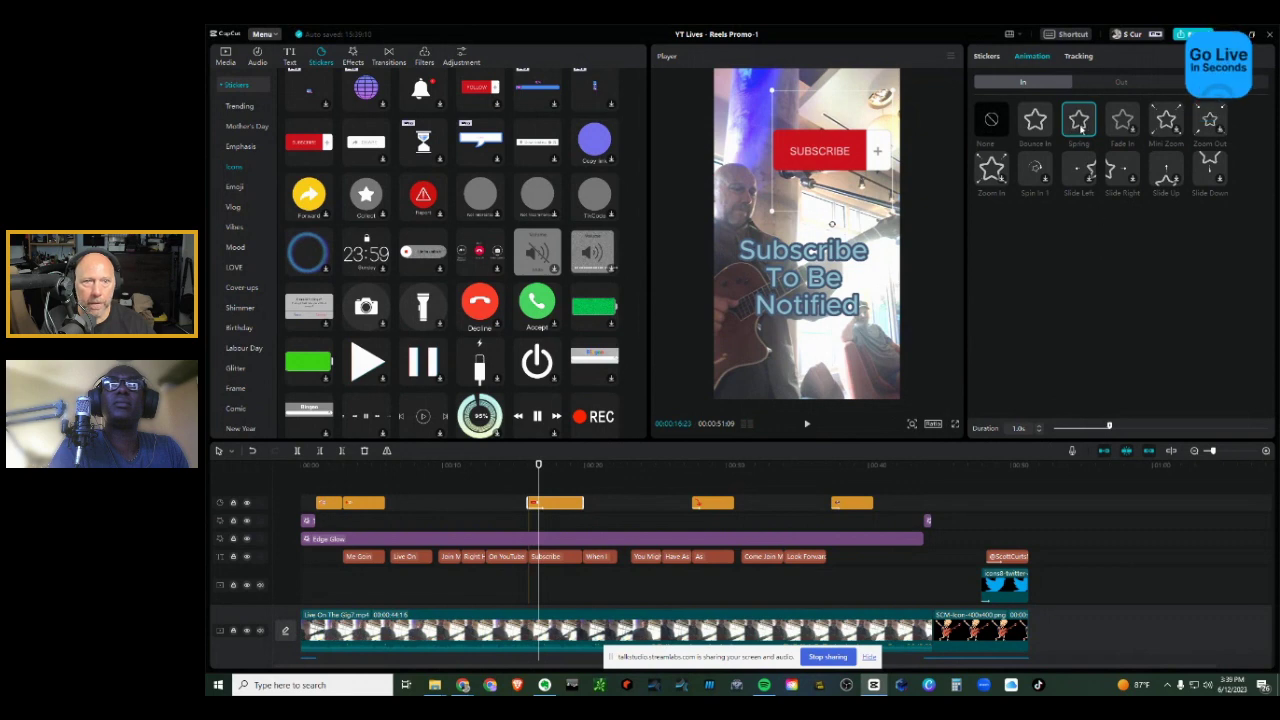
Step: Set the Subscribe sticker's entrance animation to Bounce In and play that section
left_click(1038, 127)
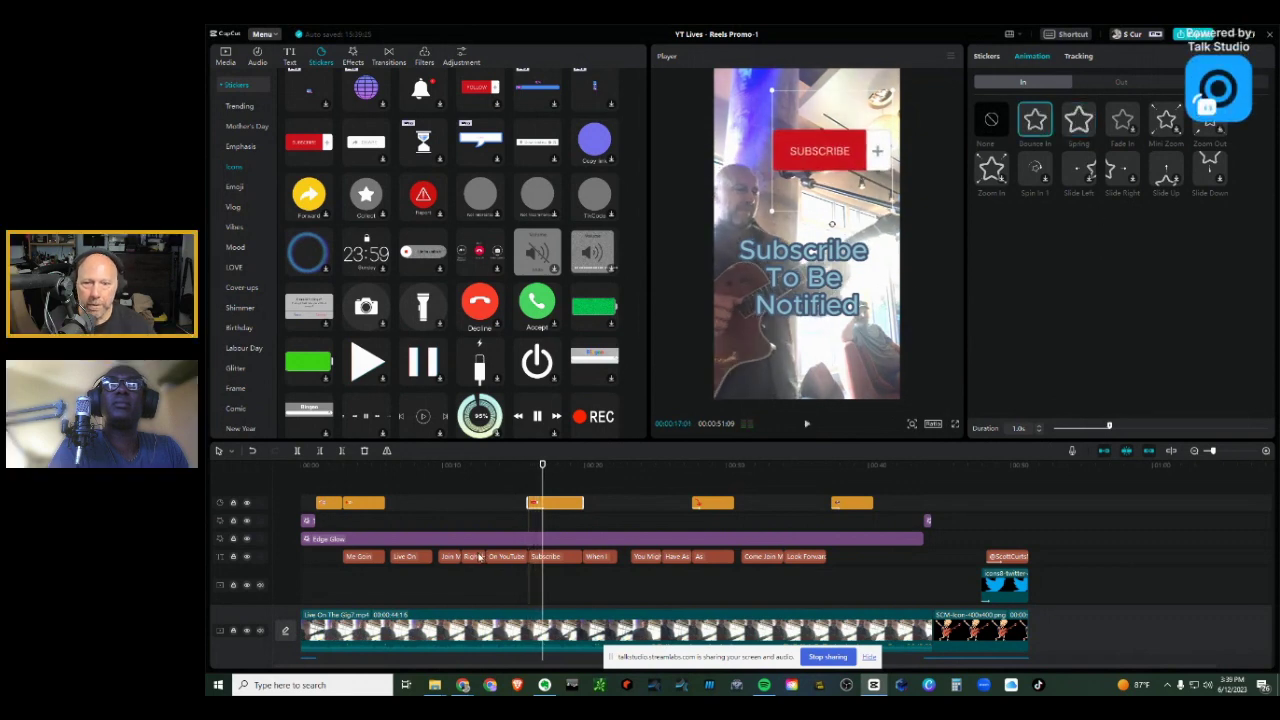
left_click(516, 470)
key("space")
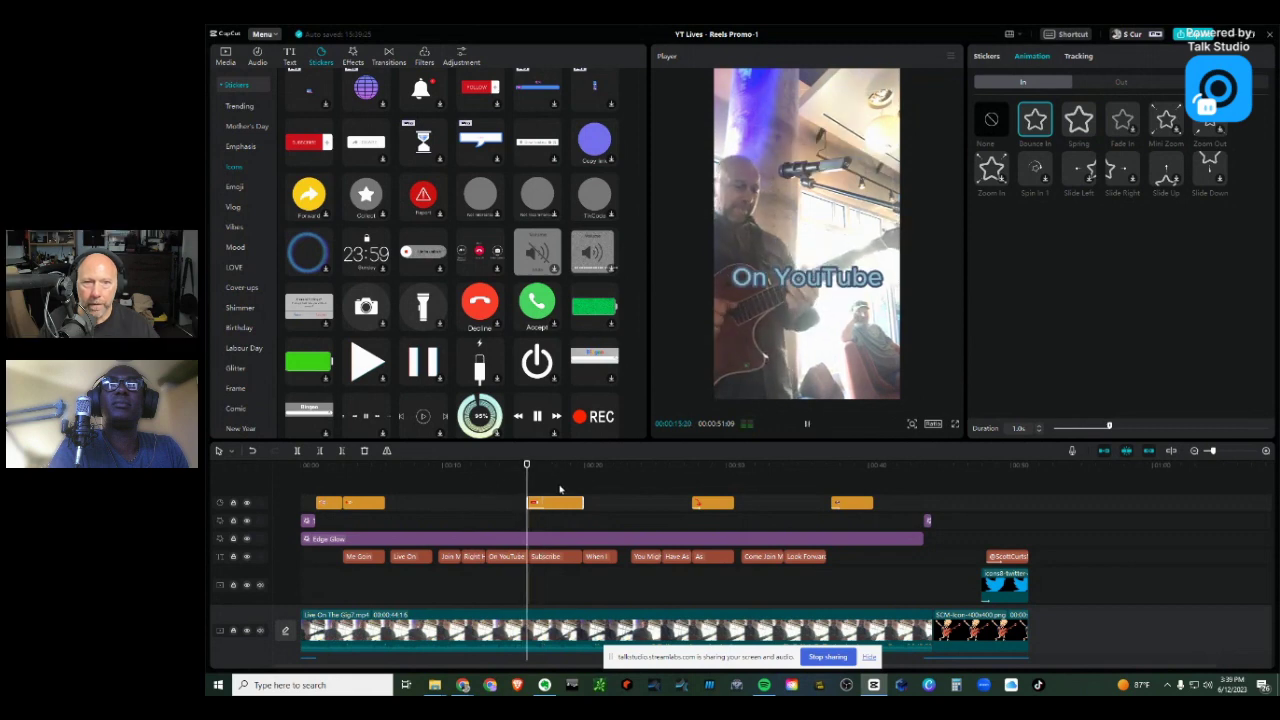
key("space")
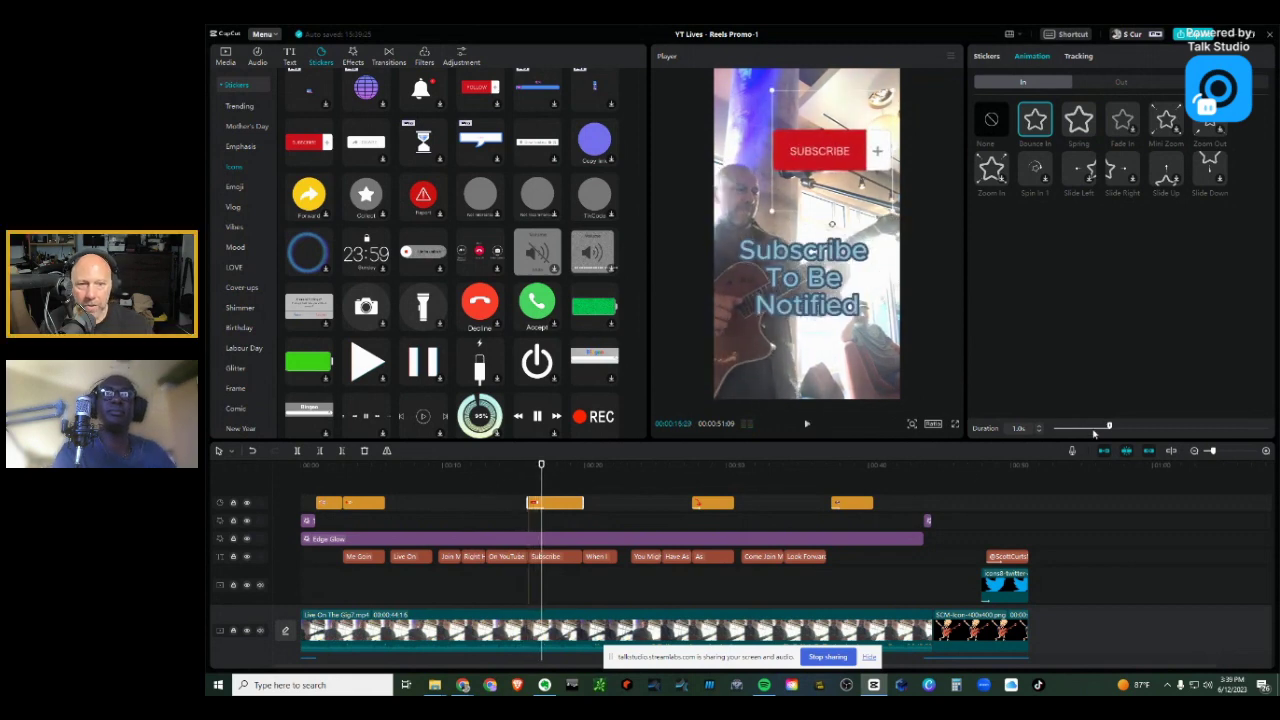
Step: Shorten the Subscribe sticker's entrance animation to 0.5 s and play the section again
left_click_drag(1107, 428, 1081, 428)
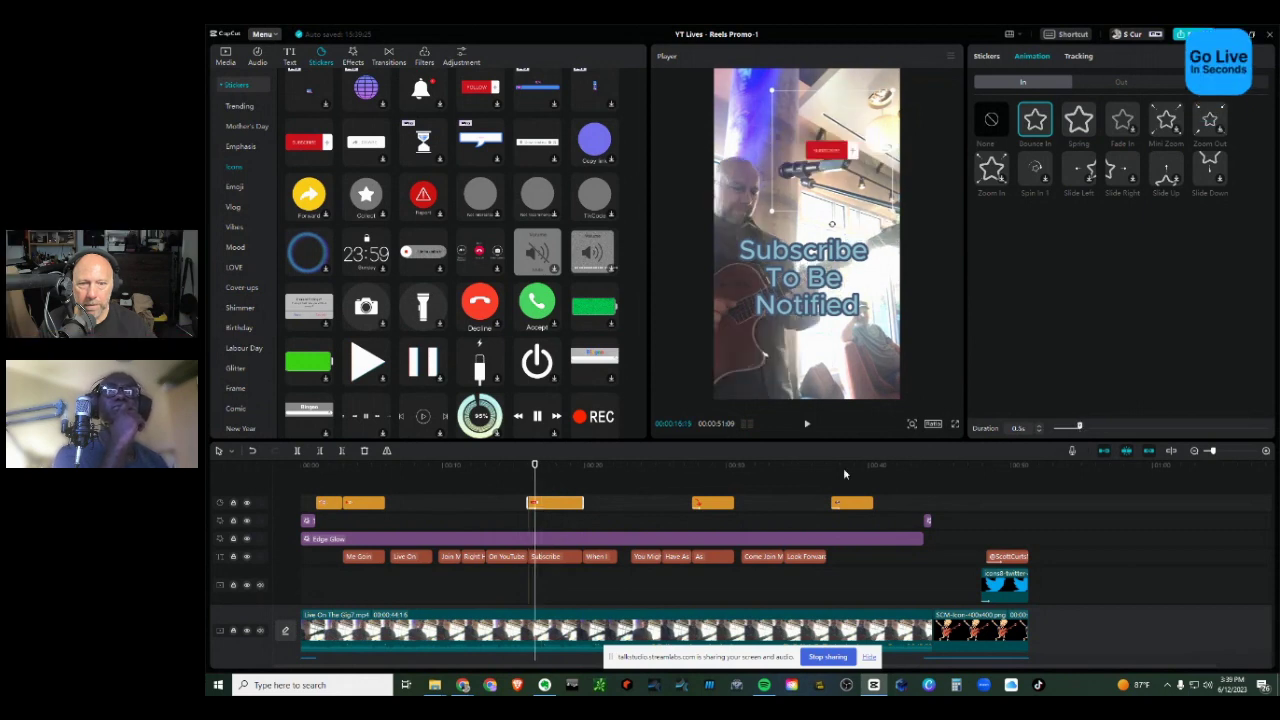
left_click(514, 465)
key("space")
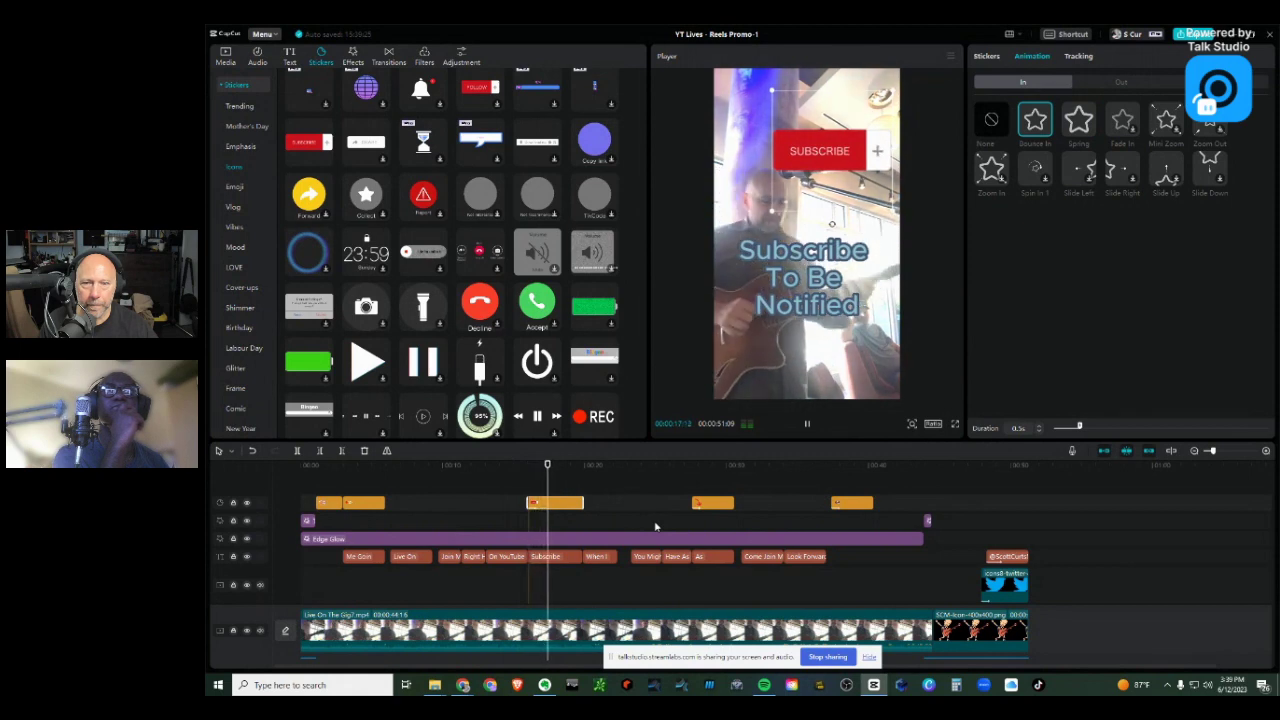
key("space")
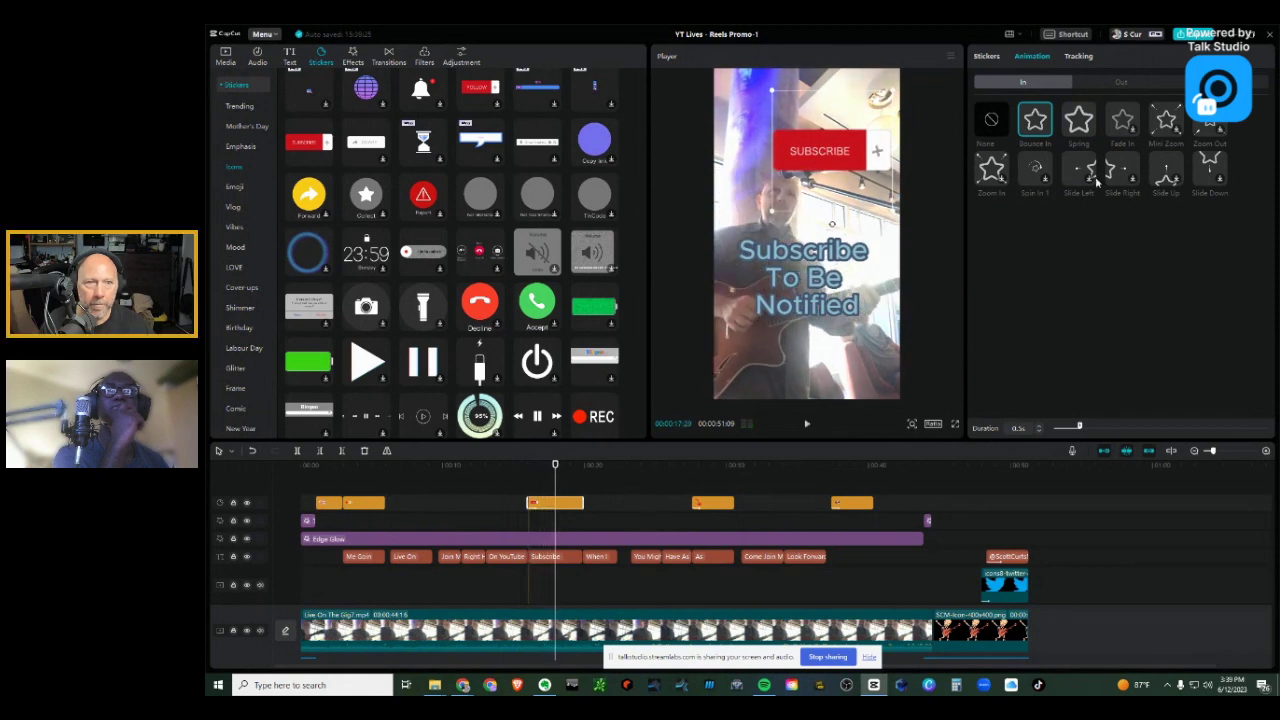
Step: Set the Subscribe sticker's entrance animation to Fade In
left_click(1124, 128)
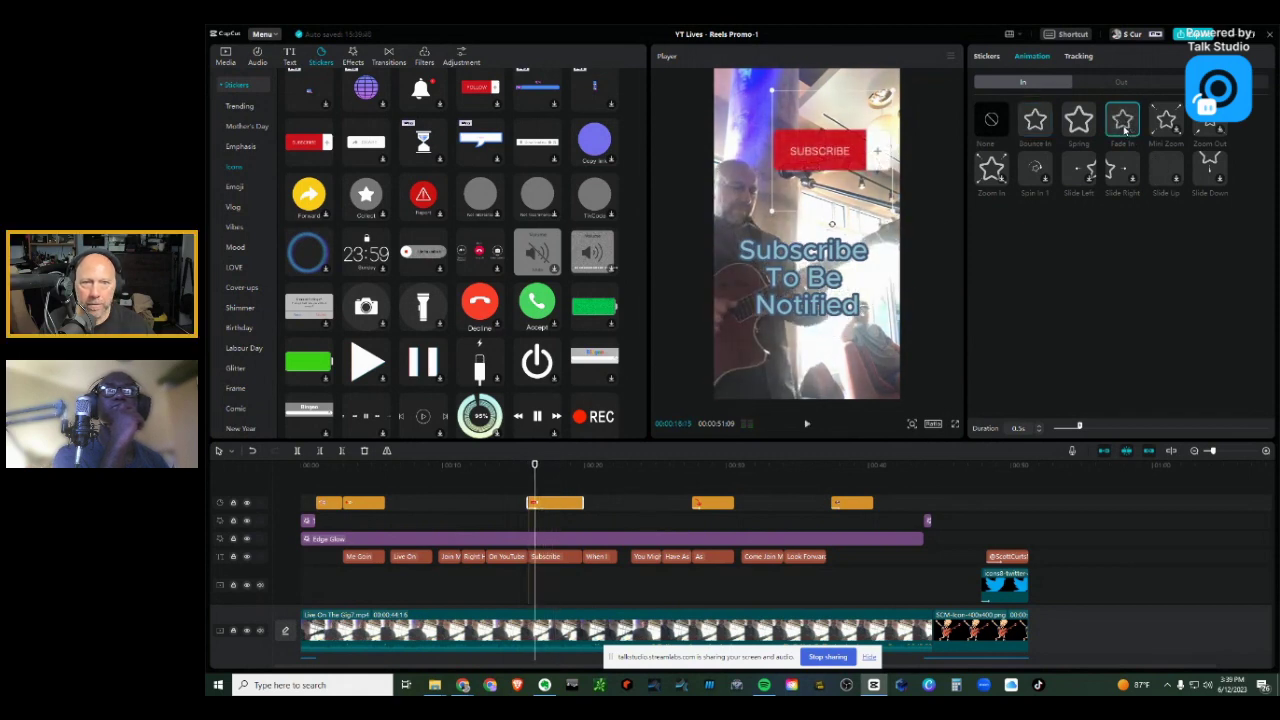
Step: Select the red arrow sticker over the "As This Guy" text and play its section to examine its entrance animation
left_click(525, 466)
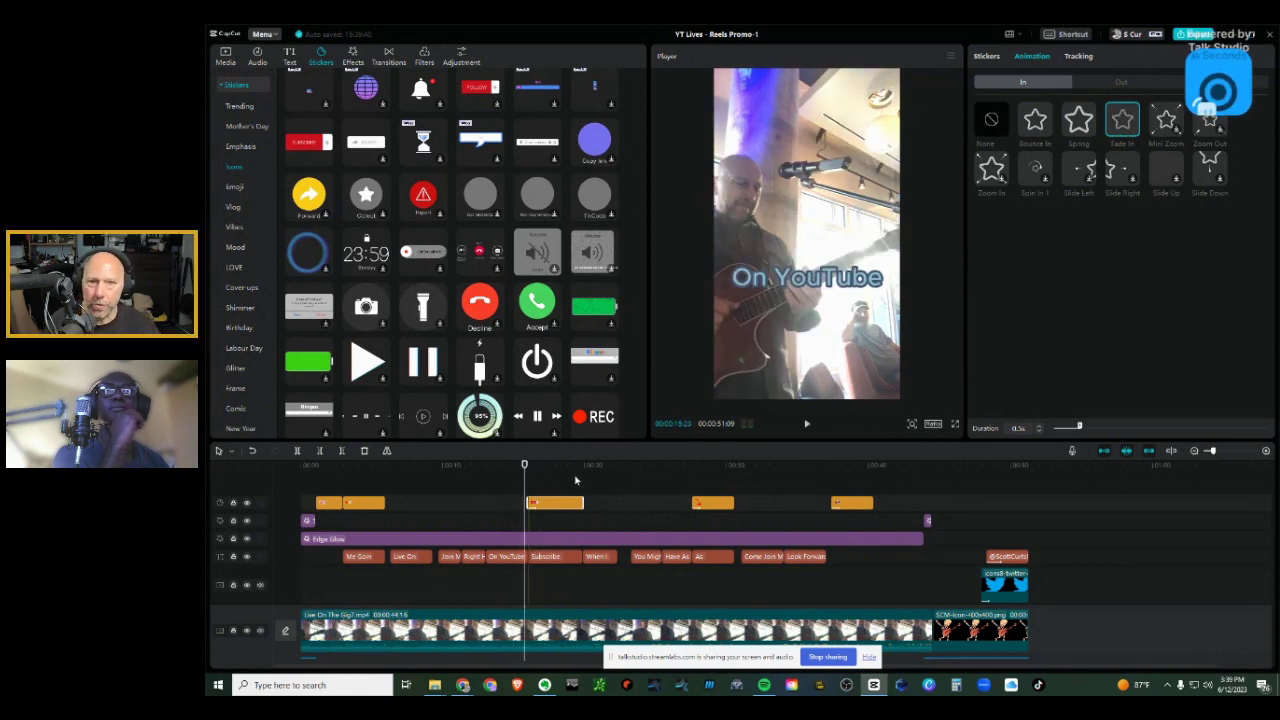
left_click(707, 466)
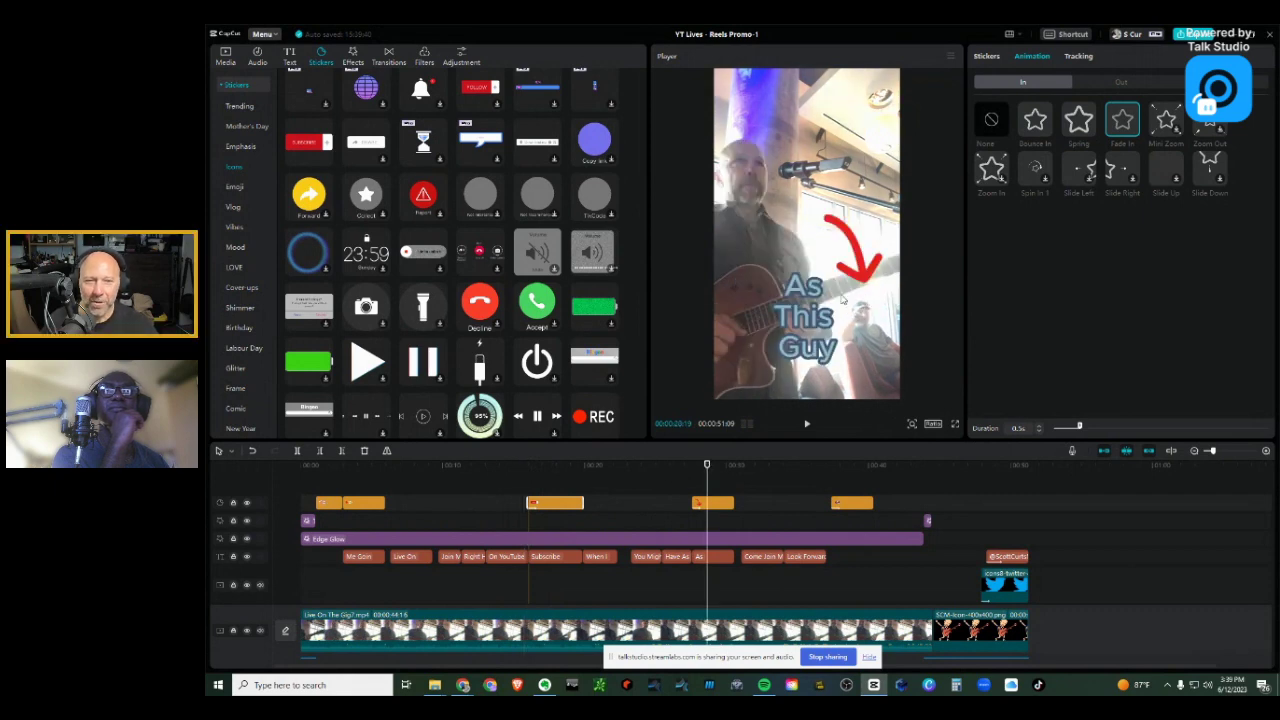
key("space")
key("space")
left_click(716, 508)
key("space")
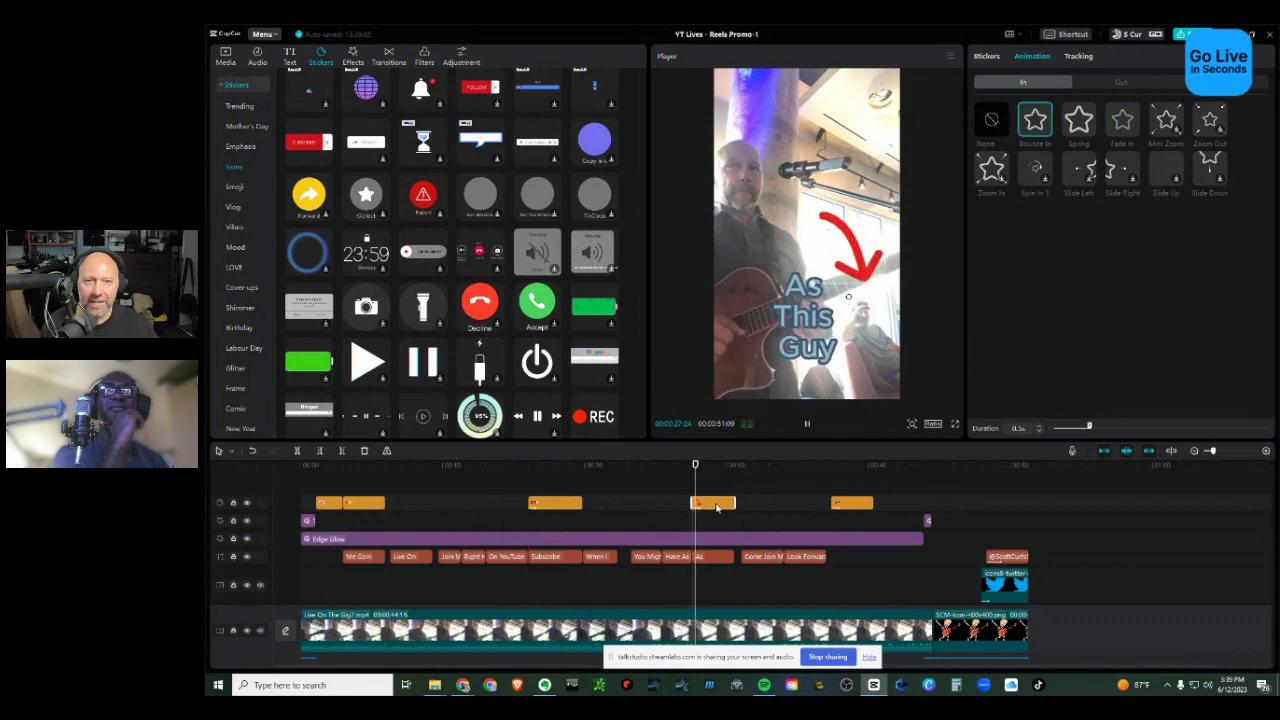
key("space")
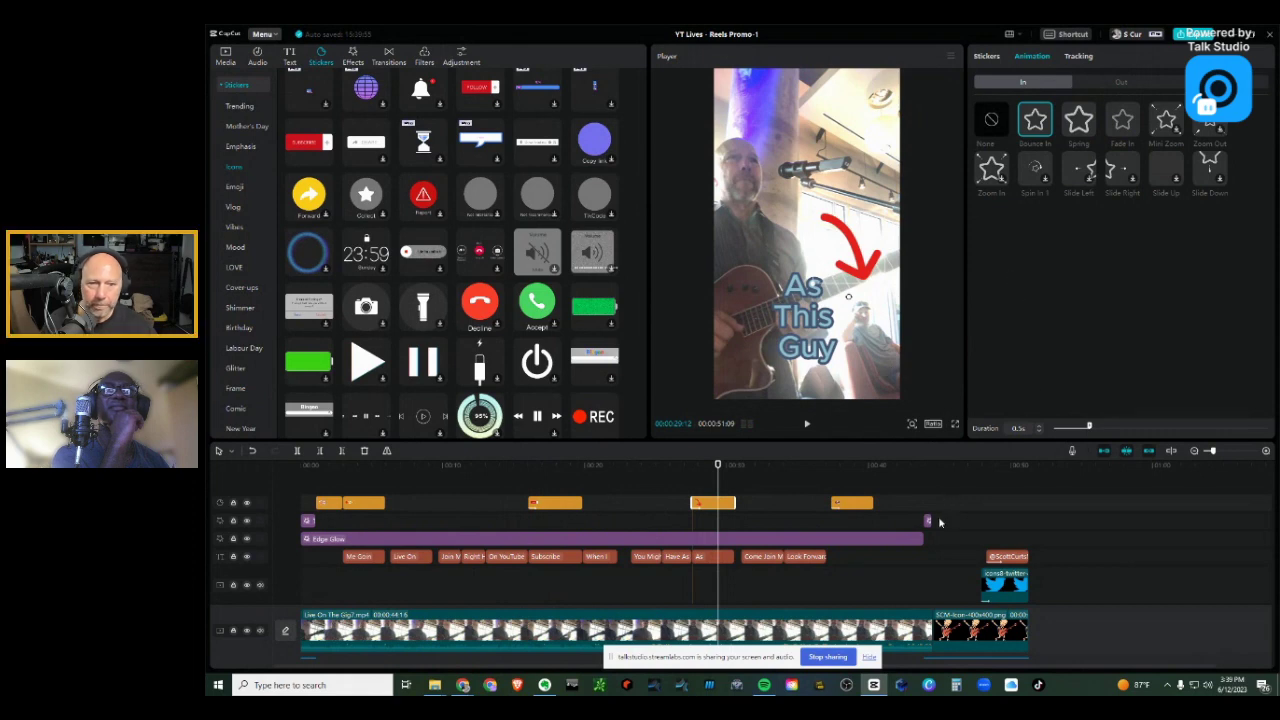
Step: Show the video effects library and play the passage from the end of the gig clip into the outro
scroll(942, 515, "down", 3)
scroll(943, 508, "up", 2)
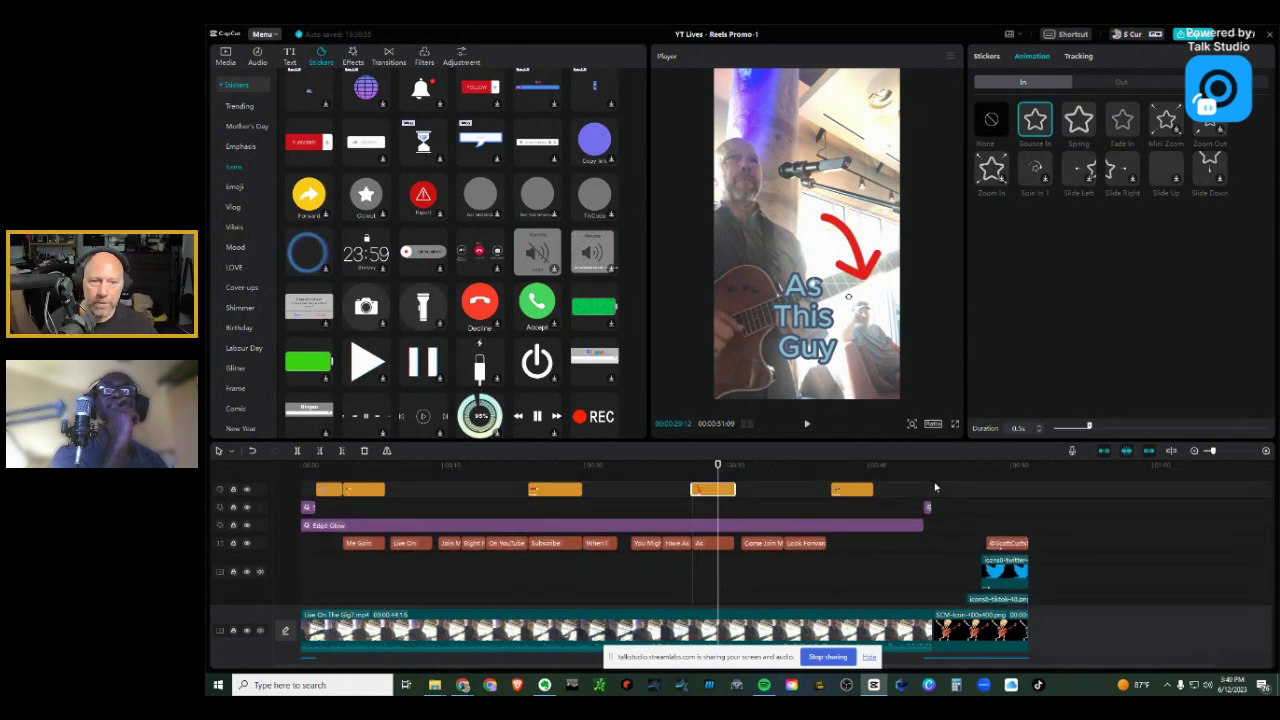
left_click(918, 467)
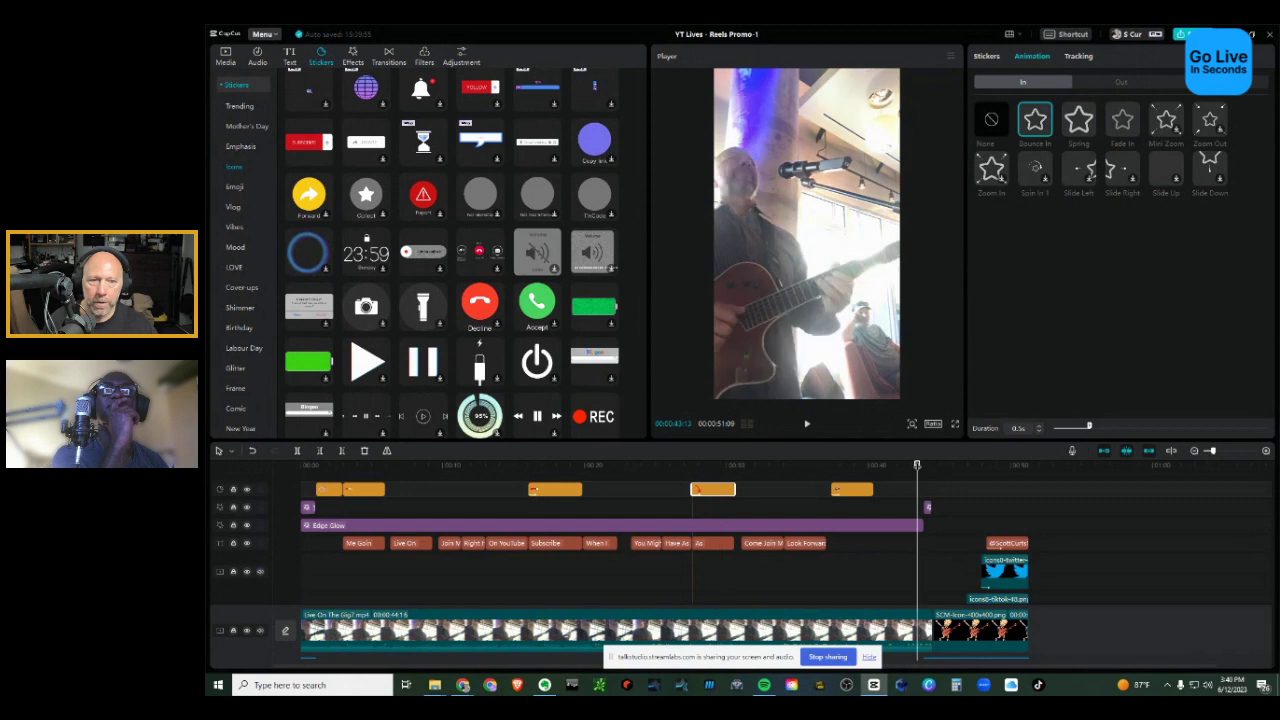
scroll(306, 294, "up", 10)
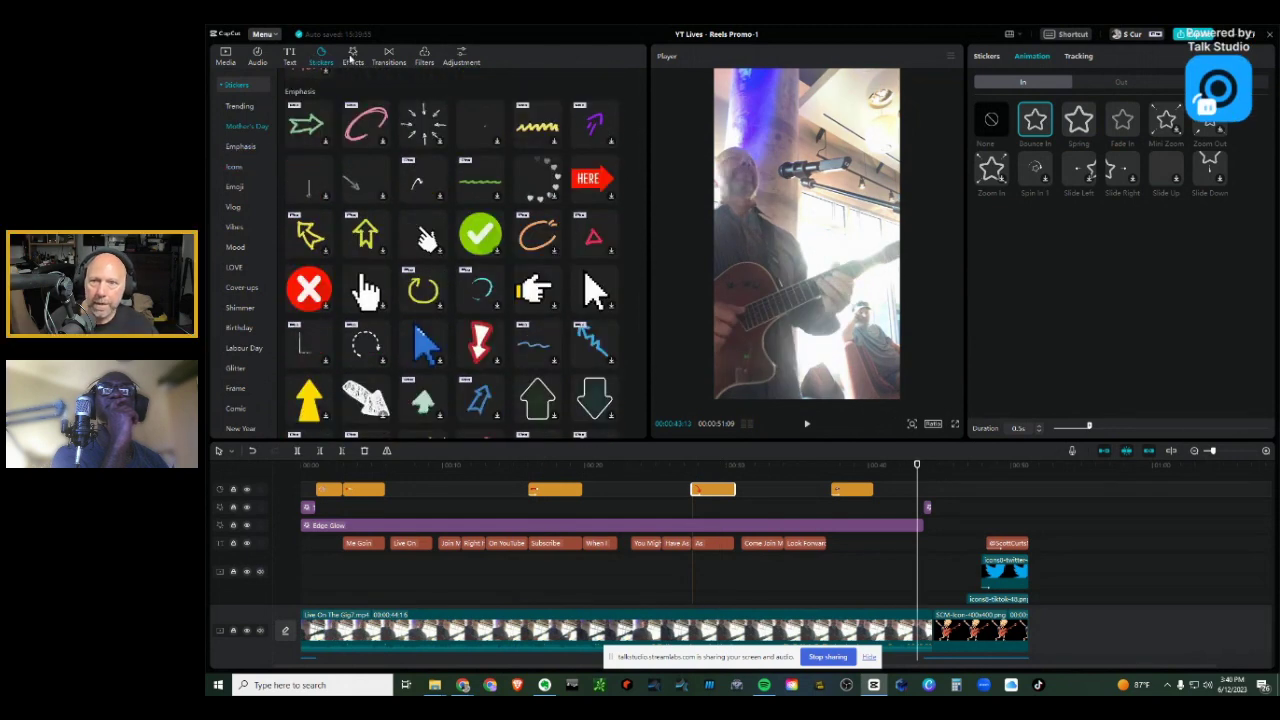
left_click(351, 59)
mouse_move(367, 118)
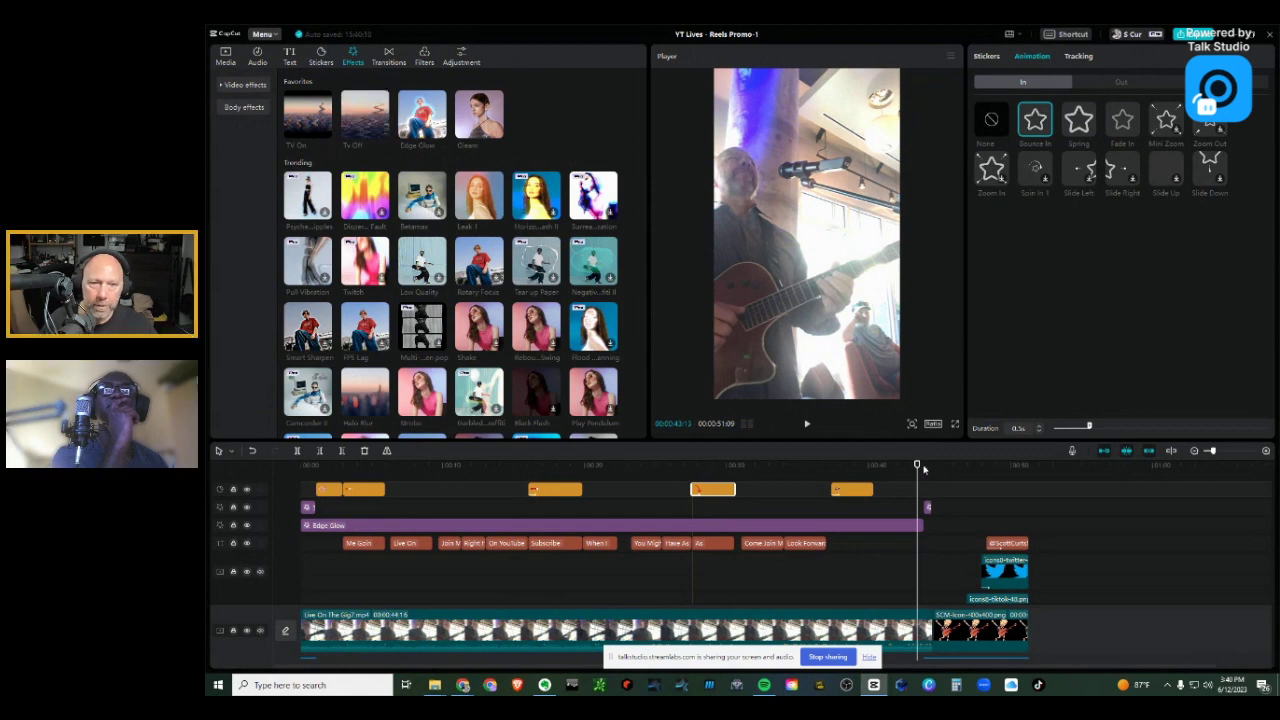
key("space")
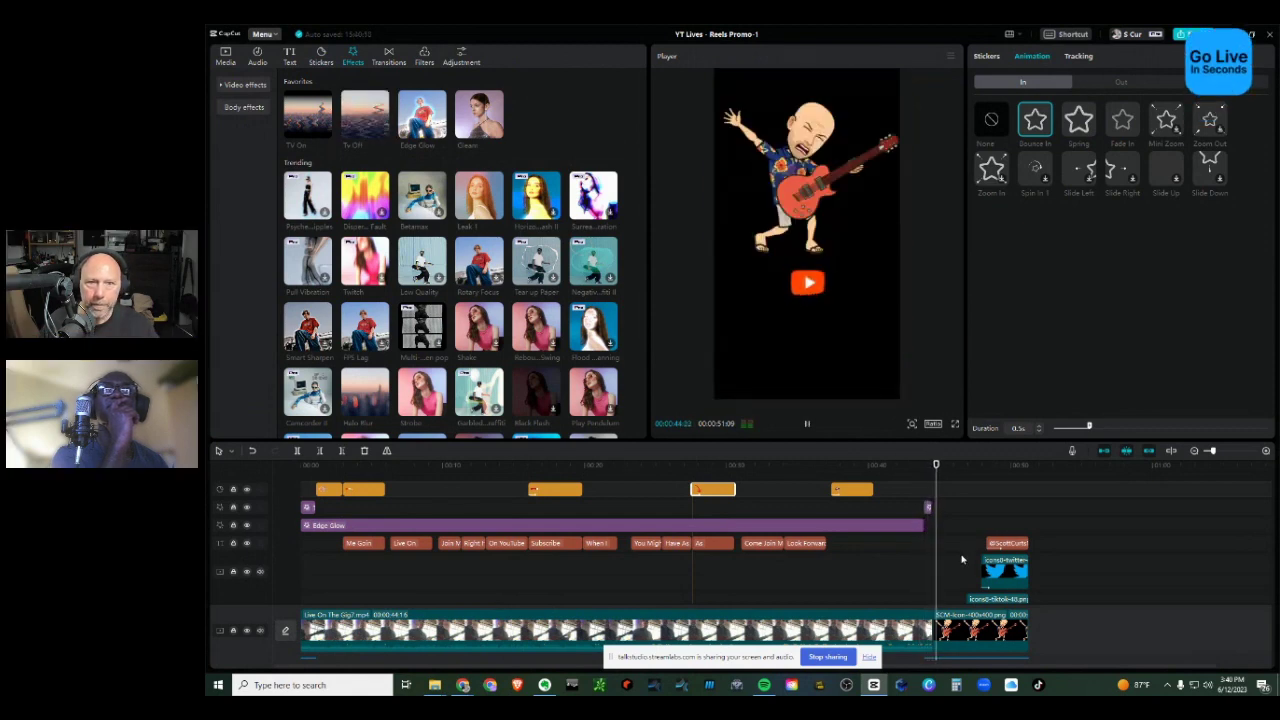
key("space")
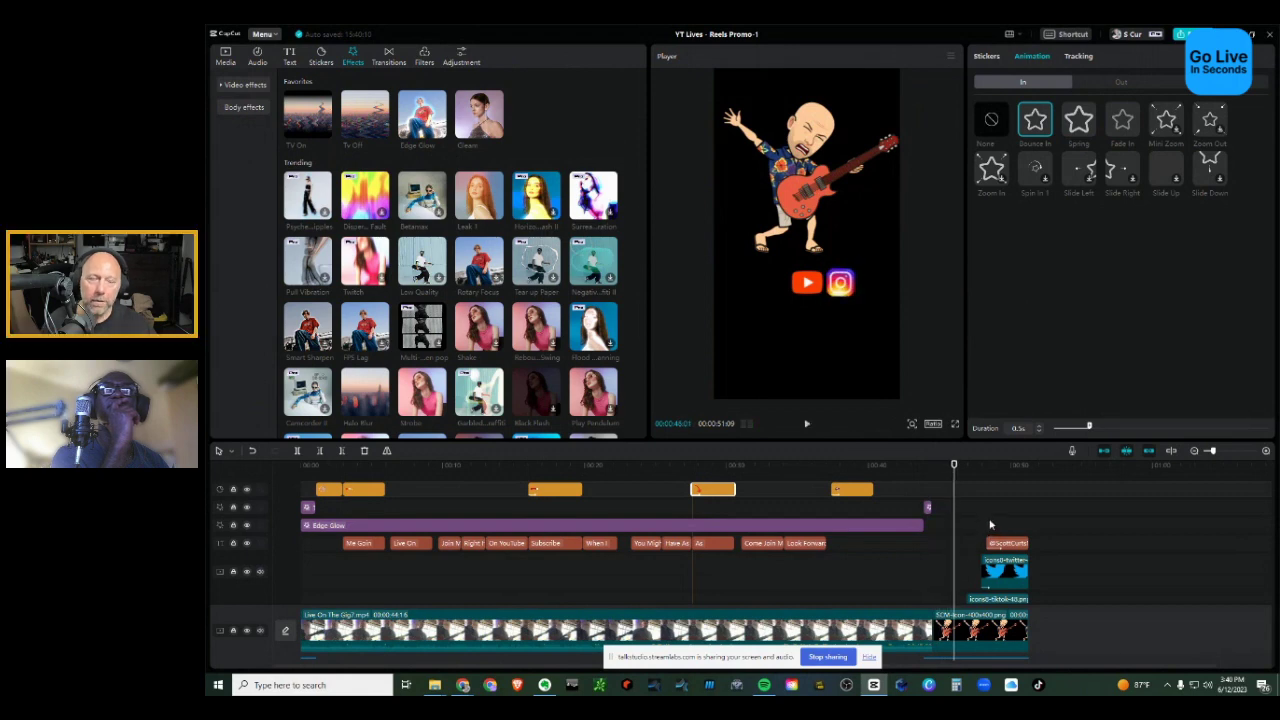
Step: Select the audio clip beneath the outro and play it while examining its voice effect settings
scroll(995, 530, "down", 2)
scroll(1080, 530, "up", 3)
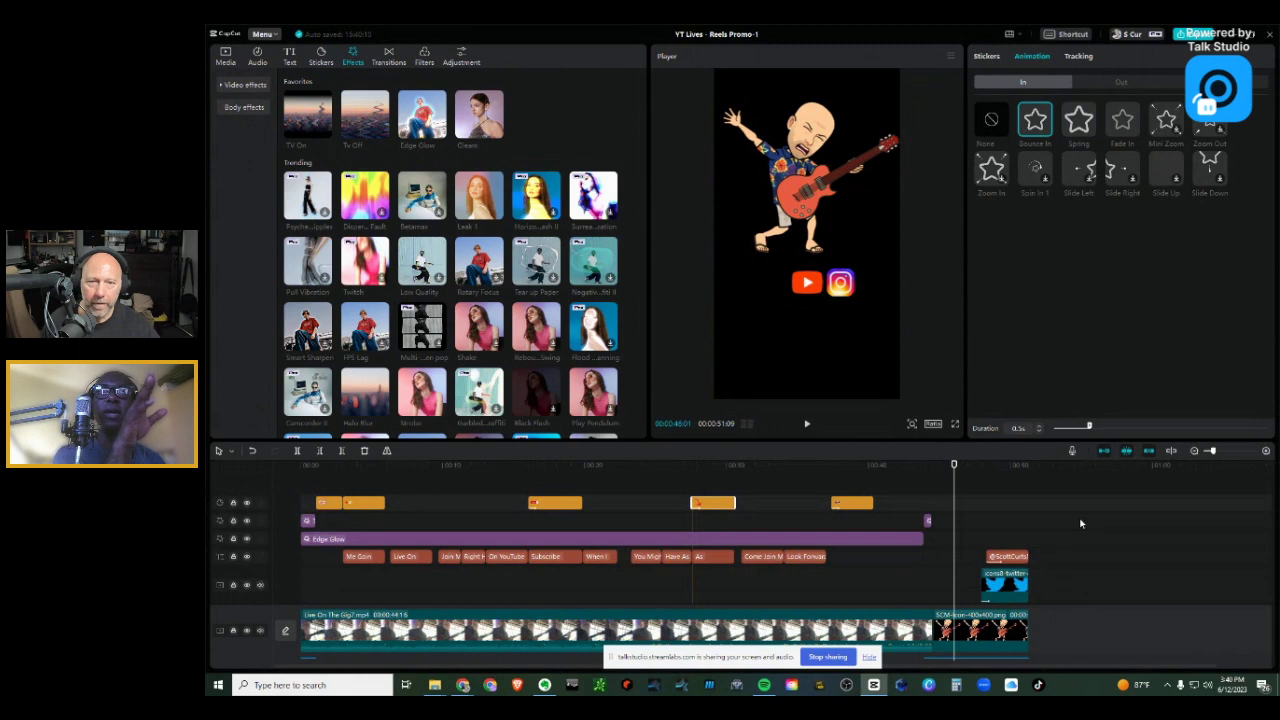
scroll(1080, 523, "down", 3)
scroll(1080, 523, "down", 2)
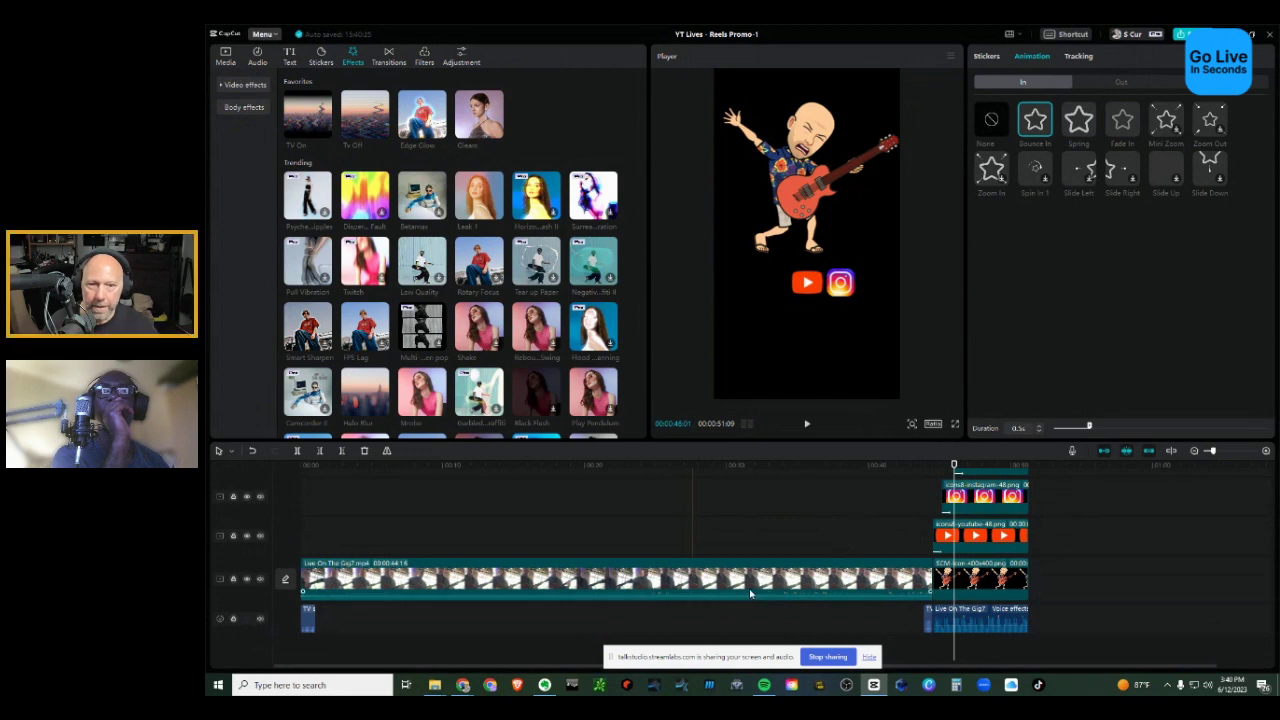
left_click(989, 621)
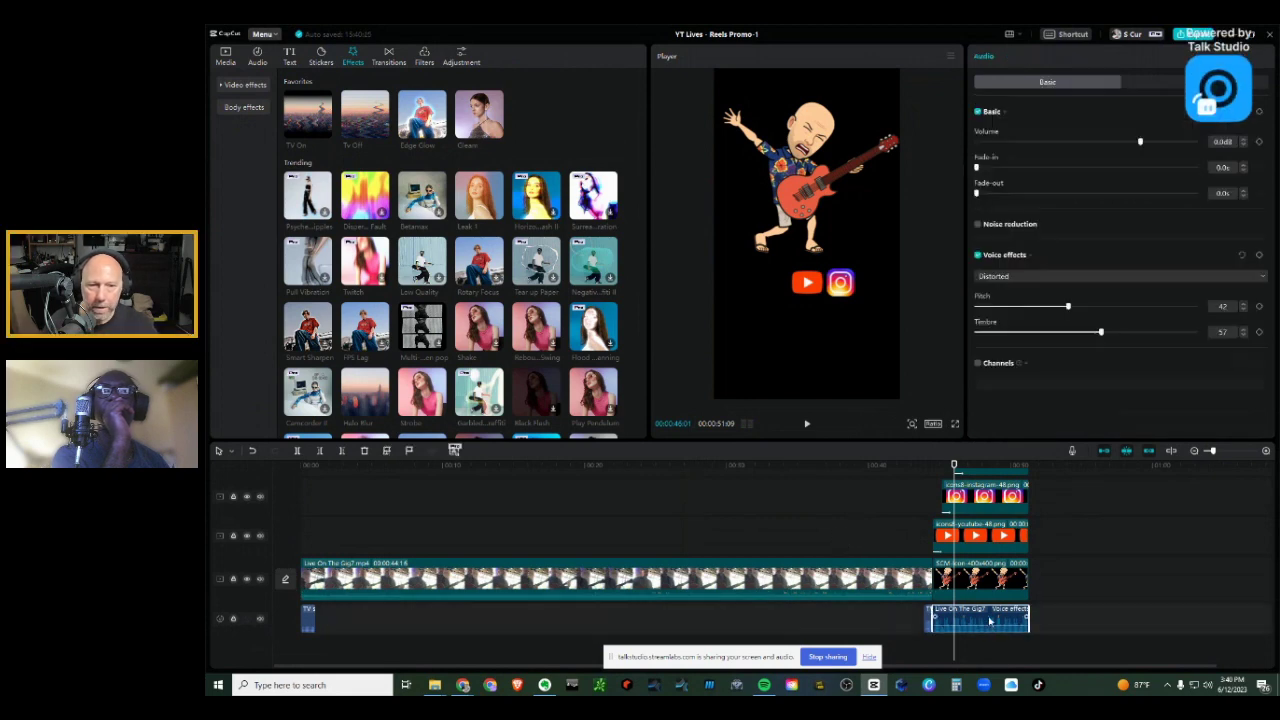
key("space")
Step: Preview the original full-length gig video from the imported media
left_click(225, 56)
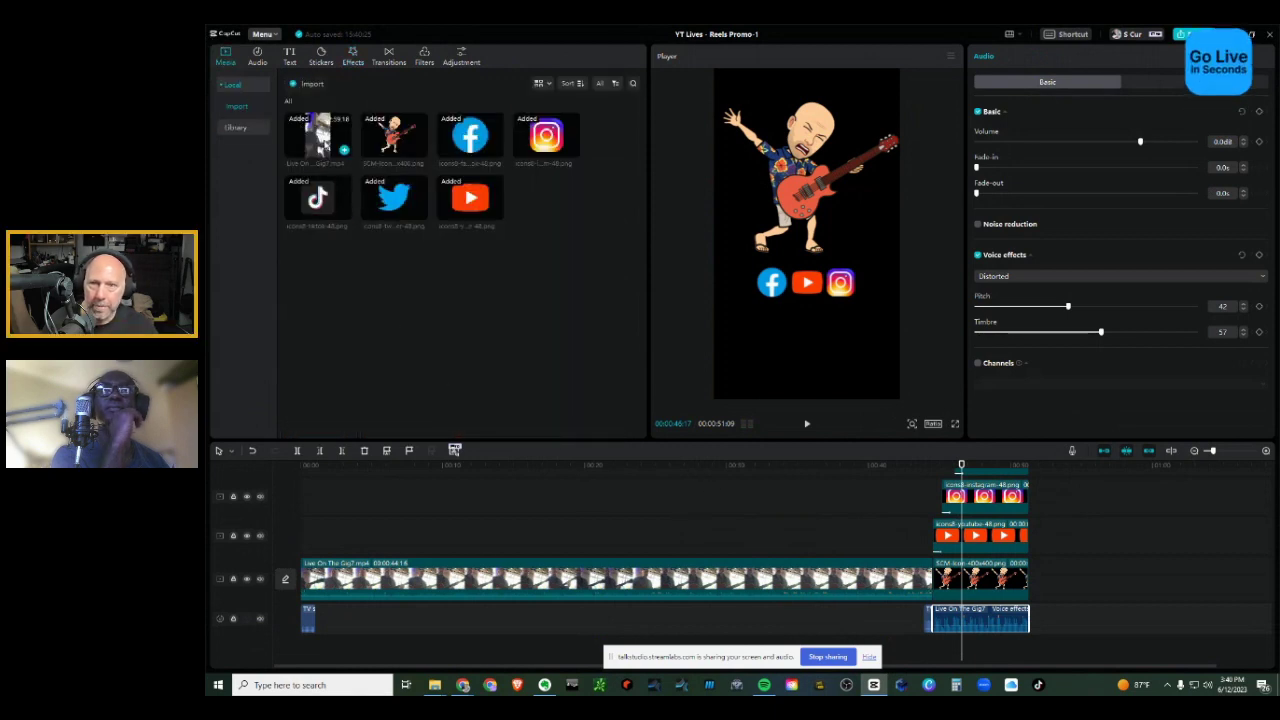
left_click(318, 135)
key("space")
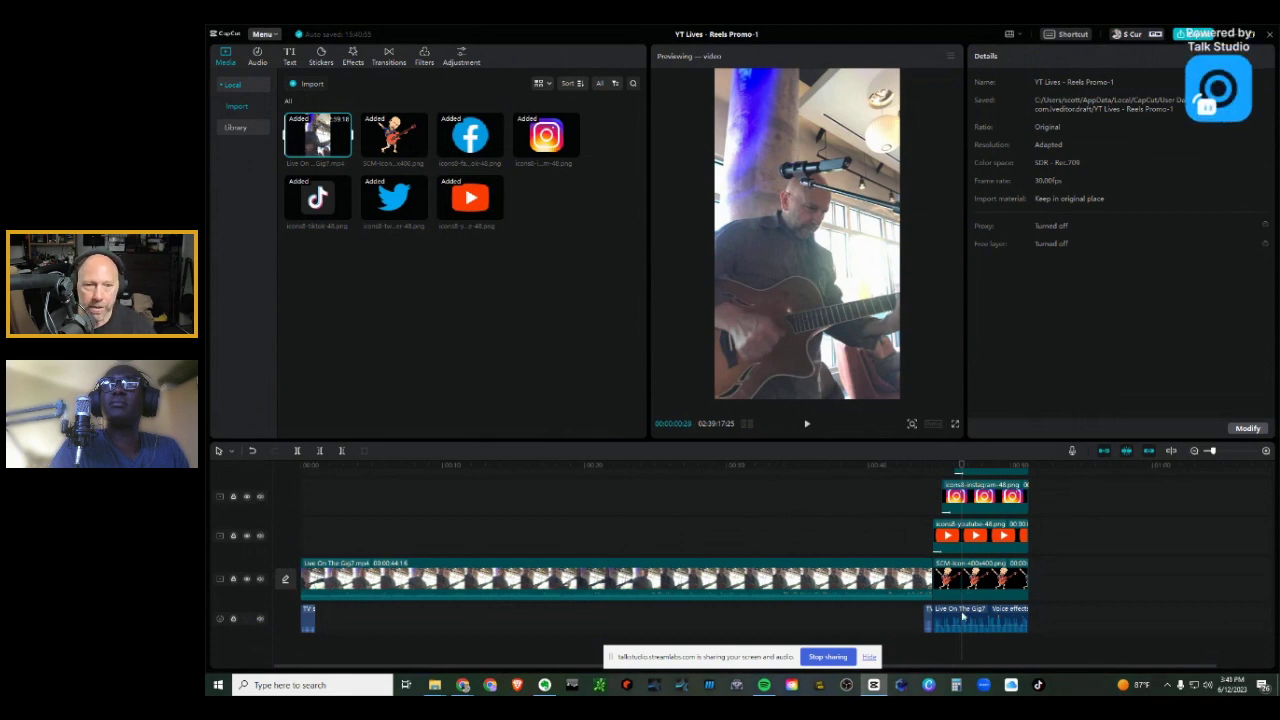
Step: Examine the Separate audio option for the main gig clip on the timeline without applying it
left_click(743, 588)
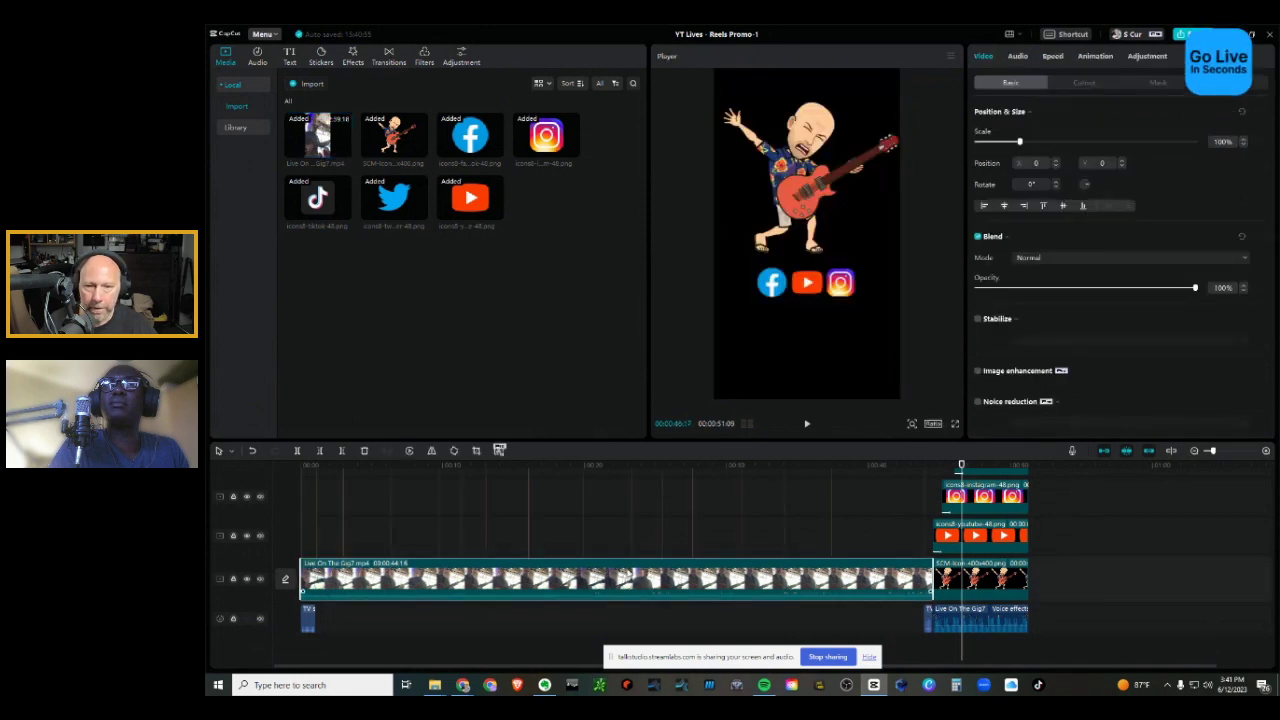
right_click(622, 580)
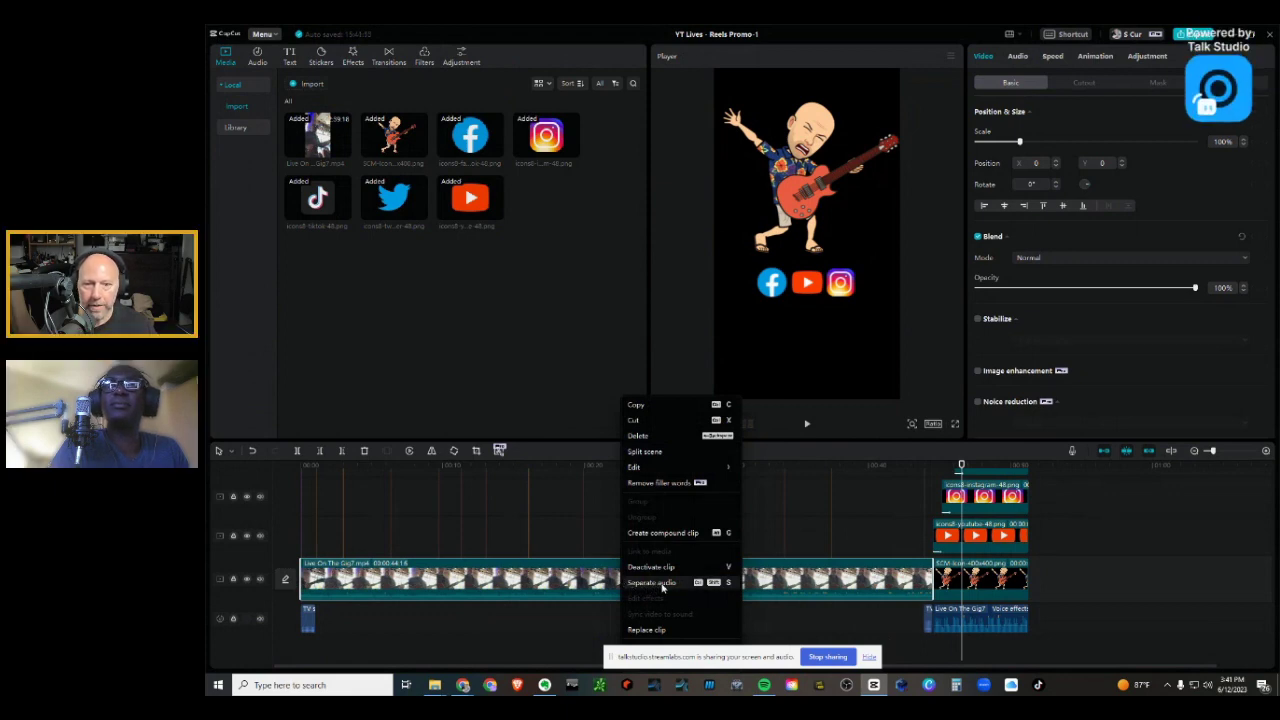
left_click(1096, 524)
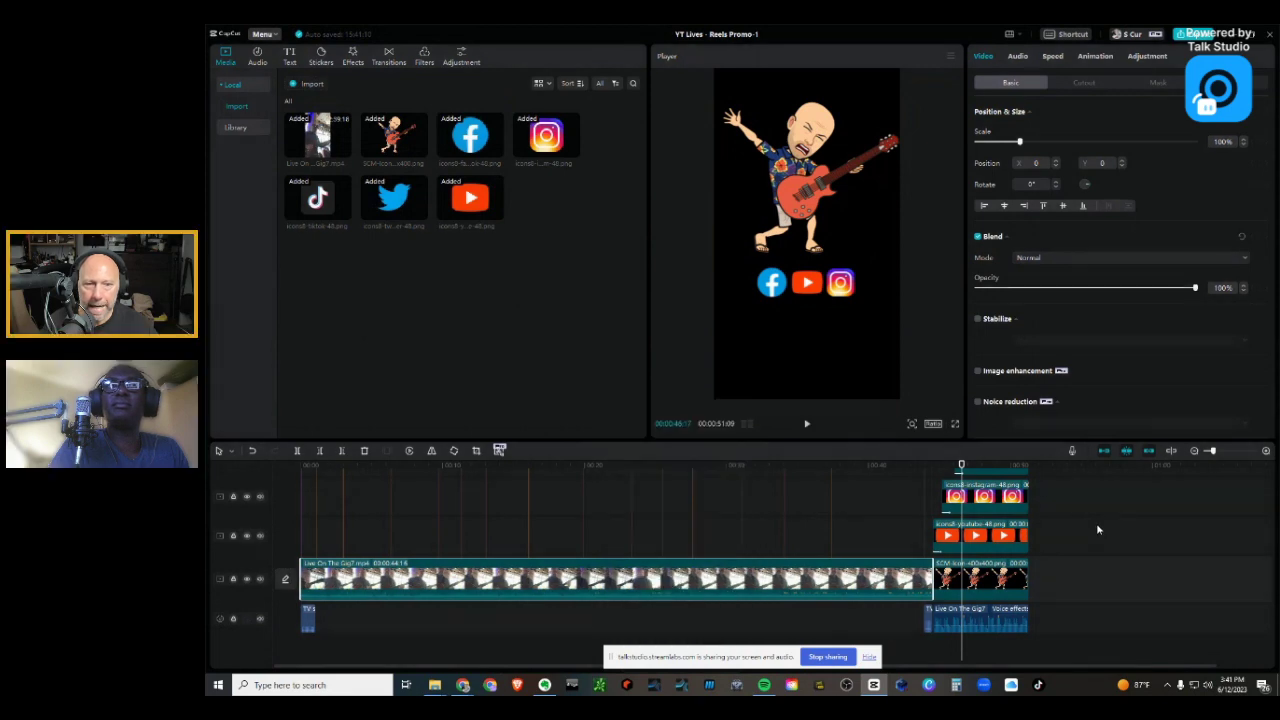
Step: Select the outro's audio clip again and play it from the end of the gig clip with the Distorted voice effect
left_click(990, 618)
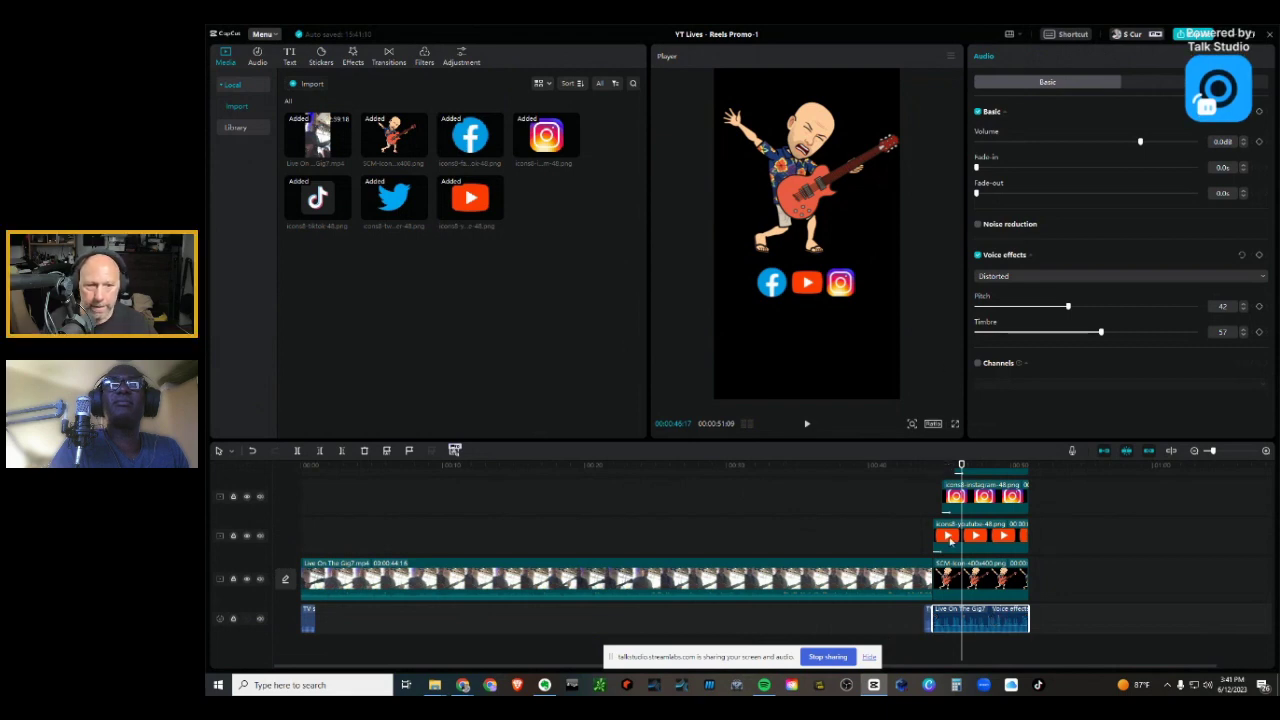
left_click(926, 467)
key("space")
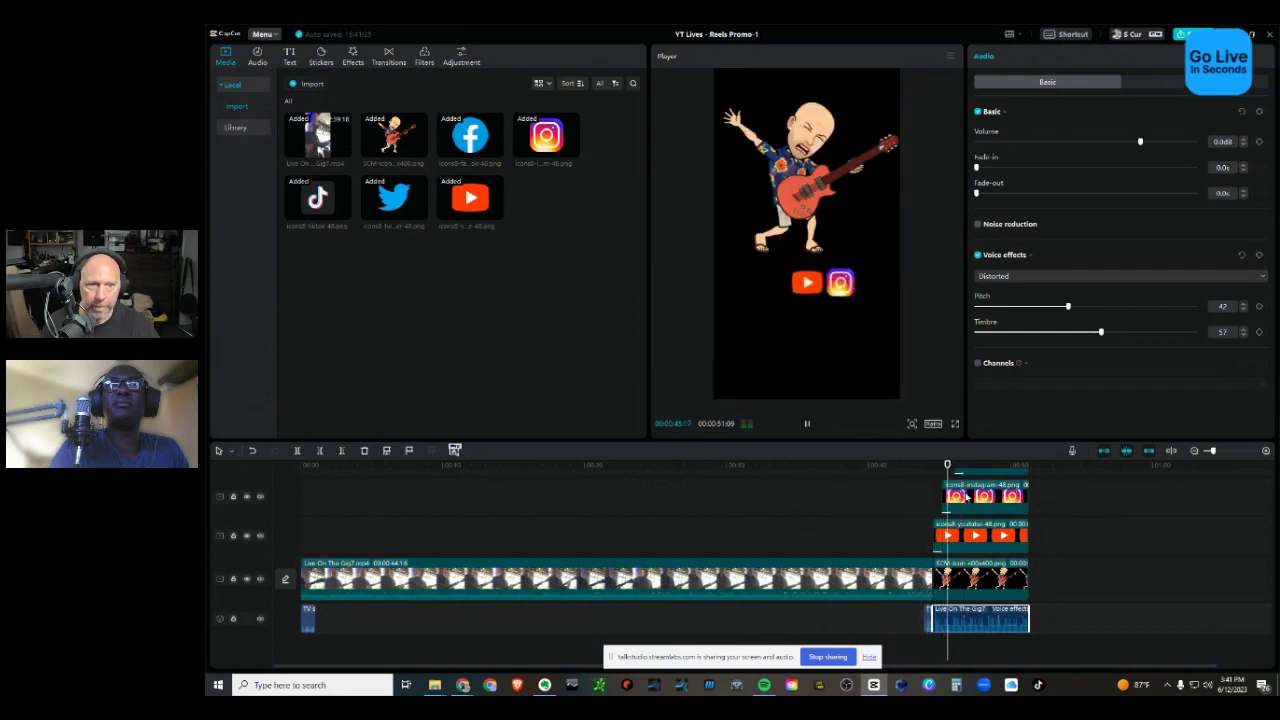
key("space")
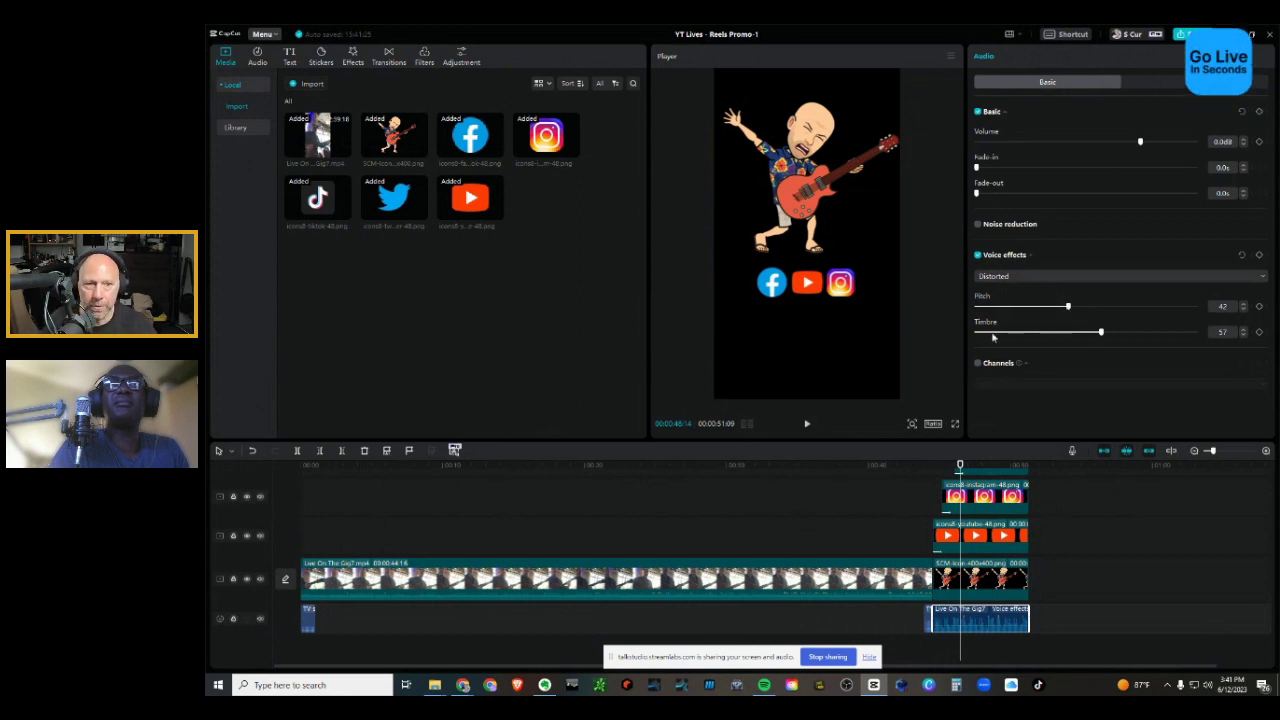
left_click(938, 467)
key("space")
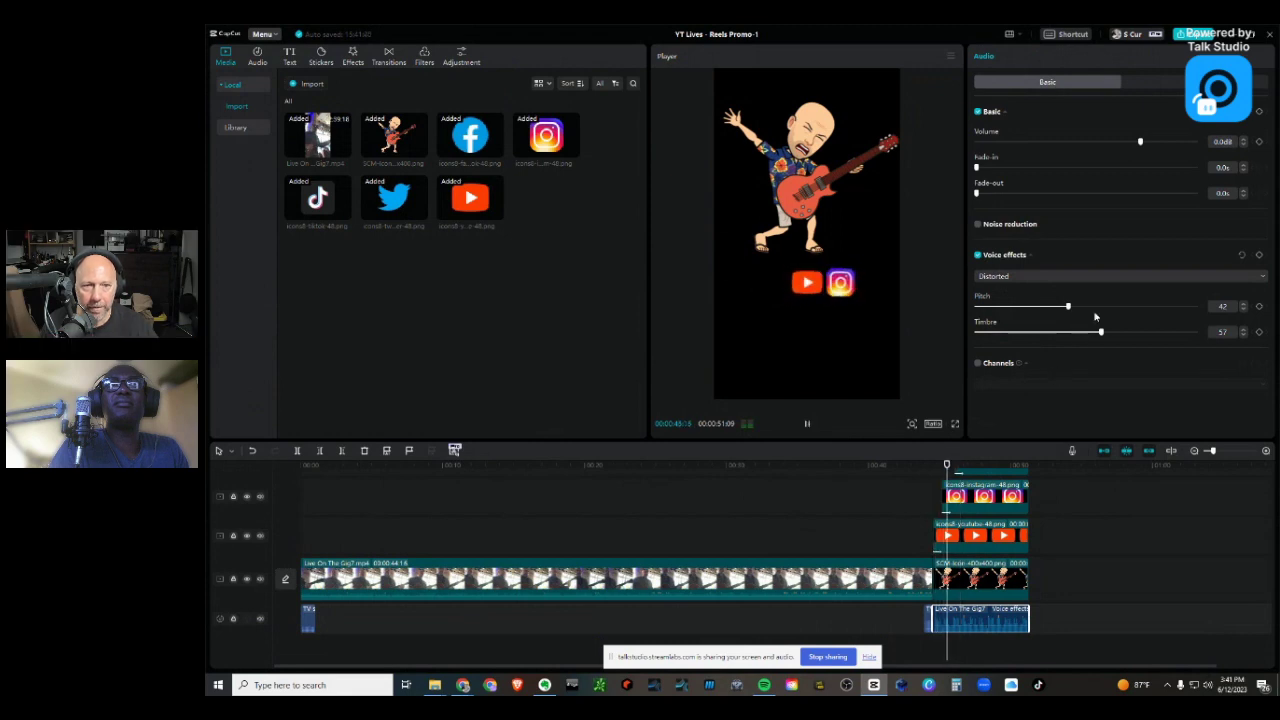
key("space")
Step: Try the Distorted voice effect with its pitch at 79, play the outro, and lower the pitch to 49
left_click_drag(1070, 310, 1150, 308)
left_click(930, 466)
key("space")
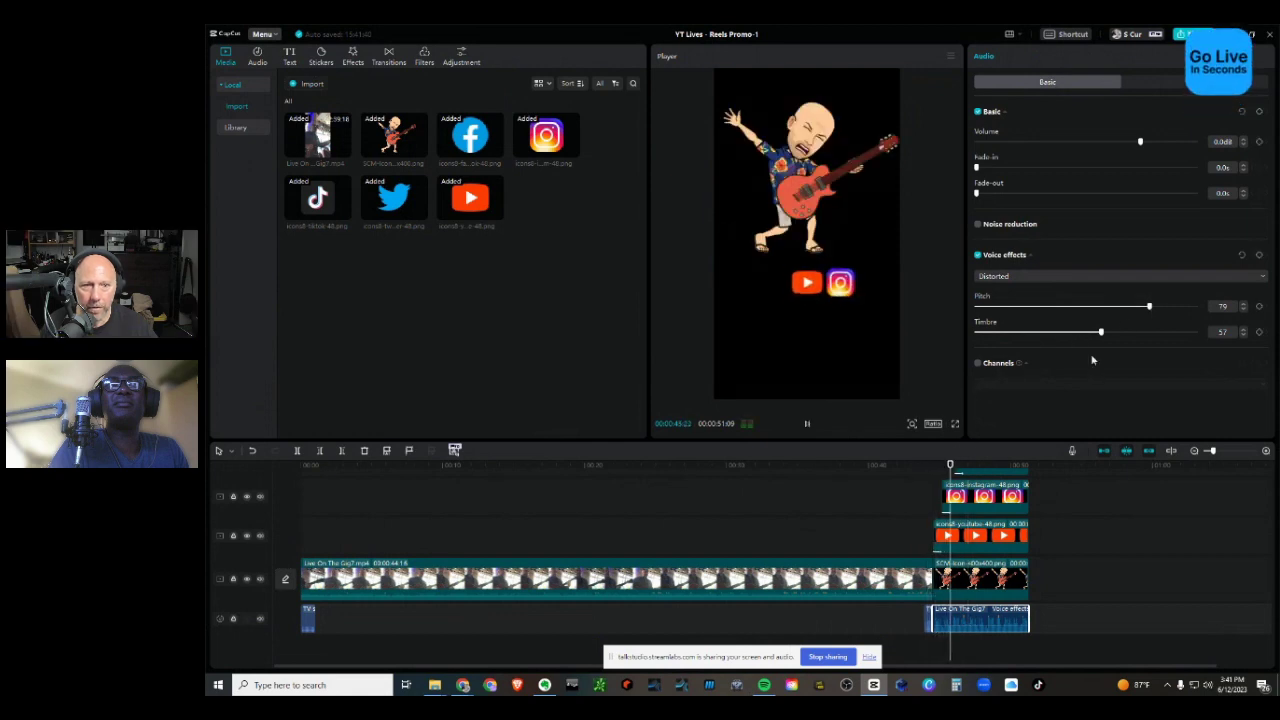
key("space")
left_click_drag(1118, 308, 1083, 306)
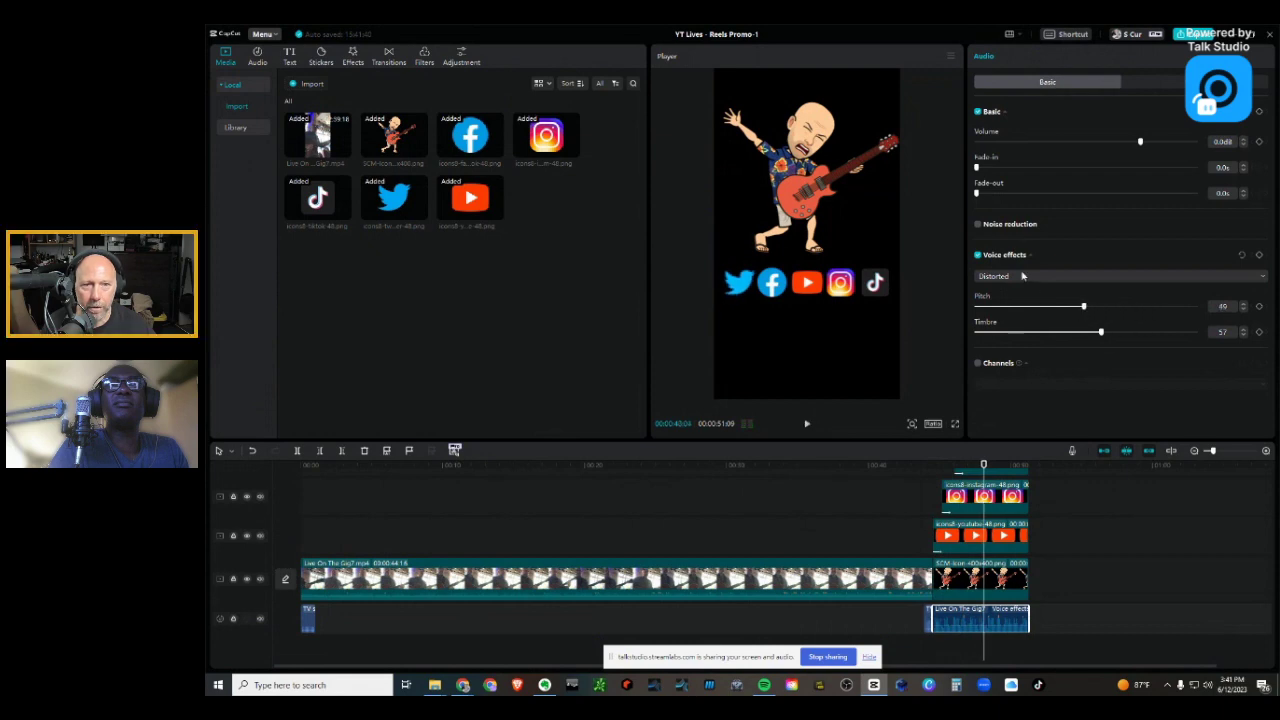
Step: Try the Electronic voice effect on the outro's audio clip and play the outro
left_click(1022, 279)
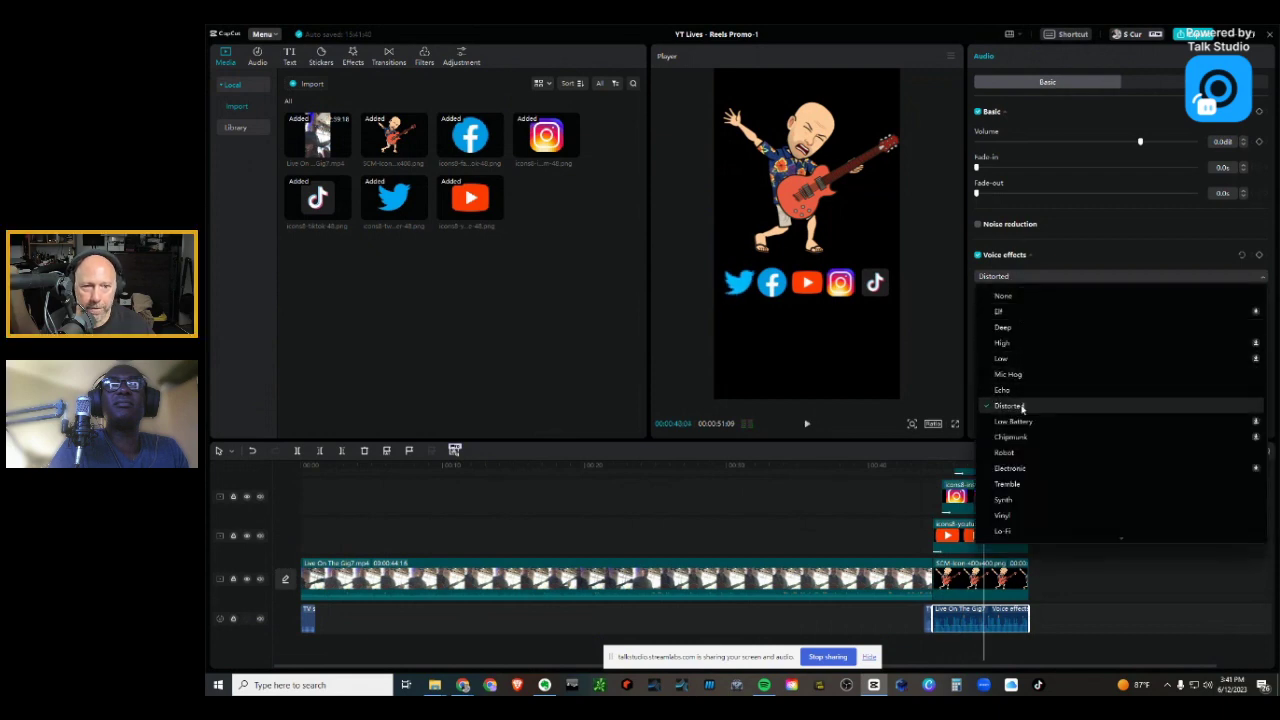
left_click(1010, 469)
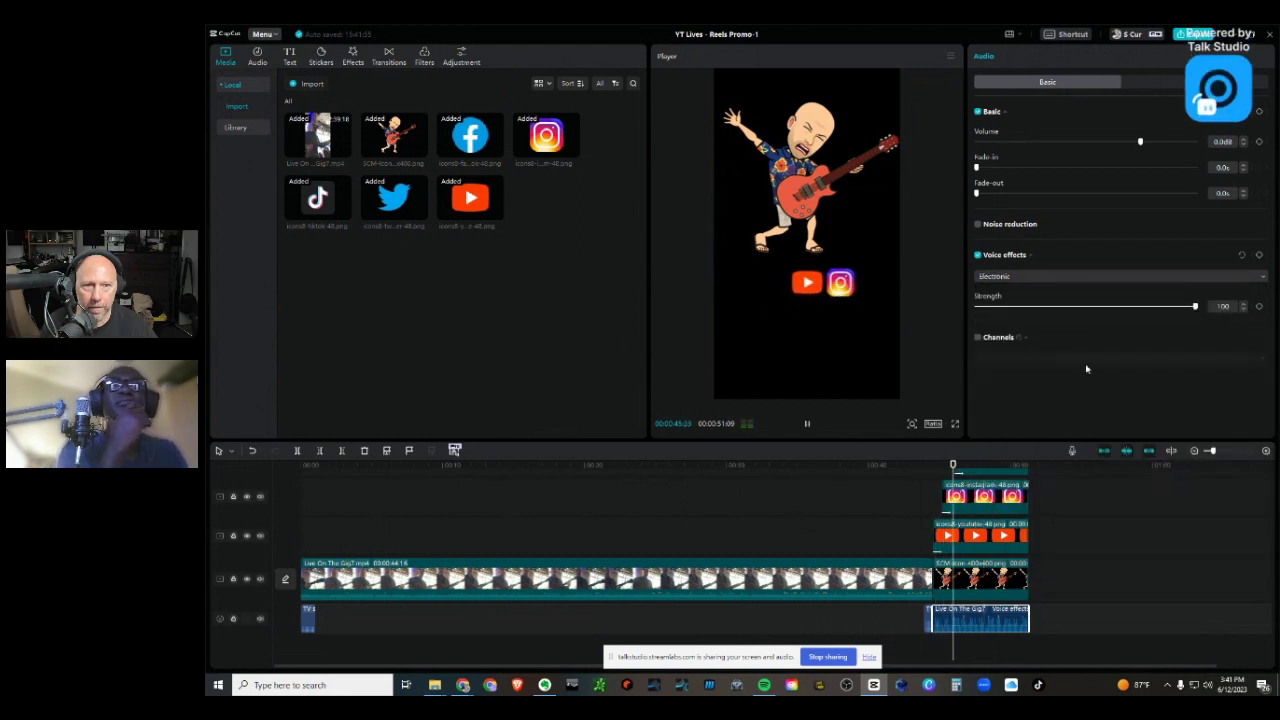
key("space")
key("space")
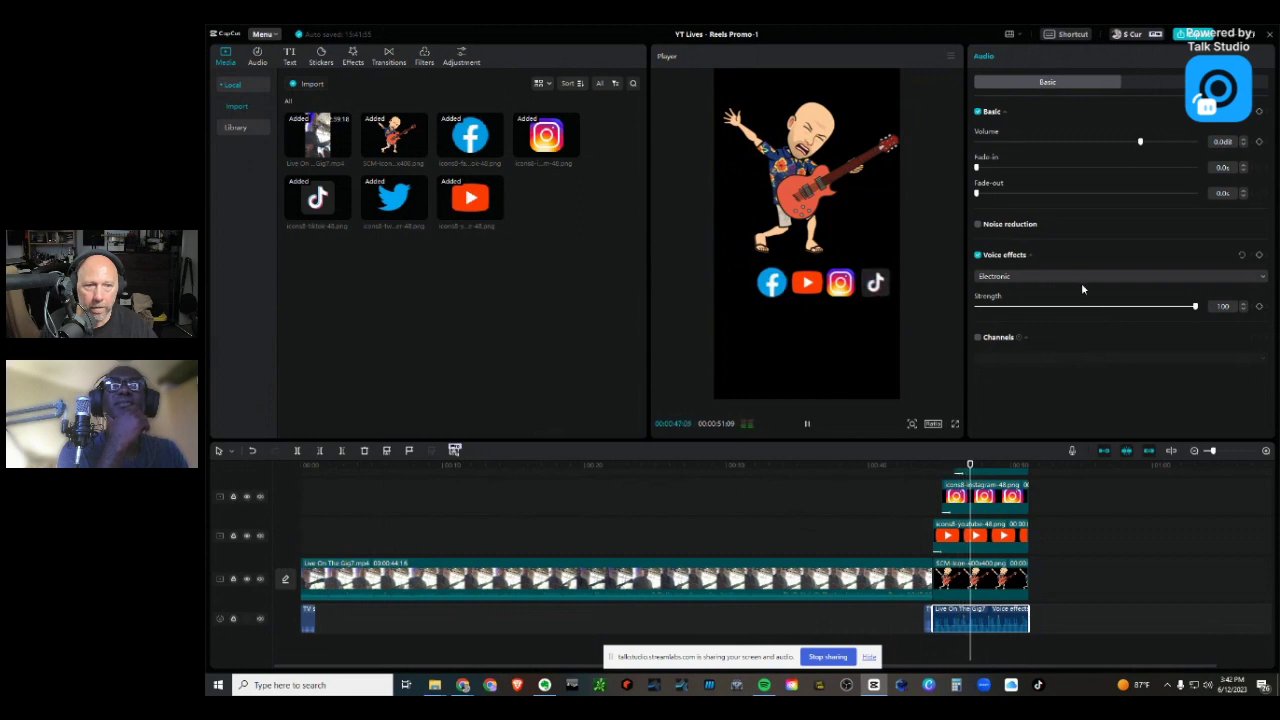
Step: Try the Synth voice effect on the outro's audio clip and play the outro from its start
left_click(1069, 283)
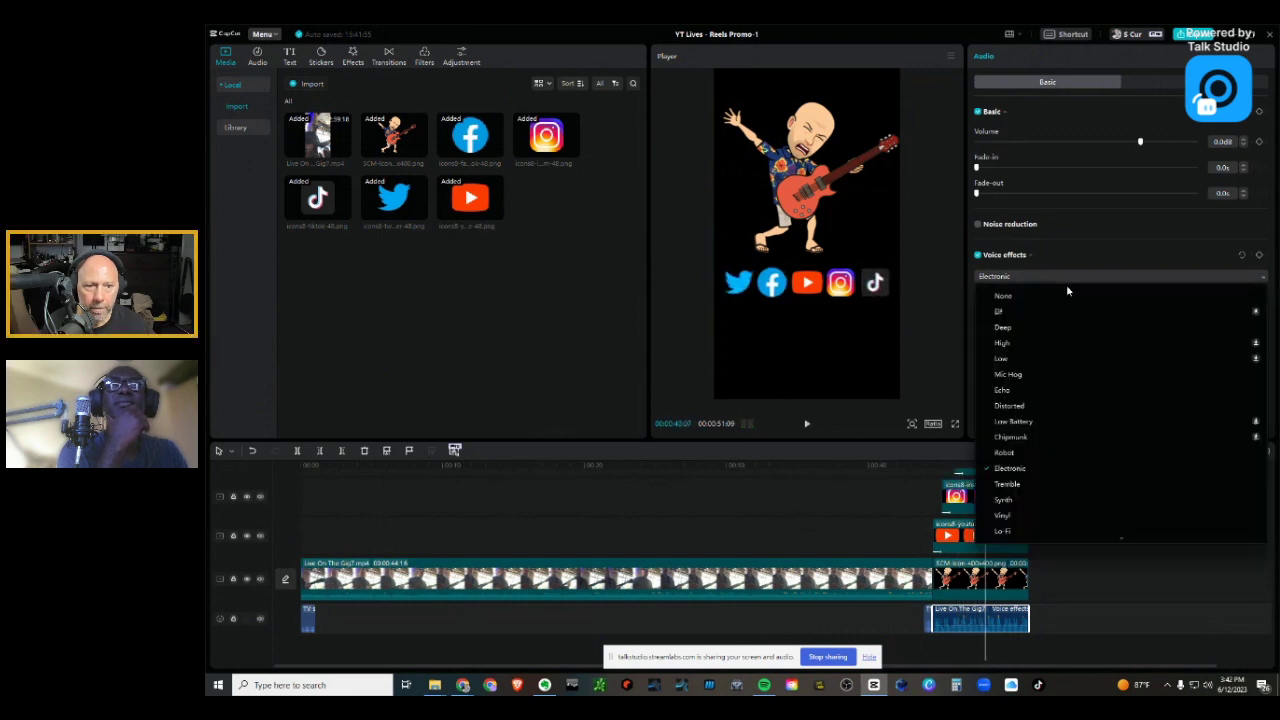
left_click(1006, 501)
left_click(926, 462)
key("space")
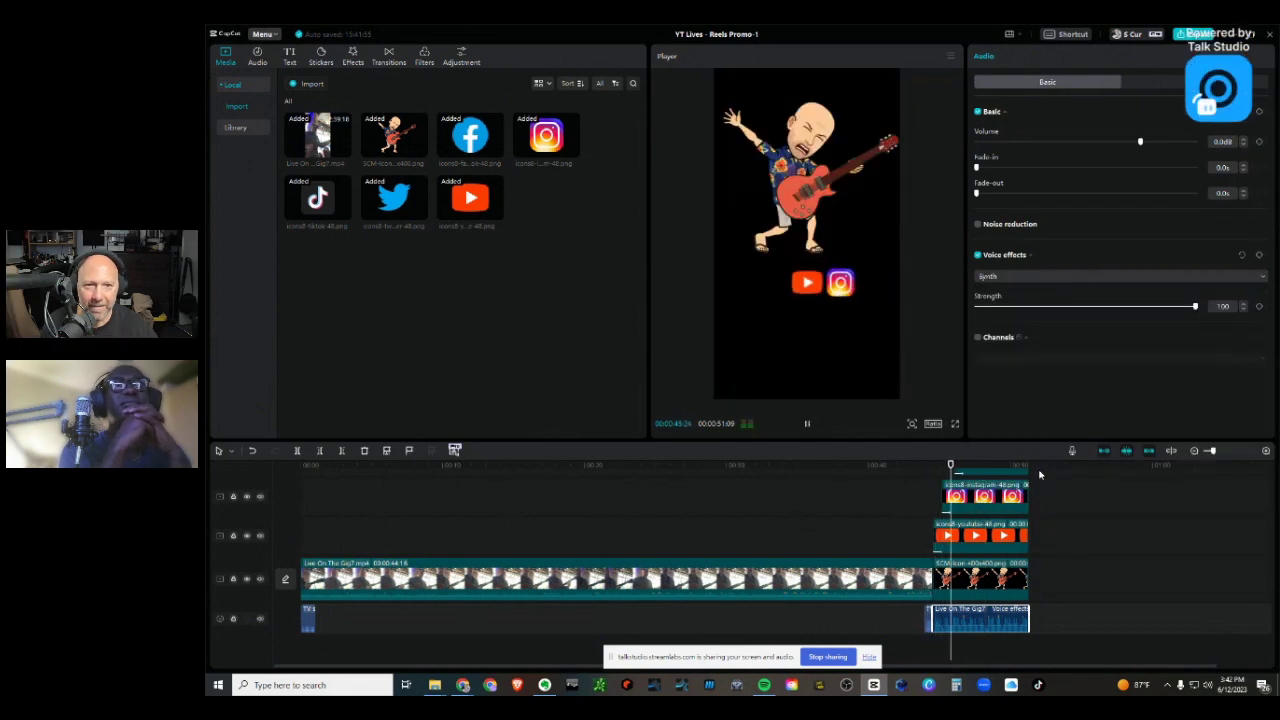
key("space")
Step: Set the voice effect of the outro's audio clip to Vinyl and play the outro from its start
left_click(1020, 277)
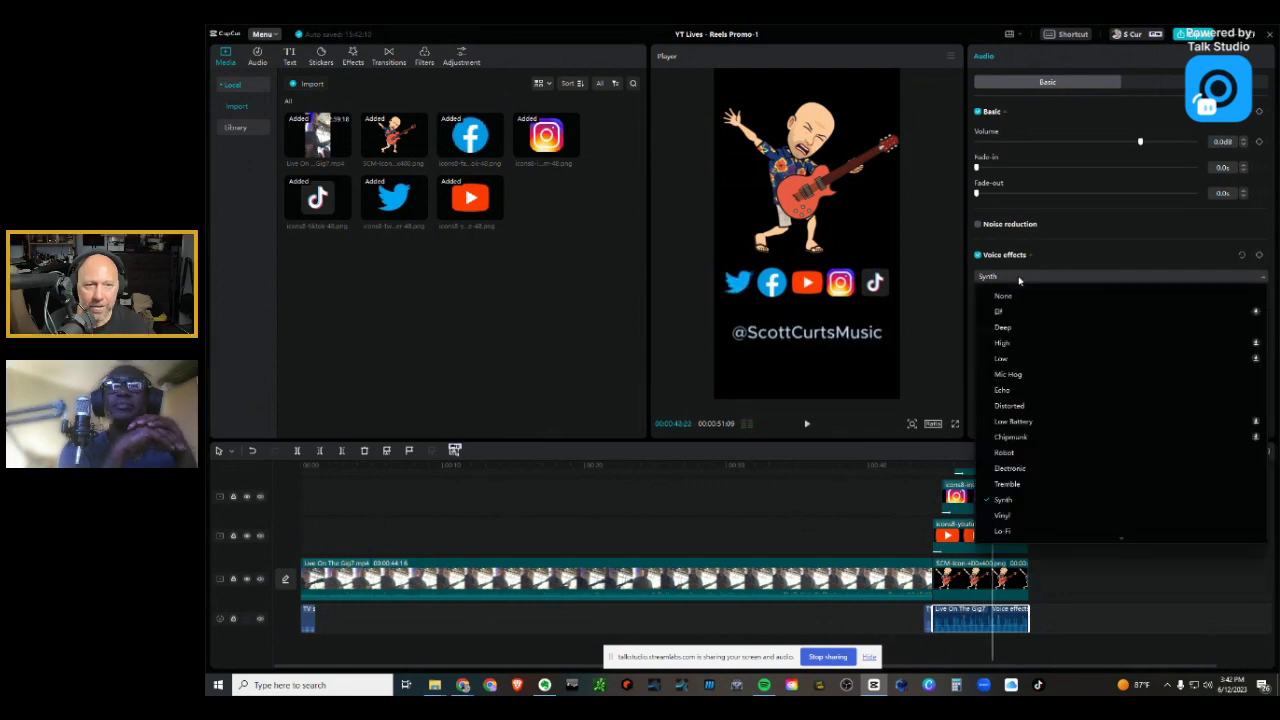
left_click(1005, 516)
left_click(935, 466)
key("space")
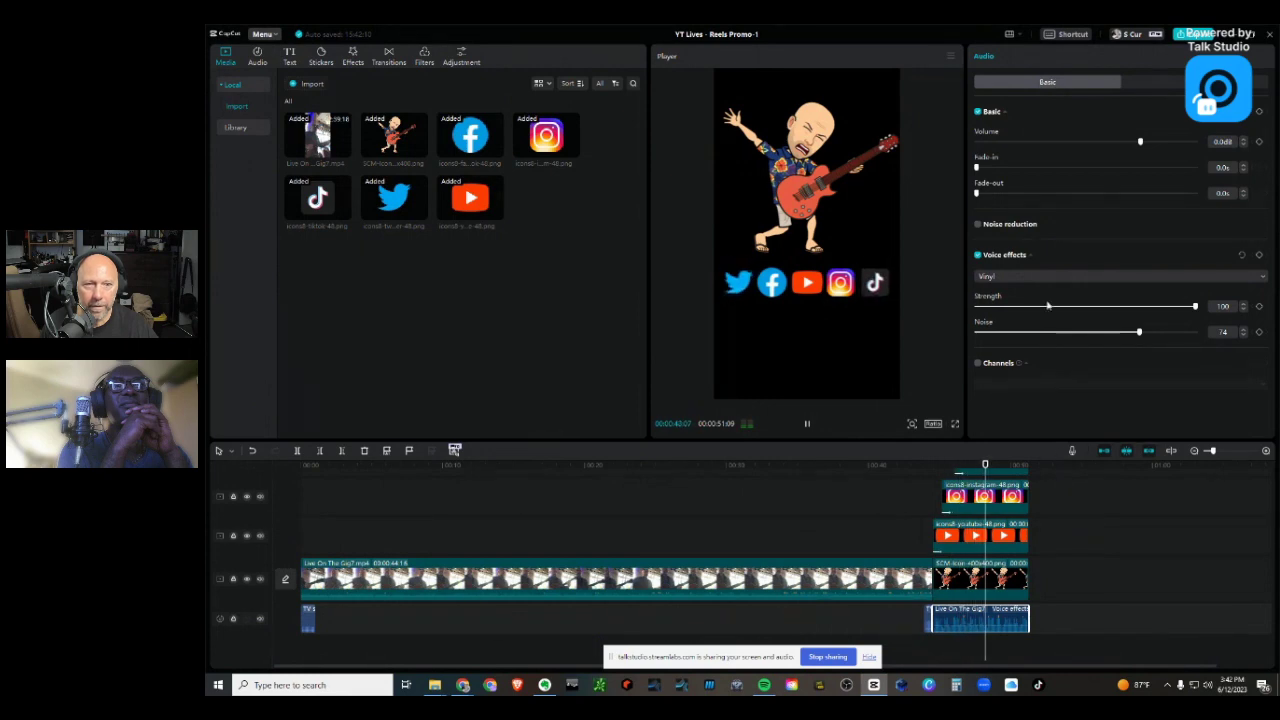
key("space")
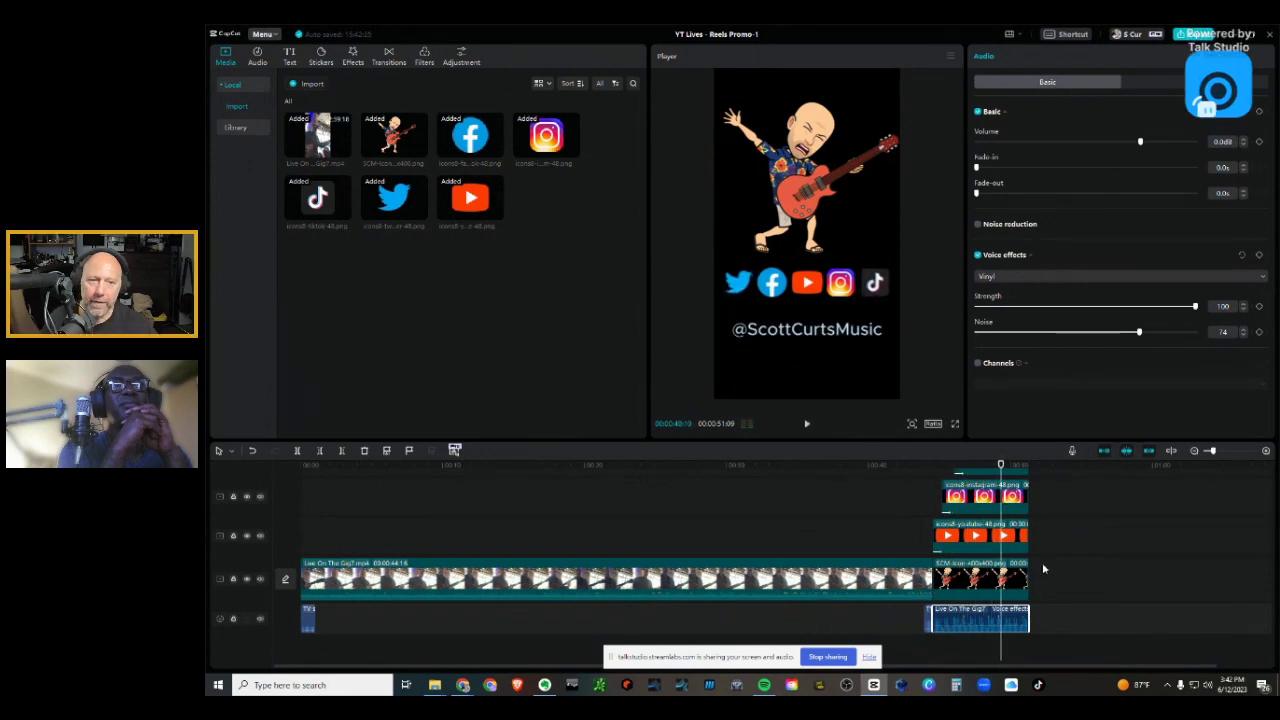
Step: Enlarge the timeline area until the sticker, effect, text, social icon, video and audio tracks all fit in view
scroll(1048, 565, "up", 3)
scroll(1048, 552, "down", 3)
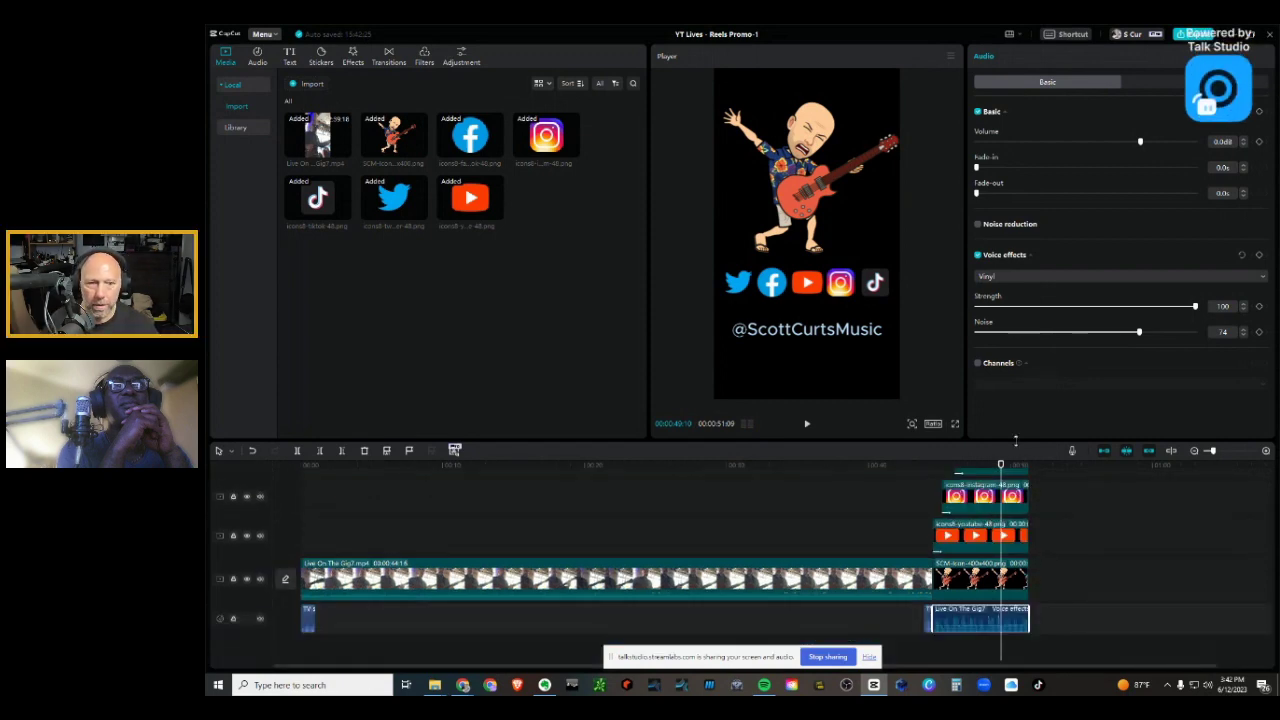
left_click_drag(1020, 441, 1020, 247)
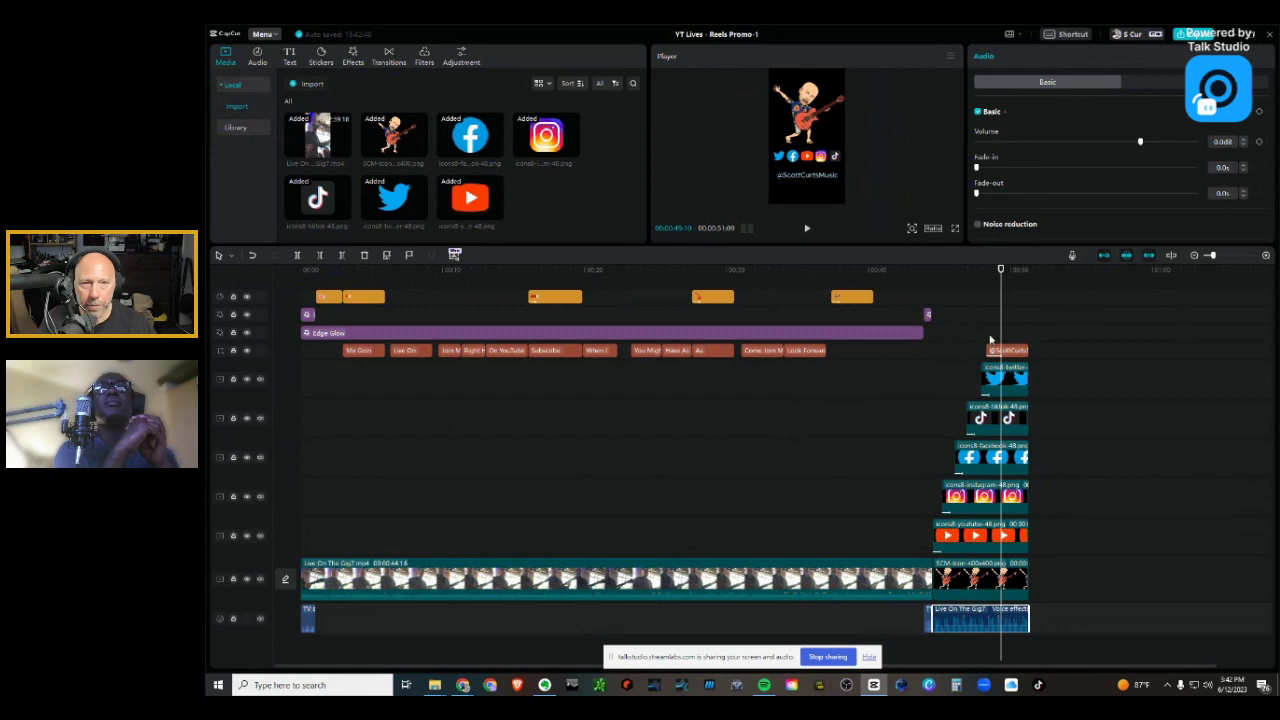
scroll(952, 424, "up", 1)
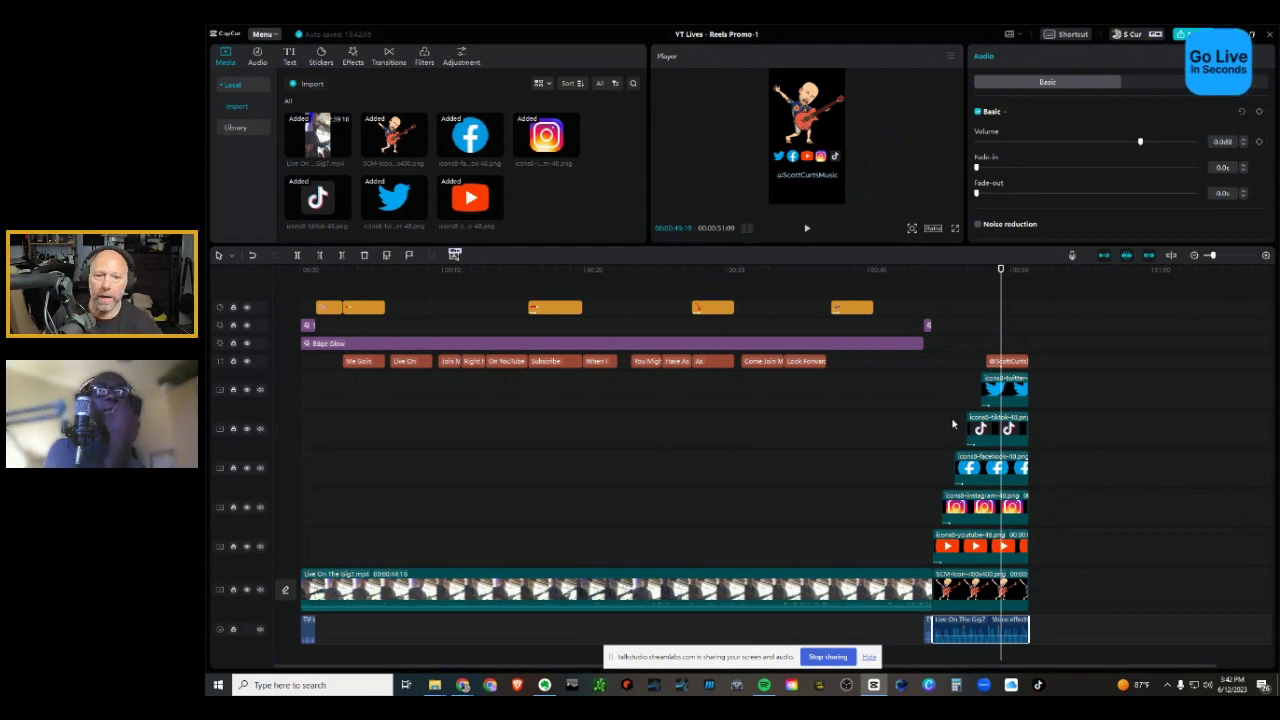
Step: Enlarge the media and player area, and switch to the File Explorer window showing the removable disk's 100GOPRO folder
left_click_drag(922, 245, 925, 398)
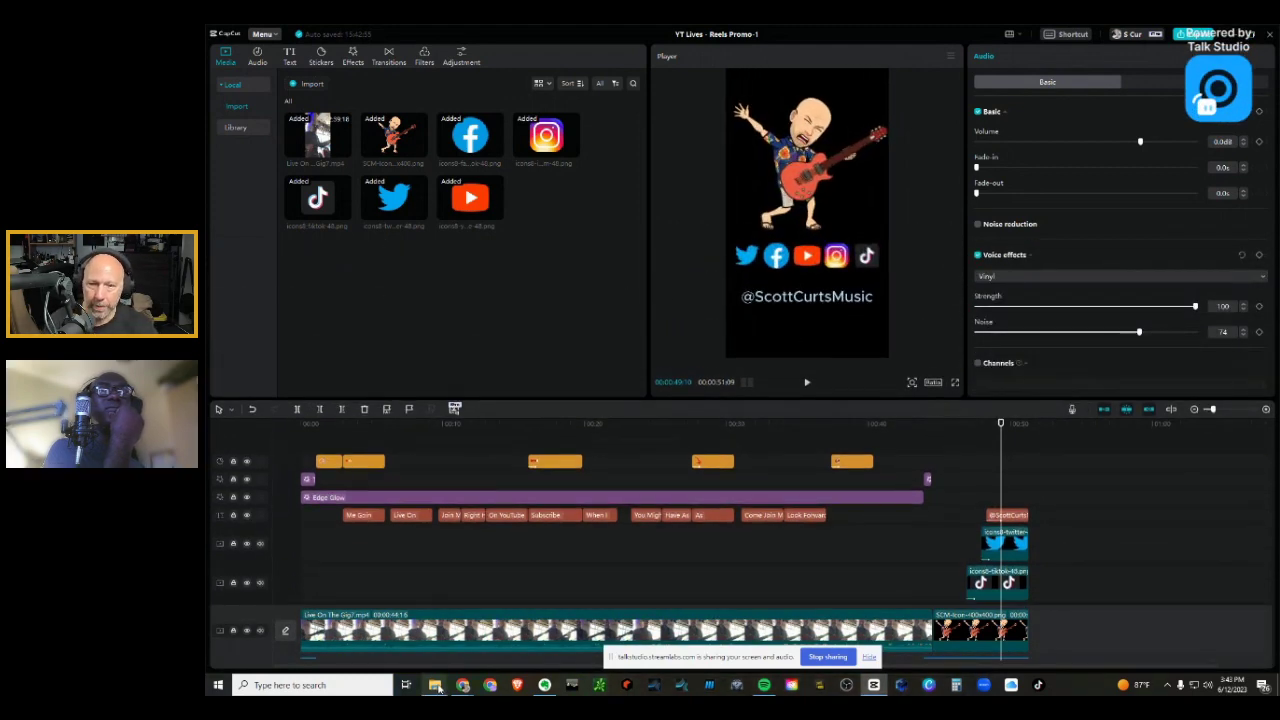
mouse_move(437, 688)
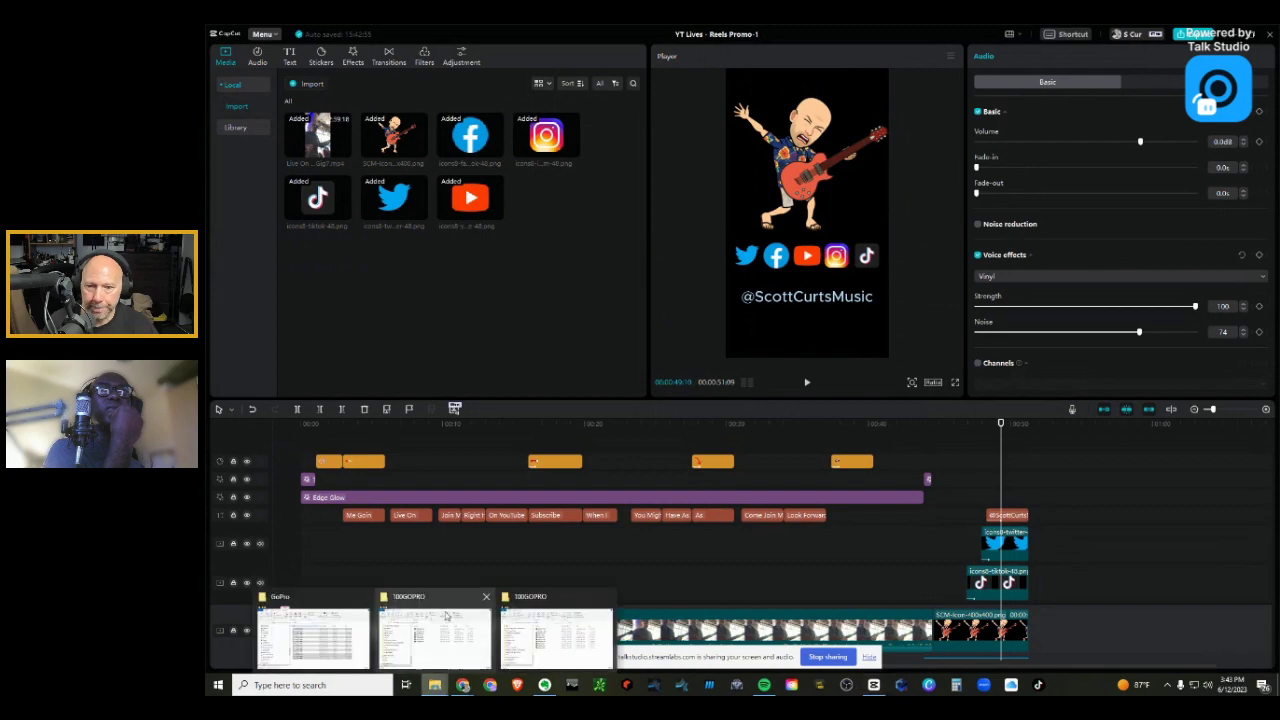
mouse_move(412, 610)
left_click(556, 635)
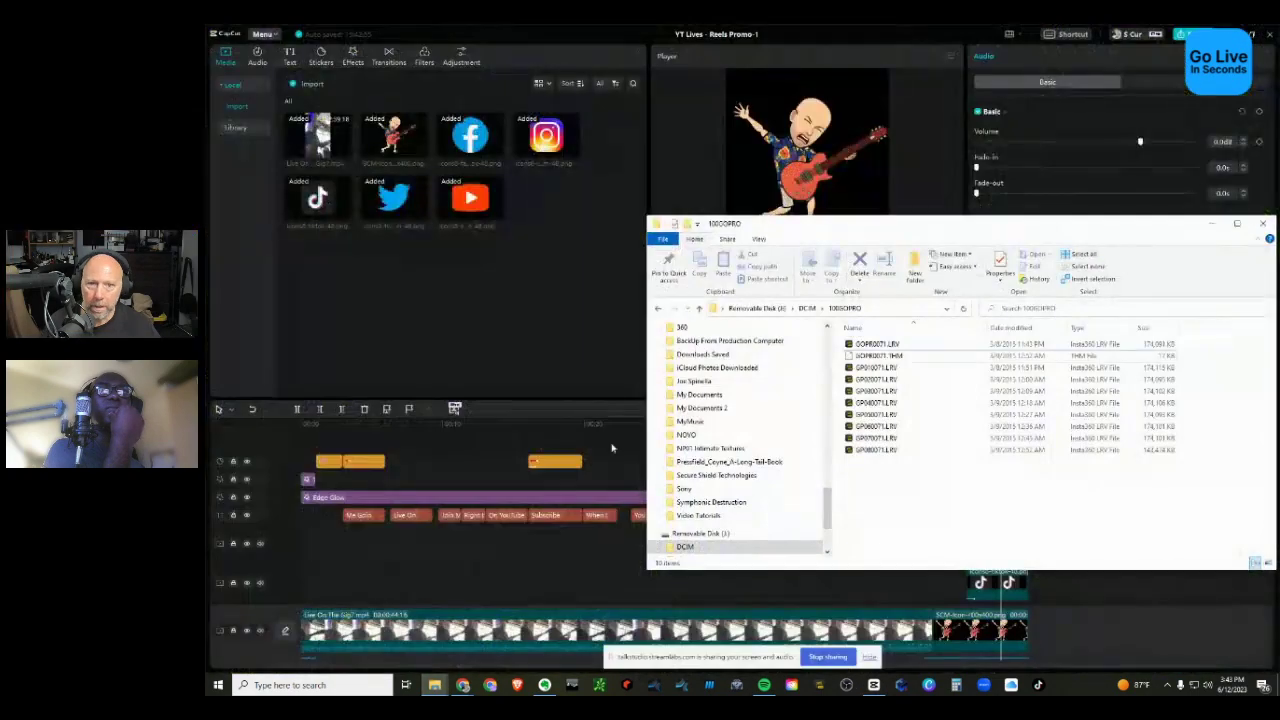
Step: Permanently delete all files in the 100GOPRO folder
left_click(880, 449)
left_click(884, 345, "shift")
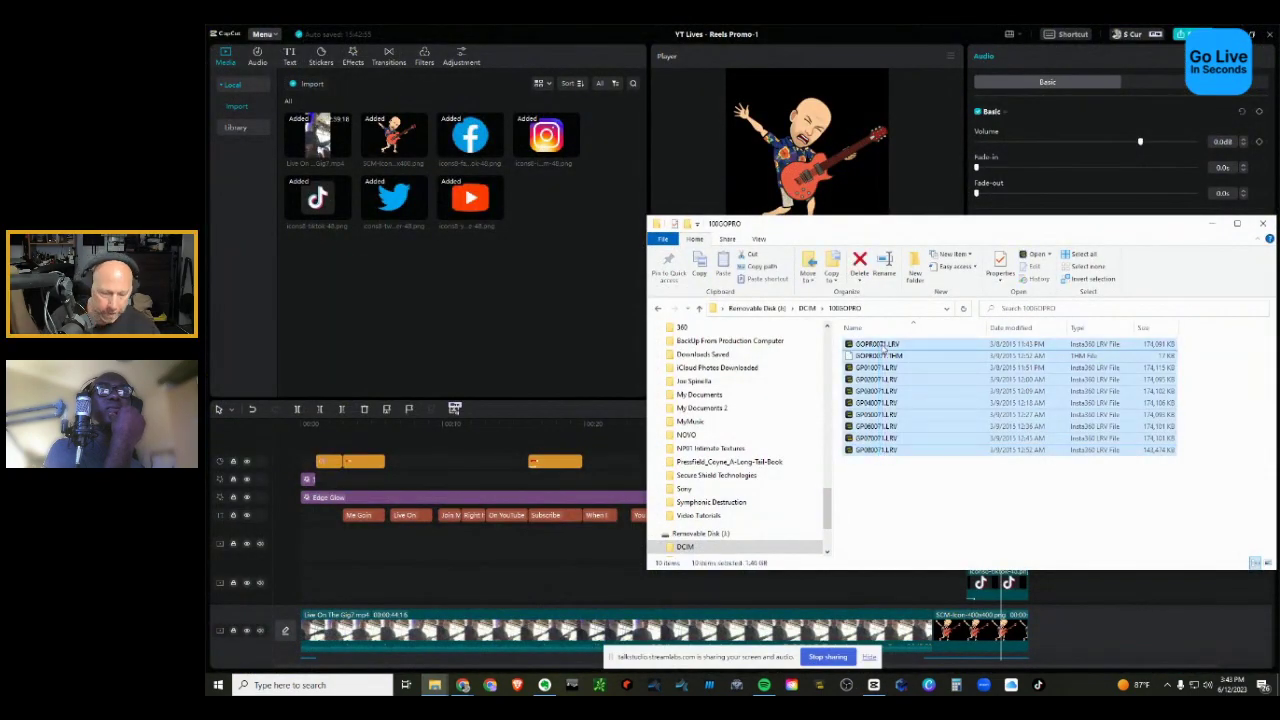
key("Delete")
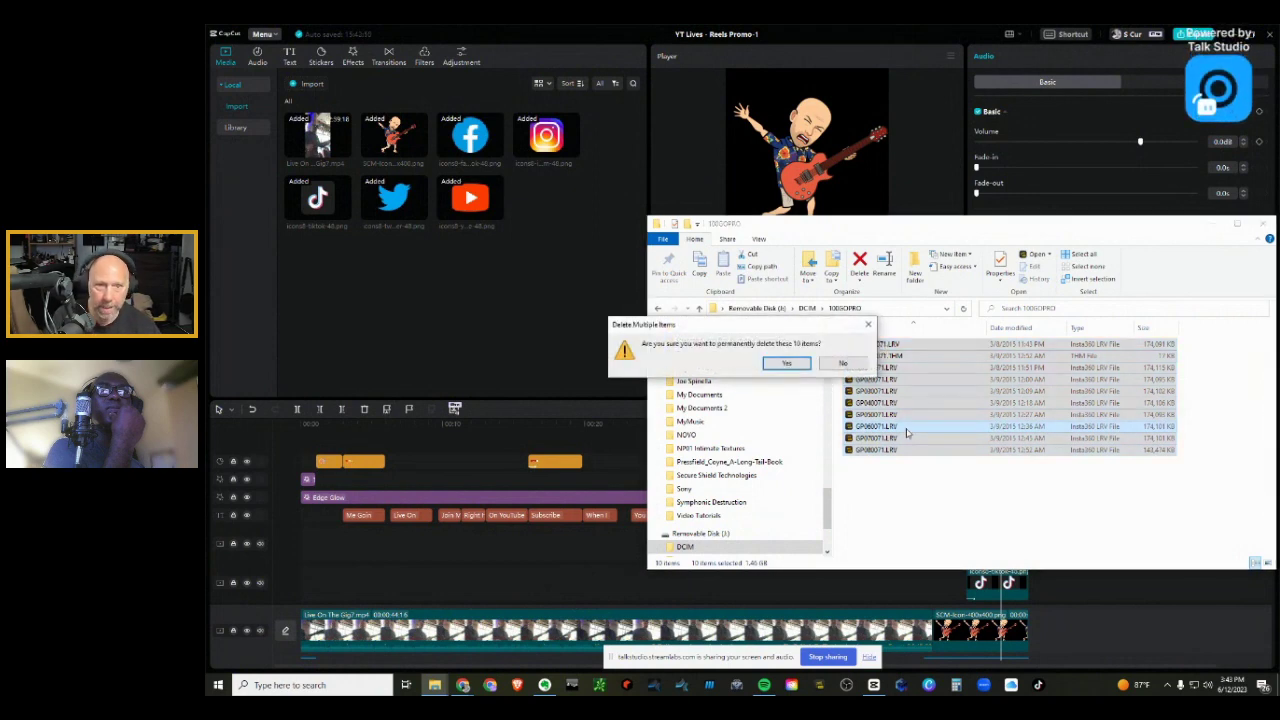
left_click(846, 366)
Step: Open the Video Assets folder inside the music project's Graphics folder in Dropbox
scroll(700, 450, "up", 15)
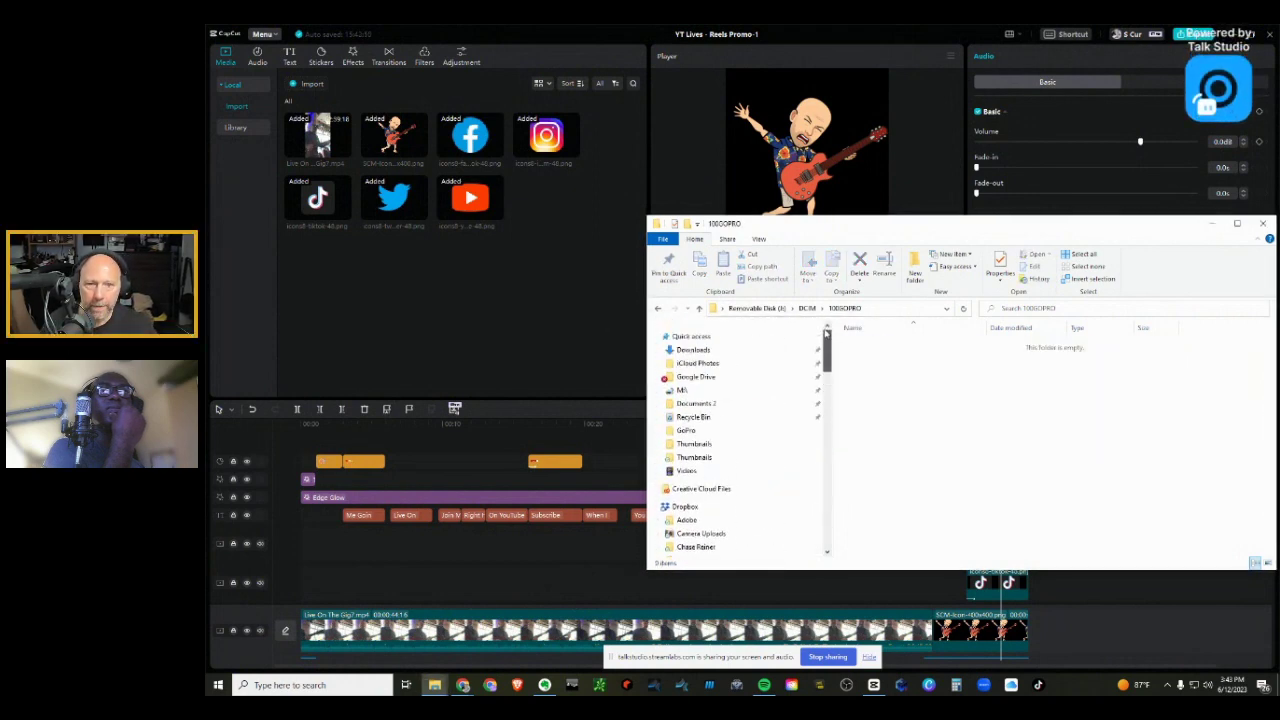
scroll(677, 460, "down", 10)
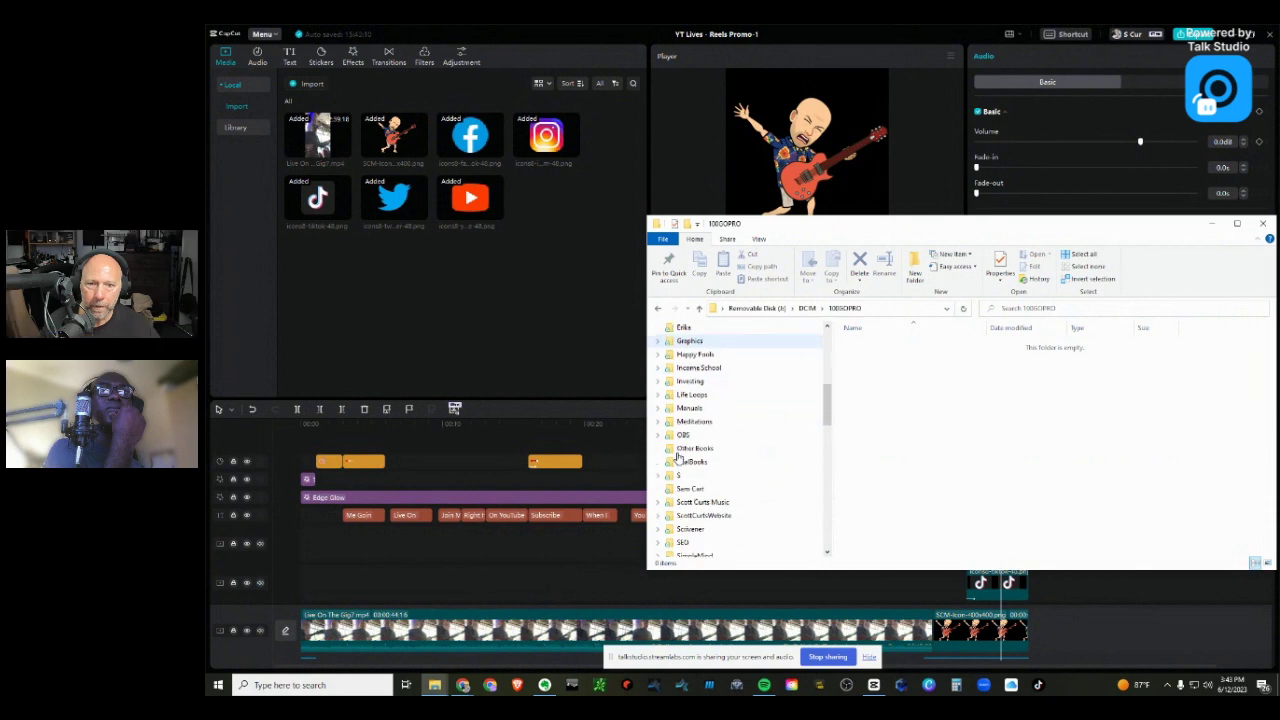
scroll(676, 450, "up", 1)
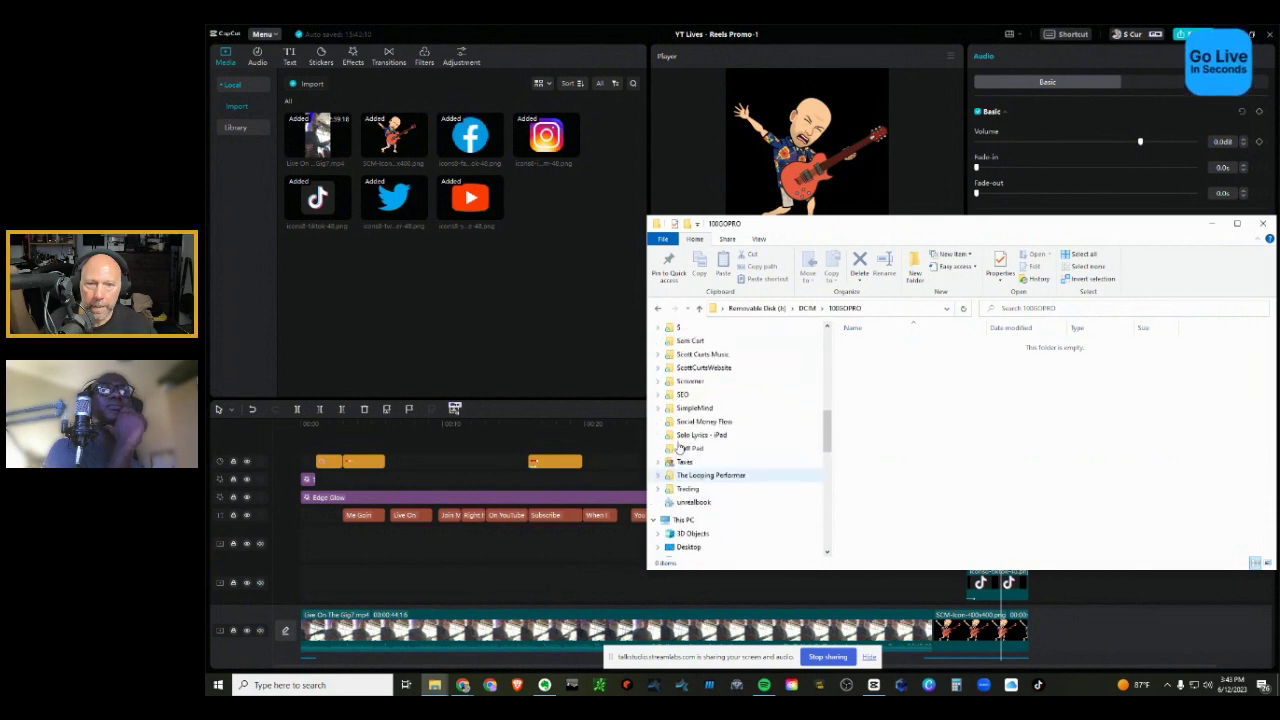
left_click(660, 355)
left_click(662, 381)
left_click(710, 396)
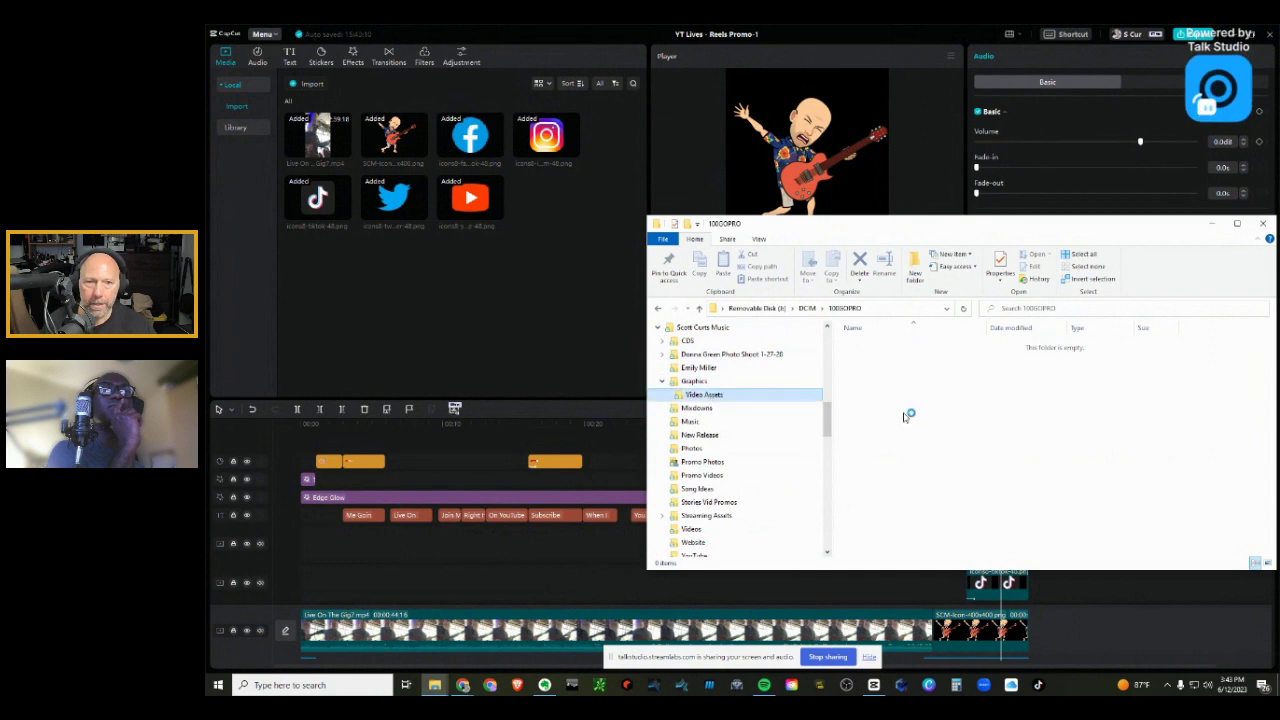
Step: Move the folder window higher and select all the social icons, the end clip and the SCM icon in Video Assets
left_click_drag(1040, 244, 988, 142)
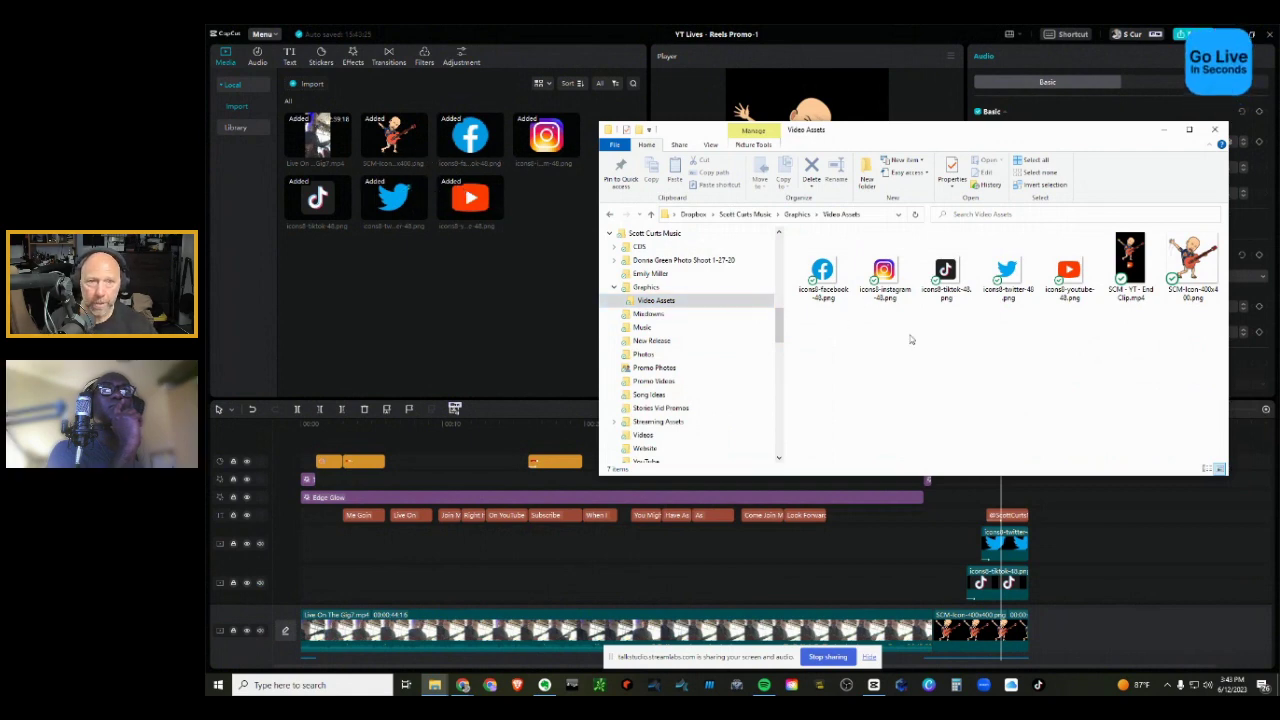
left_click_drag(1198, 342, 858, 336)
left_click_drag(1130, 384, 796, 232)
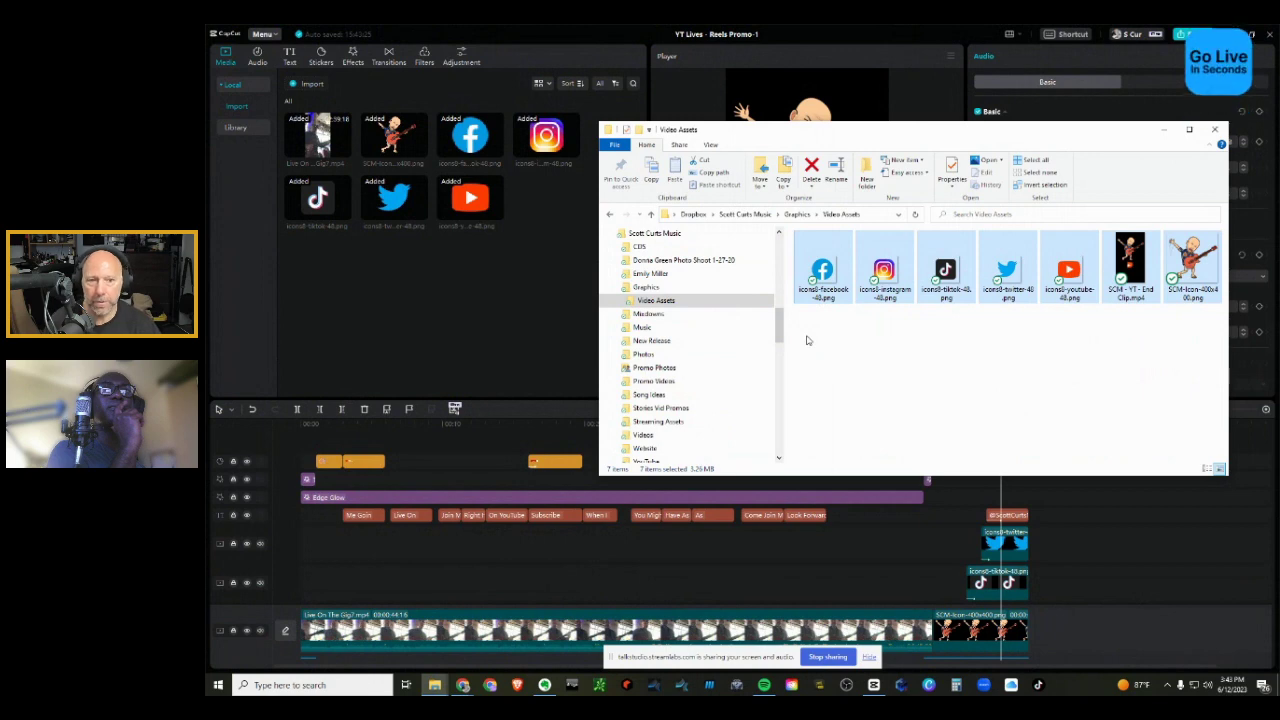
Step: Switch back to CapCut, leave the Reels promo and open the SCM - YT - End Clip project
left_click(525, 30)
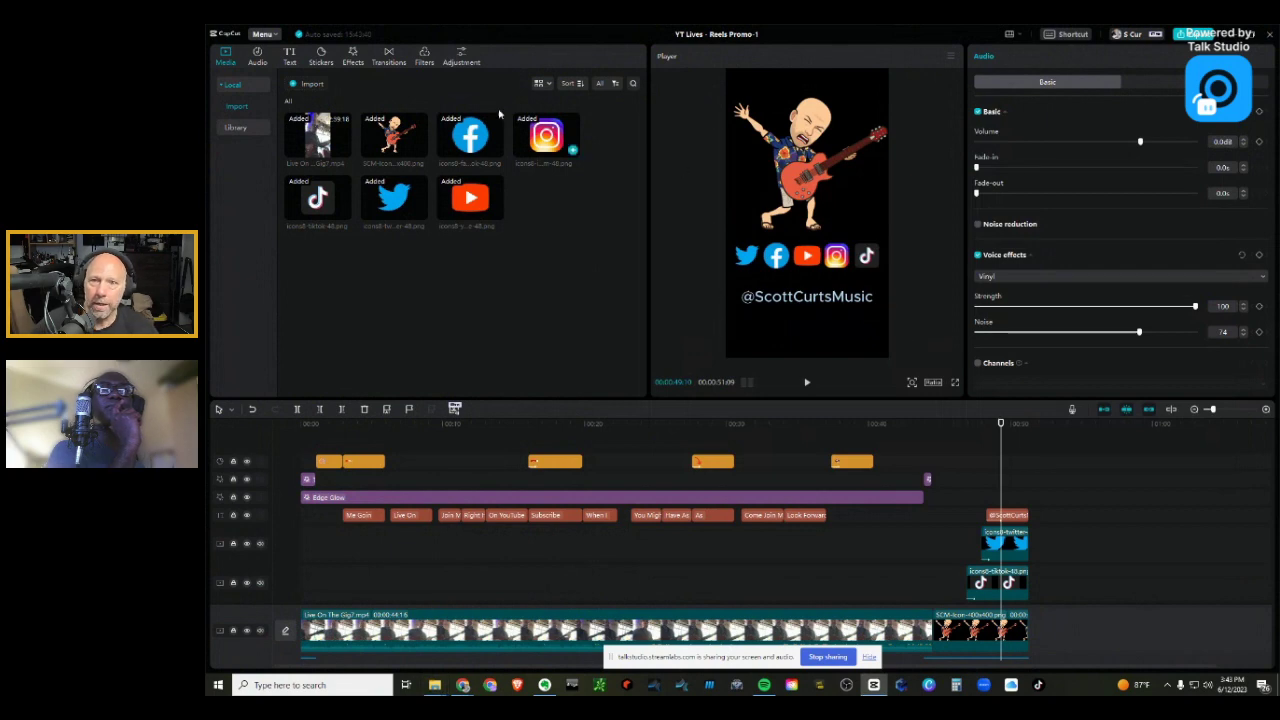
left_click(261, 34)
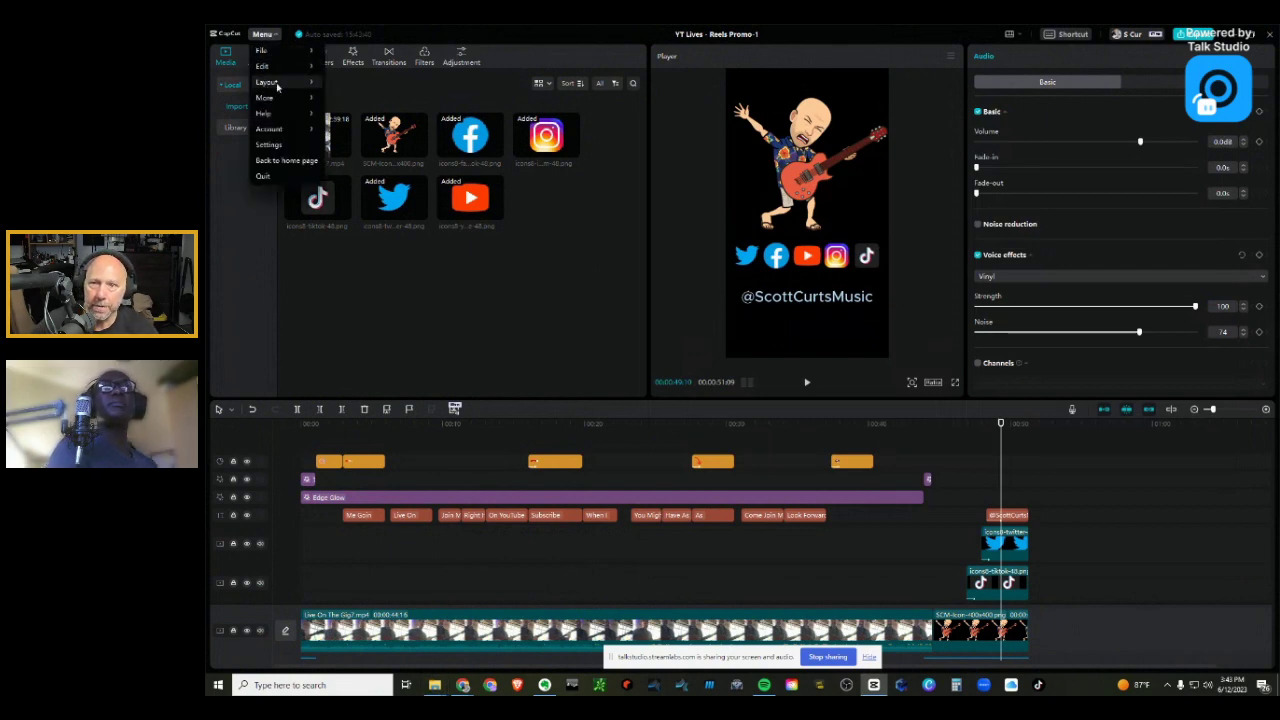
left_click(280, 172)
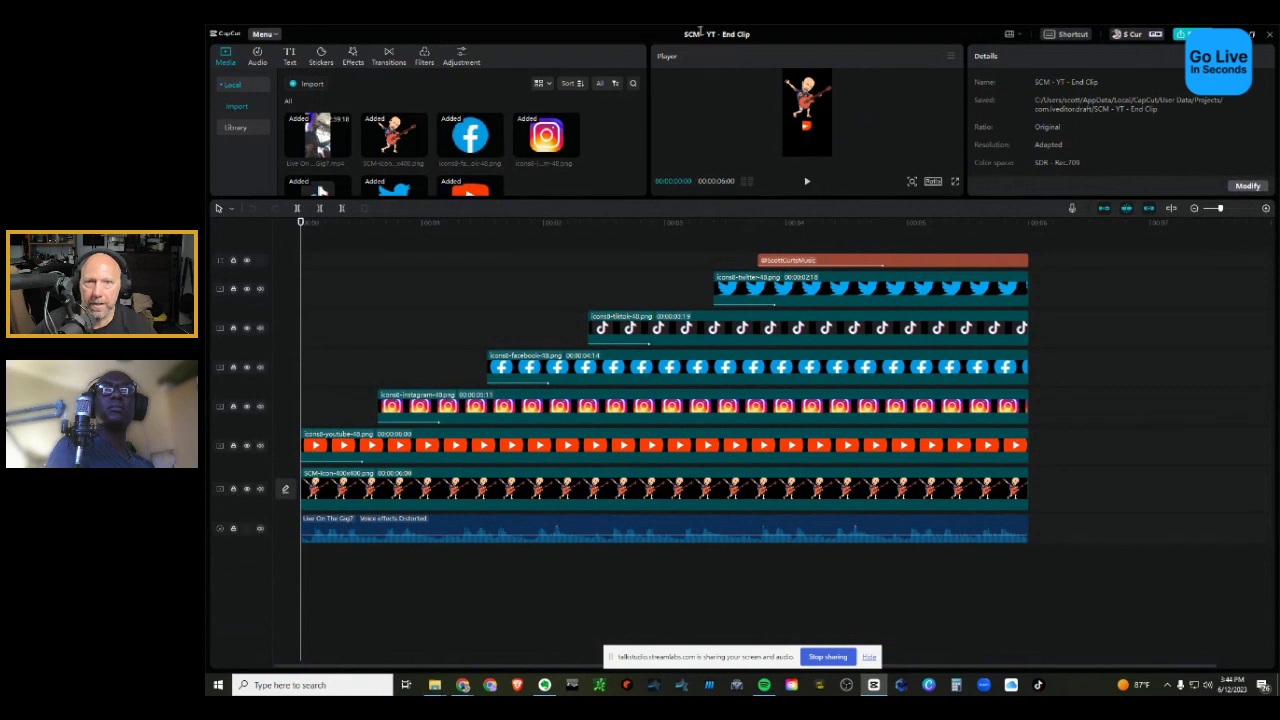
Step: Return to the home page to view the saved projects, and go back into SCM - YT - End Clip
left_click(263, 34)
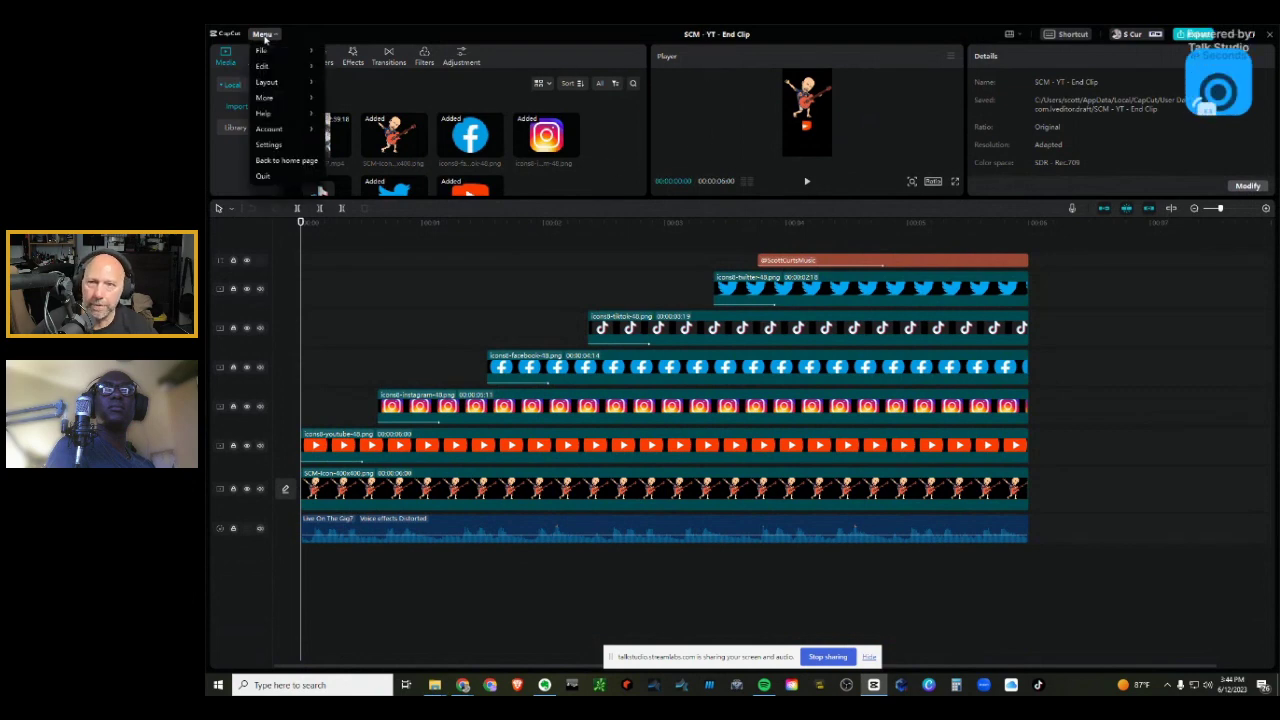
left_click(285, 162)
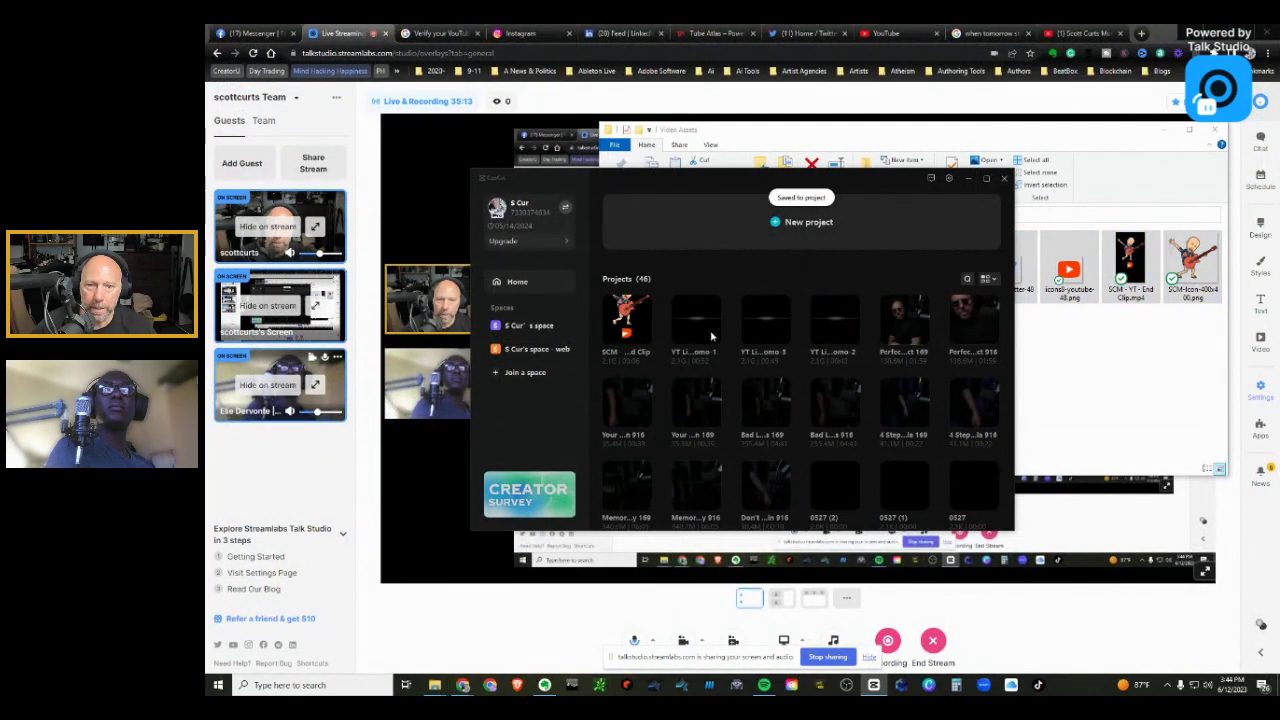
right_click(688, 328)
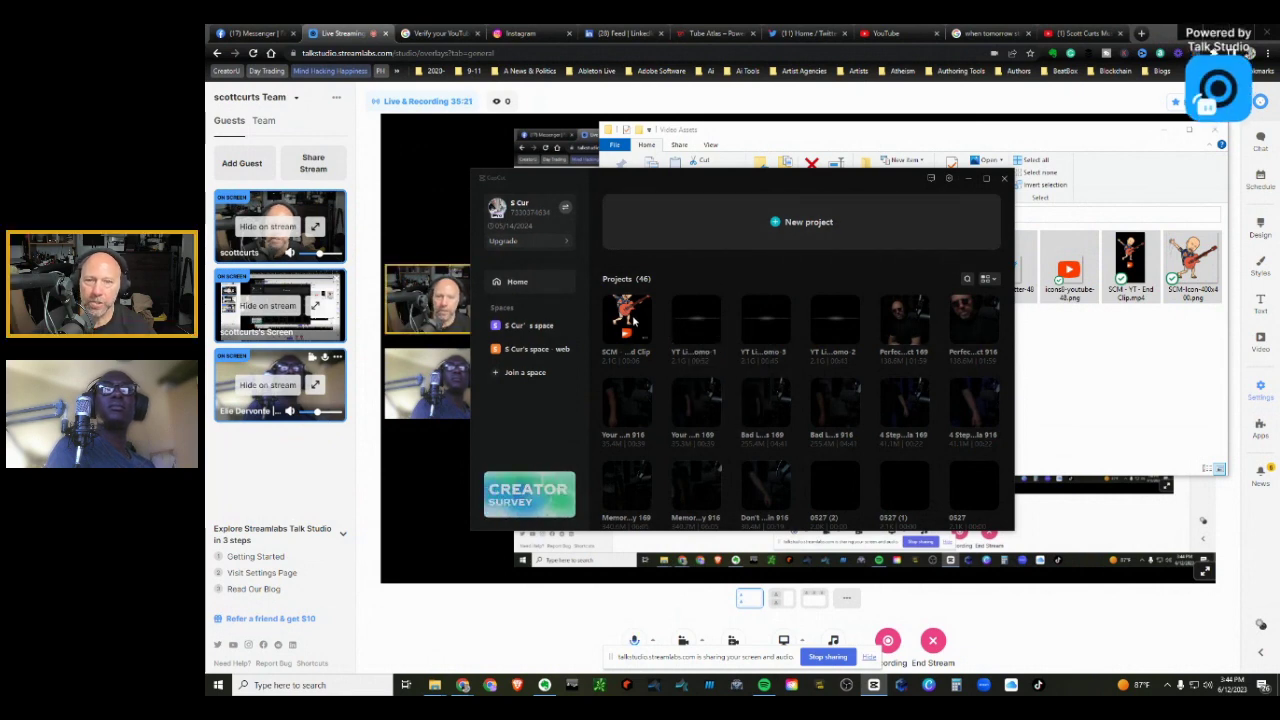
key("alt+Tab")
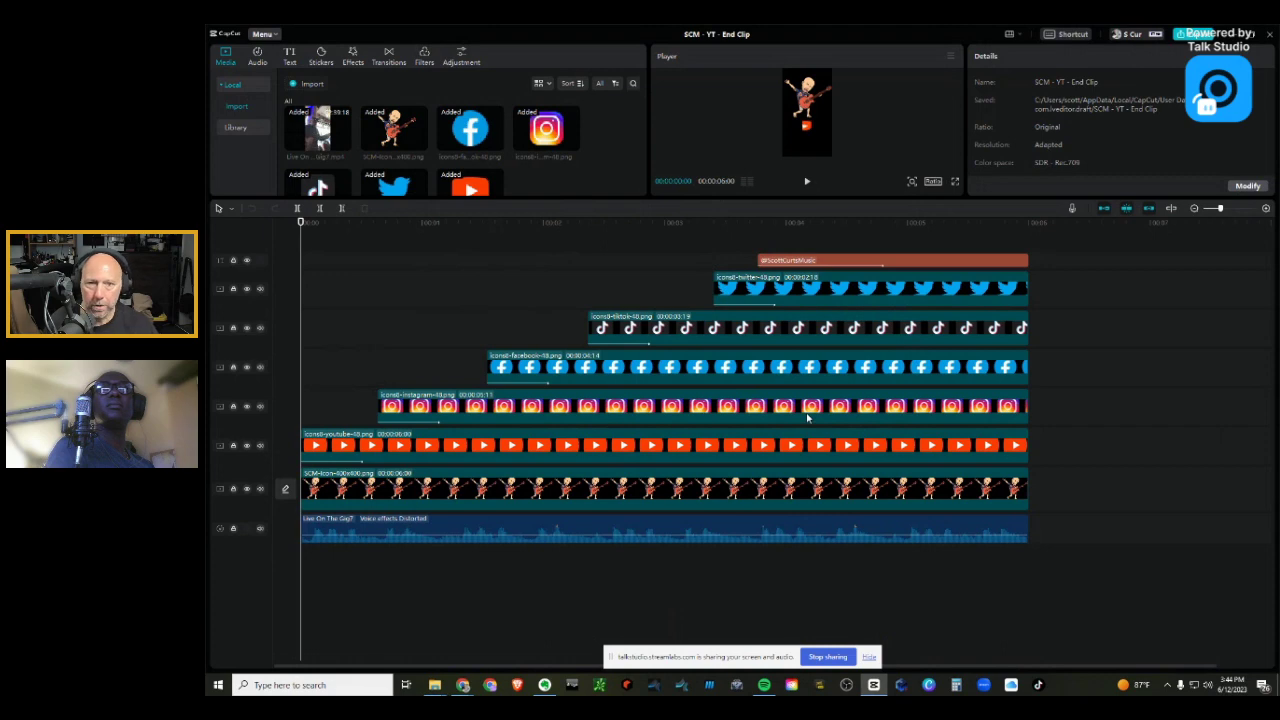
Step: Zoom out the end clip's timeline and play the project from its start
scroll(807, 418, "down", 5, "ctrl")
key("space")
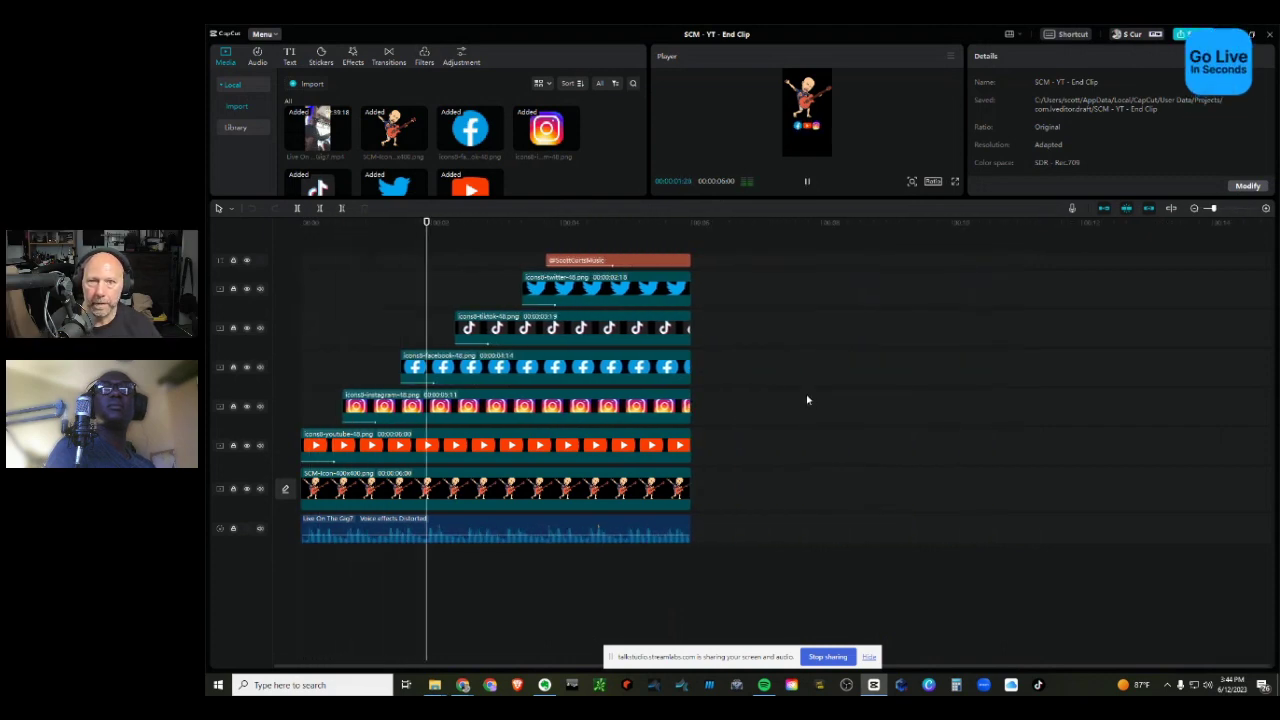
key("space")
Step: Switch to the Video Assets folder in File Explorer, select SCM - YT - End Clip.mp4 and reposition the folder window over the editor
key("alt+Tab")
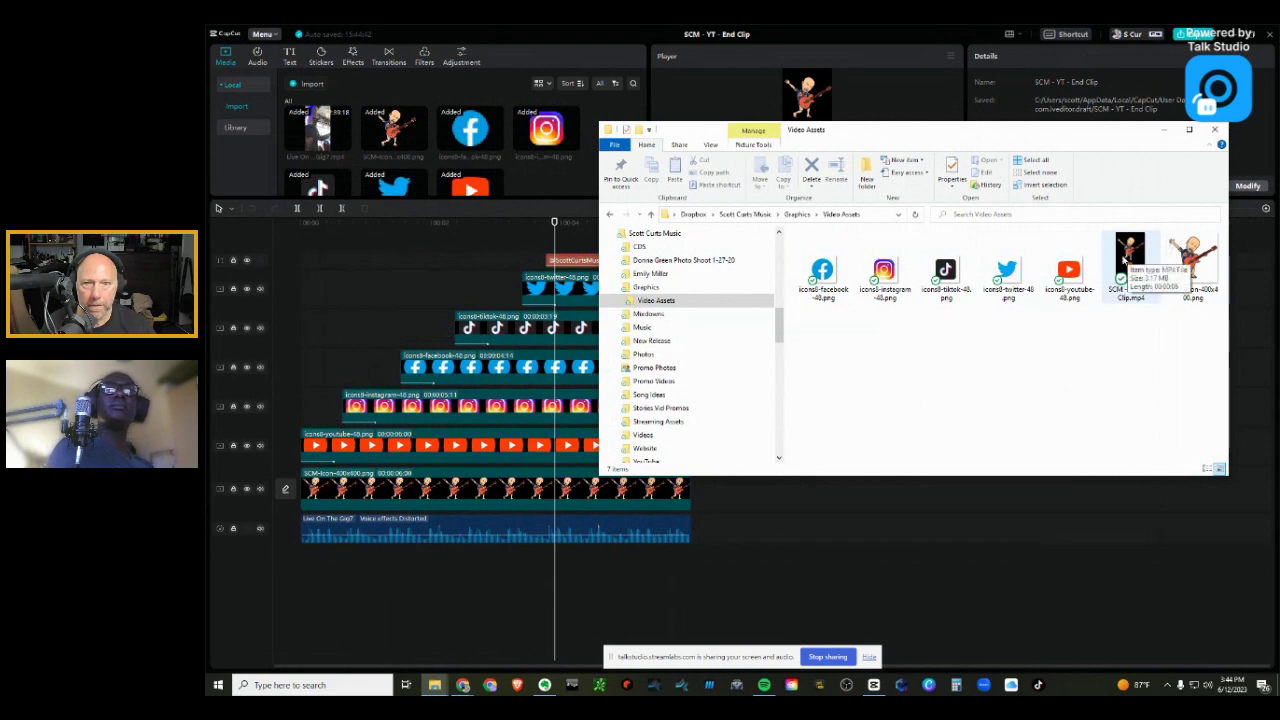
left_click(1127, 258)
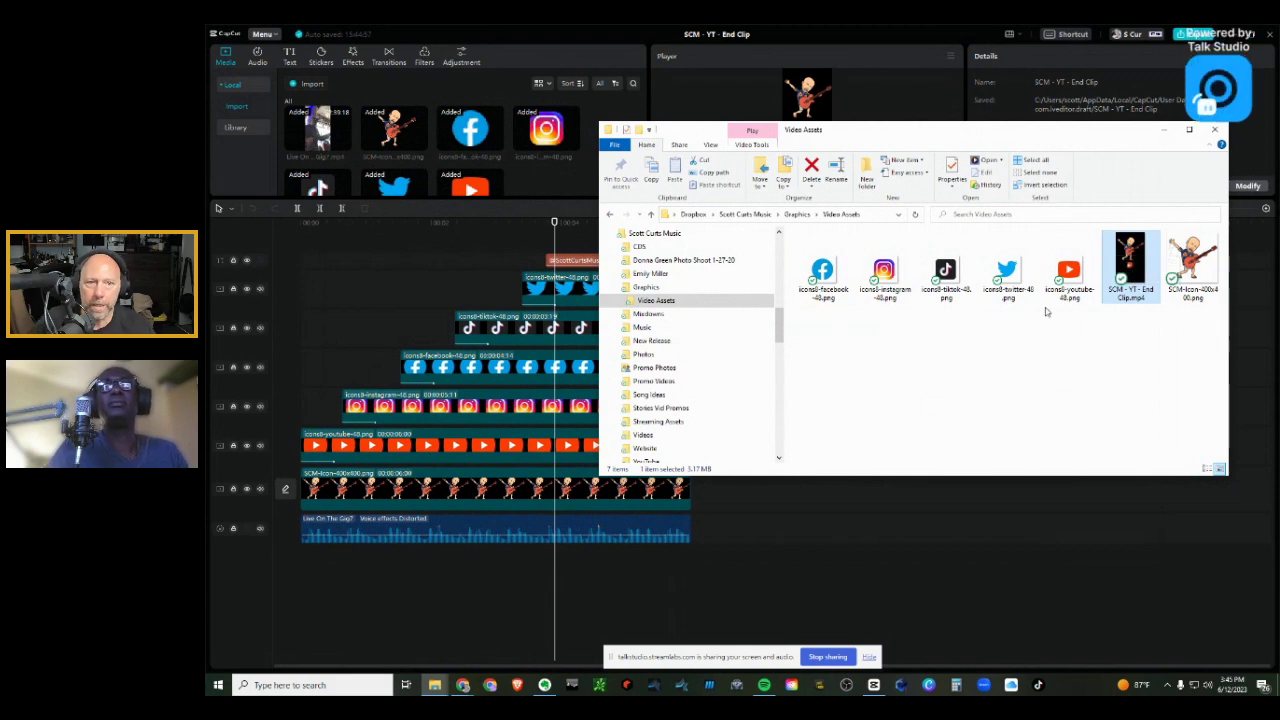
left_click_drag(936, 133, 940, 227)
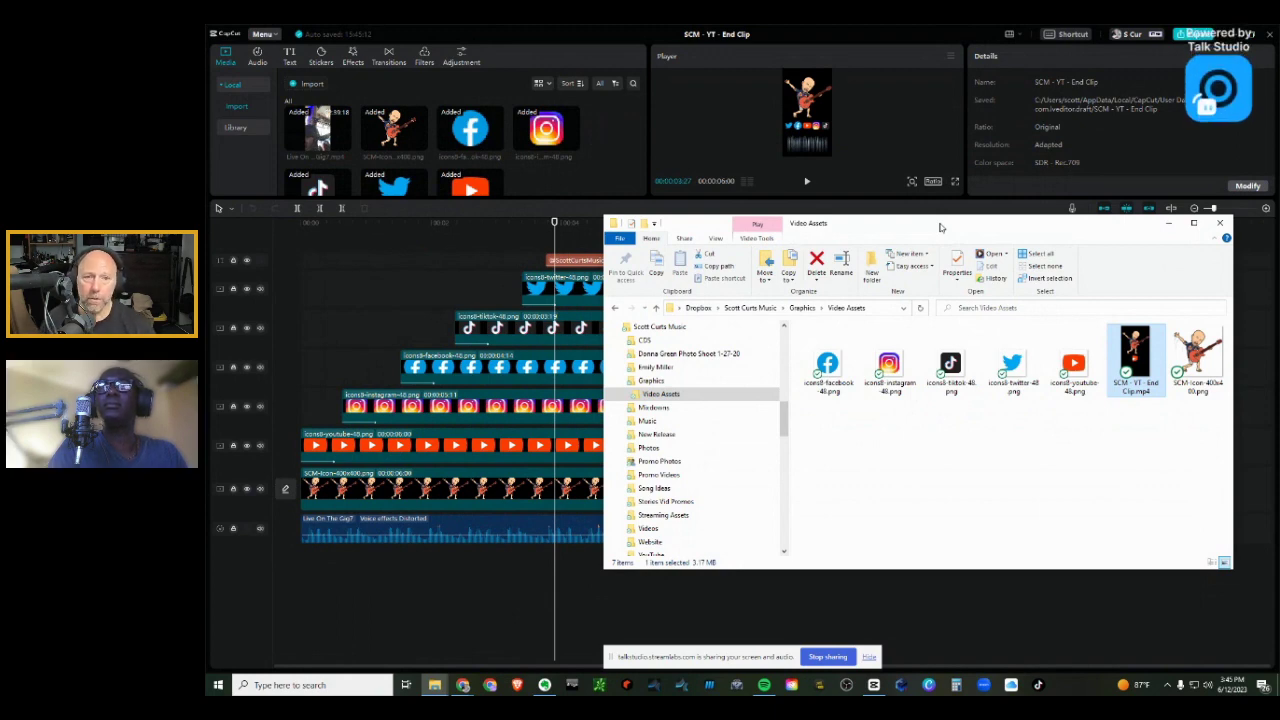
left_click_drag(944, 224, 908, 176)
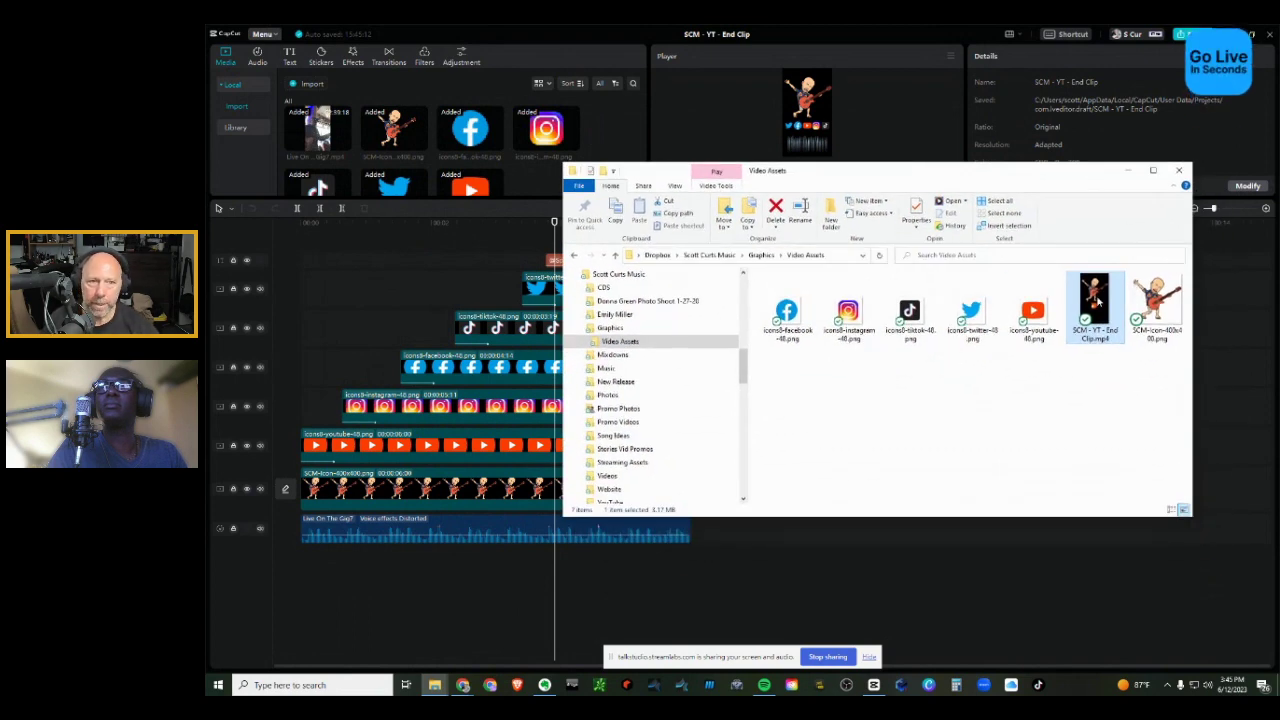
left_click_drag(1001, 377, 759, 391)
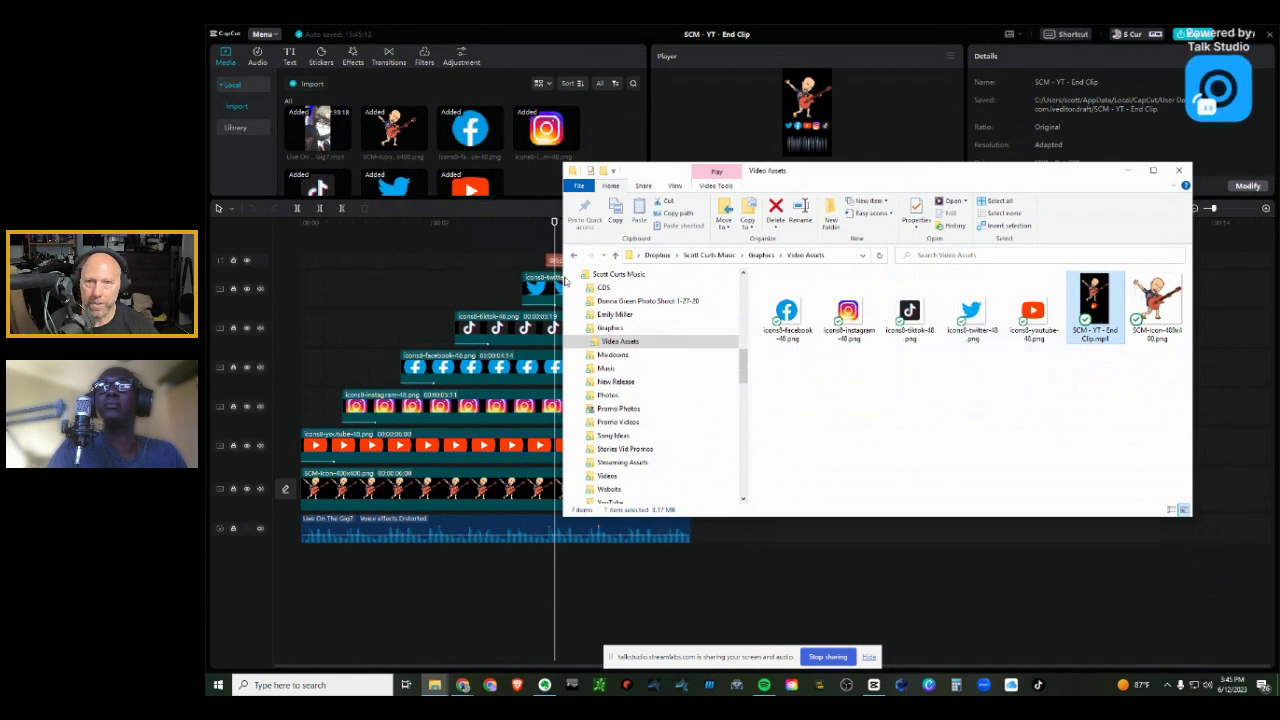
left_click_drag(1066, 178, 1101, 142)
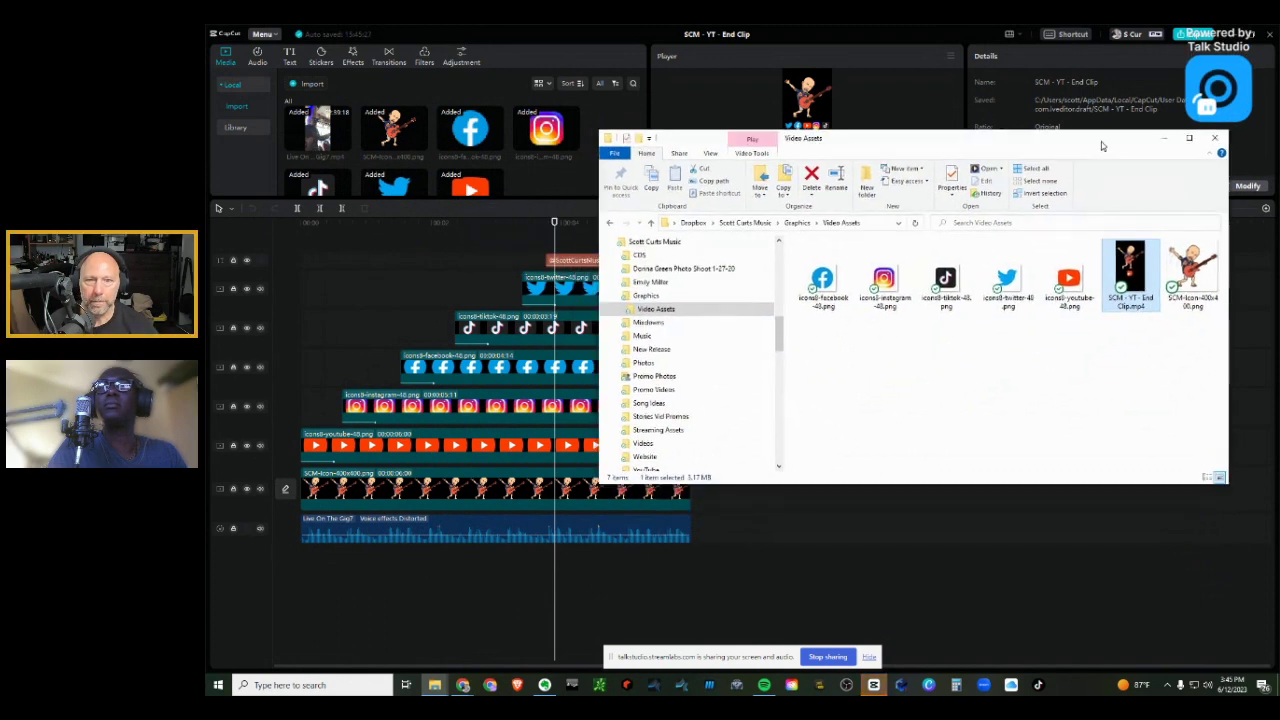
Step: Switch back to CapCut, return to the home page and open the Perfectly Imperfect 169 project
left_click(550, 33)
left_click(262, 34)
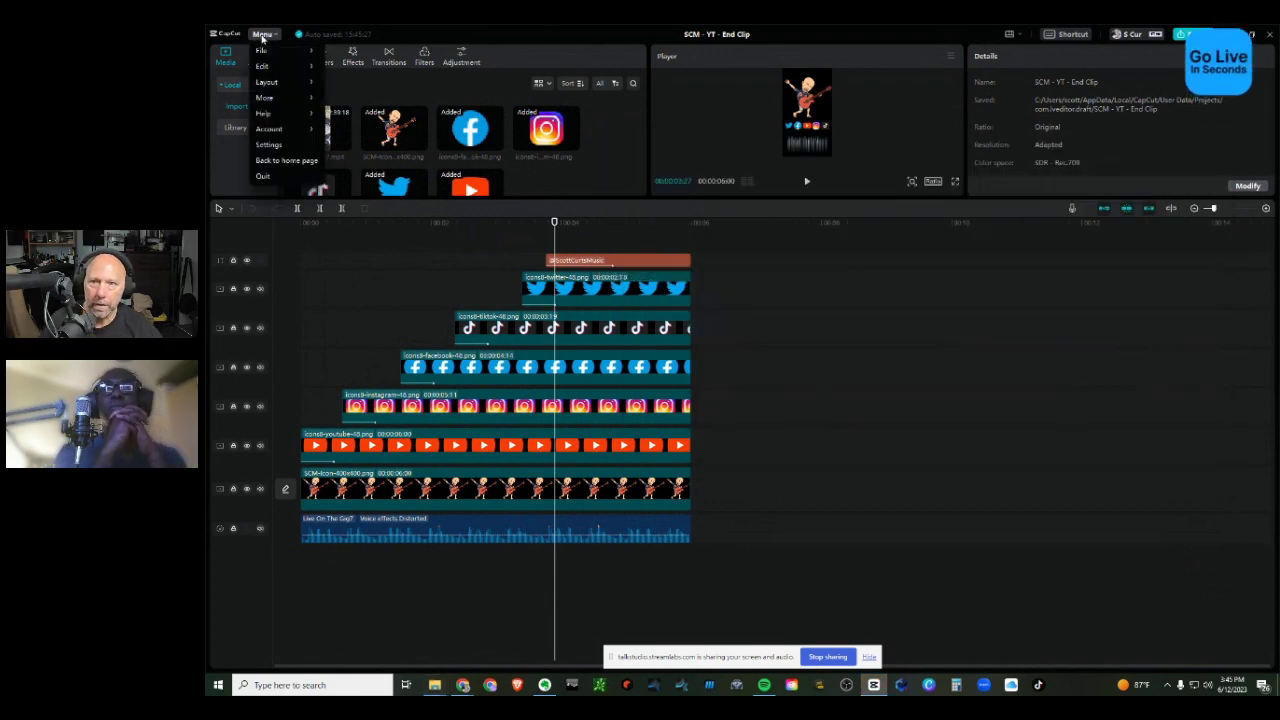
left_click(282, 160)
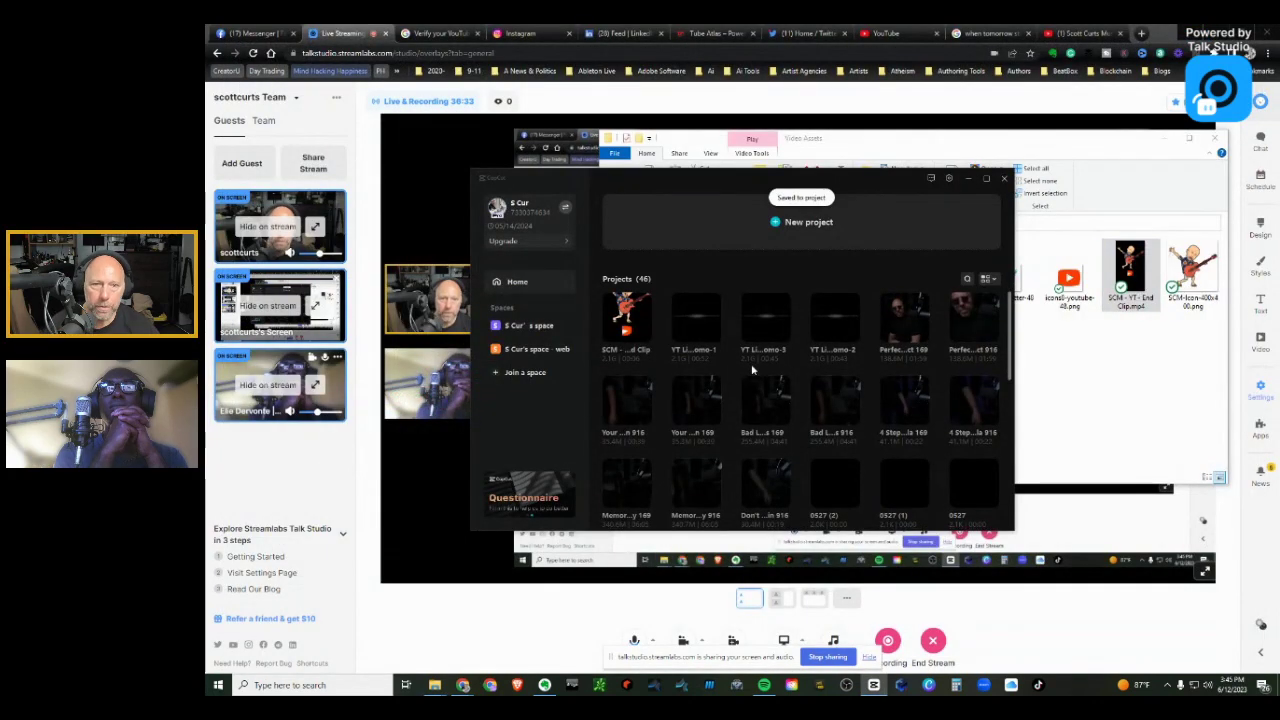
left_click(903, 317)
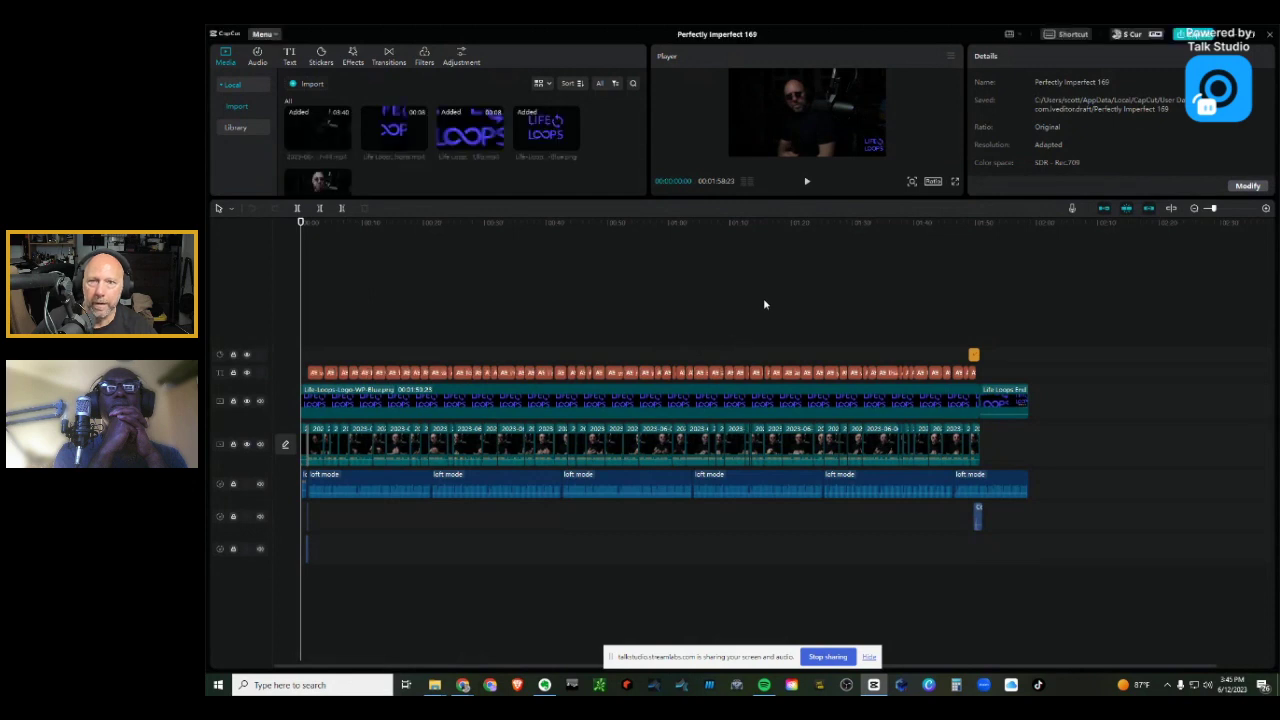
Step: Enlarge the media and player area, and preview the blue Life Loops logo image and the widescreen Life Loops end clip
left_click_drag(574, 197, 568, 331)
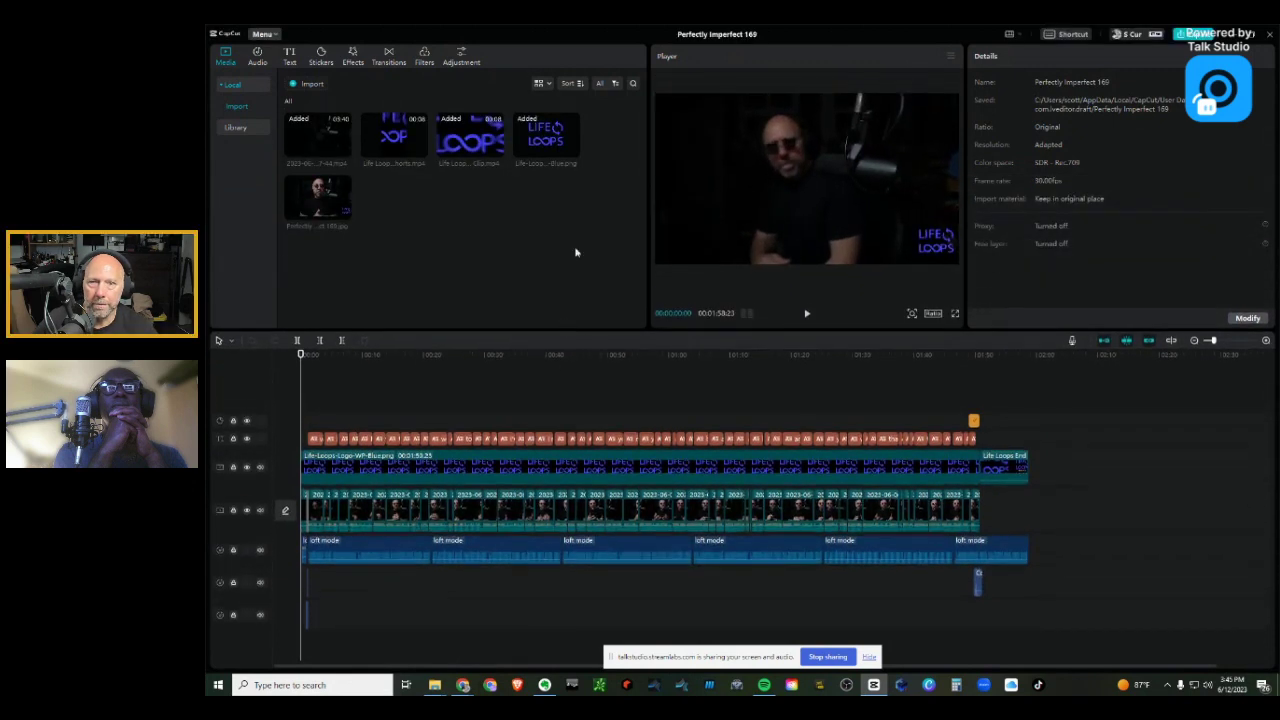
left_click(544, 141)
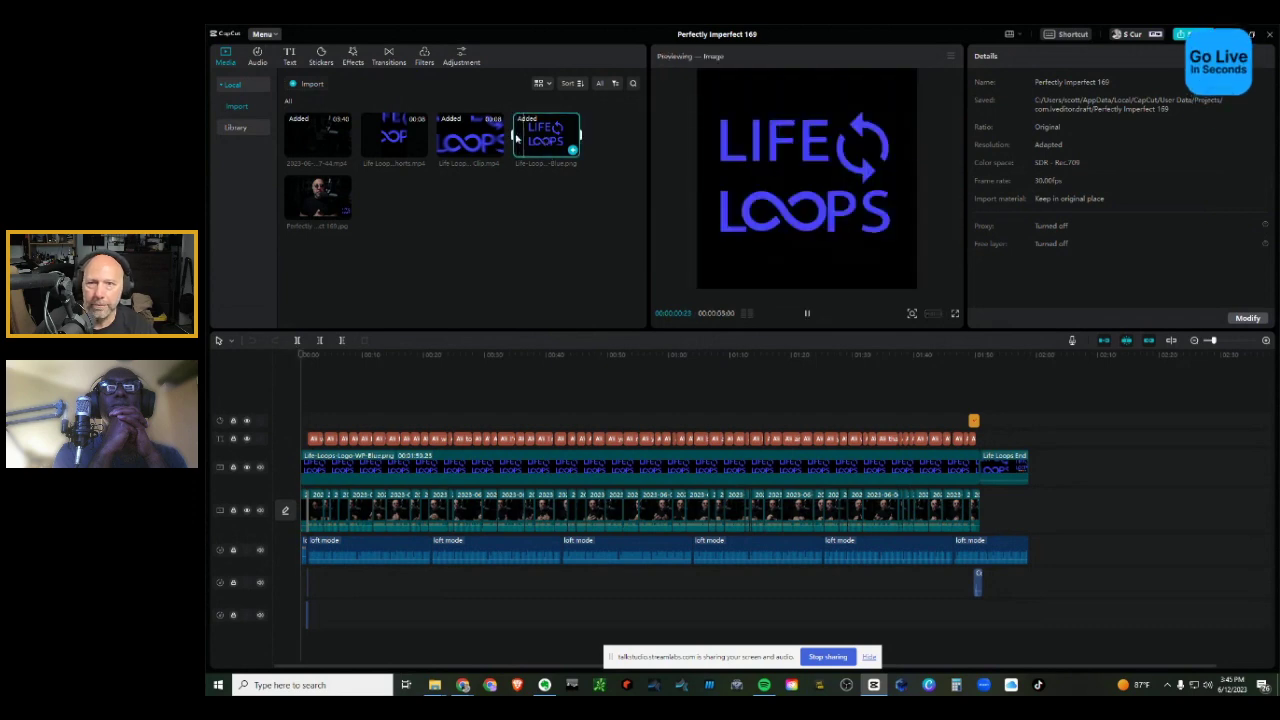
left_click(468, 141)
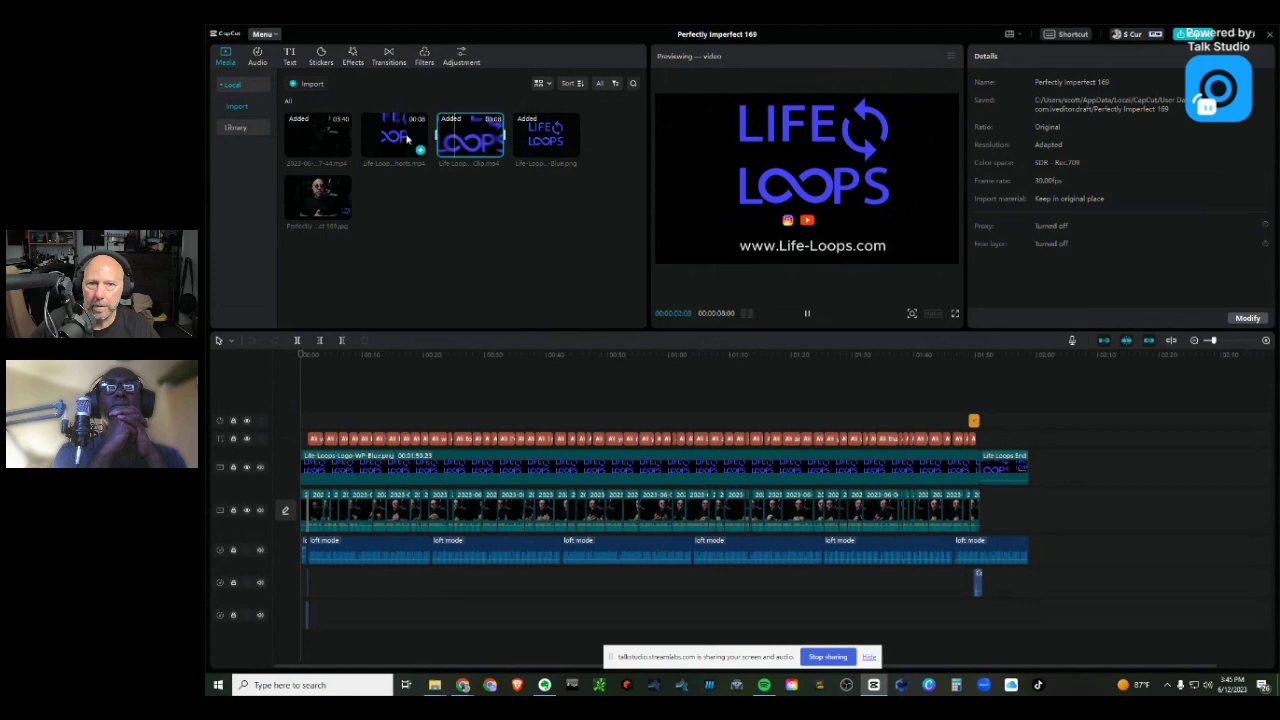
Step: Play the timeline's closing Life Loops end clip, and preview the vertical shorts version from the media library
left_click(984, 355)
key("space")
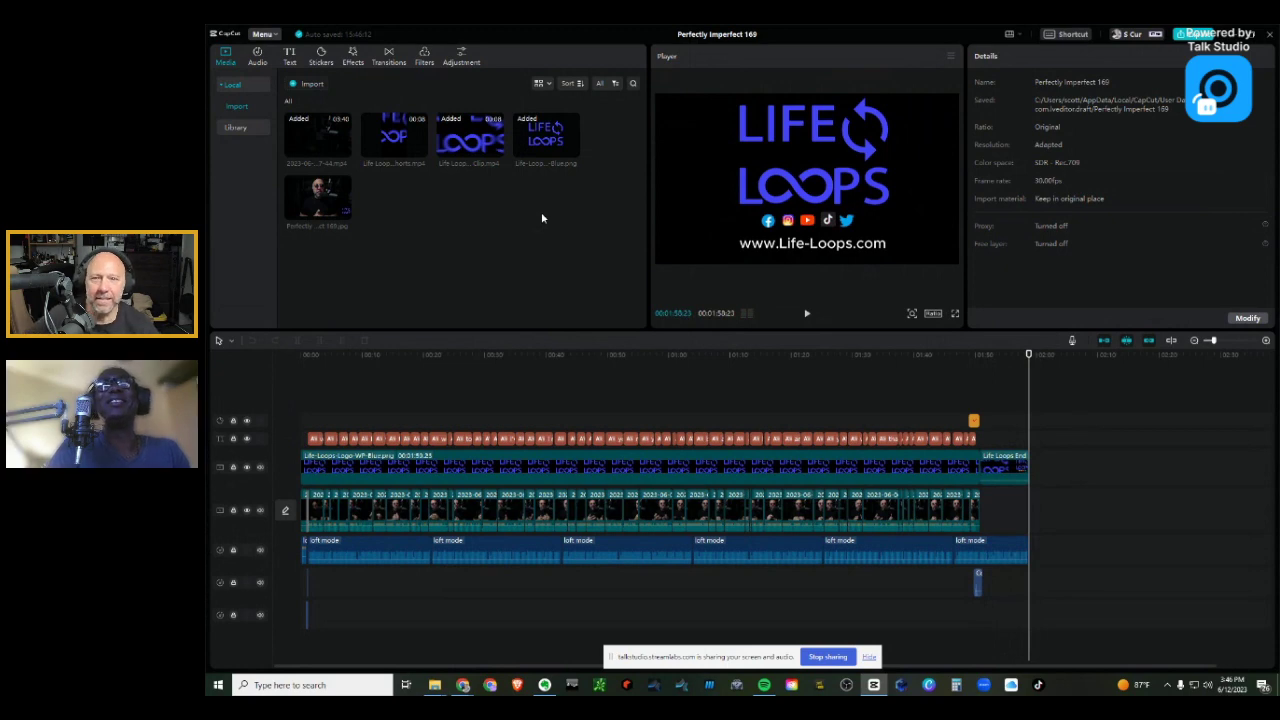
left_click(395, 135)
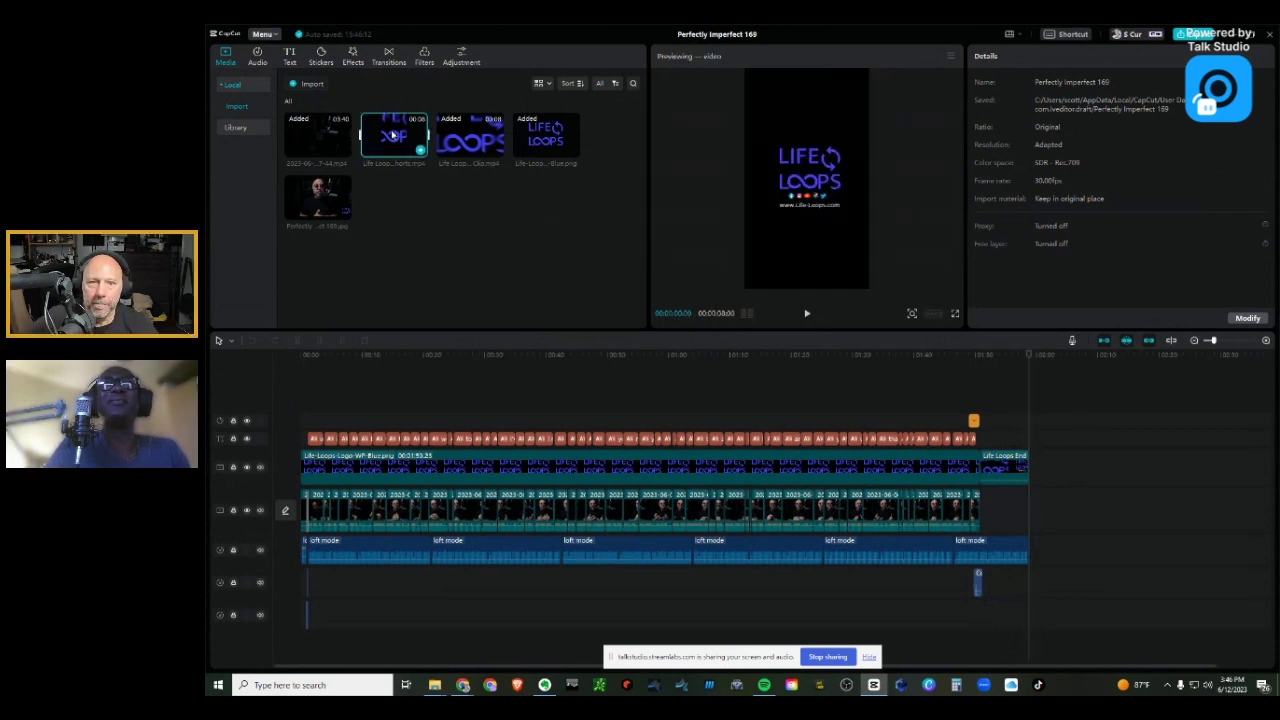
left_click(508, 180)
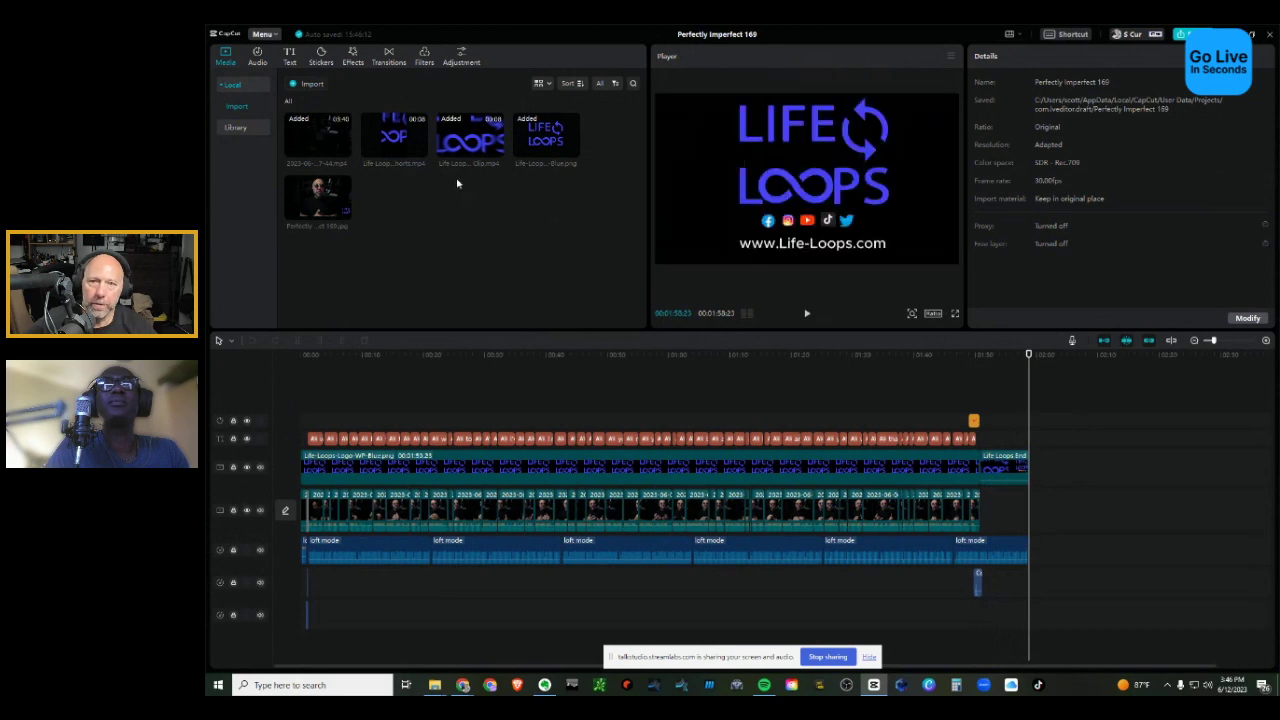
Step: Play the Perfectly Imperfect 169 timeline briefly from about one minute, and again from its start to about 9 seconds
left_click(664, 355)
key("space")
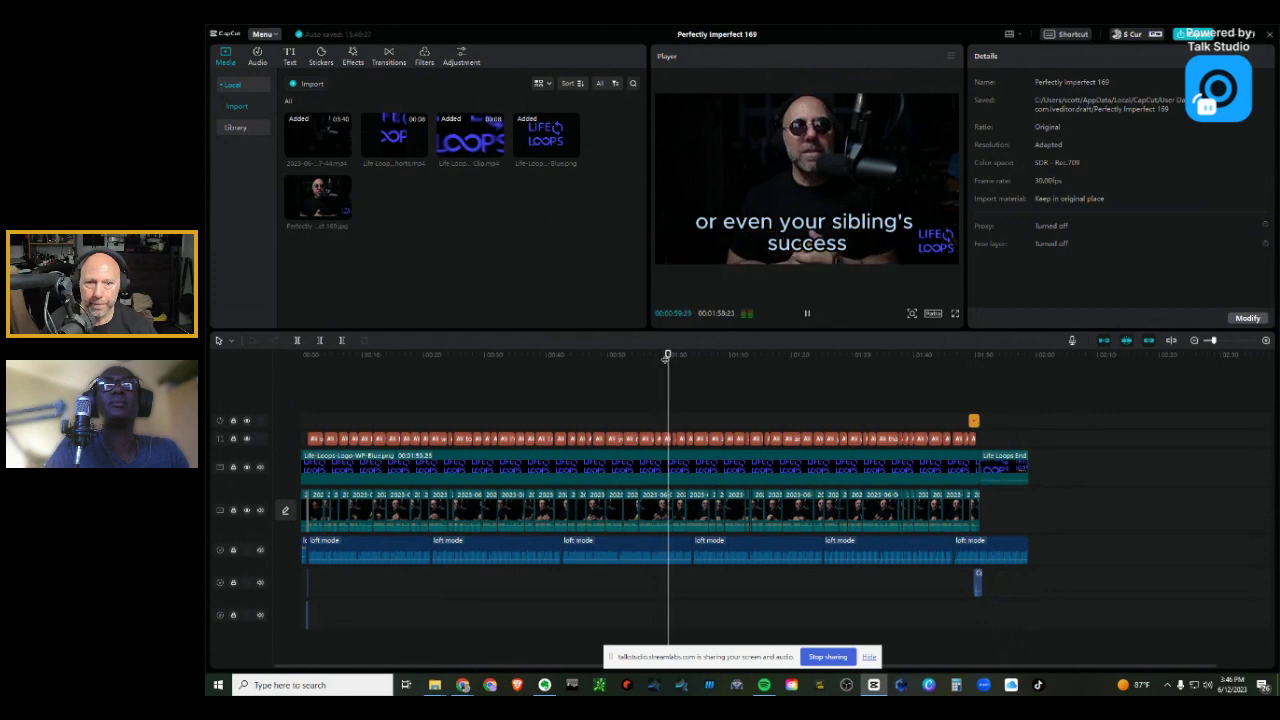
left_click_drag(673, 356, 302, 358)
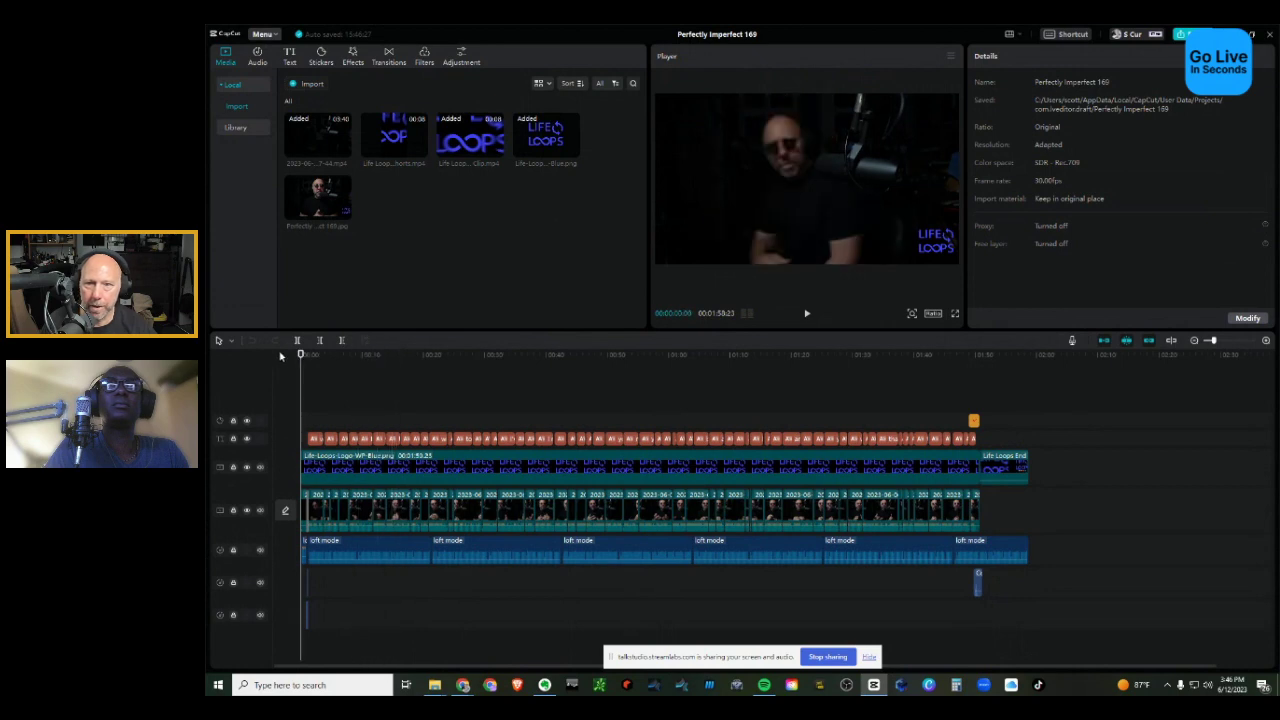
key("space")
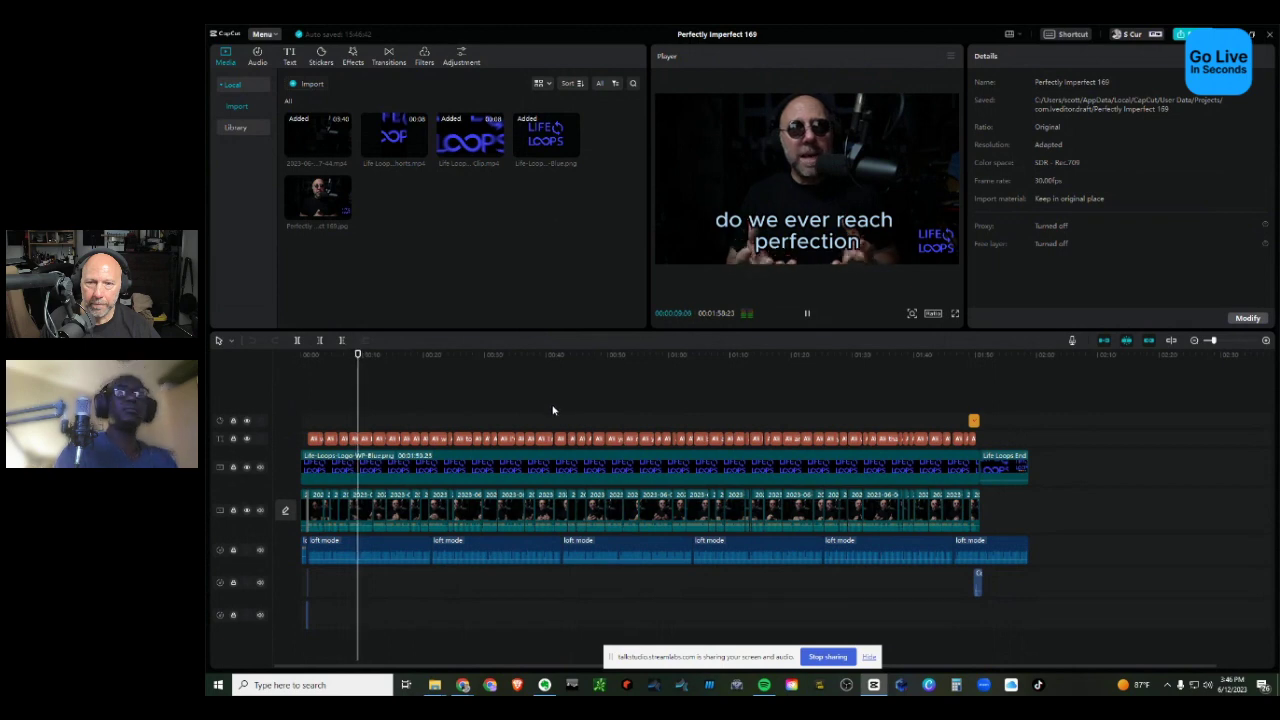
key("space")
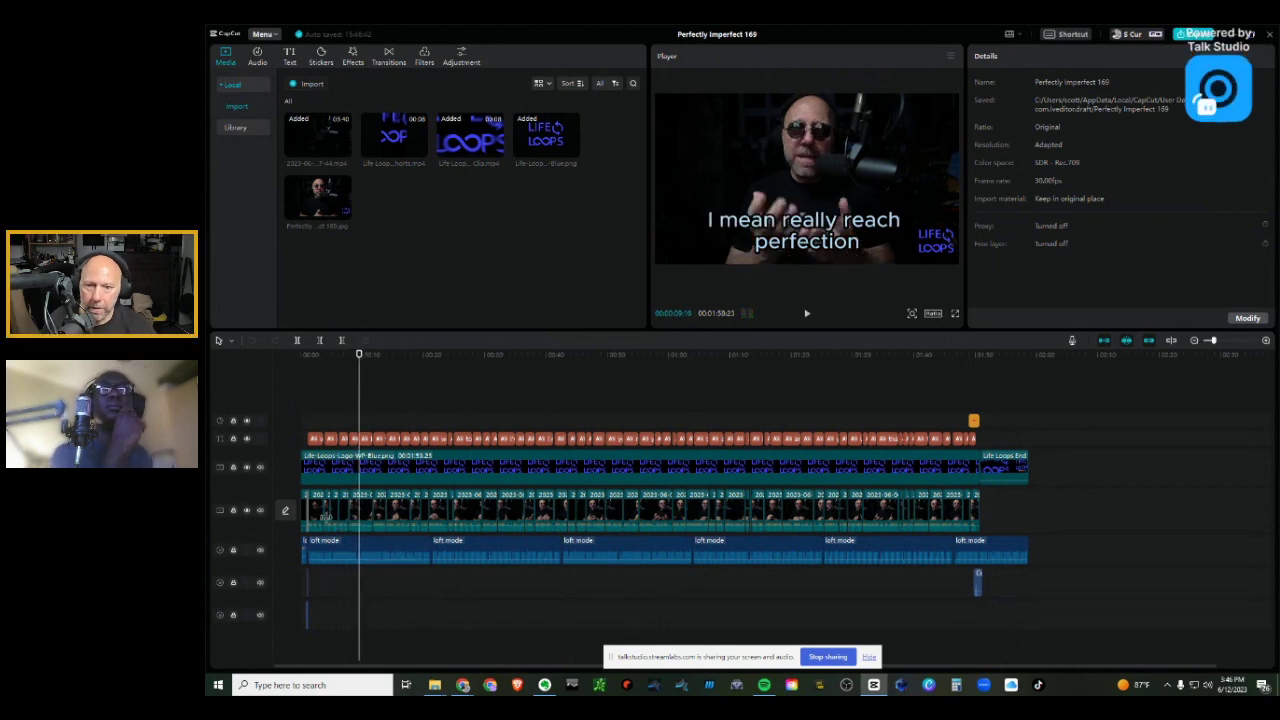
Step: Examine the cut video clips, captions, logo layer and loft mode music along the timeline at a closer scale
scroll(340, 516, "up", 1)
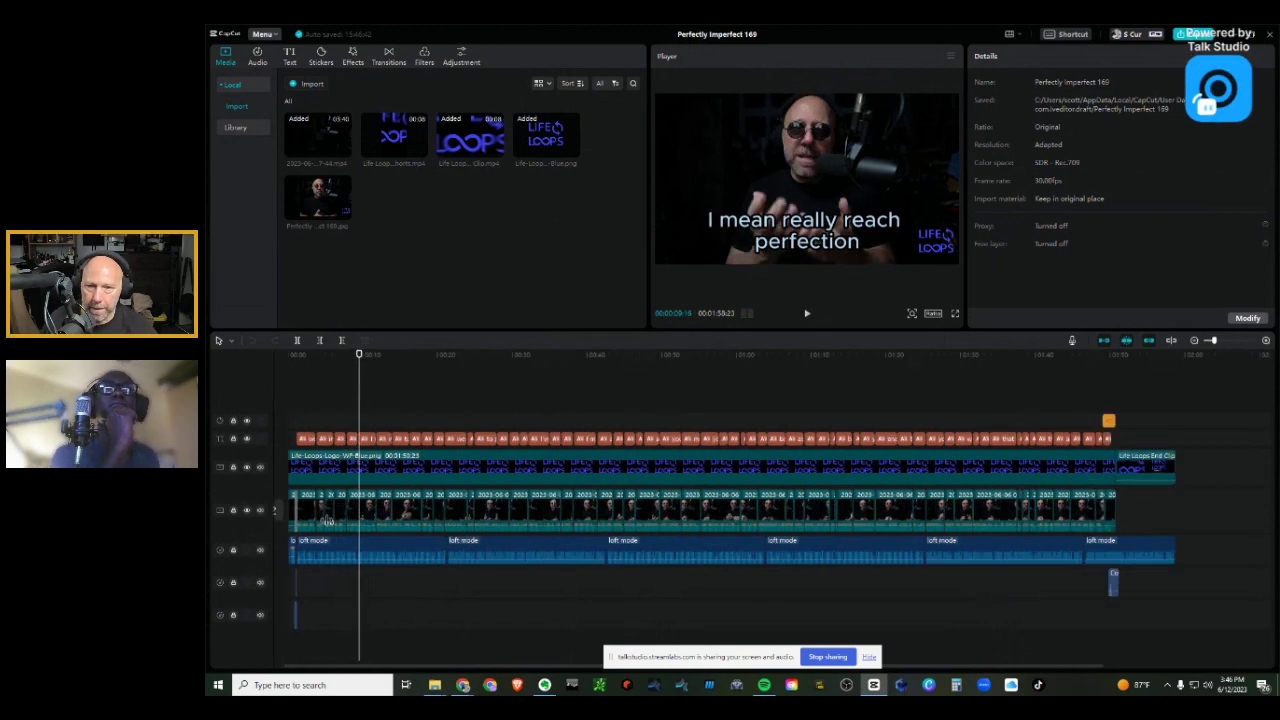
scroll(340, 516, "up", 2)
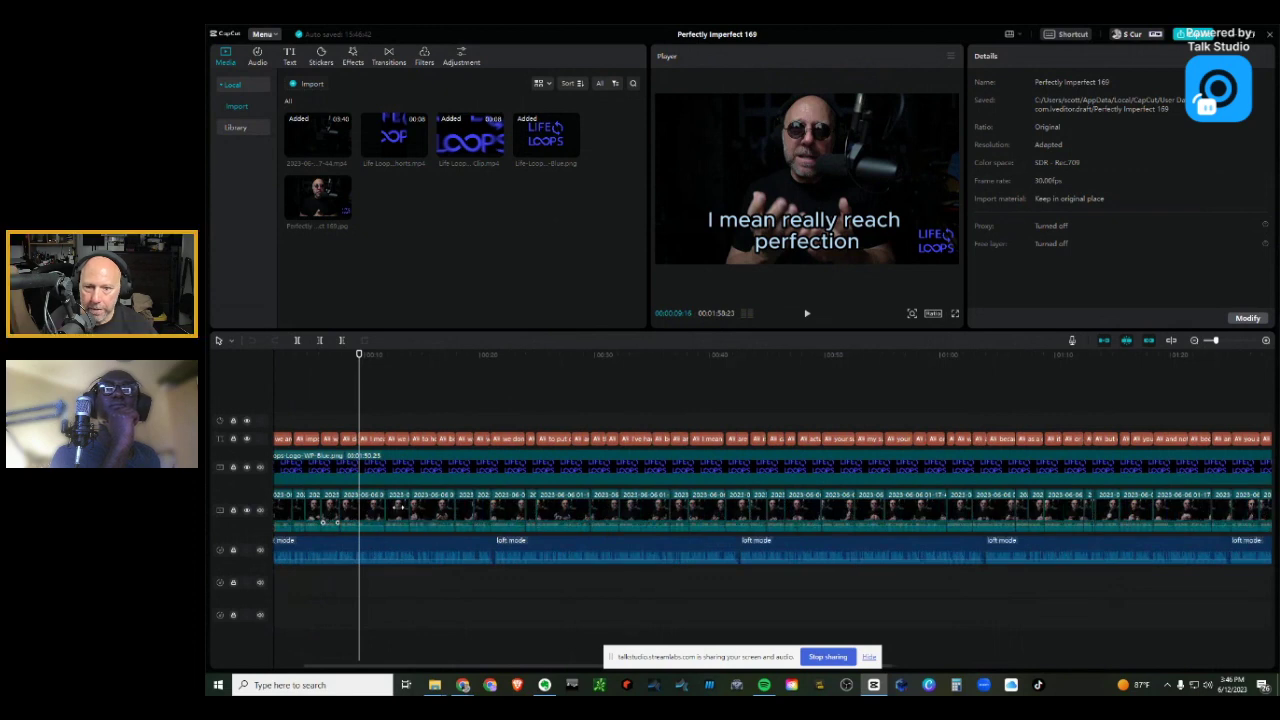
scroll(337, 520, "up", 1)
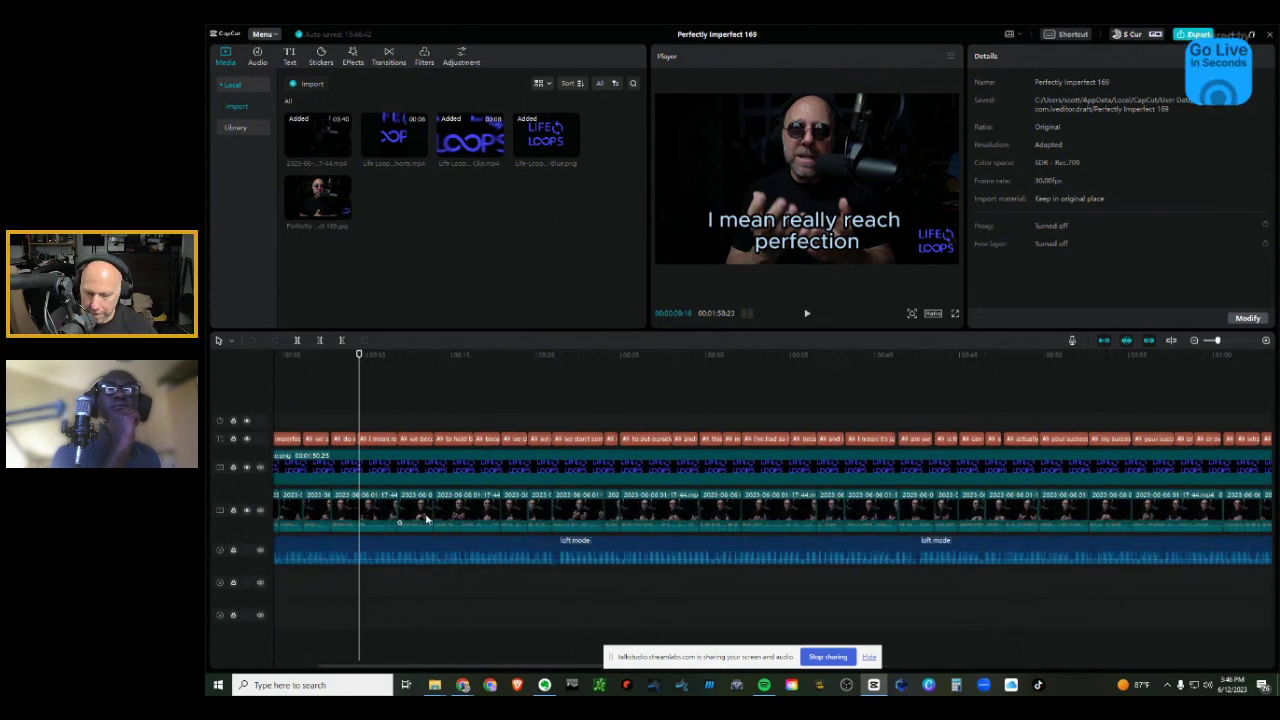
scroll(428, 517, "left", 2)
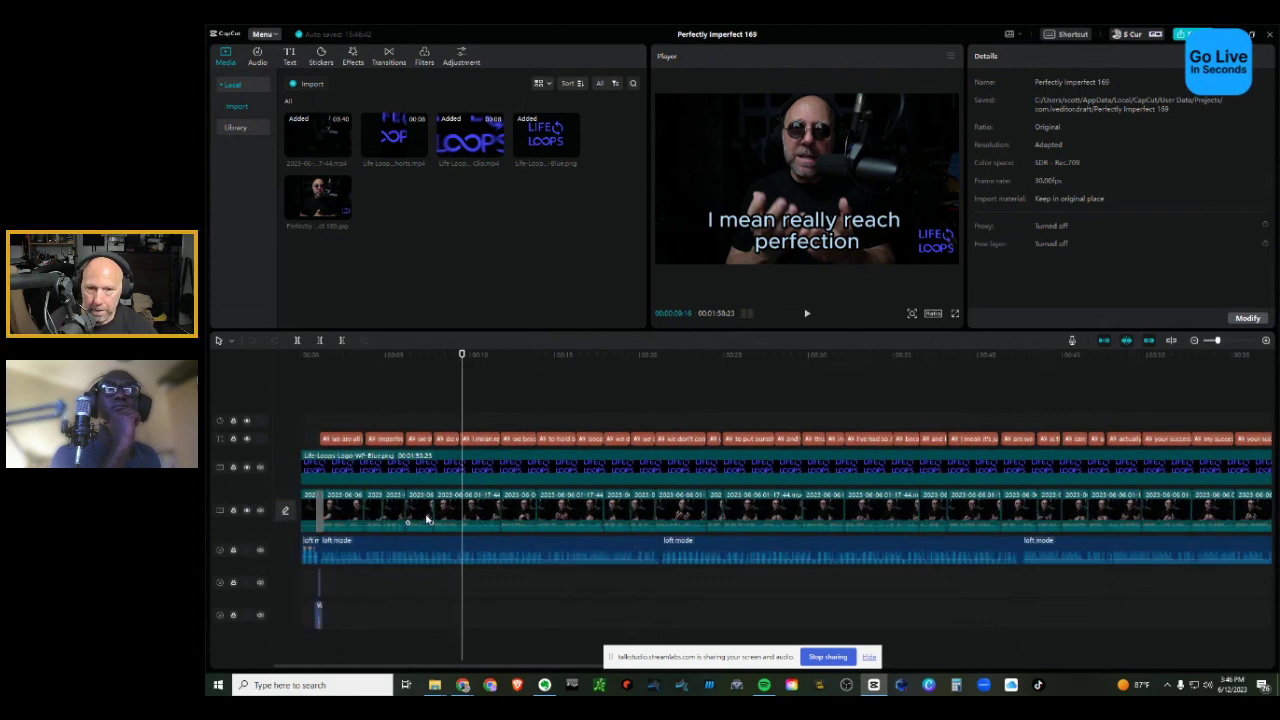
left_click(374, 592)
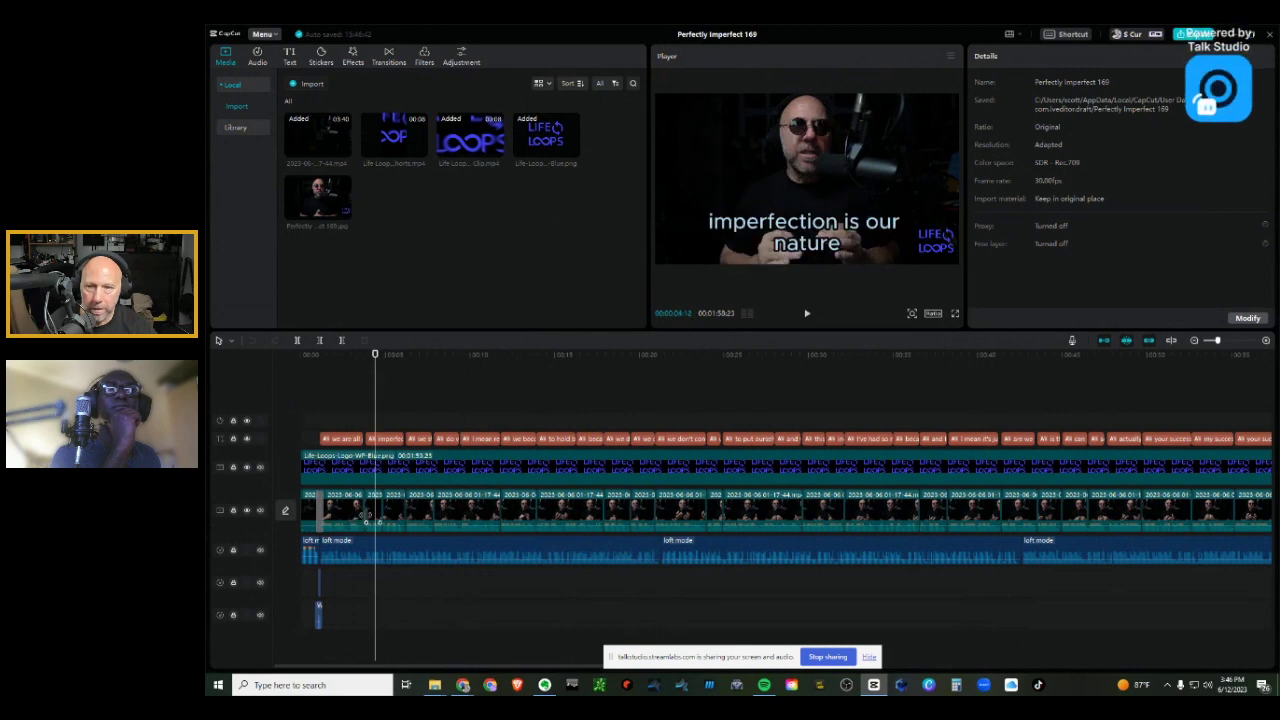
scroll(388, 517, "right", 3)
scroll(388, 517, "right", 2)
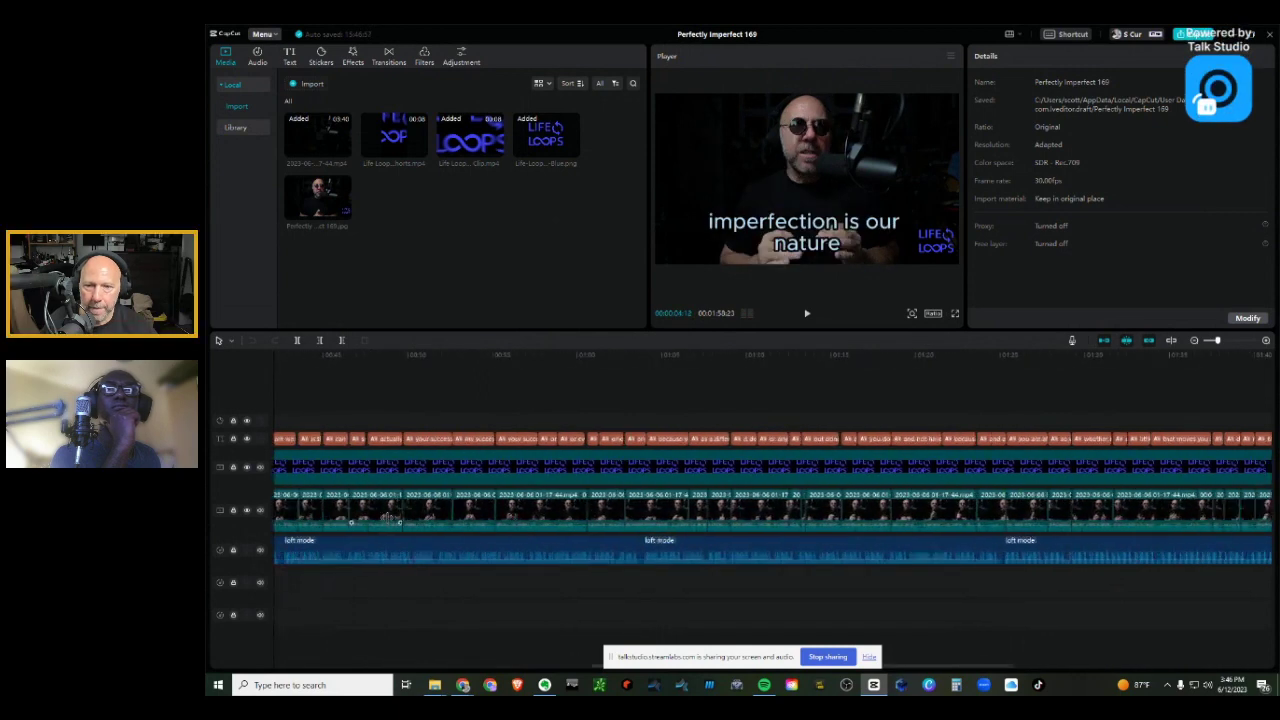
scroll(385, 521, "left", 5)
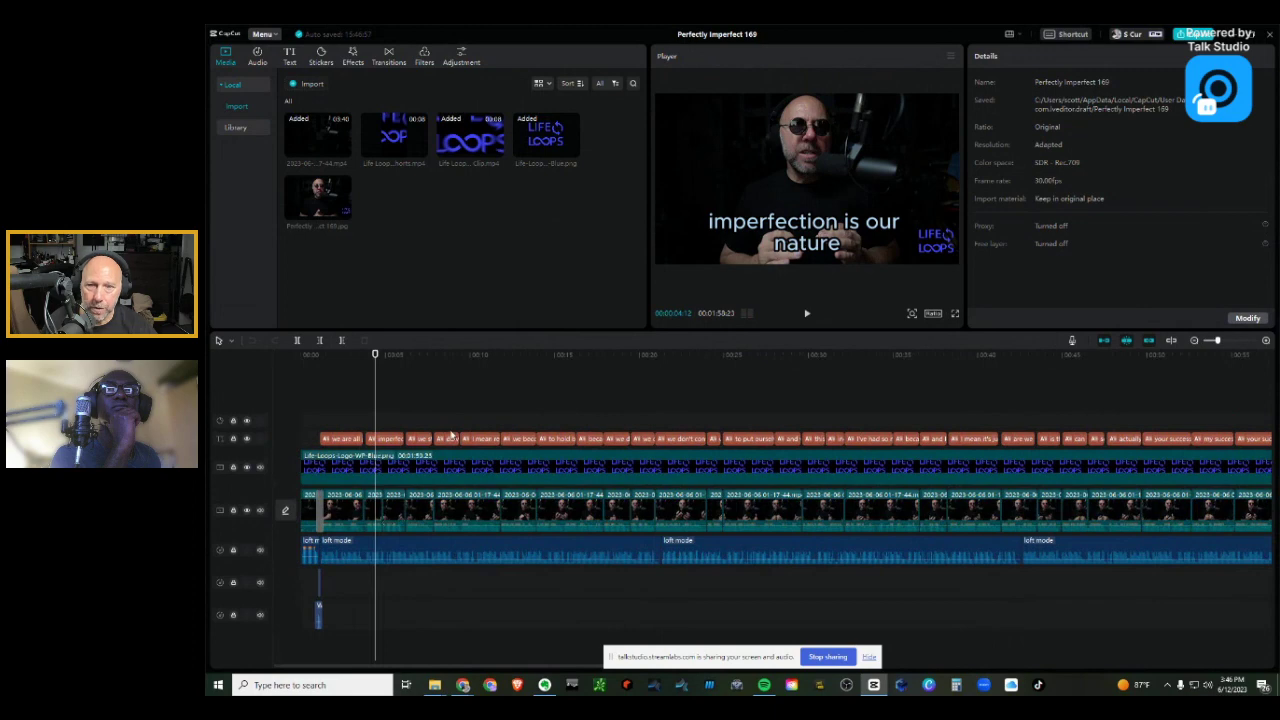
Step: Check the available clip actions for the main-track video clip near 10 seconds, and return the playhead to the timeline start
left_click(474, 511)
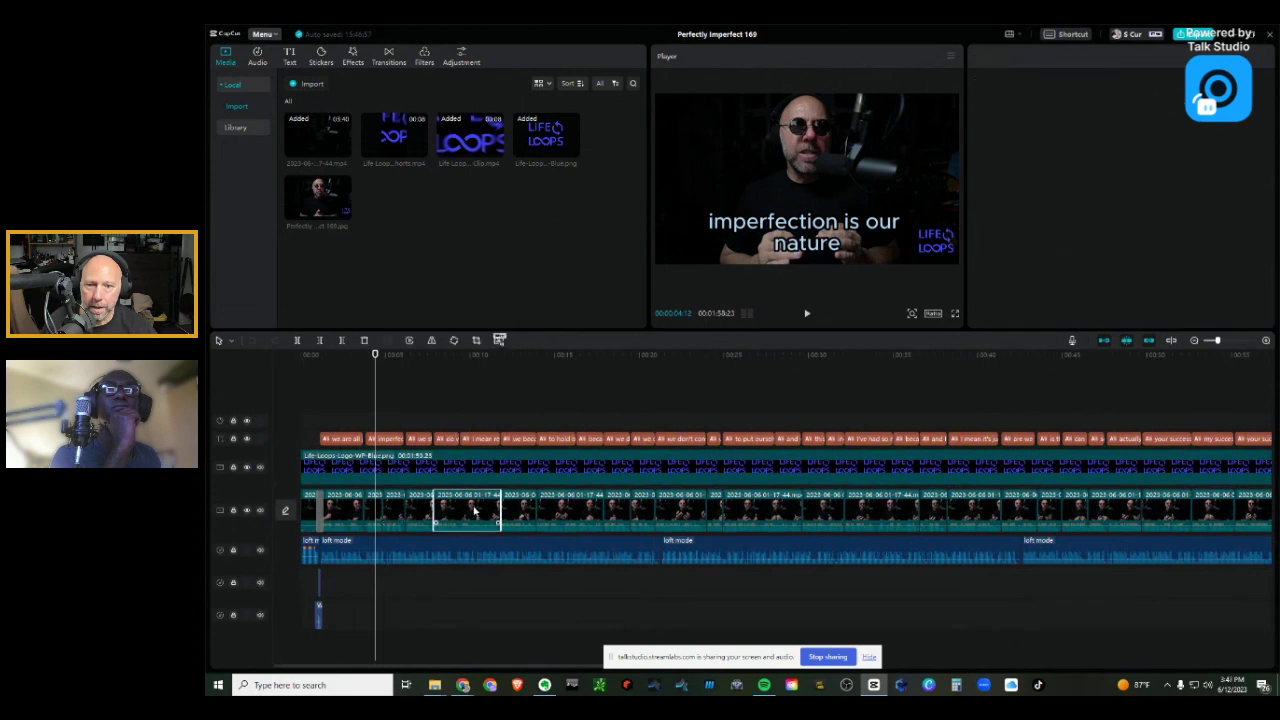
right_click(474, 511)
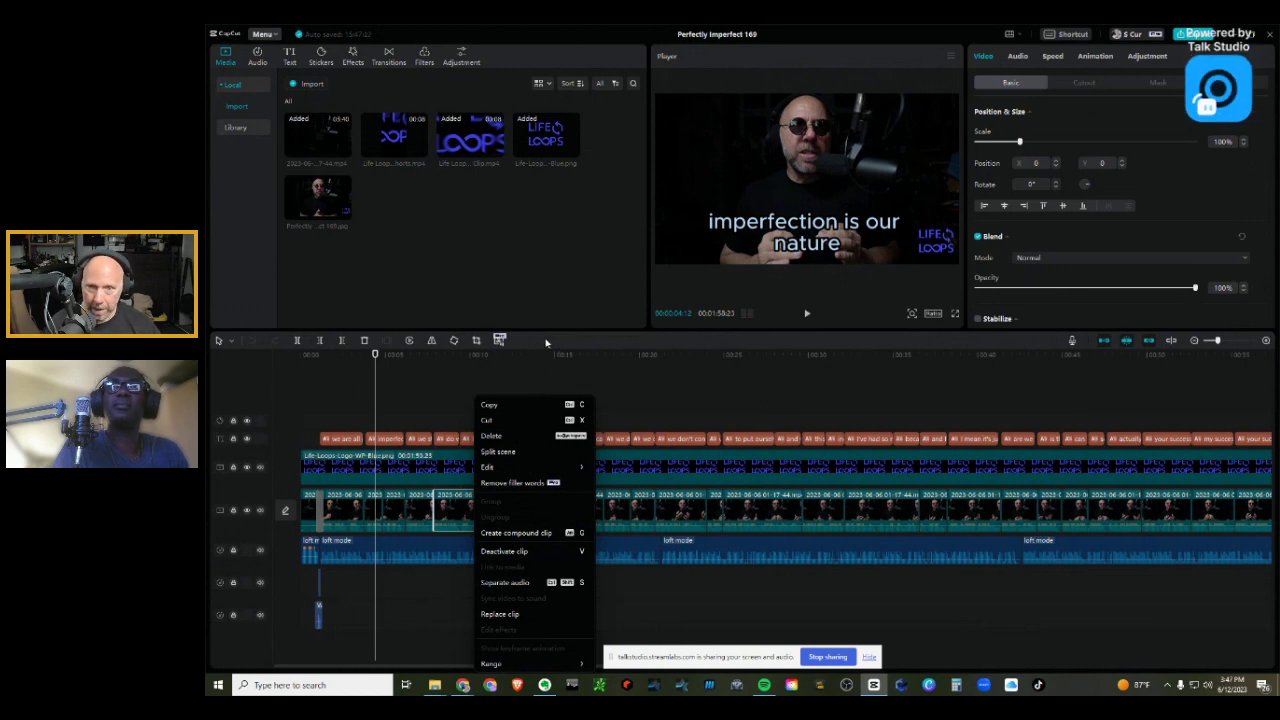
left_click(464, 394)
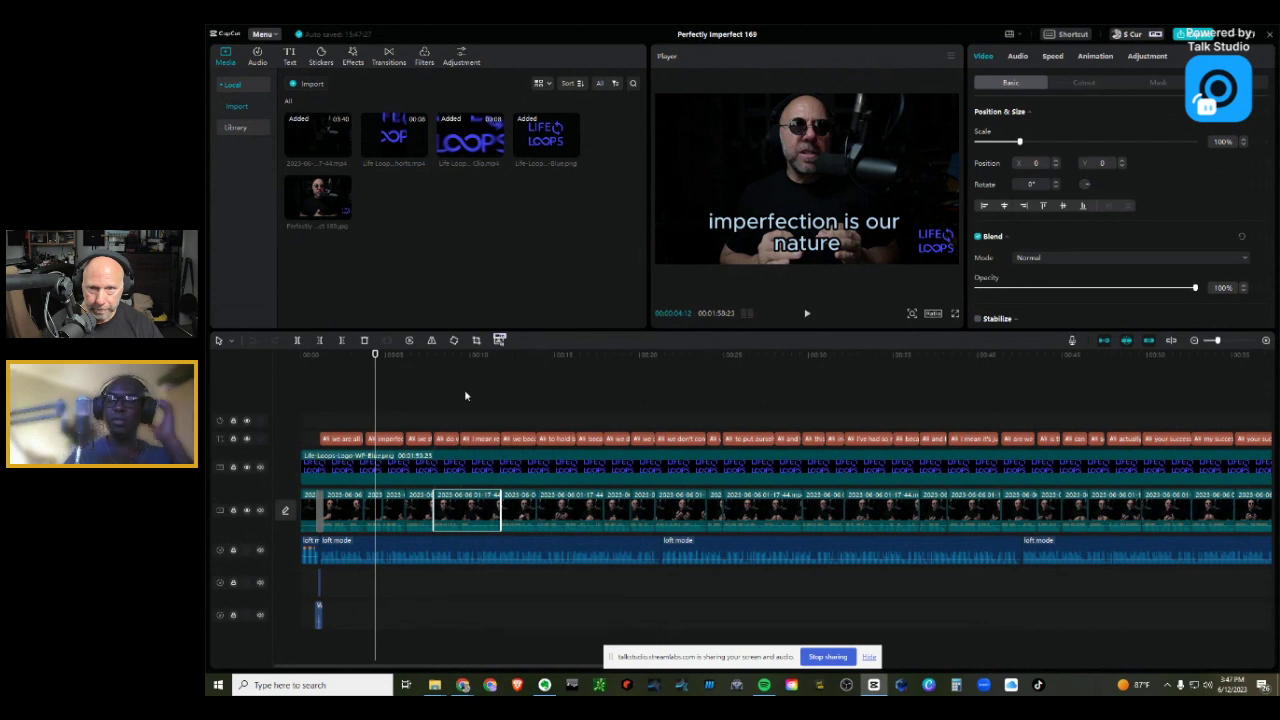
left_click_drag(375, 357, 299, 363)
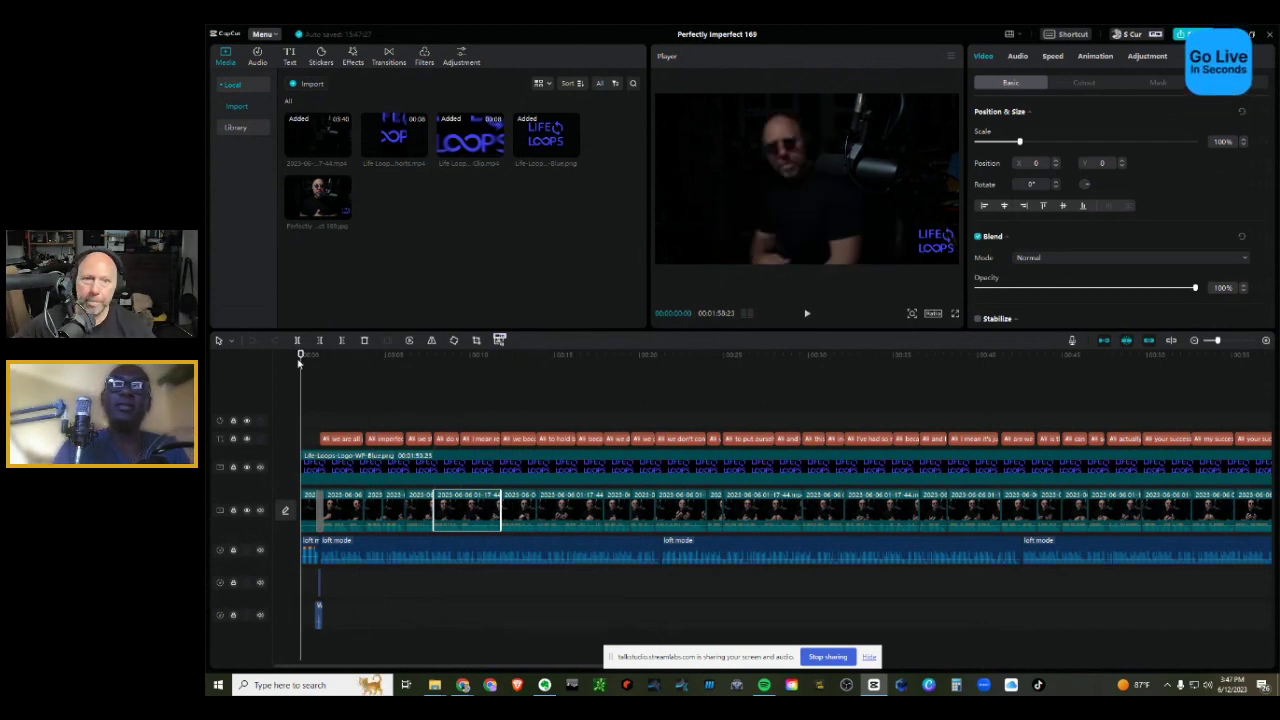
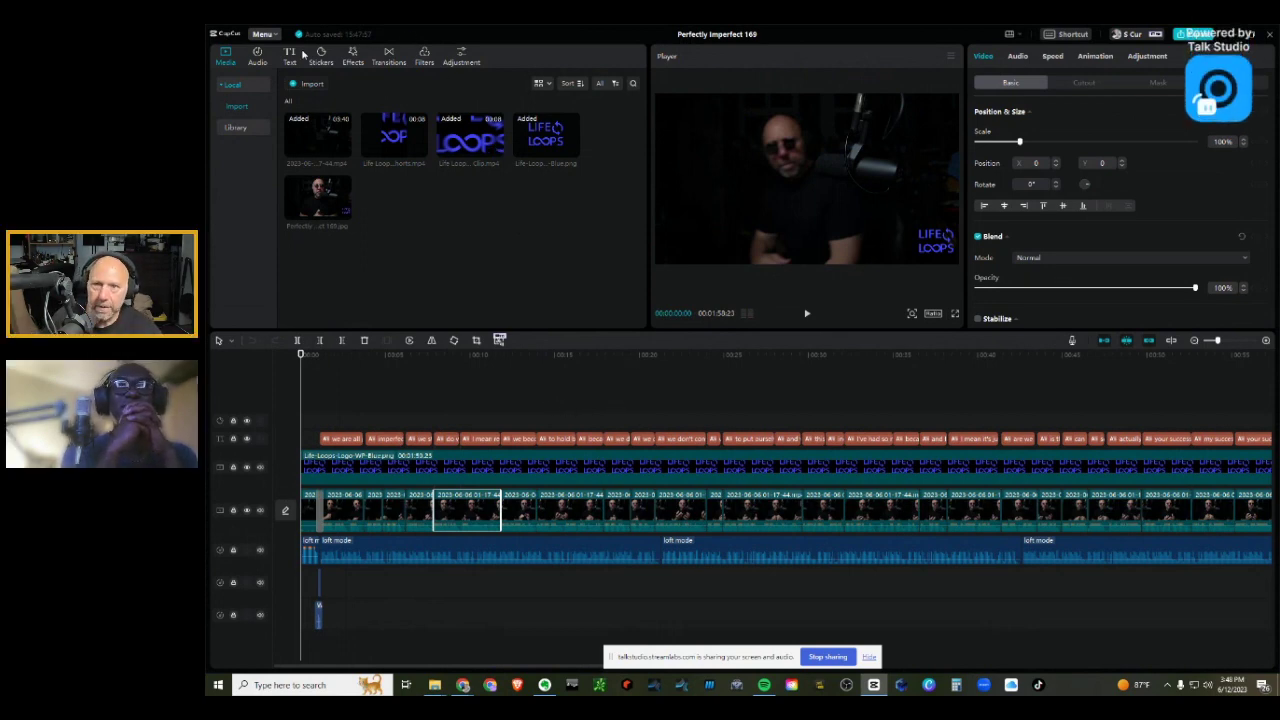
Step: Return to the CapCut home page and view the project actions for a YT project and the Perfectly Imperfect 916 project
left_click(274, 35)
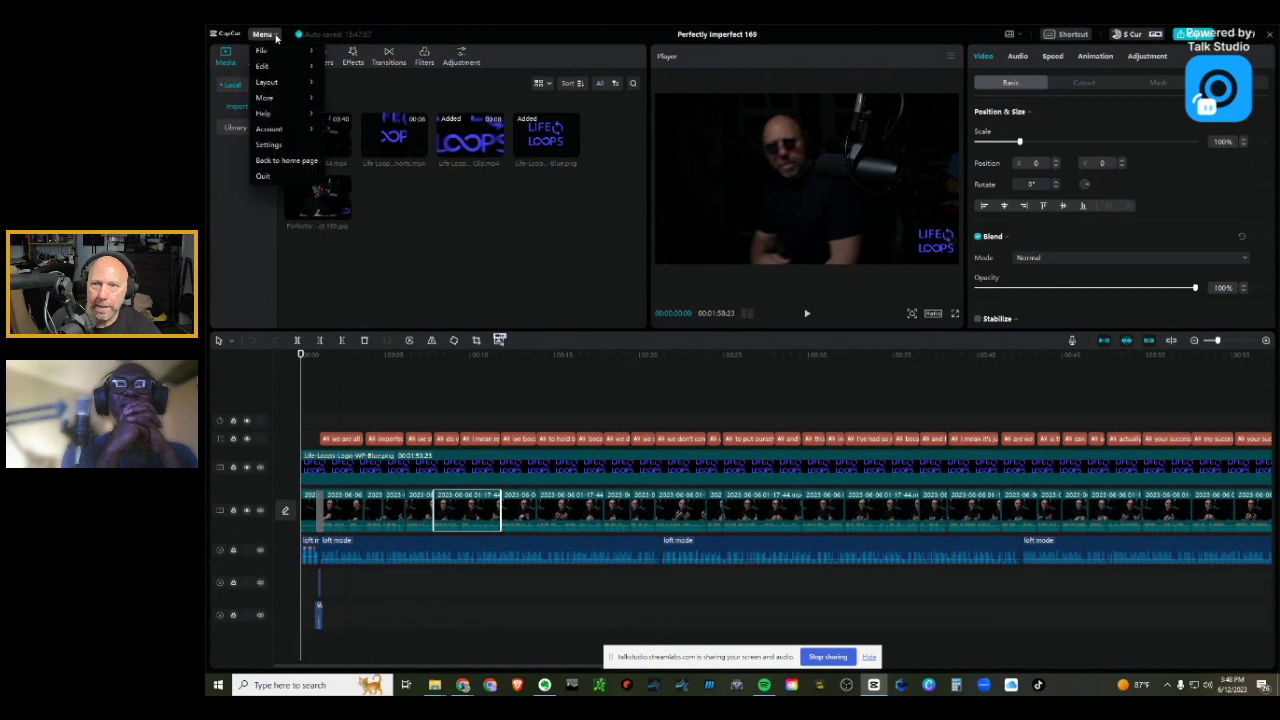
left_click(285, 162)
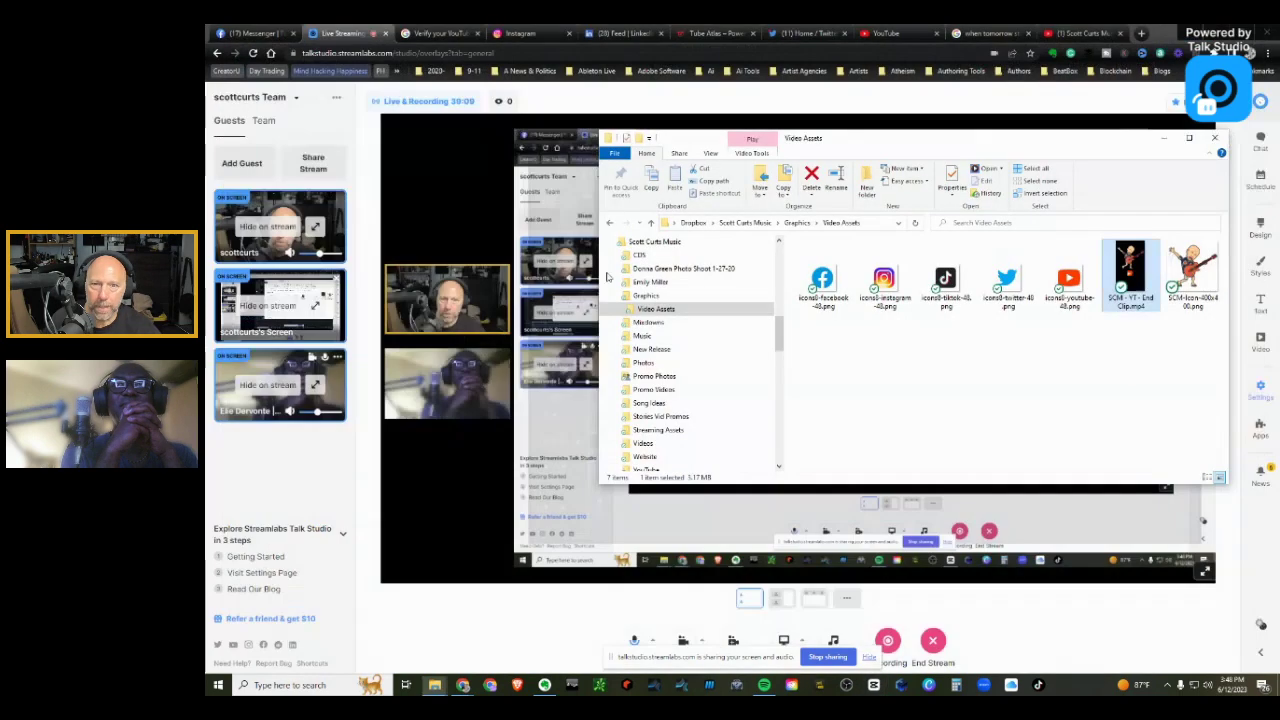
right_click(768, 333)
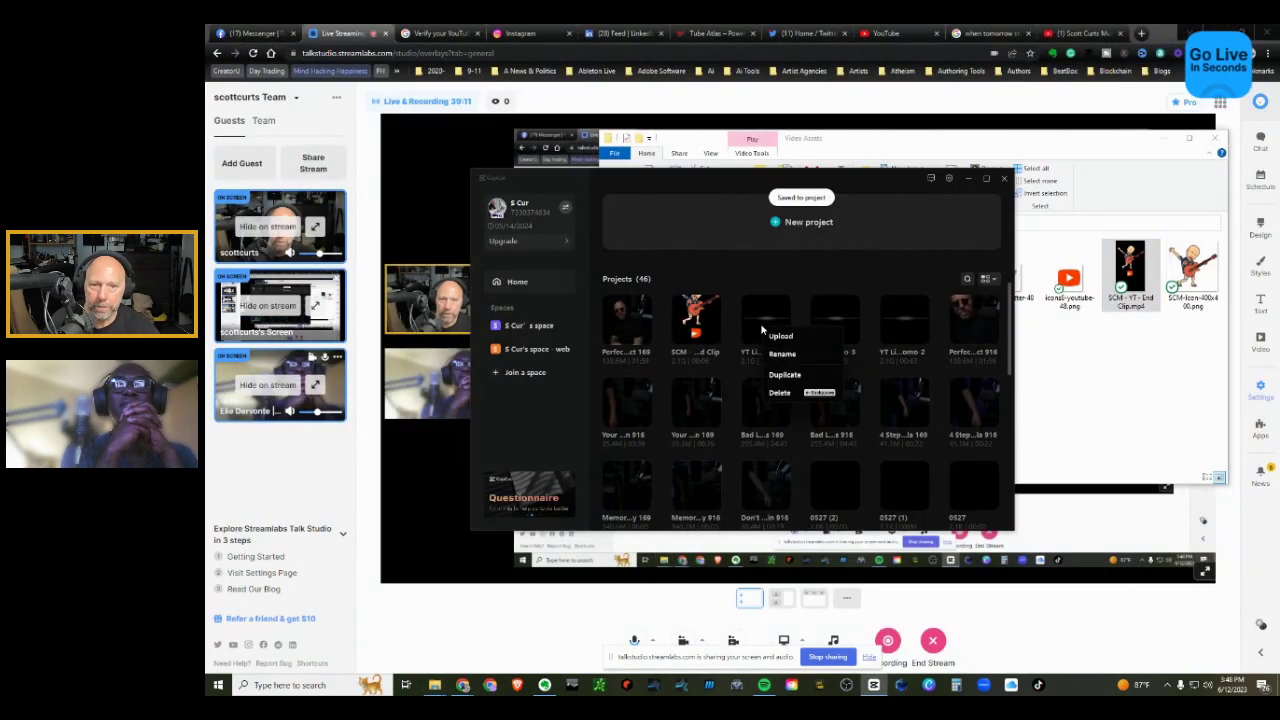
left_click(689, 219)
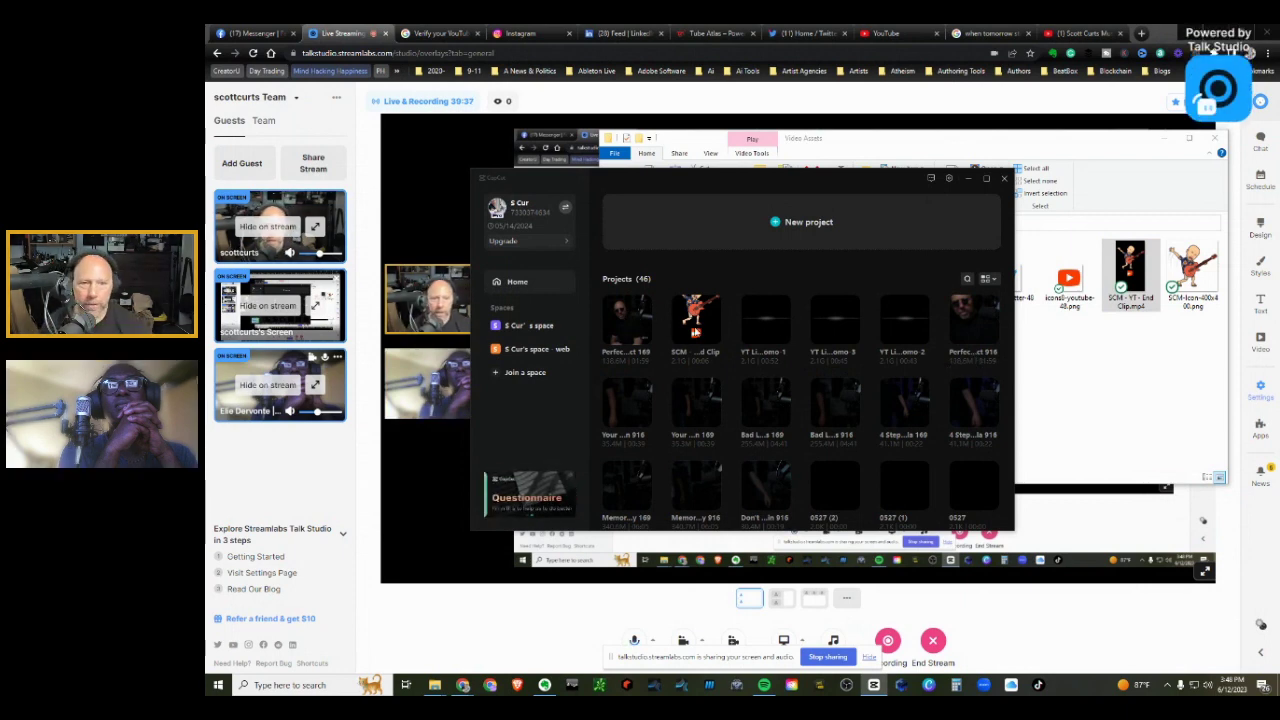
right_click(973, 331)
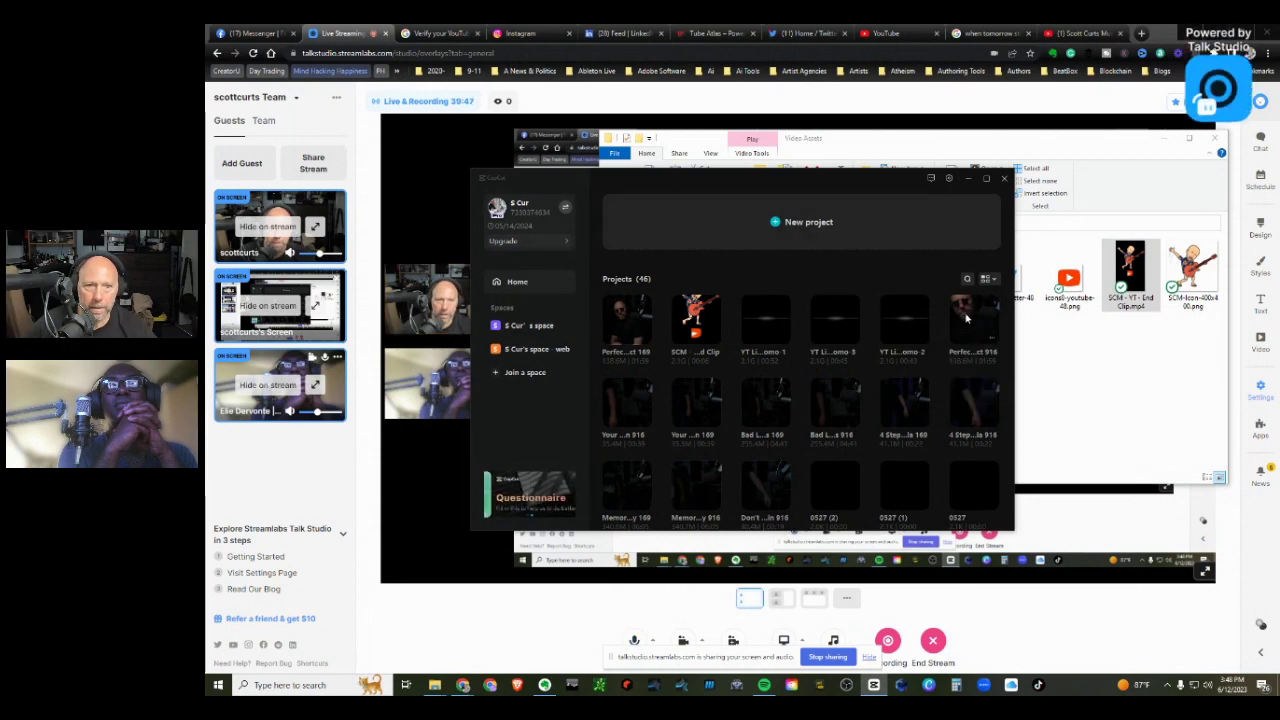
right_click(963, 318)
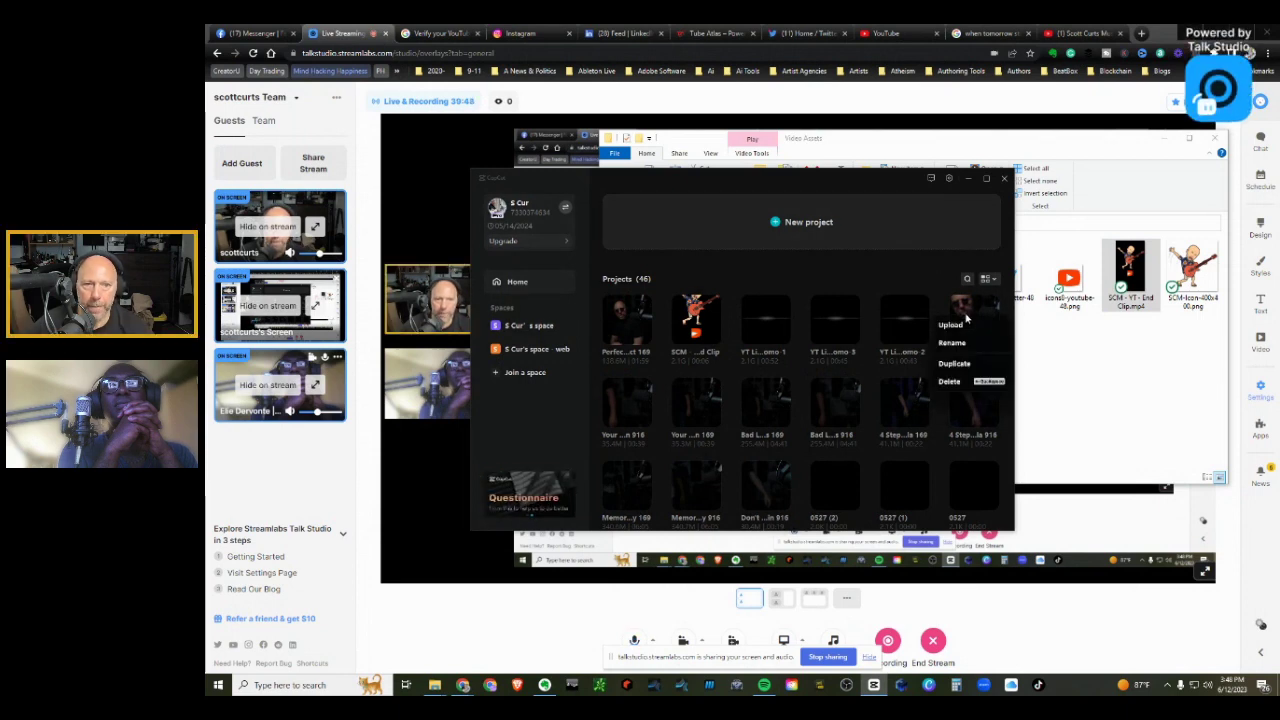
left_click(931, 230)
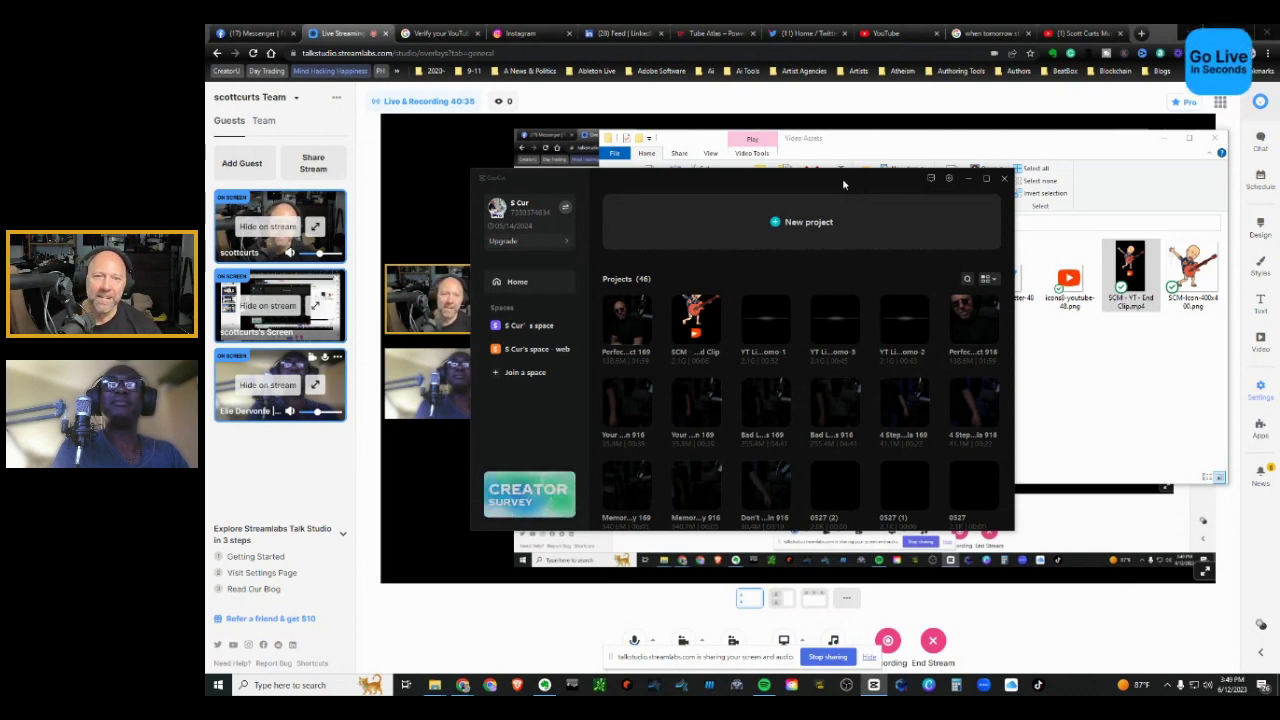
Step: Enlarge the home window so that more projects fit, and reposition it over the browser
mouse_move(817, 182)
left_mouse_down()
mouse_move(750, 172)
mouse_move(812, 165)
left_mouse_up()
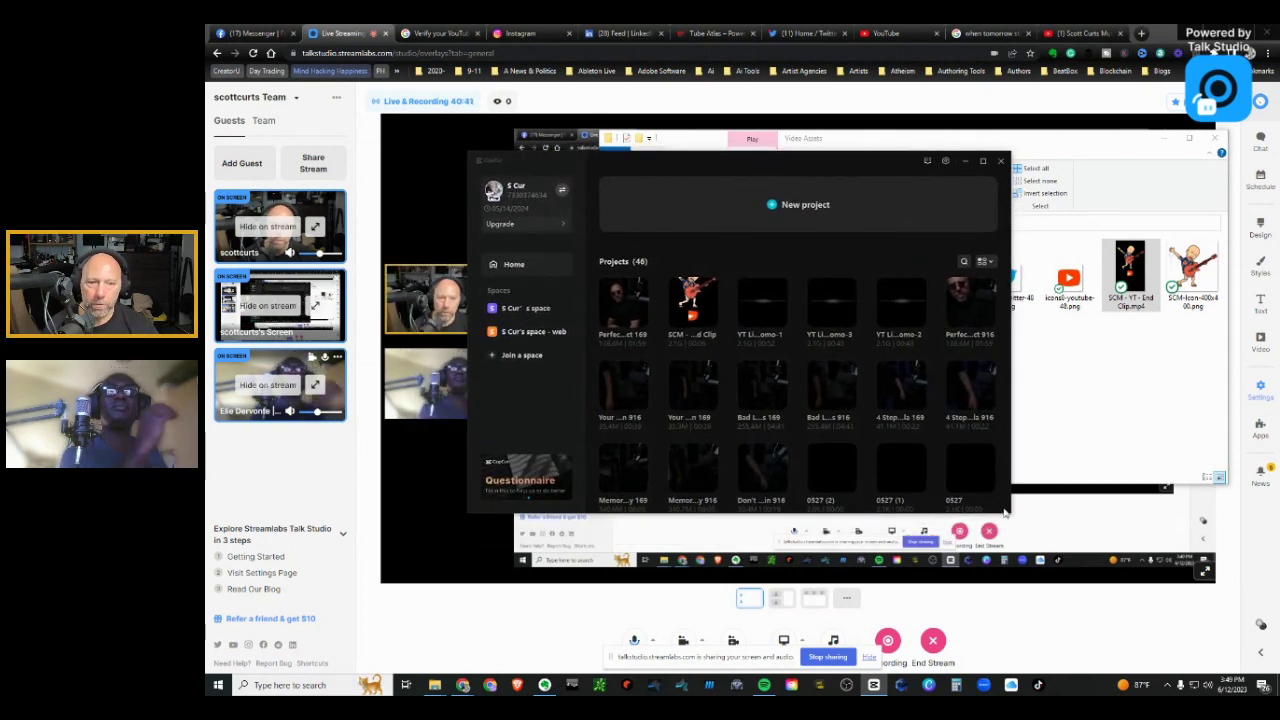
left_click_drag(1010, 512, 1179, 614)
left_click_drag(871, 164, 830, 129)
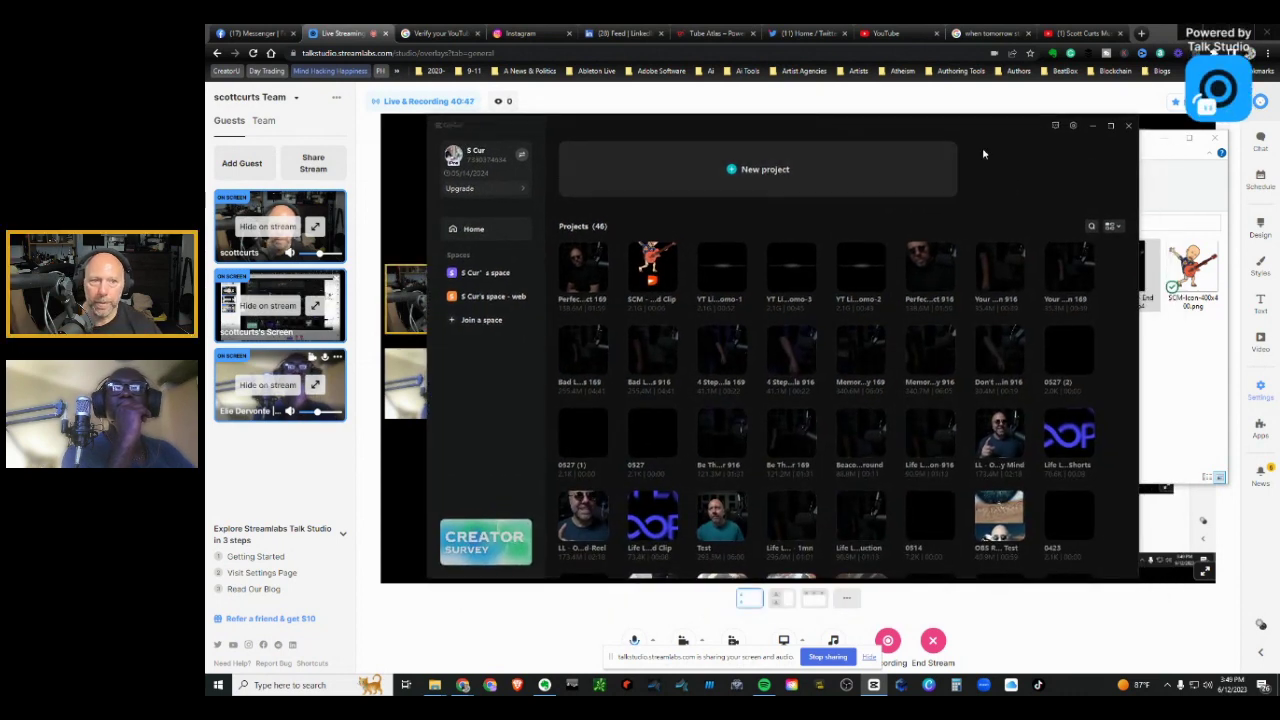
left_click(1146, 158)
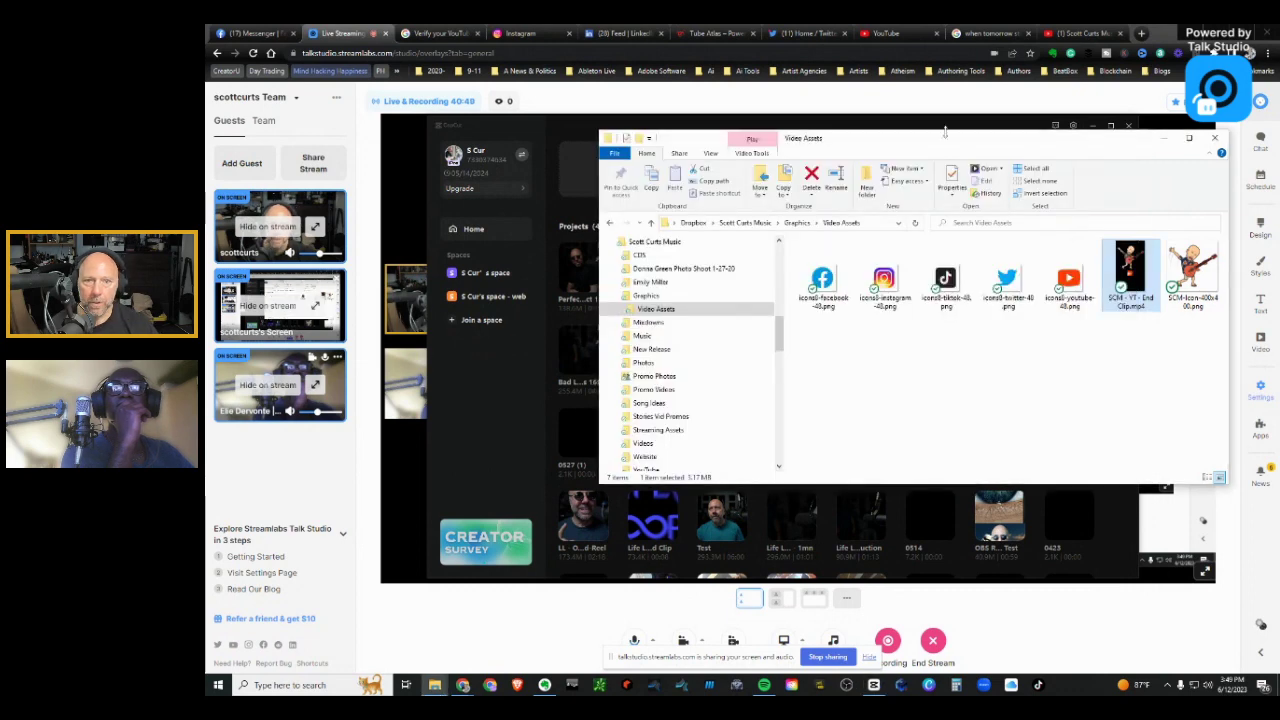
left_click(830, 124)
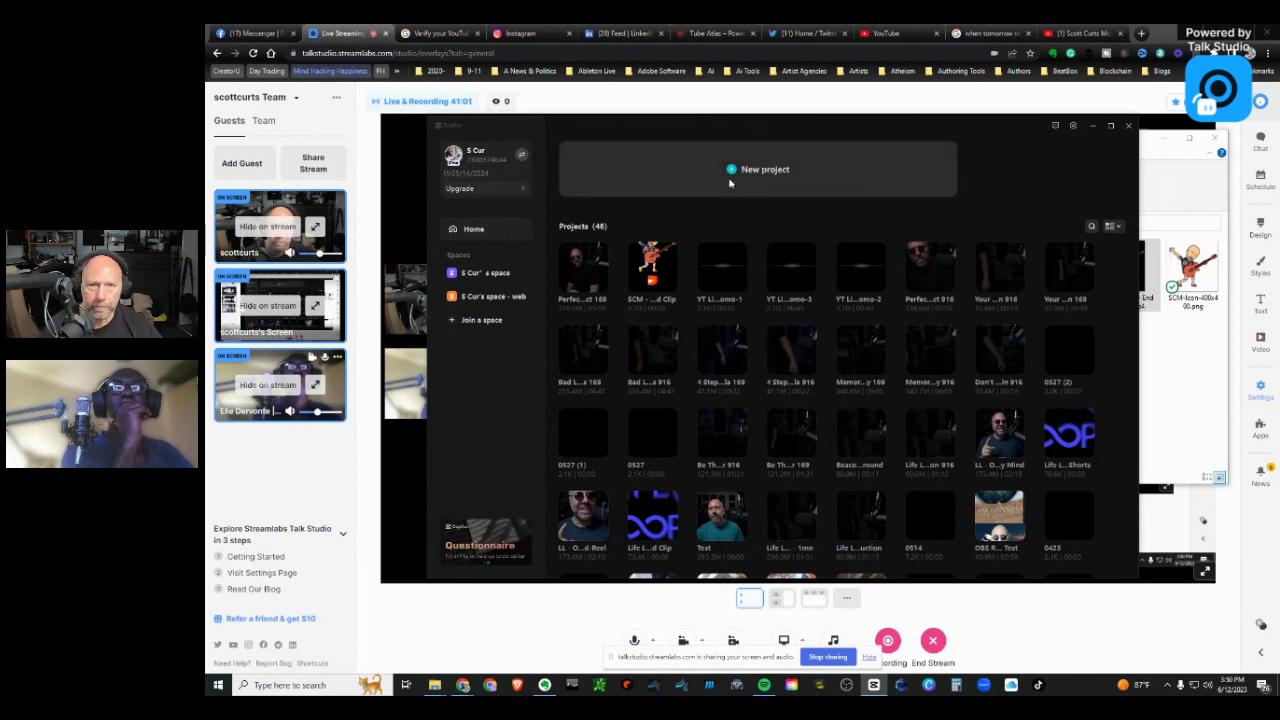
left_click_drag(755, 133, 723, 149)
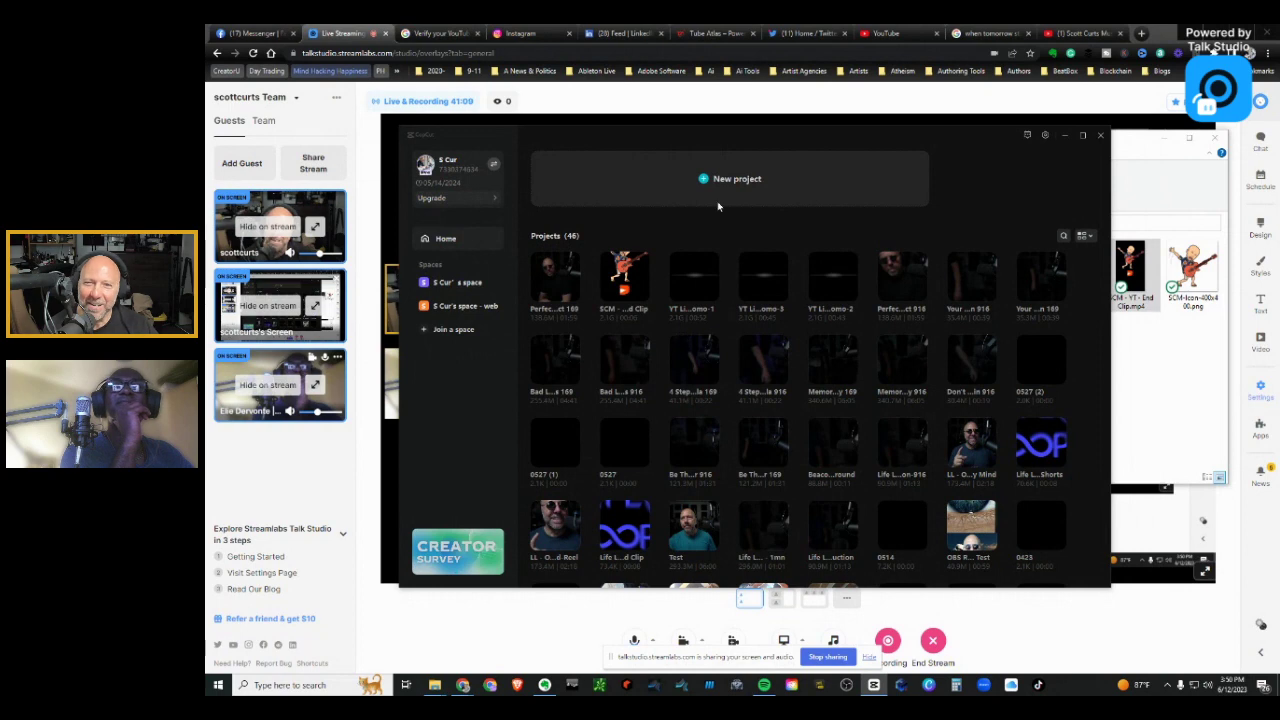
mouse_move(733, 131)
left_mouse_down()
mouse_move(777, 143)
mouse_move(752, 127)
left_mouse_up()
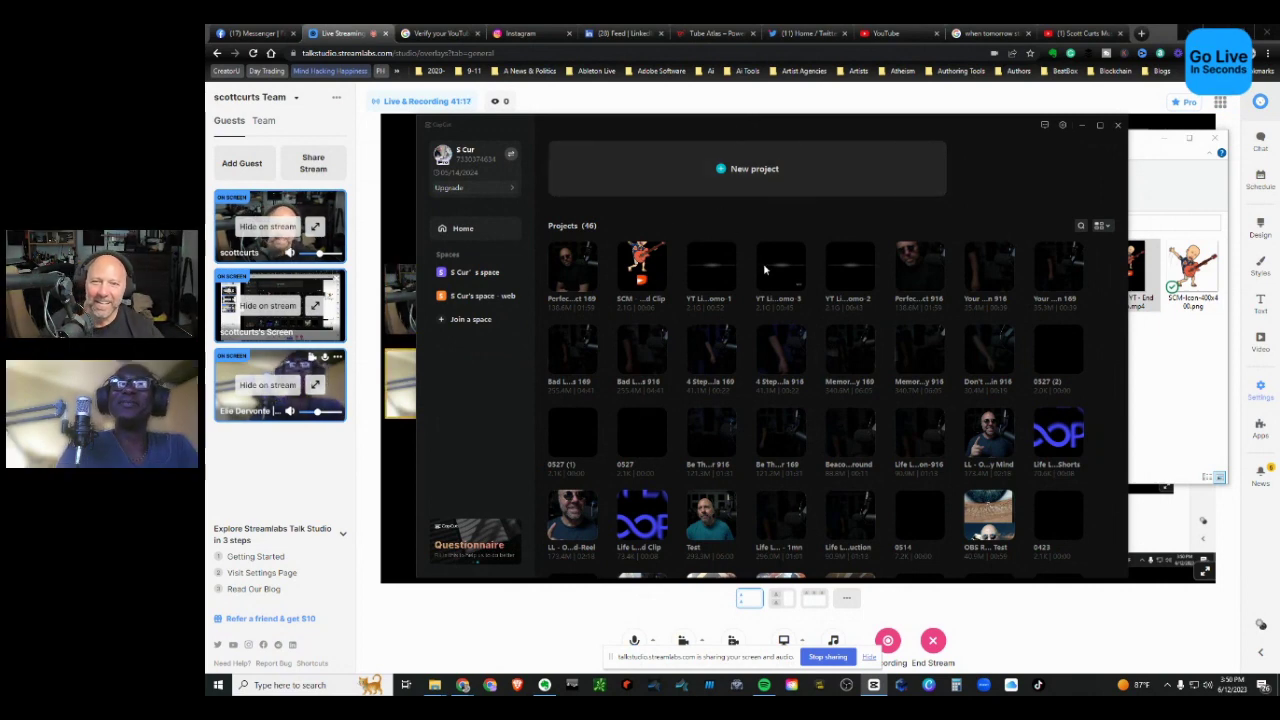
left_click_drag(777, 128, 797, 137)
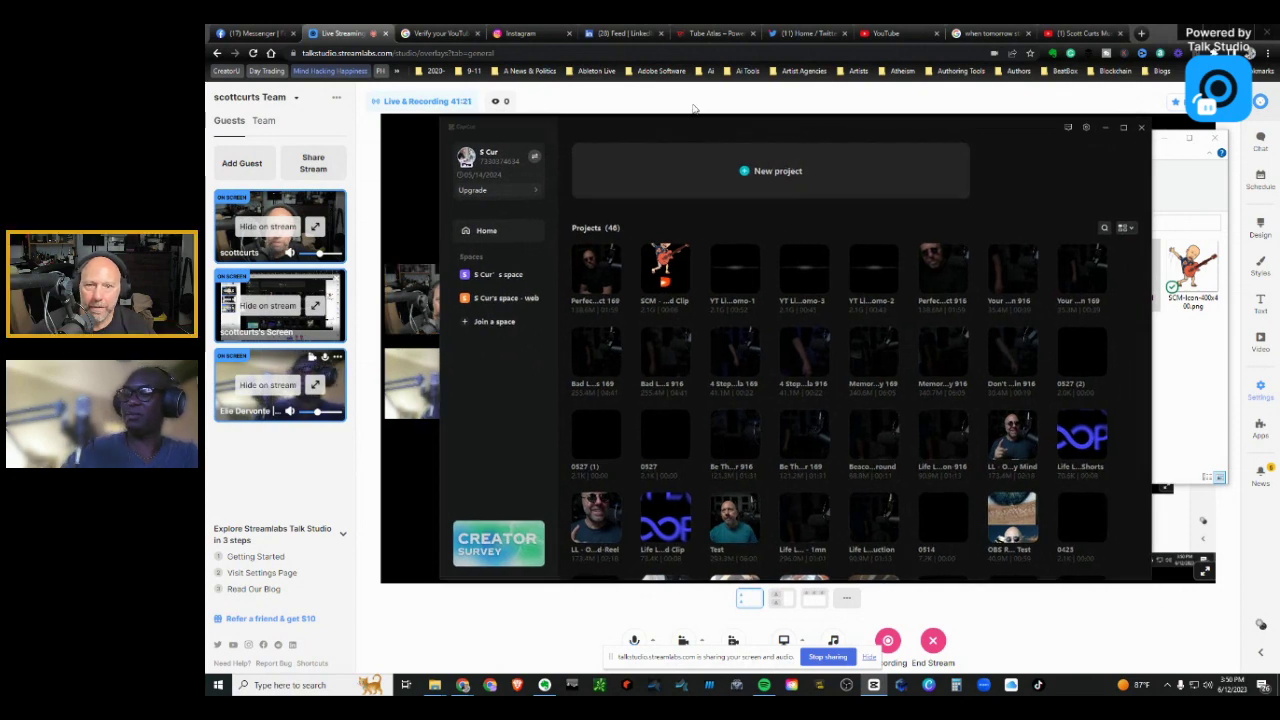
left_click_drag(683, 127, 673, 125)
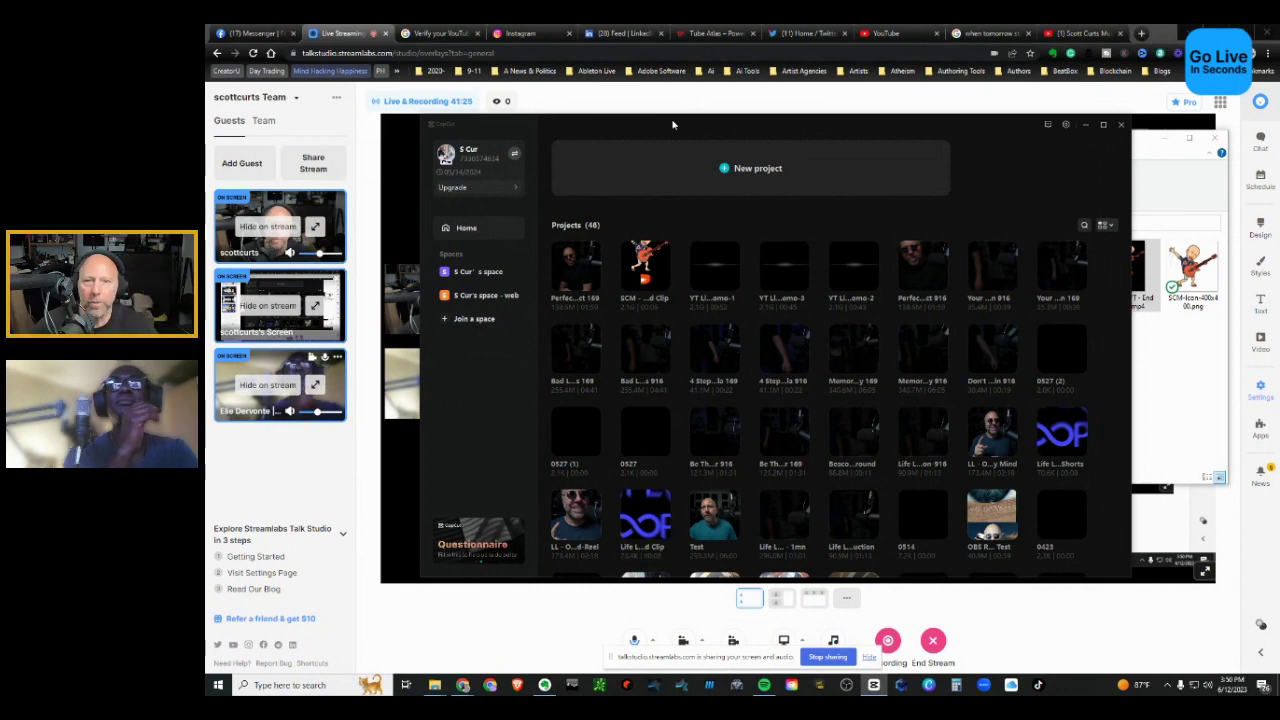
Step: Close the CapCut home window
left_click(1122, 128)
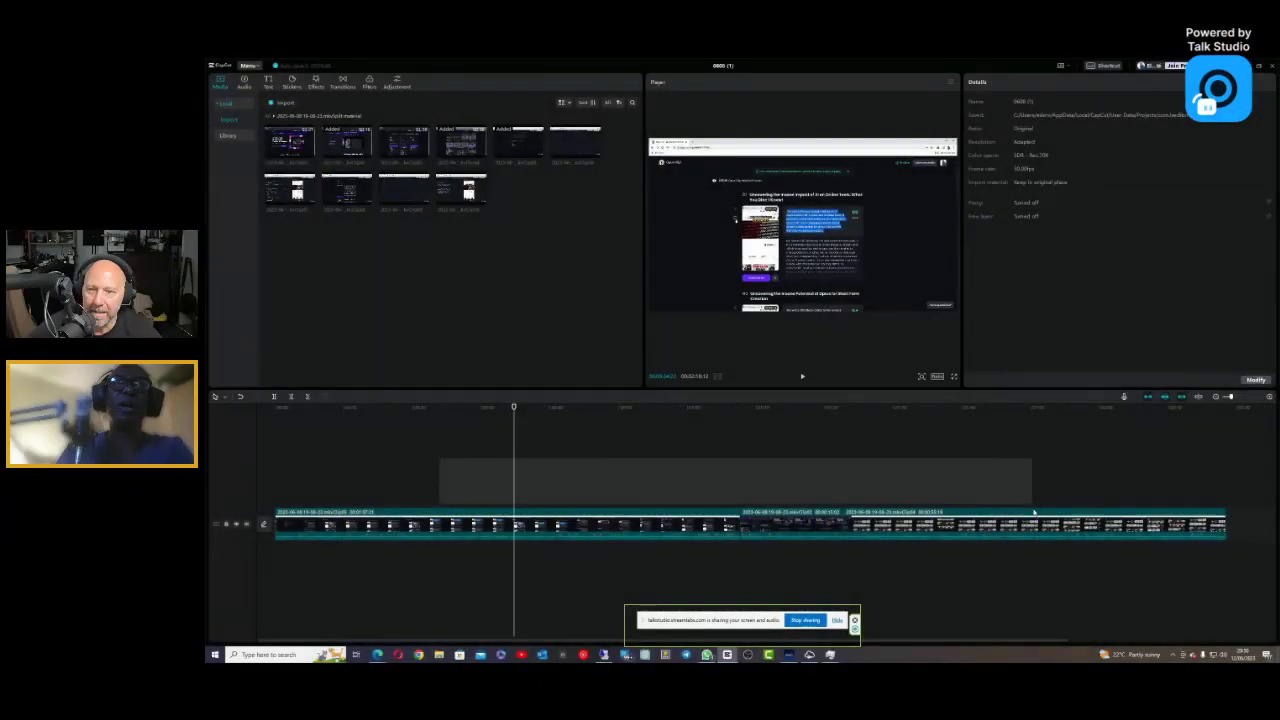
Step: Delete all the selected clips from the timeline and add clips from the second row of the split material folder to it
key("Delete")
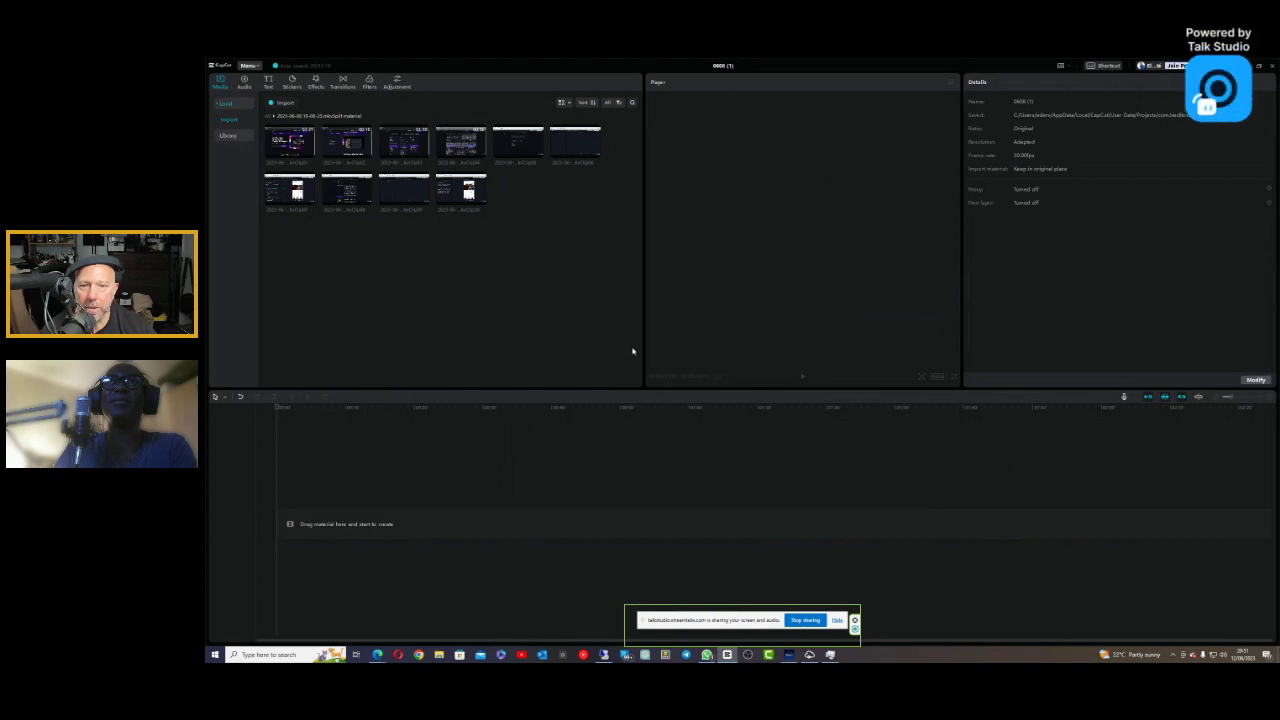
left_click_drag(404, 190, 280, 538)
left_click(346, 524)
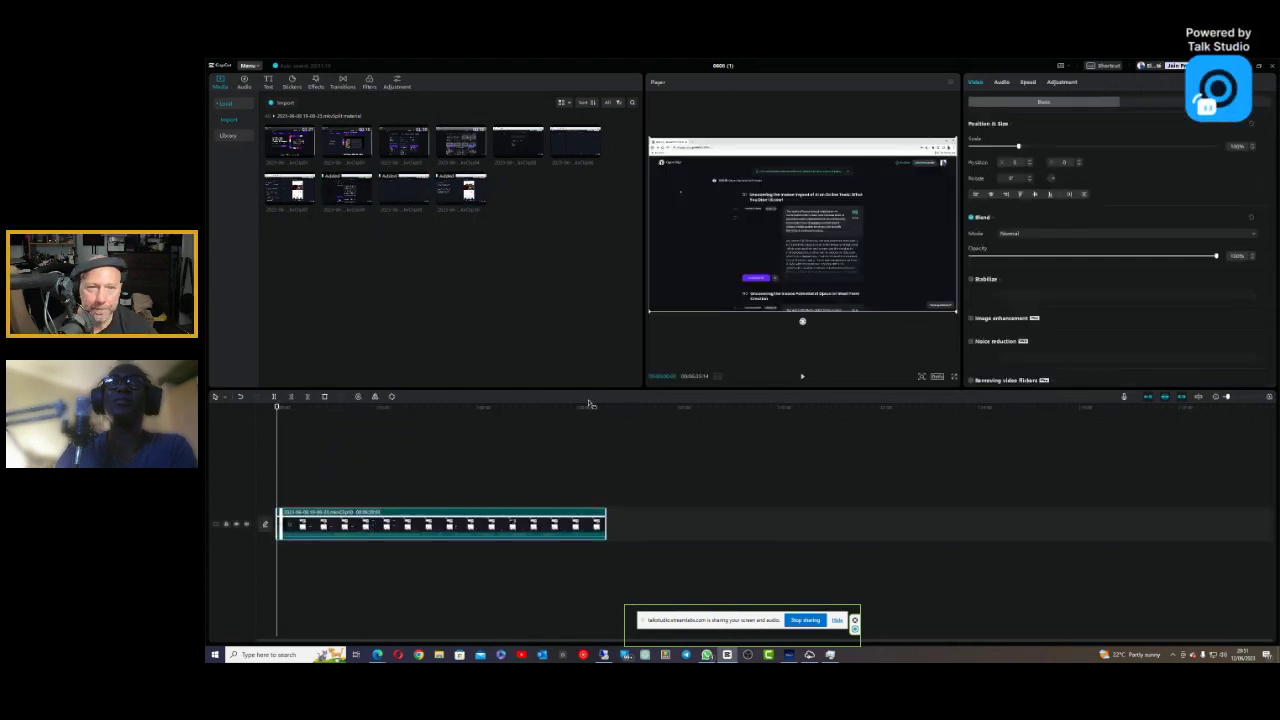
left_click_drag(511, 512, 643, 517)
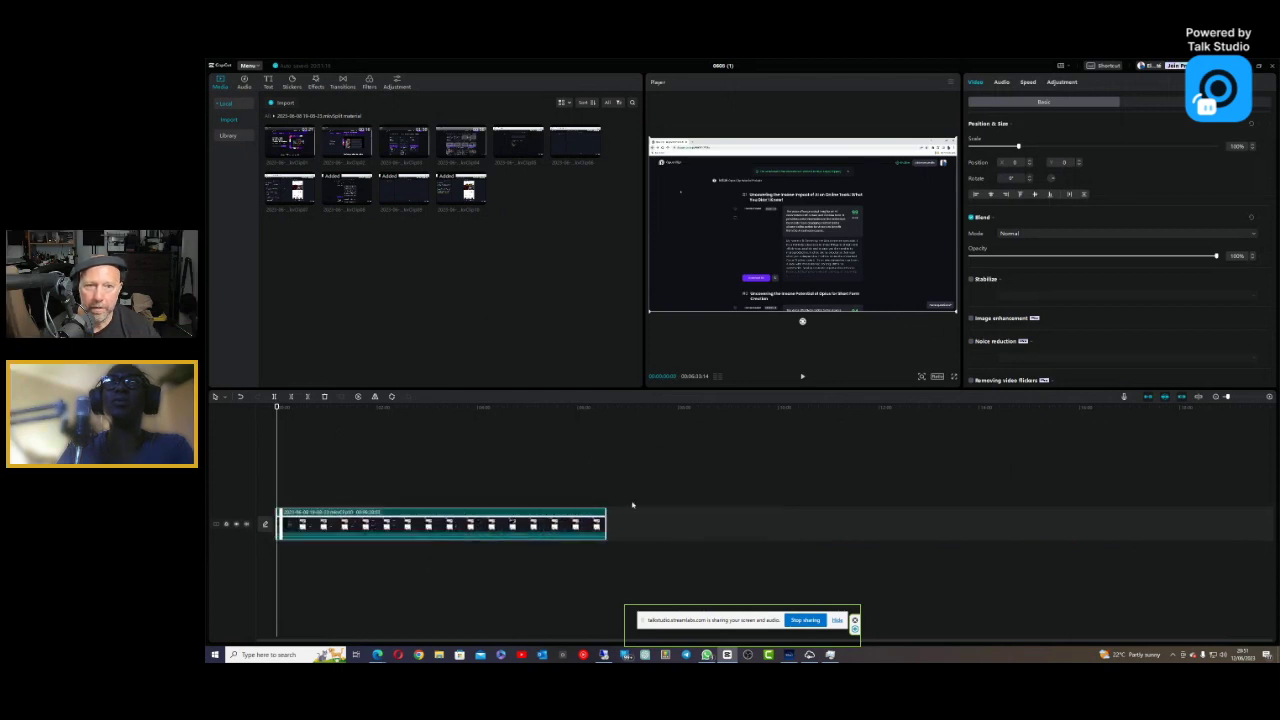
Step: Clear the timeline, add the last three clips in the split material folder's second row again, and play them briefly
key("Delete")
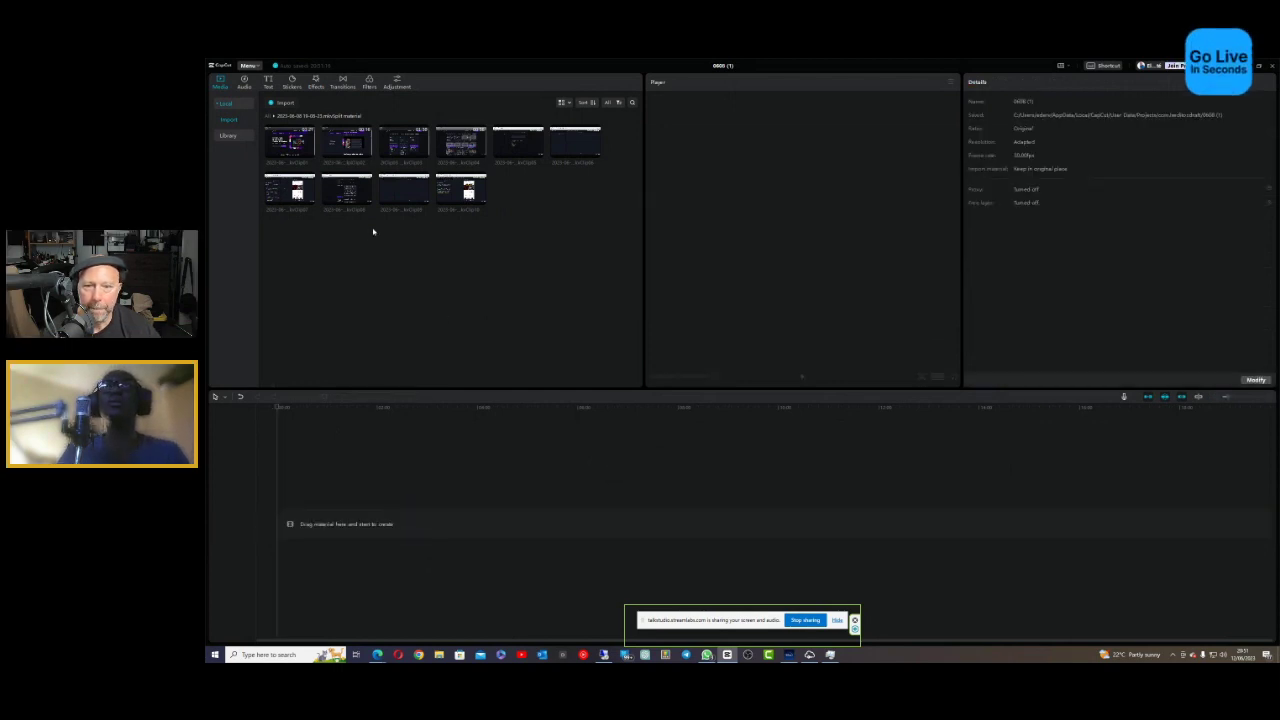
left_click_drag(528, 277, 282, 523)
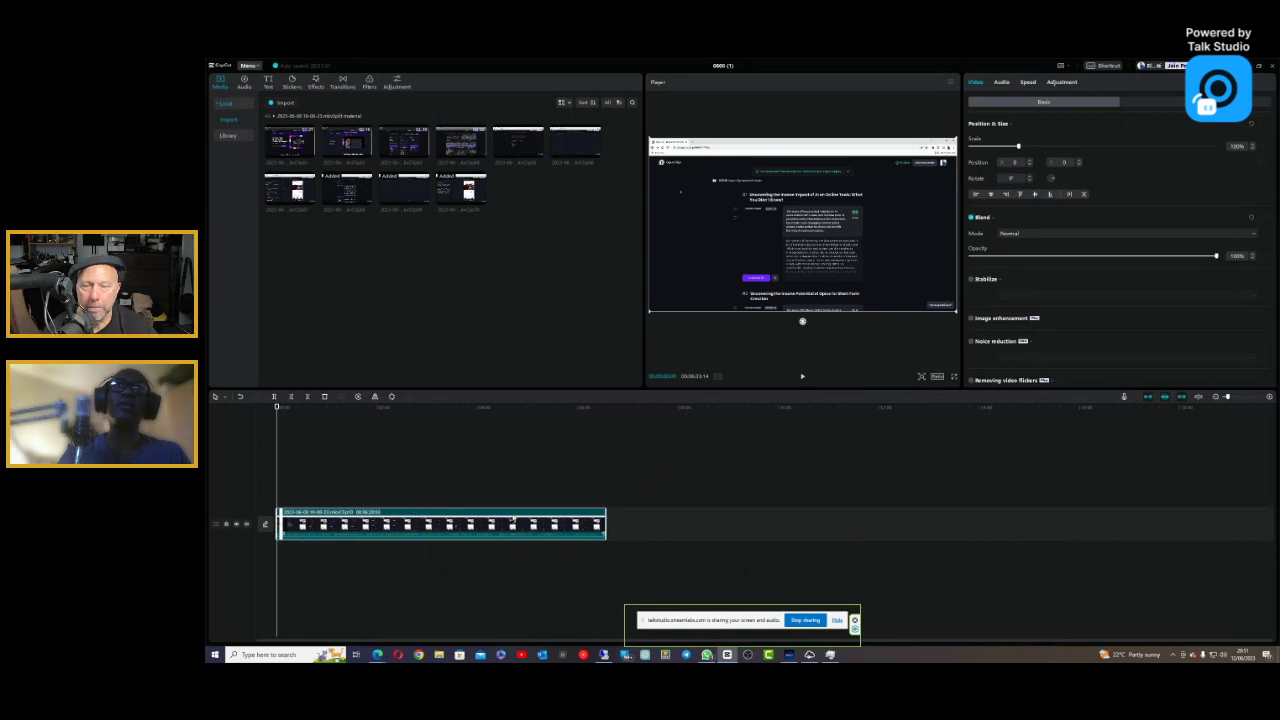
left_click(802, 379)
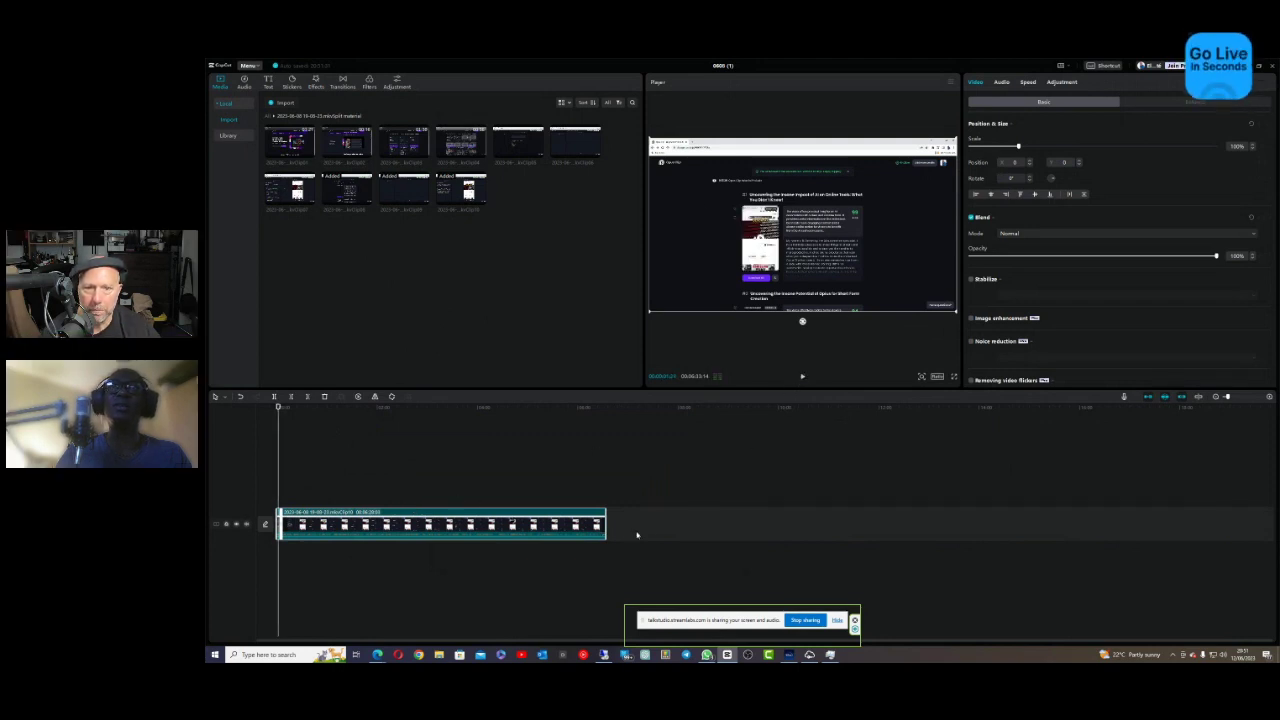
Step: Replace the timeline contents with only the last clip of the split material folder's second row
key("Delete")
left_click_drag(477, 197, 292, 525)
left_click(404, 235)
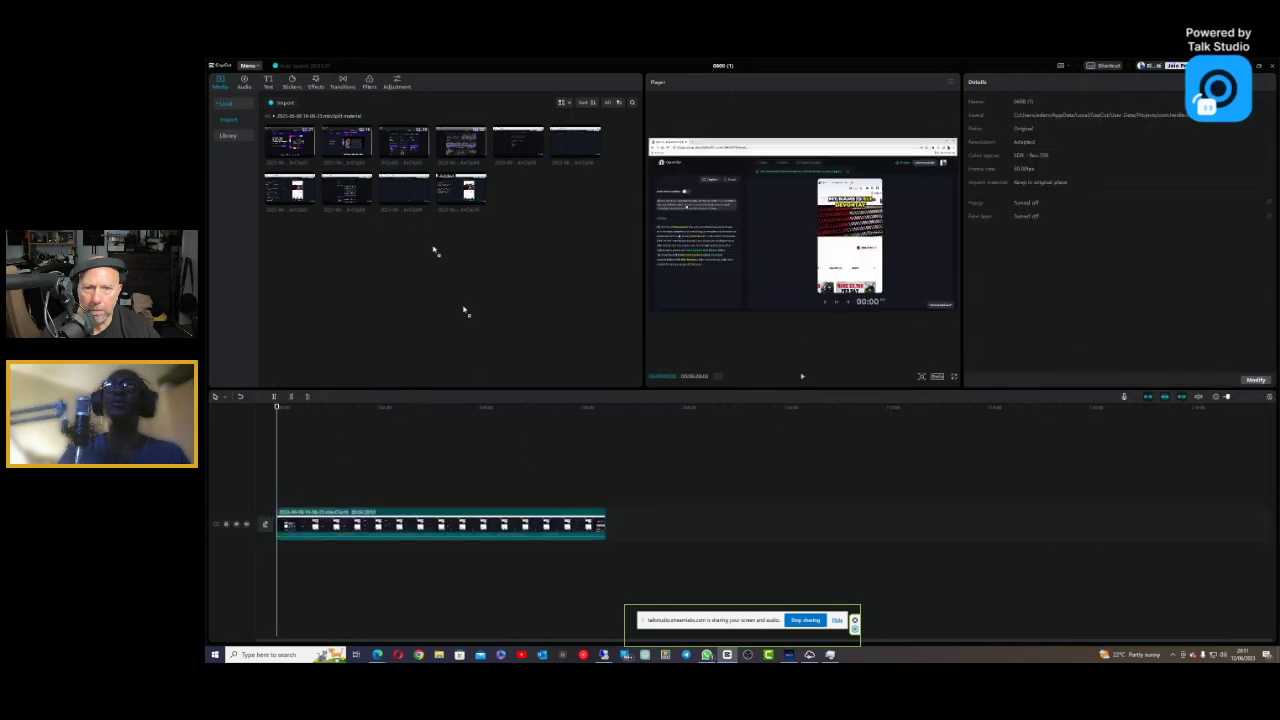
left_click(598, 524)
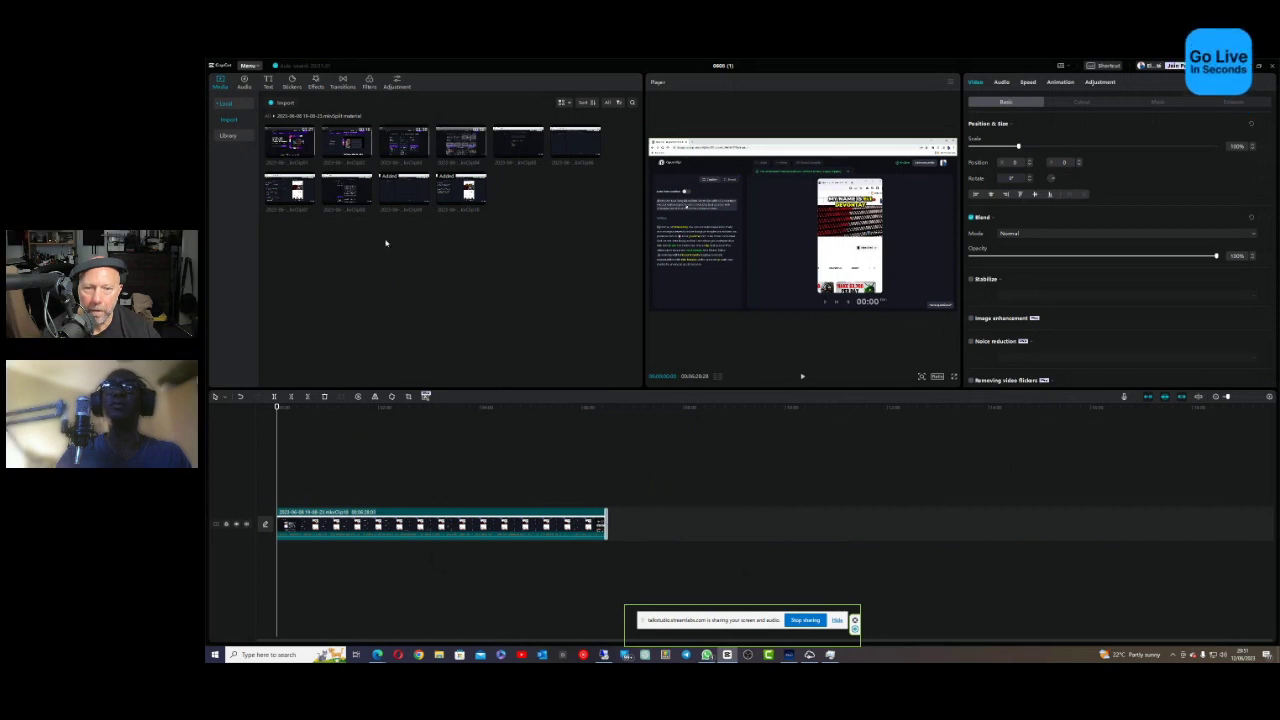
left_click(617, 556)
left_click(603, 526)
left_click(598, 470)
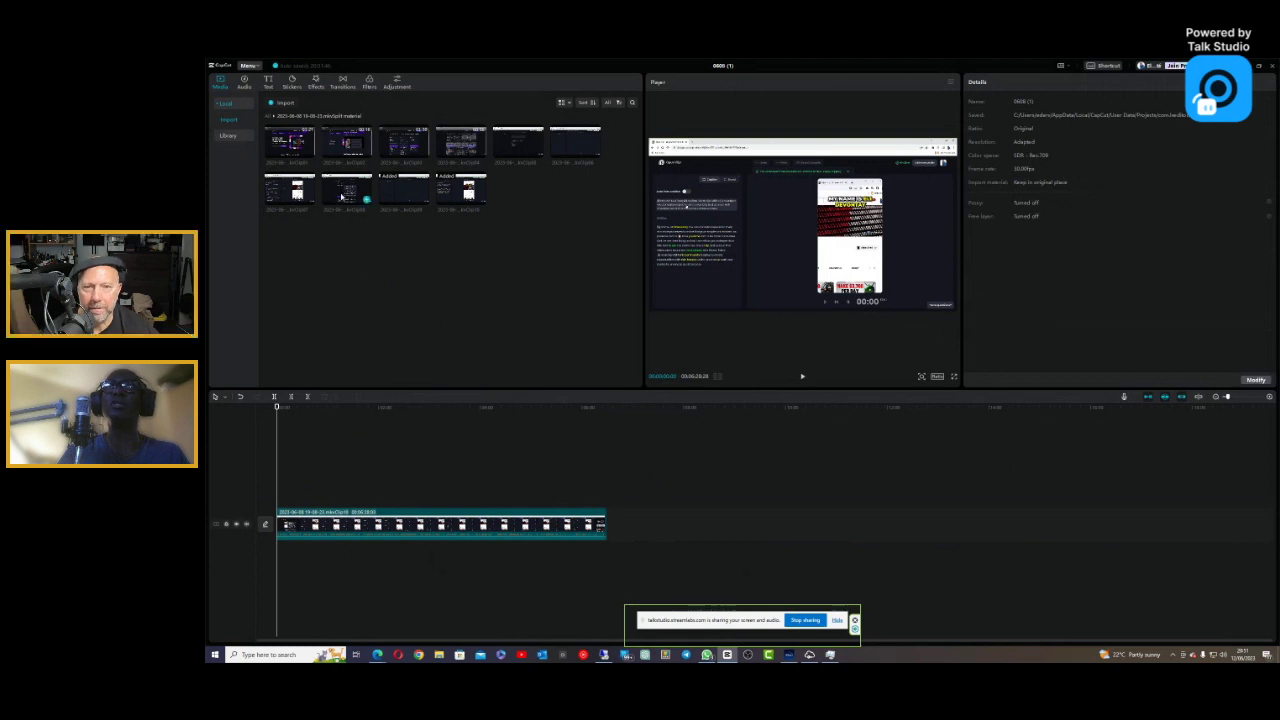
Step: Append the fifth and third clips from the folder's first row after the clip on the main track
mouse_move(512, 352)
left_mouse_down()
mouse_move(617, 507)
mouse_move(612, 525)
left_mouse_up()
left_click(552, 410)
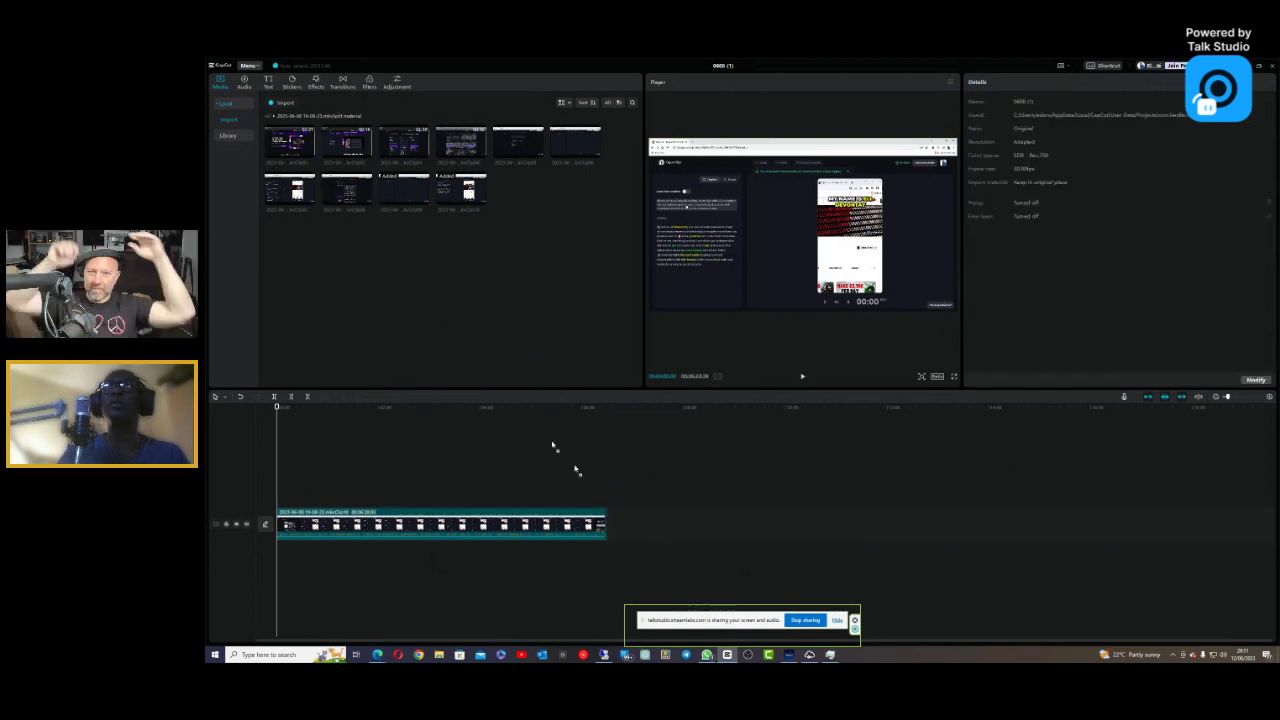
left_click(620, 527)
left_click(487, 231)
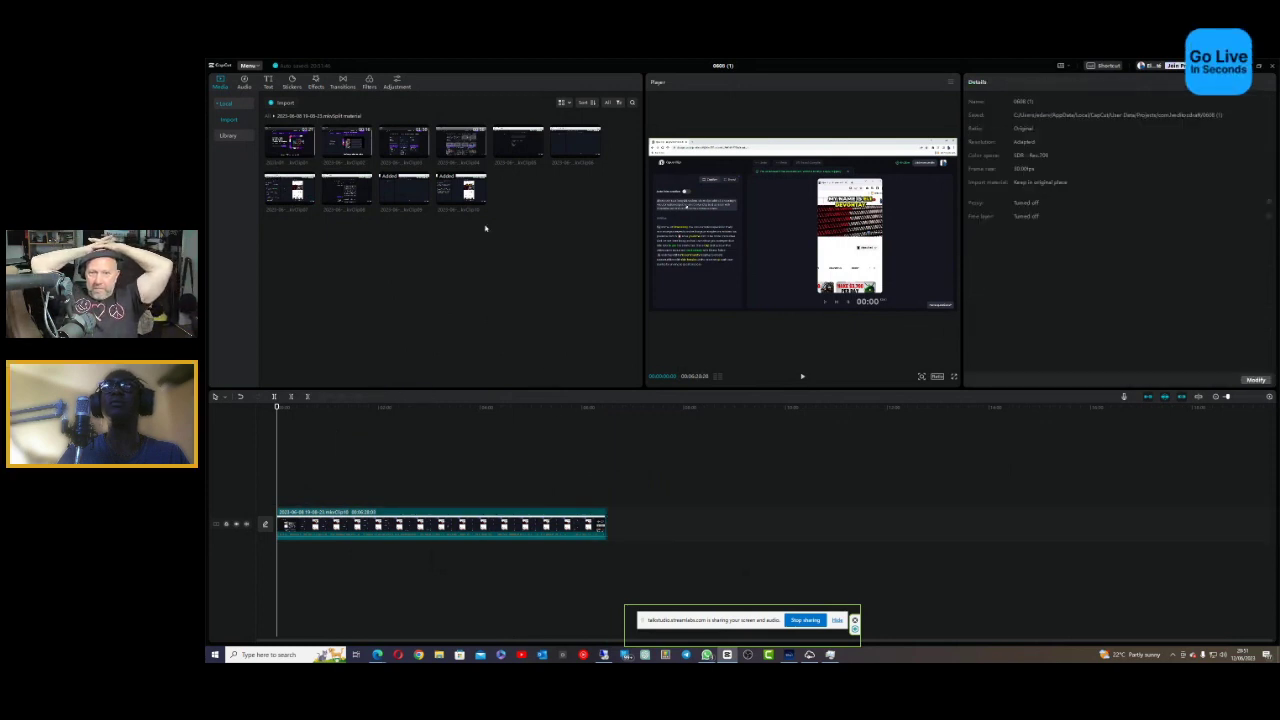
mouse_move(510, 148)
left_click_drag(510, 143, 604, 515)
left_click_drag(616, 488, 620, 522)
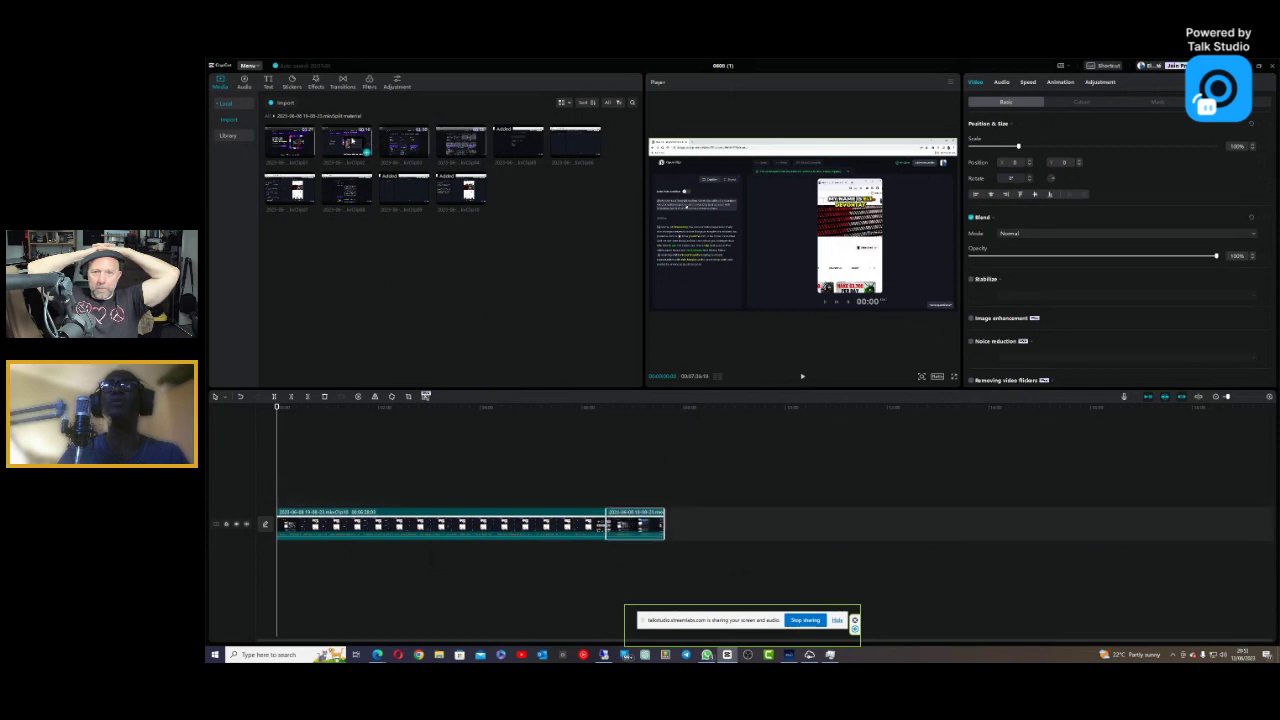
left_click_drag(399, 141, 668, 524)
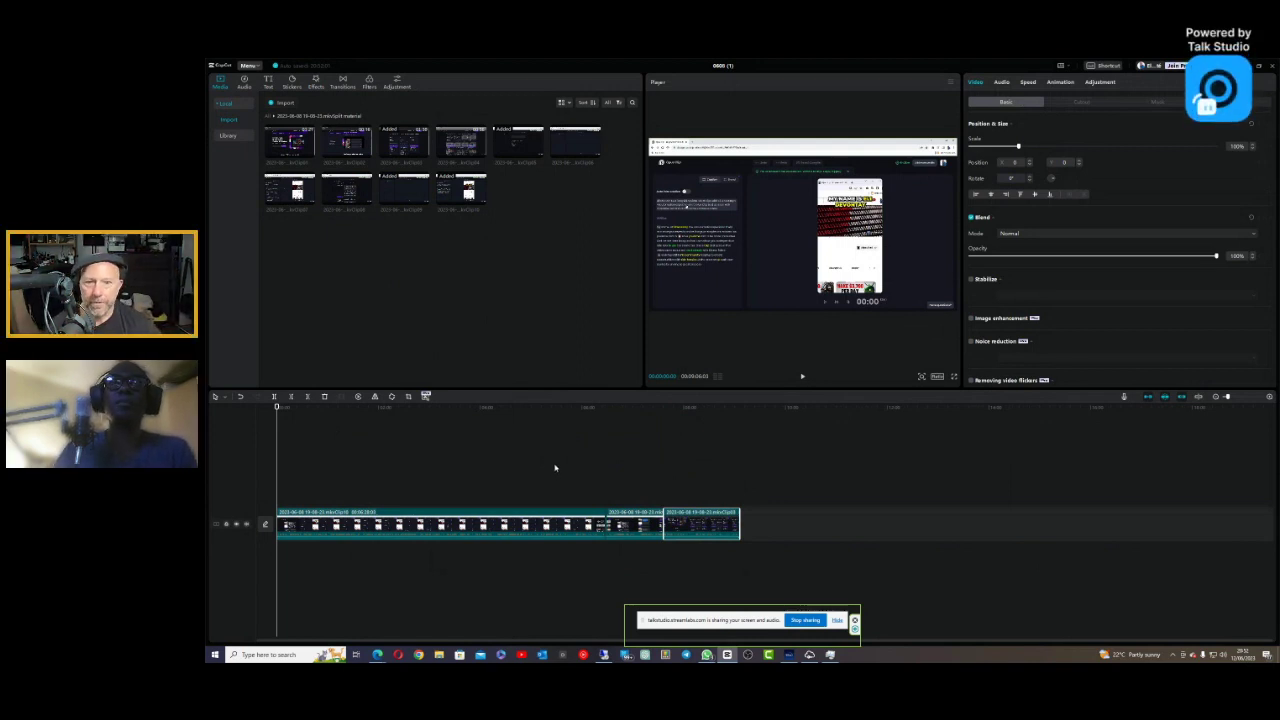
Step: Shorten the first timeline clip from its end and delete all three clips from the timeline
left_click(598, 521)
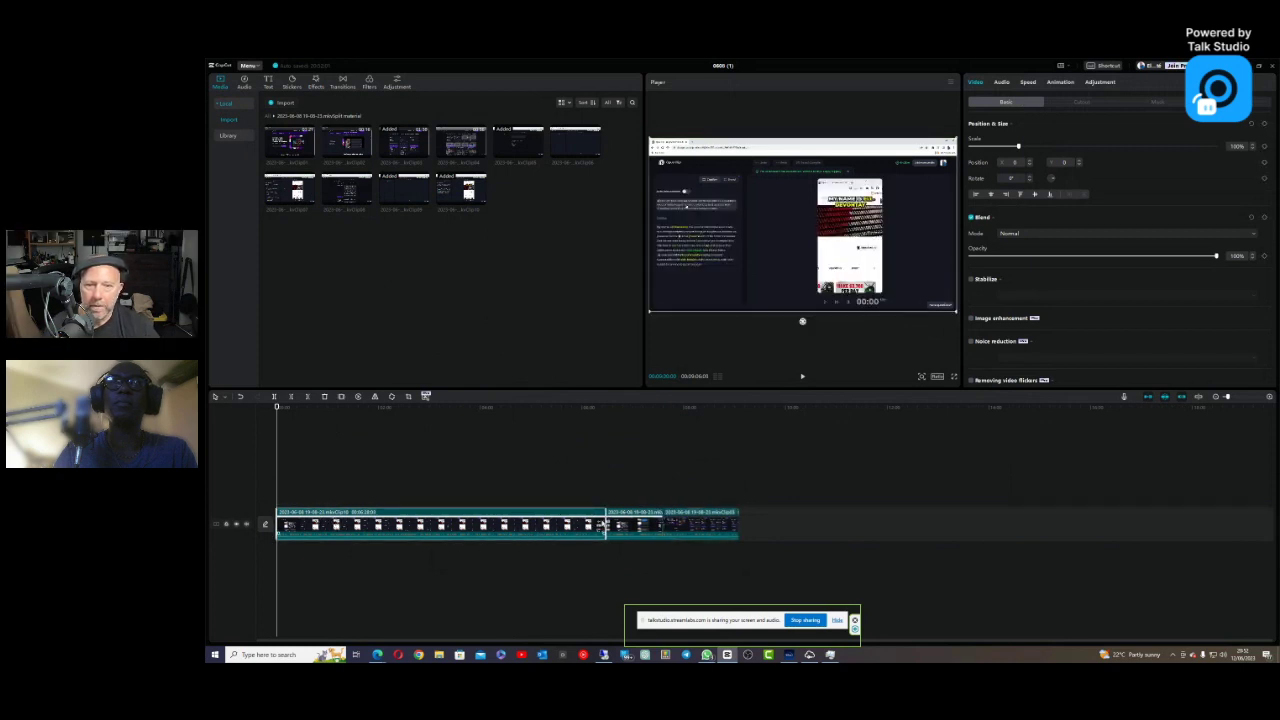
scroll(604, 525, "down", 3)
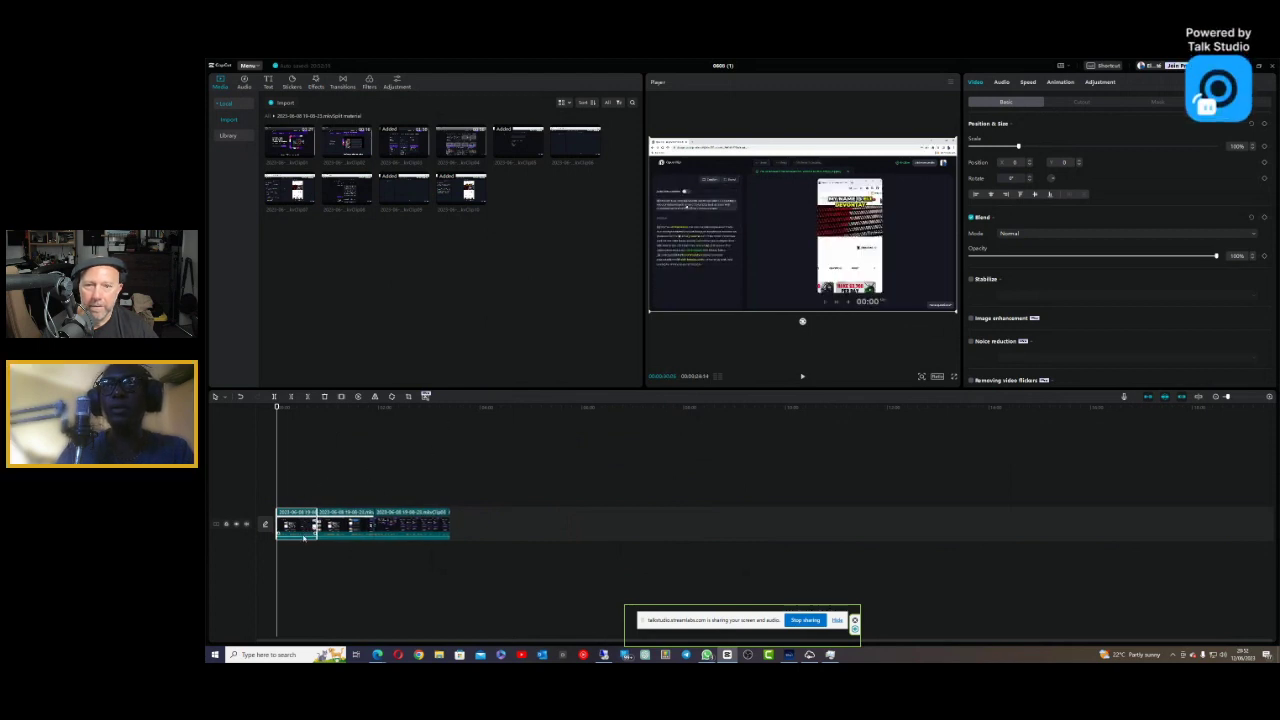
left_click(409, 550)
key("ctrl+a")
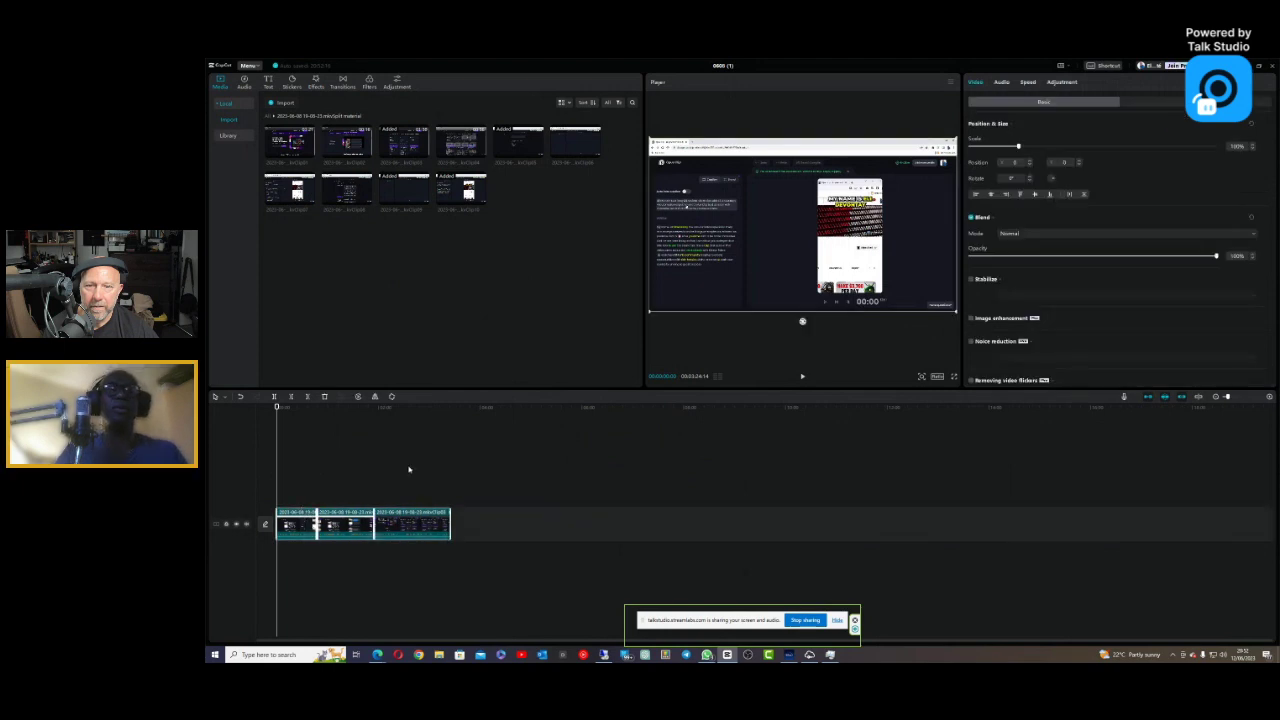
key("Delete")
Step: Place the last clip of the folder's second row on the empty timeline and select it
left_click_drag(468, 197, 286, 523)
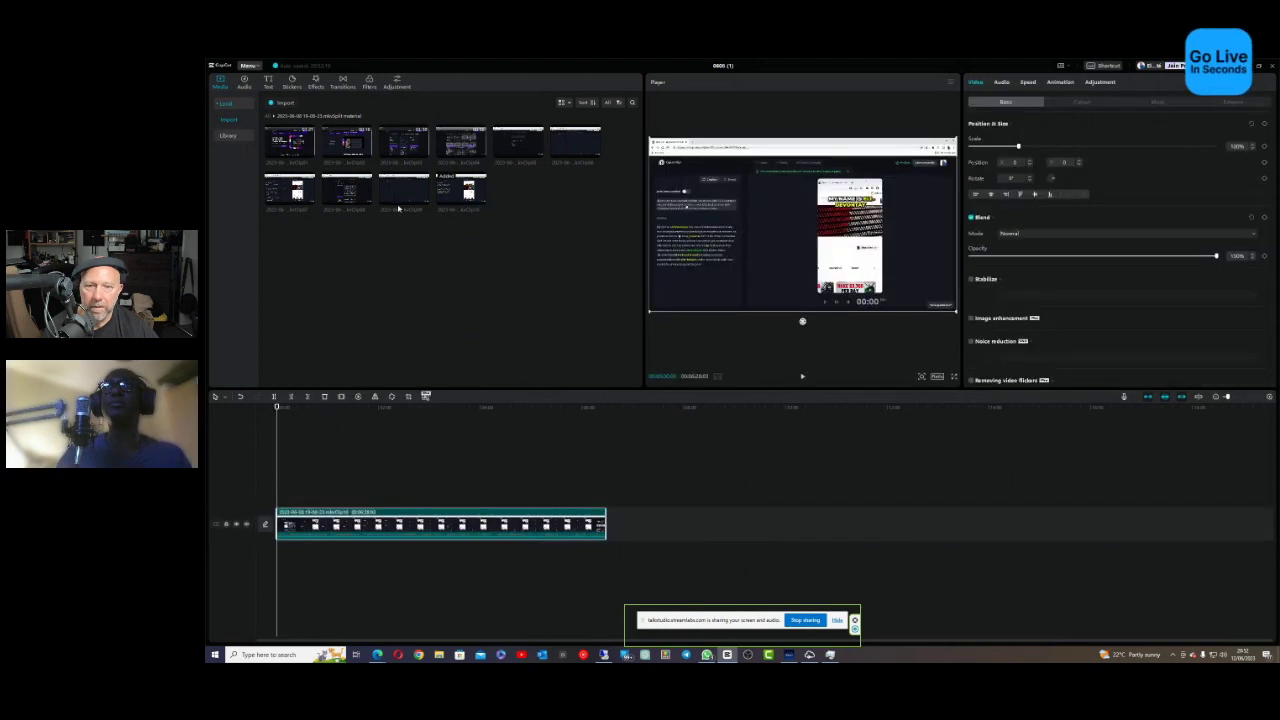
left_click(660, 492)
left_click(590, 527)
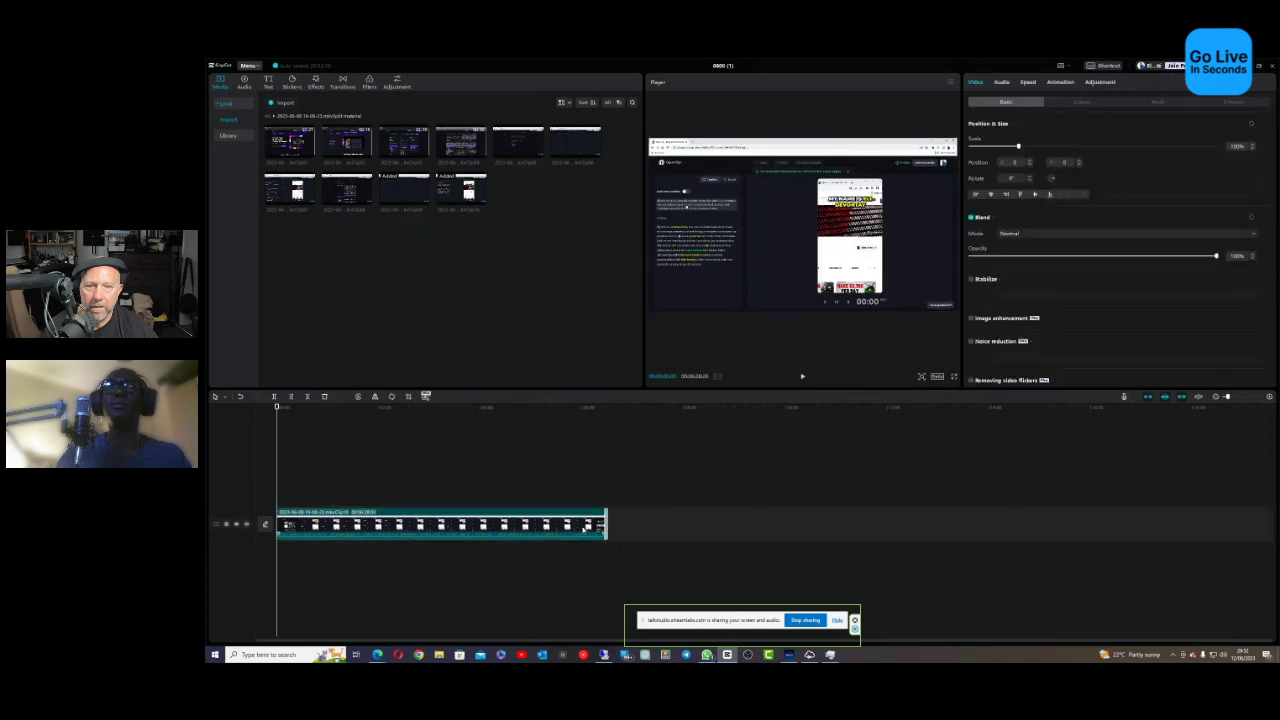
Step: Replace the timeline clip with two copies of the third clip in the folder's second row and play them briefly
key("Delete")
left_click_drag(412, 196, 398, 571)
left_click_drag(308, 530, 300, 532)
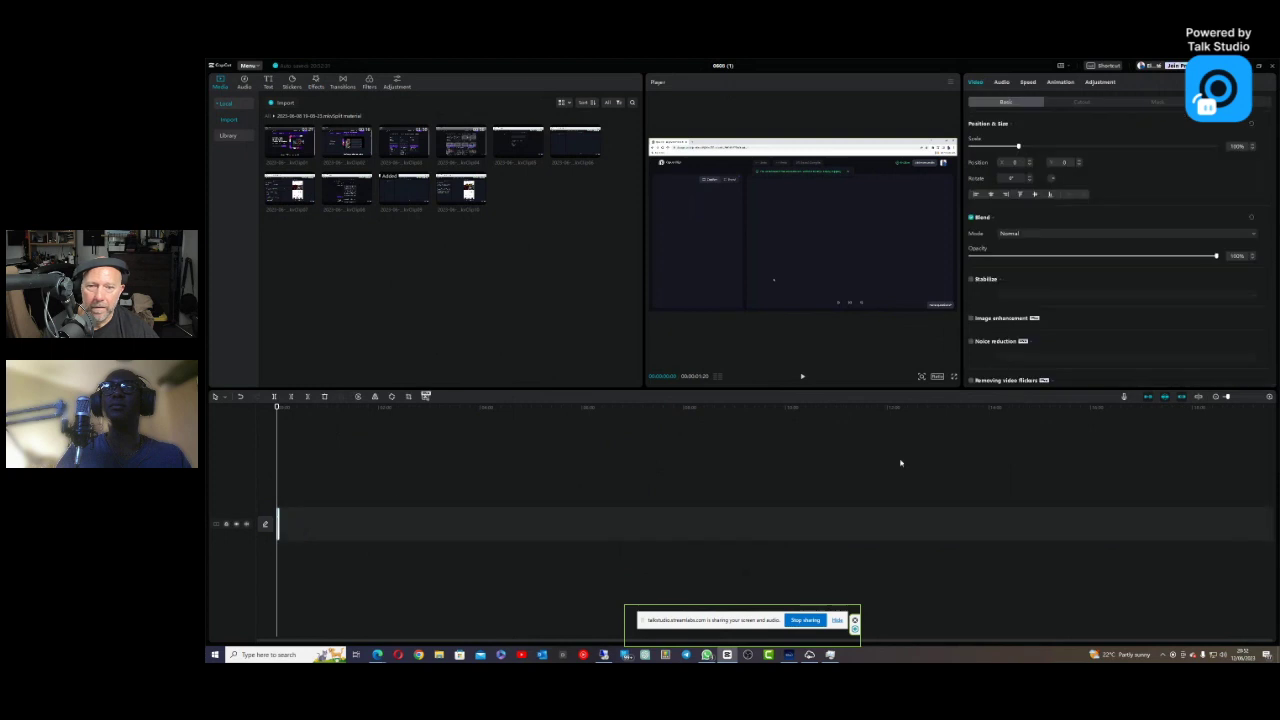
left_click_drag(1227, 399, 1246, 398)
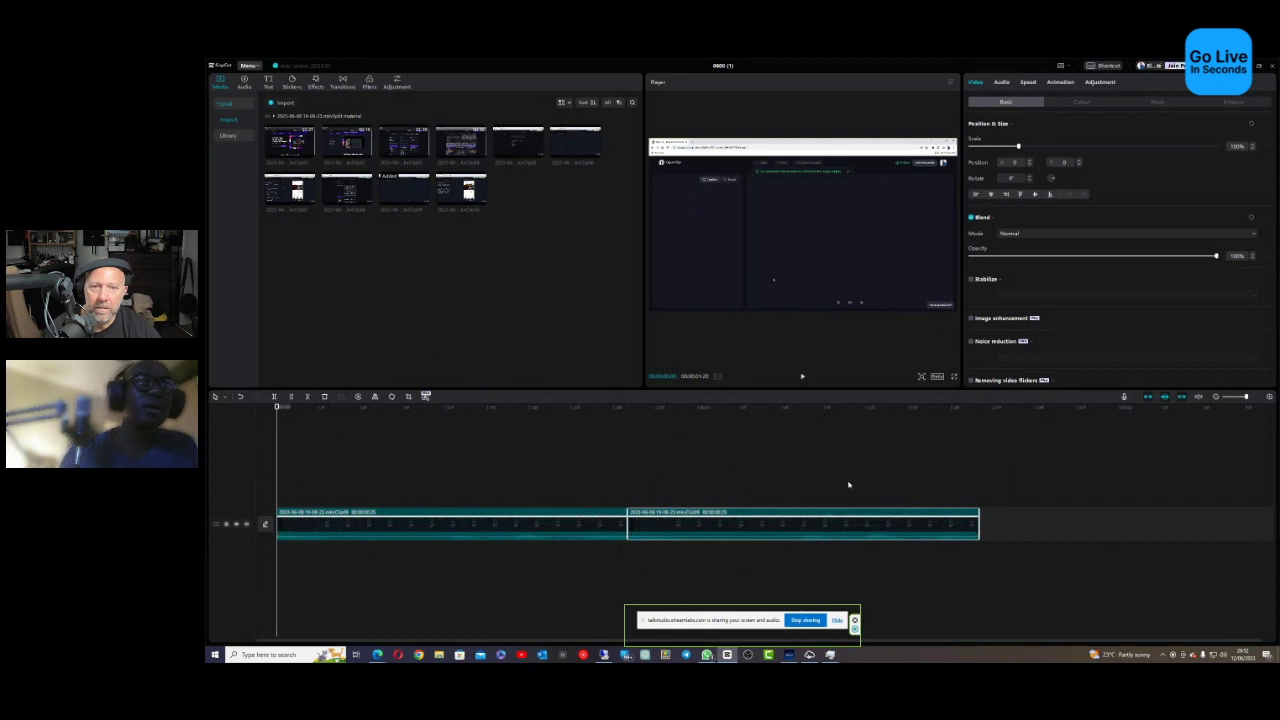
left_click(802, 376)
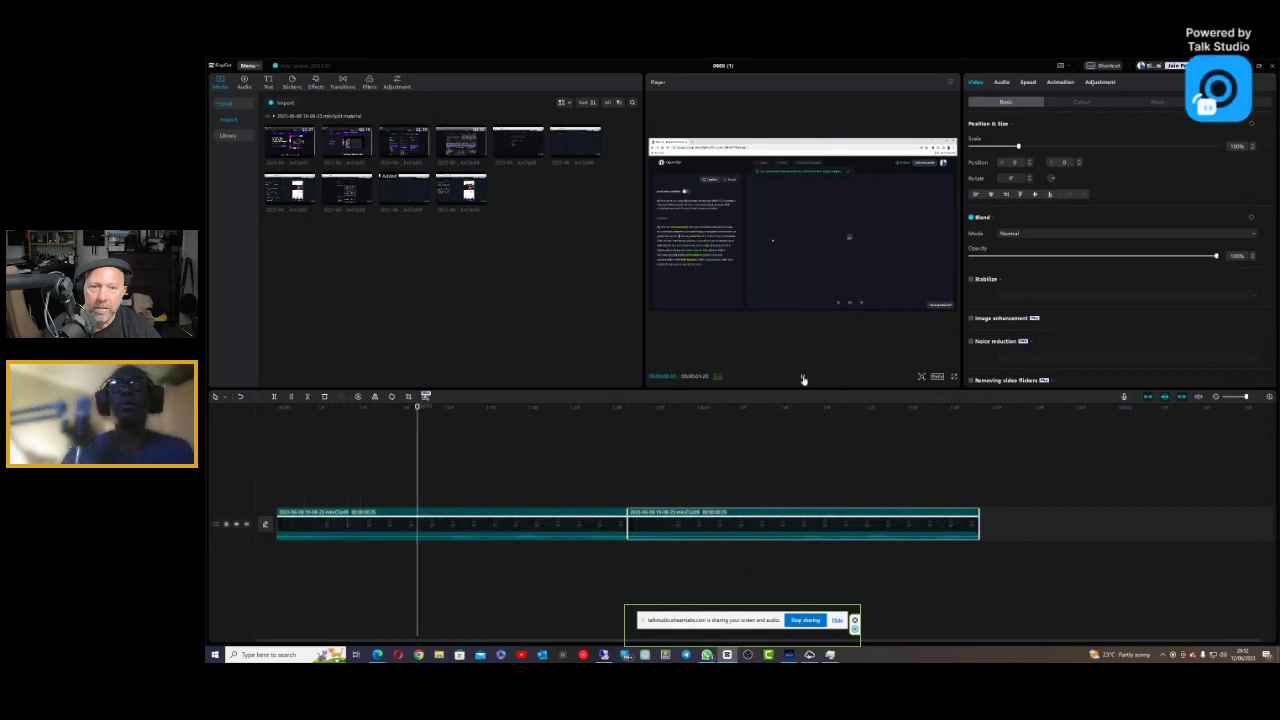
left_click(802, 376)
Step: Delete both timeline clips and add the second and fourth clips from the folder's first row in sequence
left_click(766, 565)
left_click_drag(802, 576, 528, 497)
key("Delete")
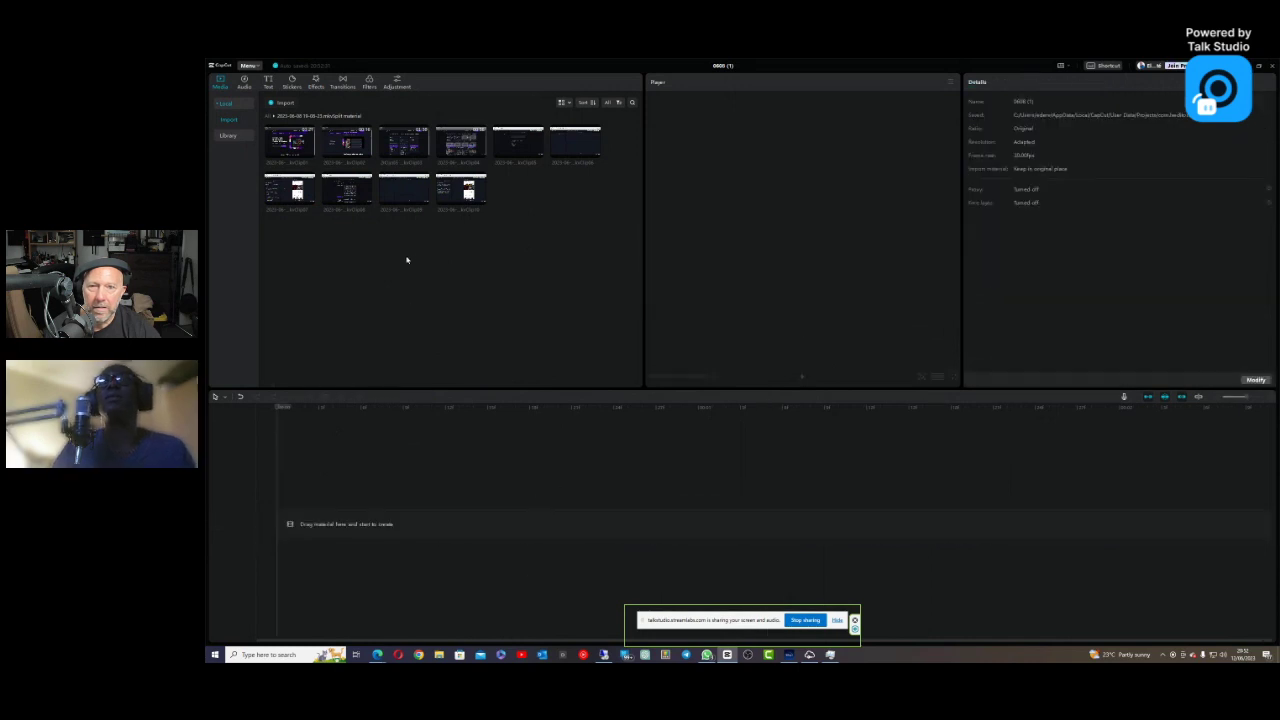
left_click_drag(346, 143, 278, 524)
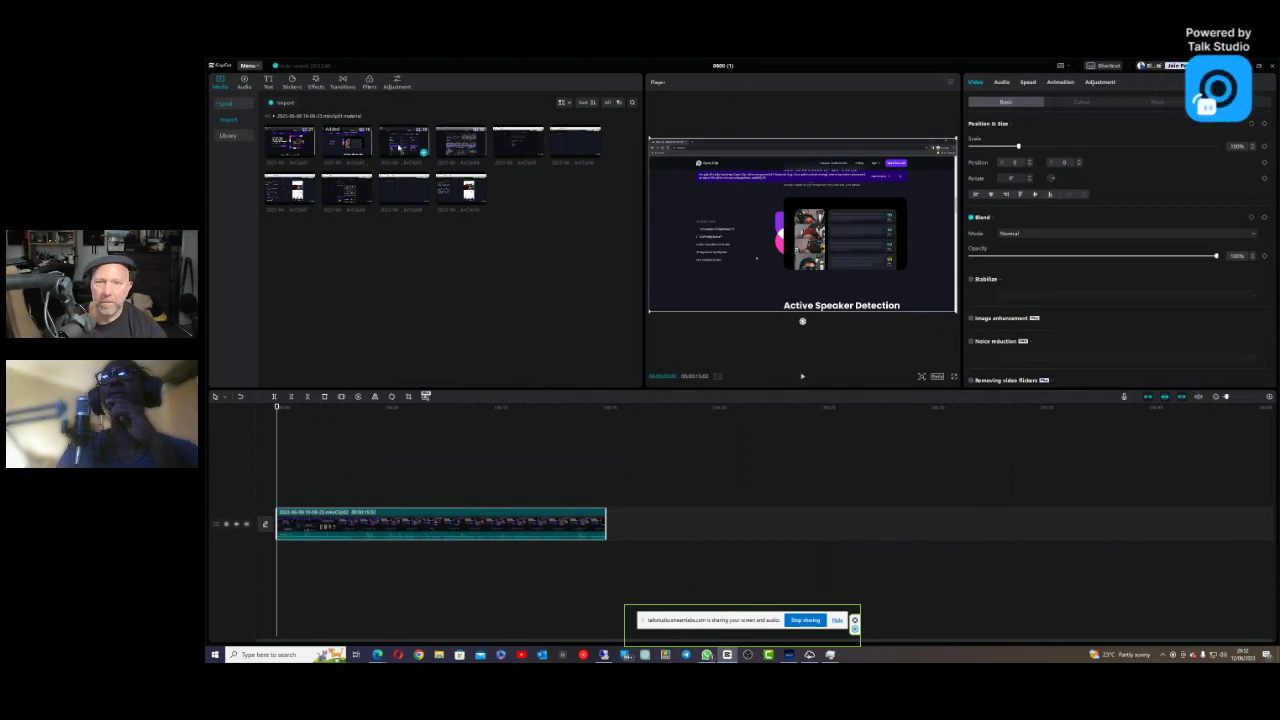
left_click_drag(469, 145, 607, 527)
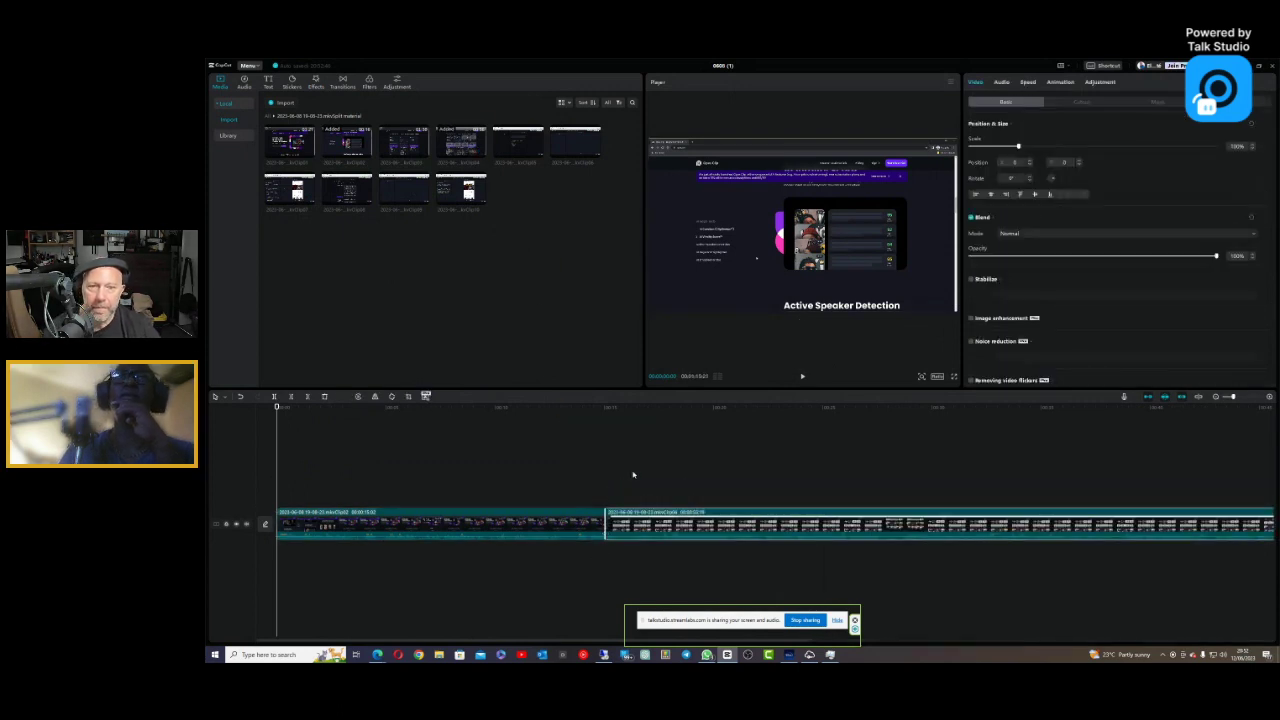
Step: Trim the end of the second timeline clip so that it lasts about 15 seconds
left_click(1227, 399)
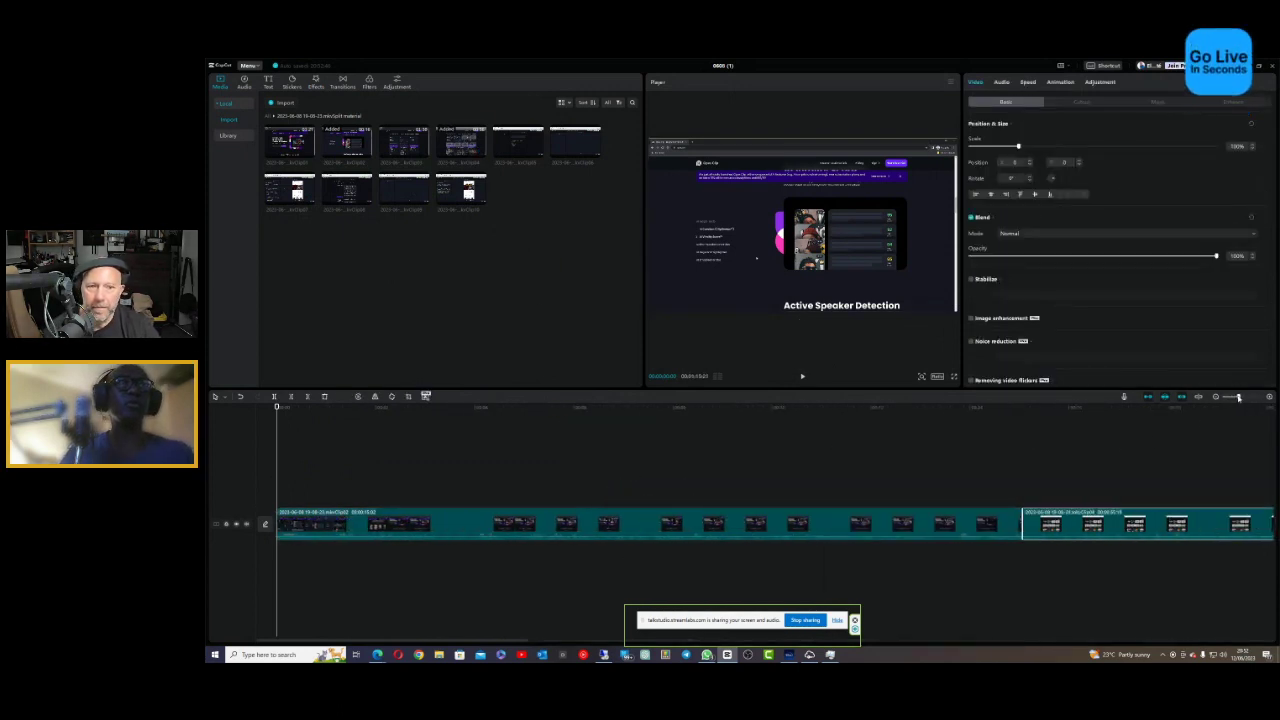
left_click(1229, 398)
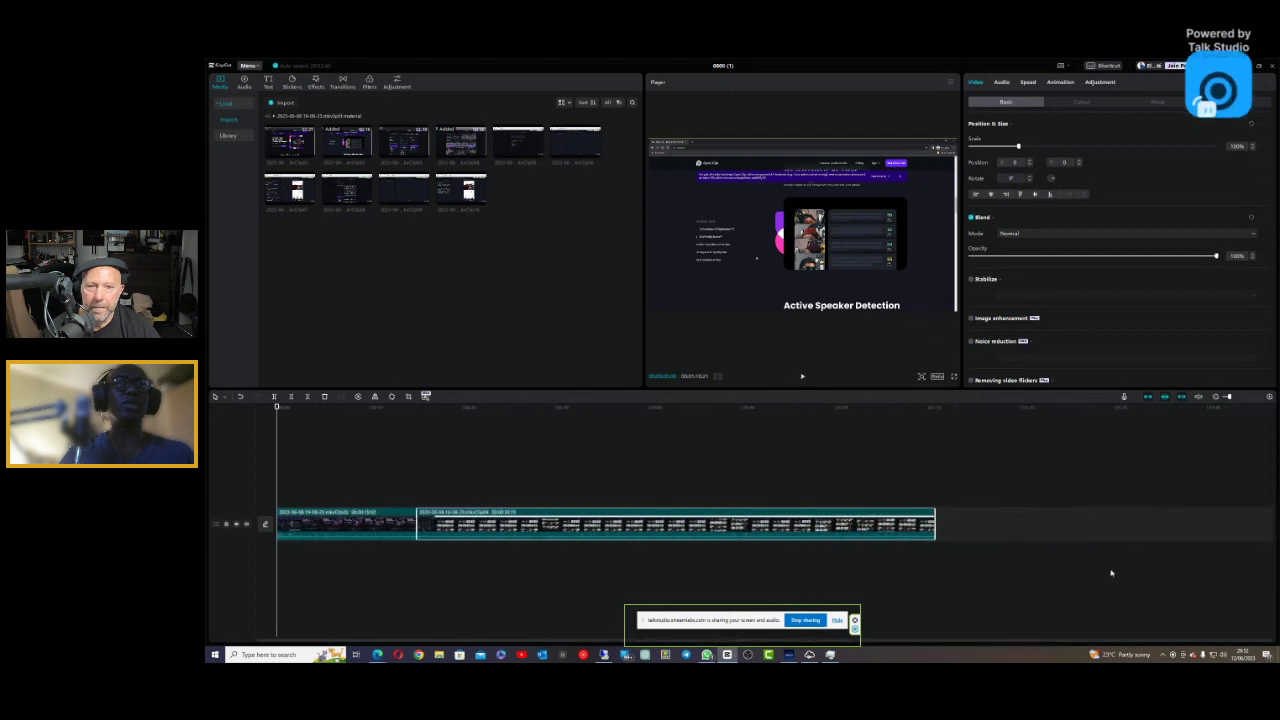
left_click_drag(934, 524, 563, 524)
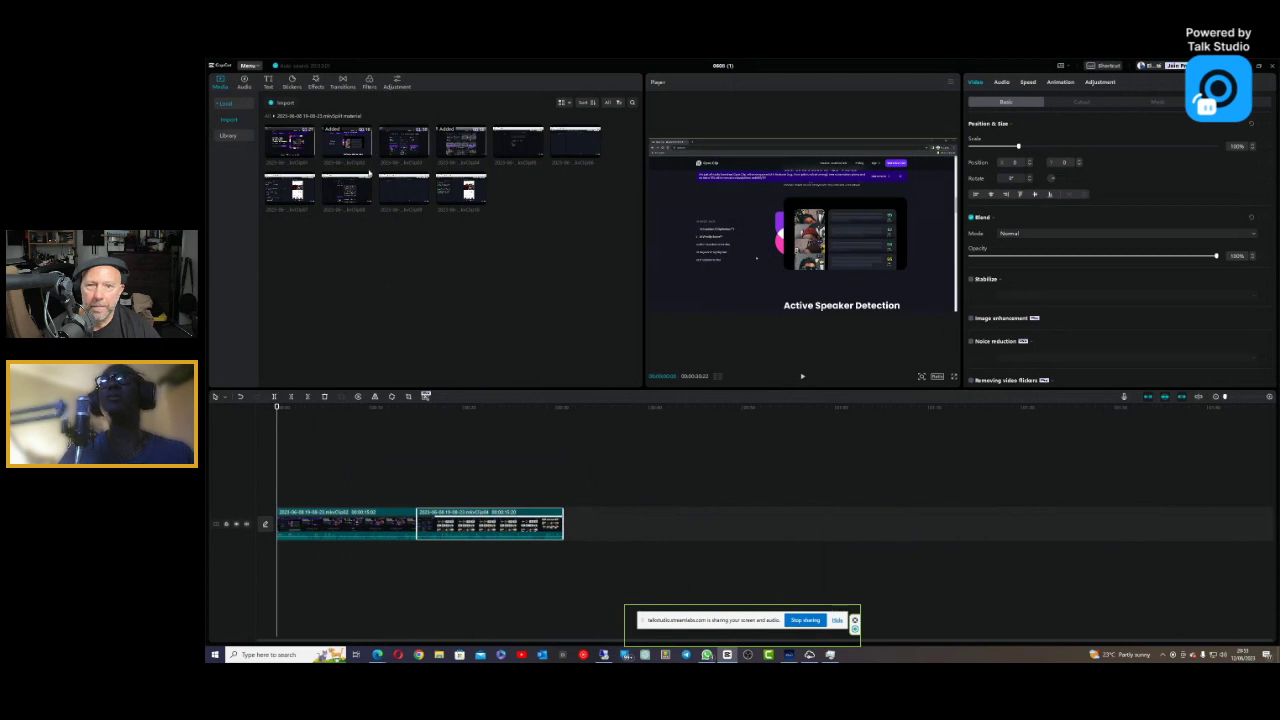
Step: Append the first clip from the split material folder to the timeline and trim its end to about 14 seconds
left_click_drag(368, 175, 572, 528)
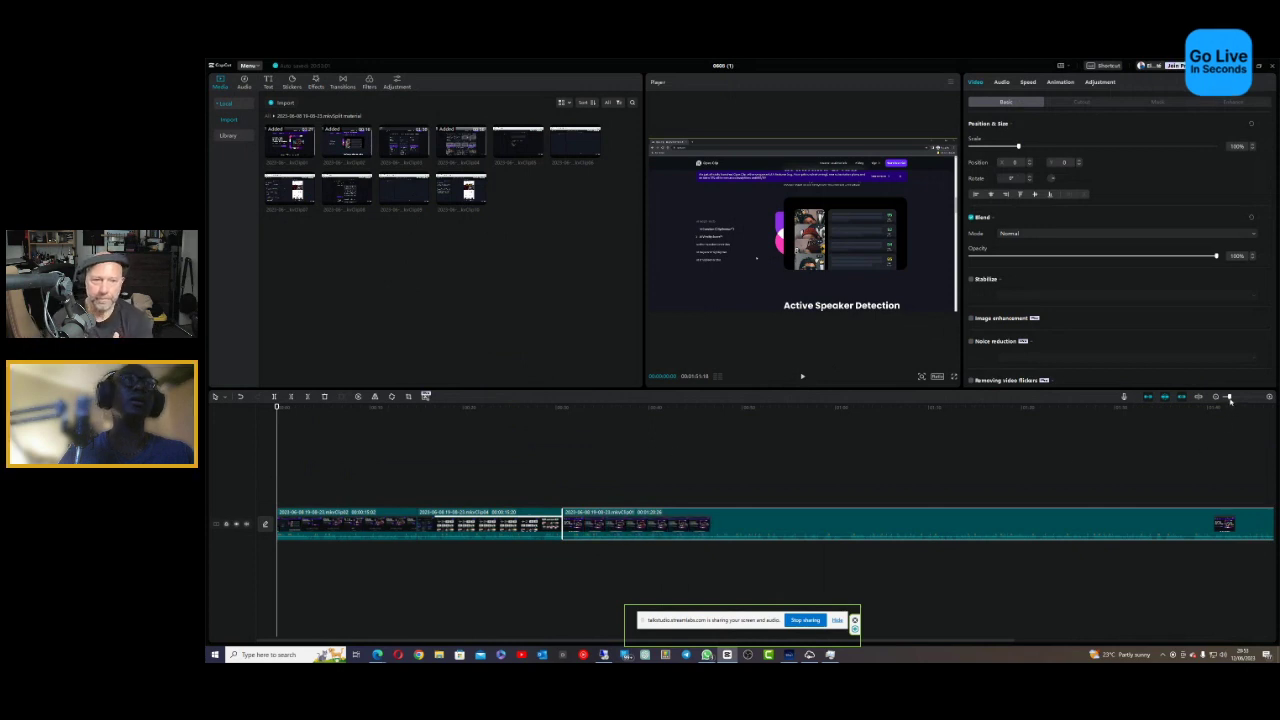
left_click_drag(1230, 398, 1224, 398)
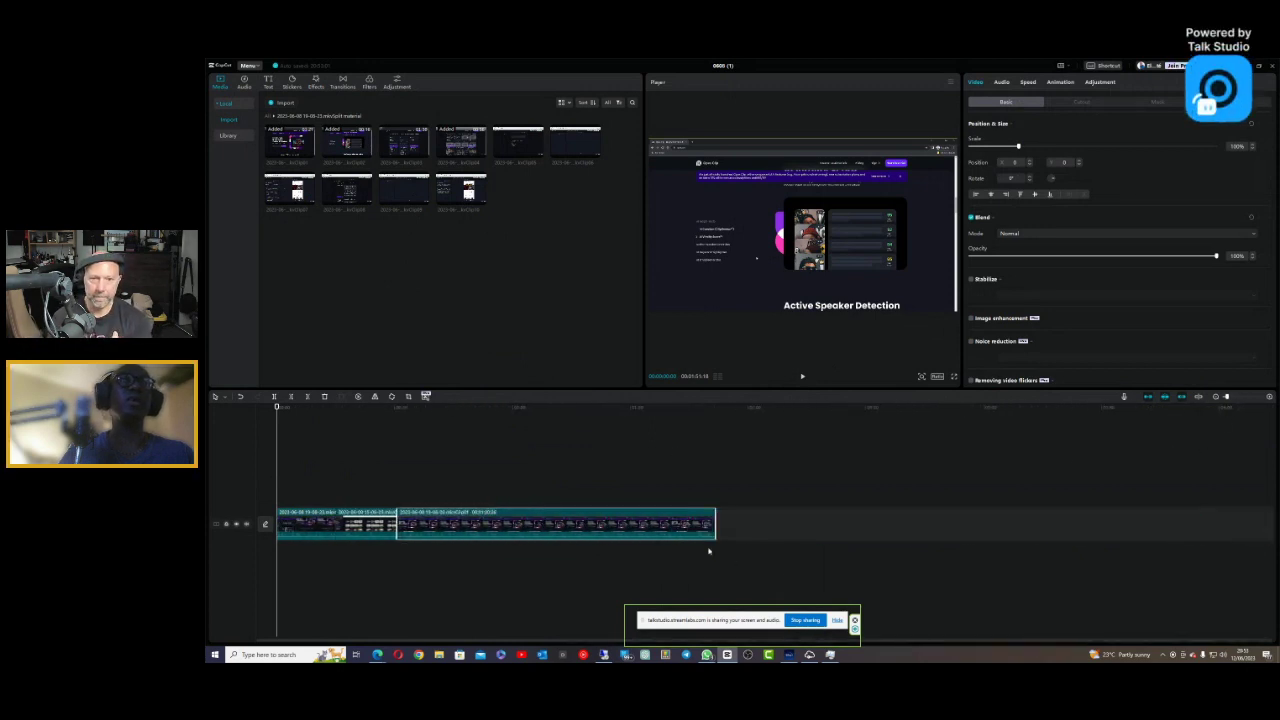
left_click_drag(716, 521, 455, 521)
left_click(1229, 397)
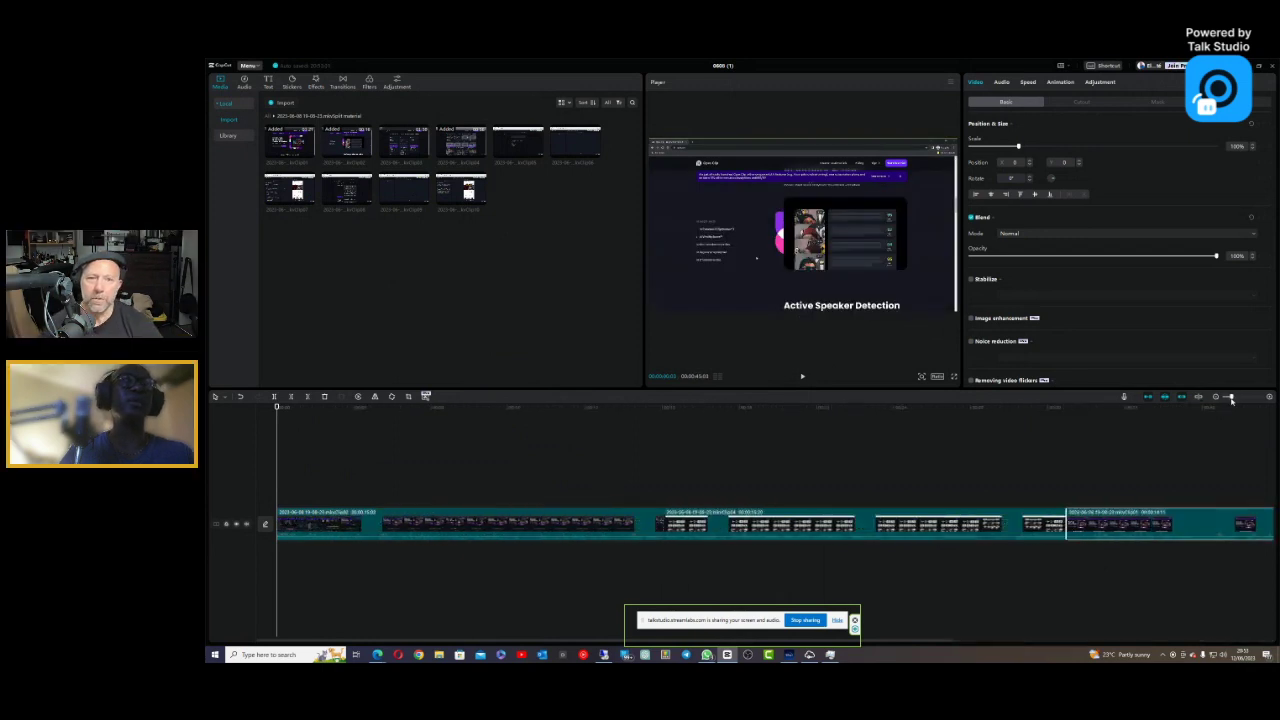
left_click_drag(1231, 402, 1229, 402)
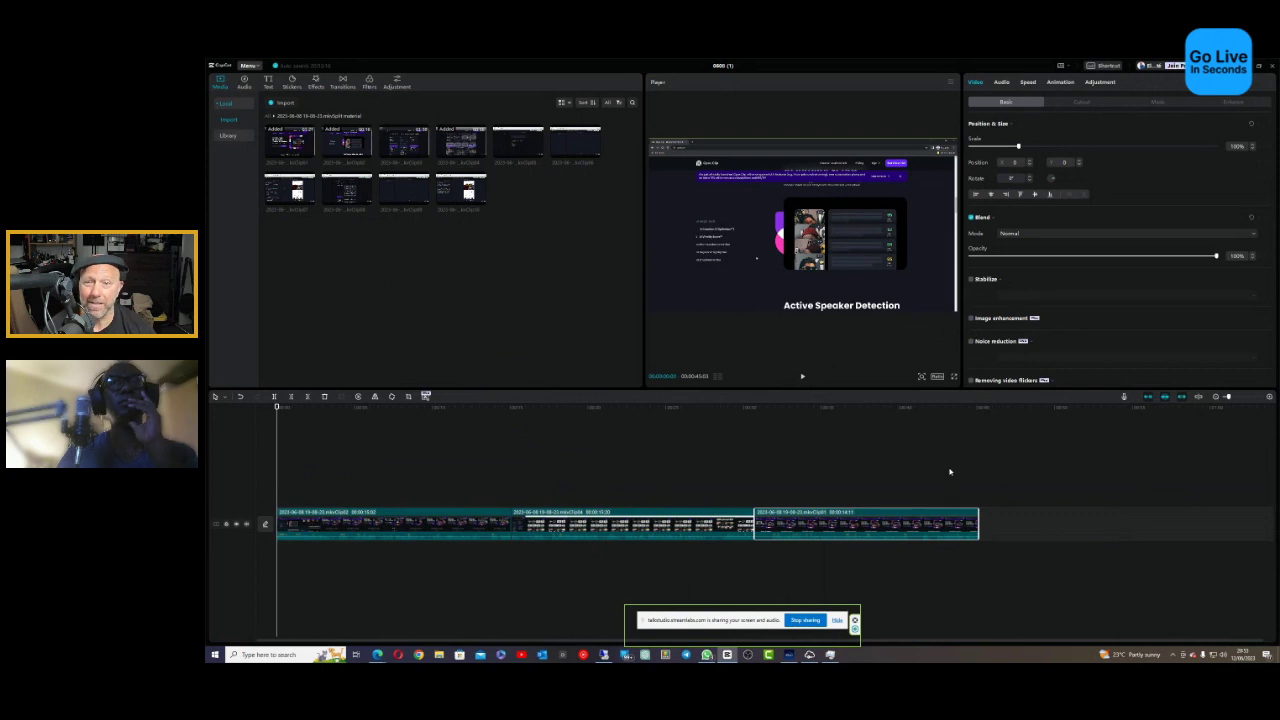
Step: Set the project's aspect ratio to 9:16
left_click(940, 377)
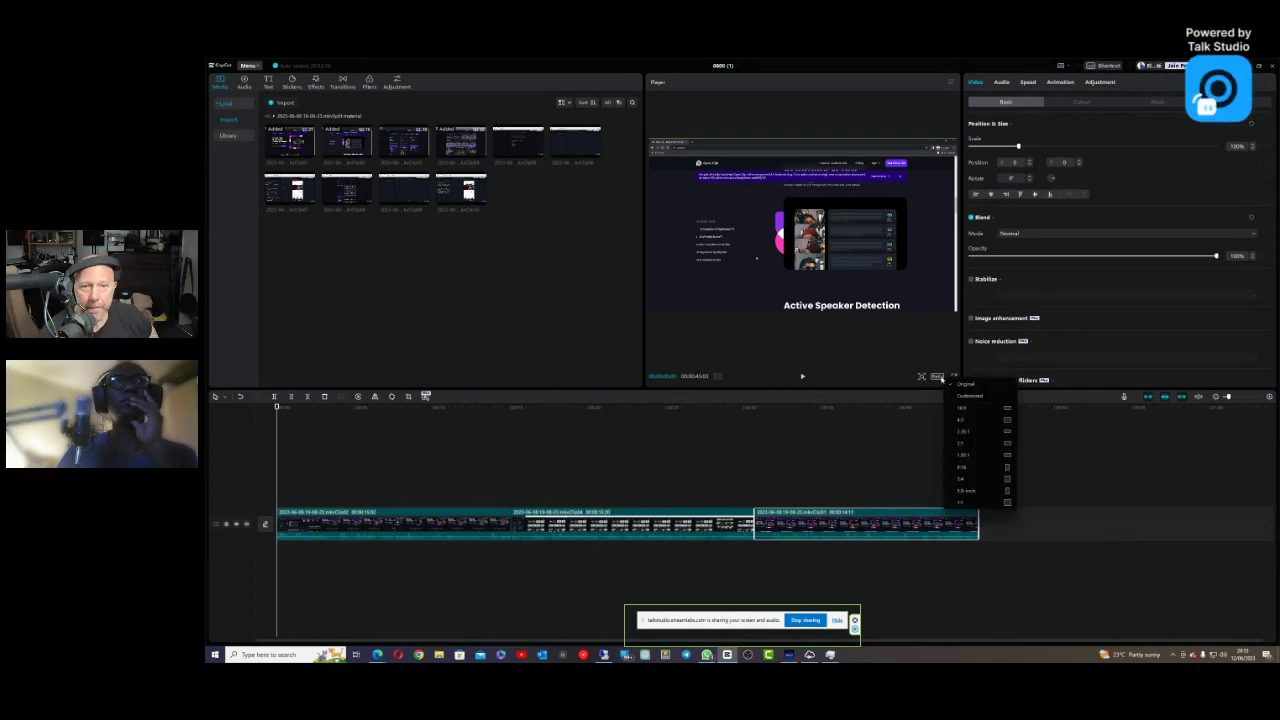
left_click(971, 468)
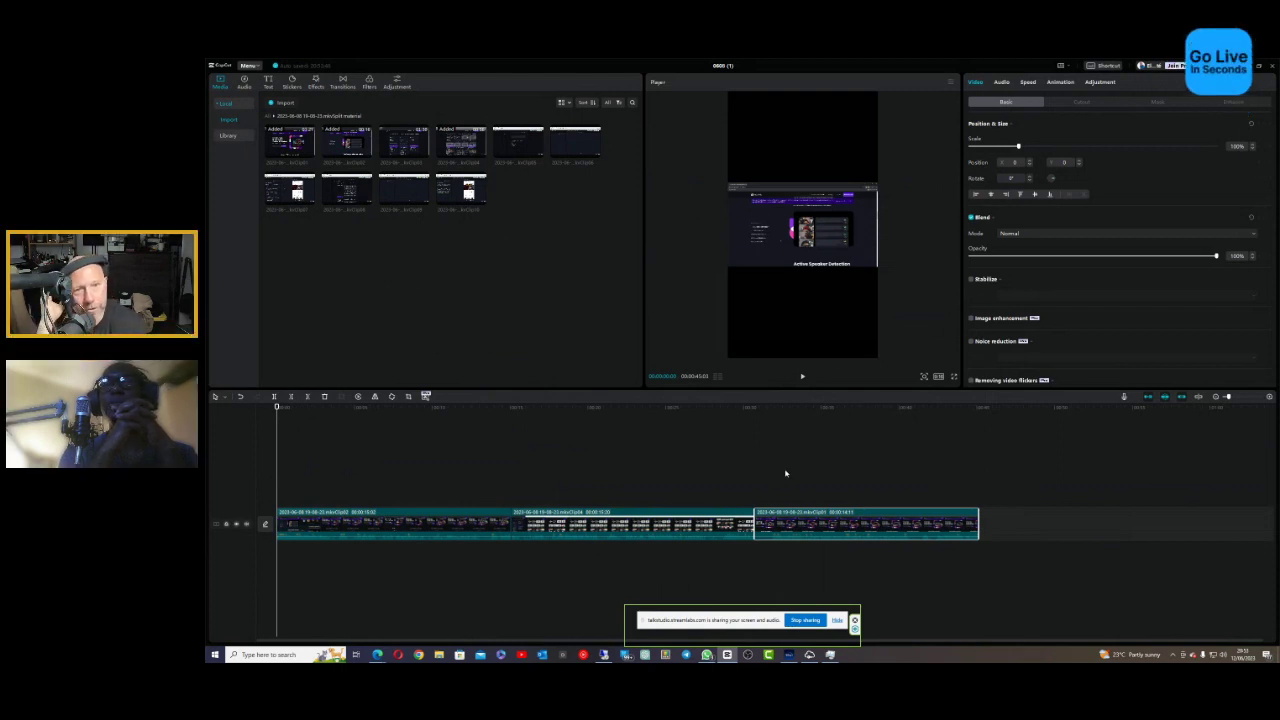
Step: Select all three timeline clips, rotate them by 90 degrees and undo the rotation
left_click_drag(785, 473, 450, 540)
left_click_drag(449, 477, 785, 538)
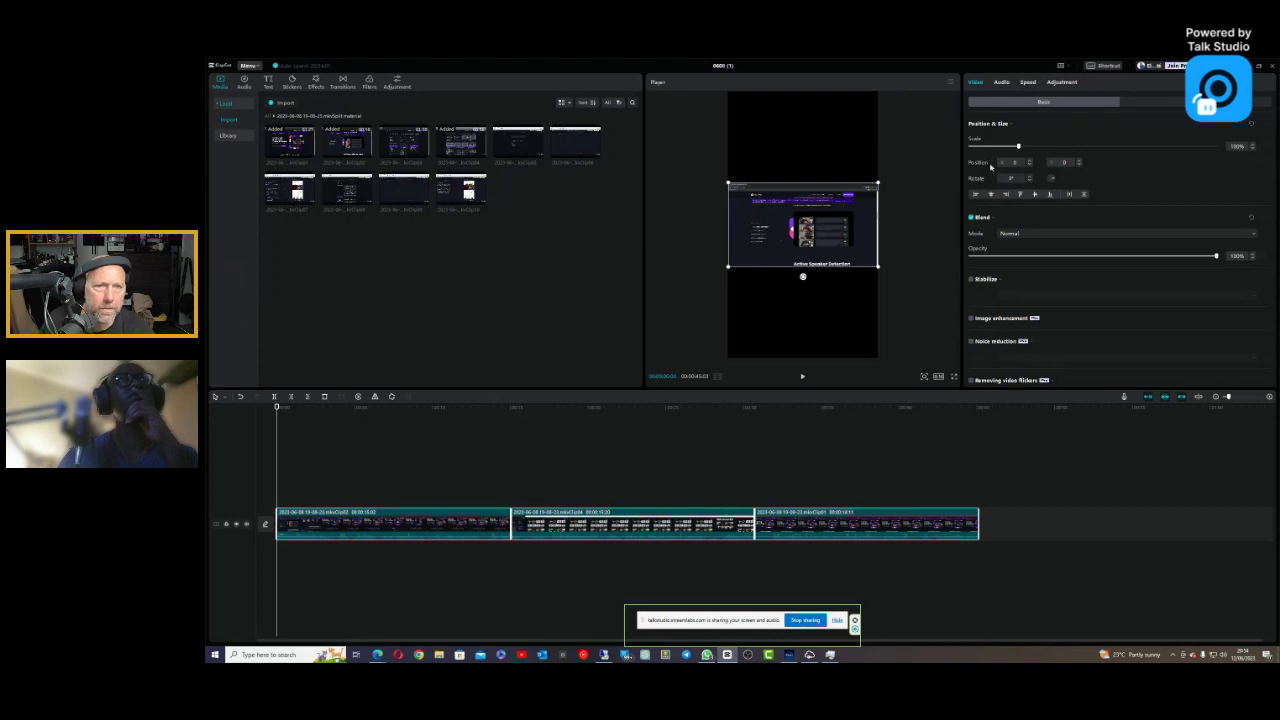
left_click(1051, 179)
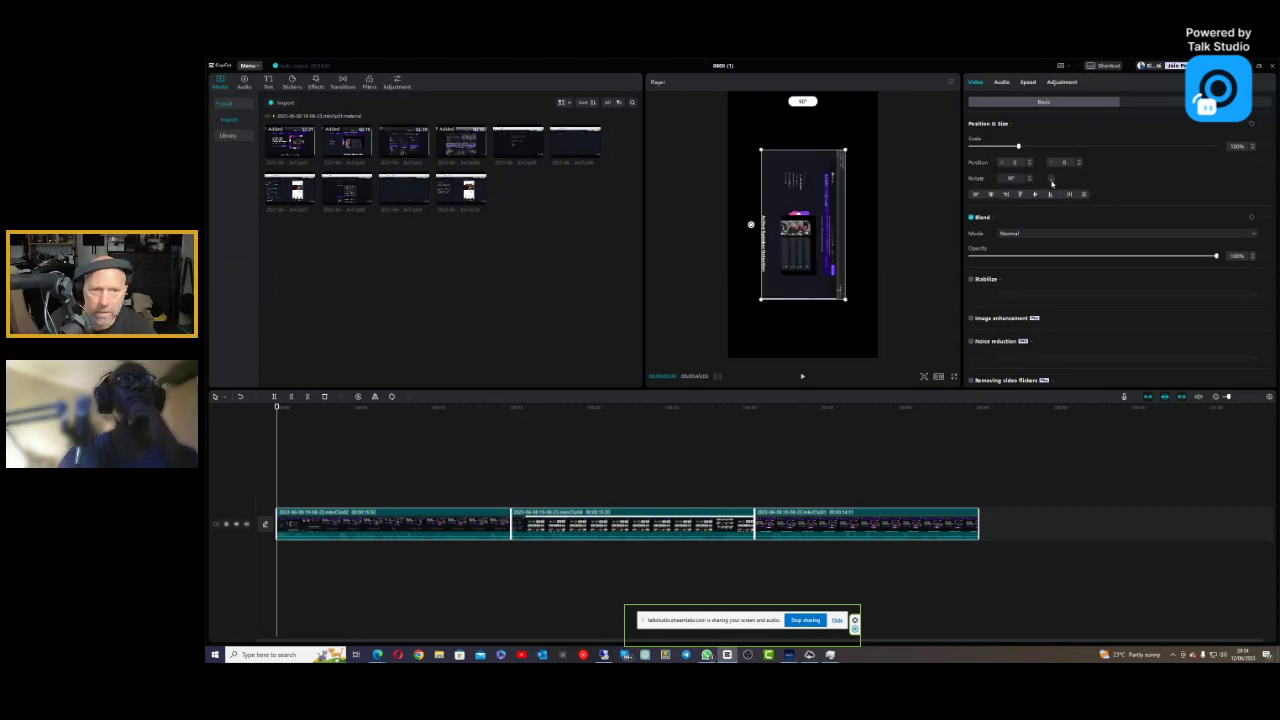
key("ctrl+z")
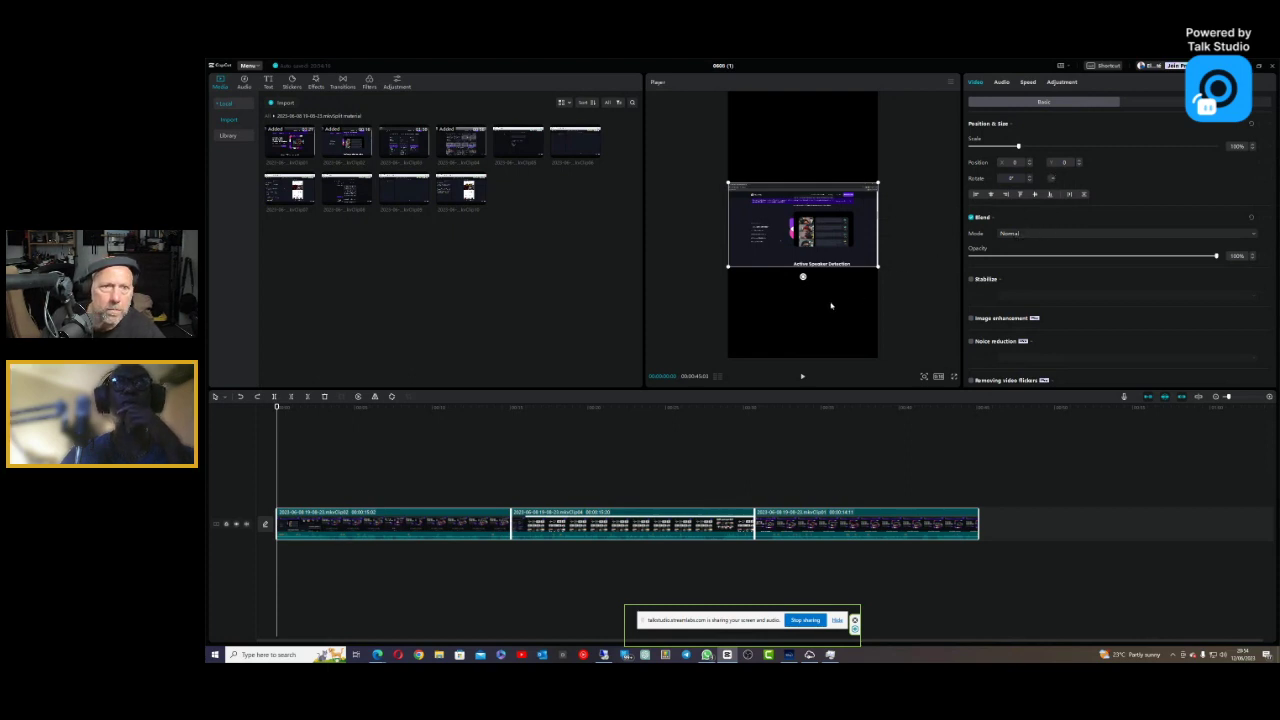
Step: Select all three timeline clips, scale them up to about 317% and undo the last changes
left_click(779, 283)
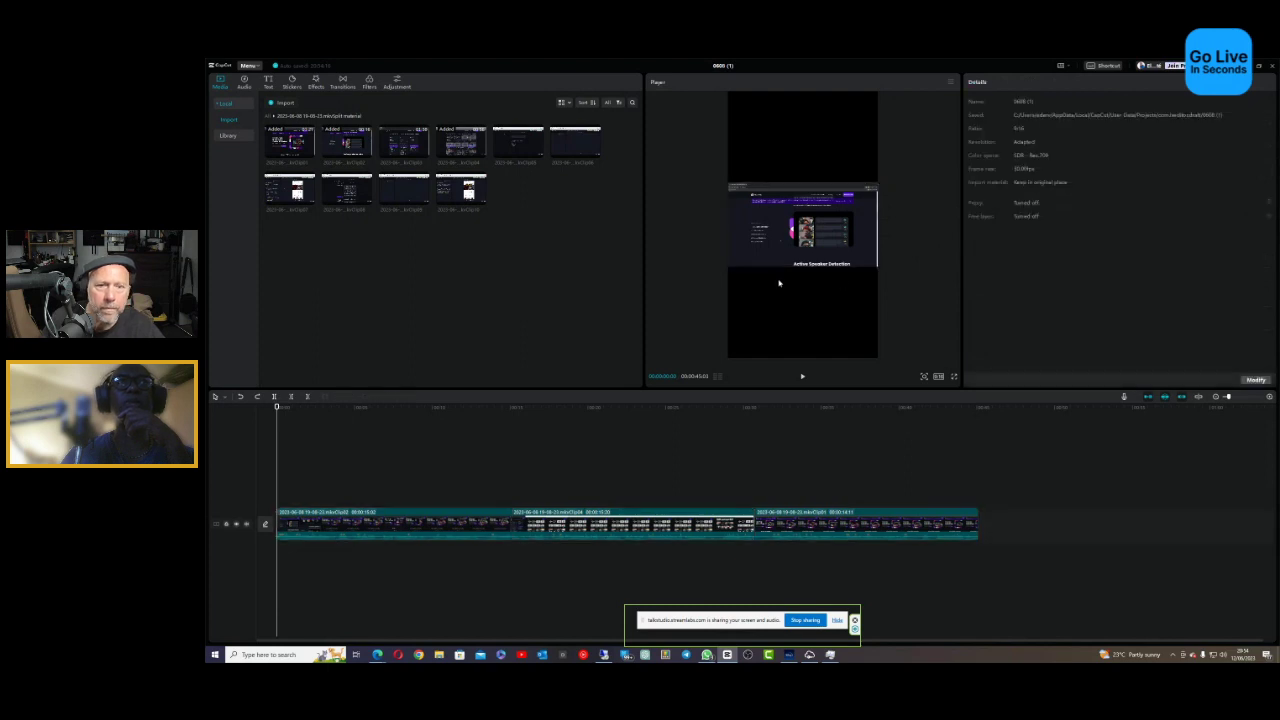
left_click(580, 525)
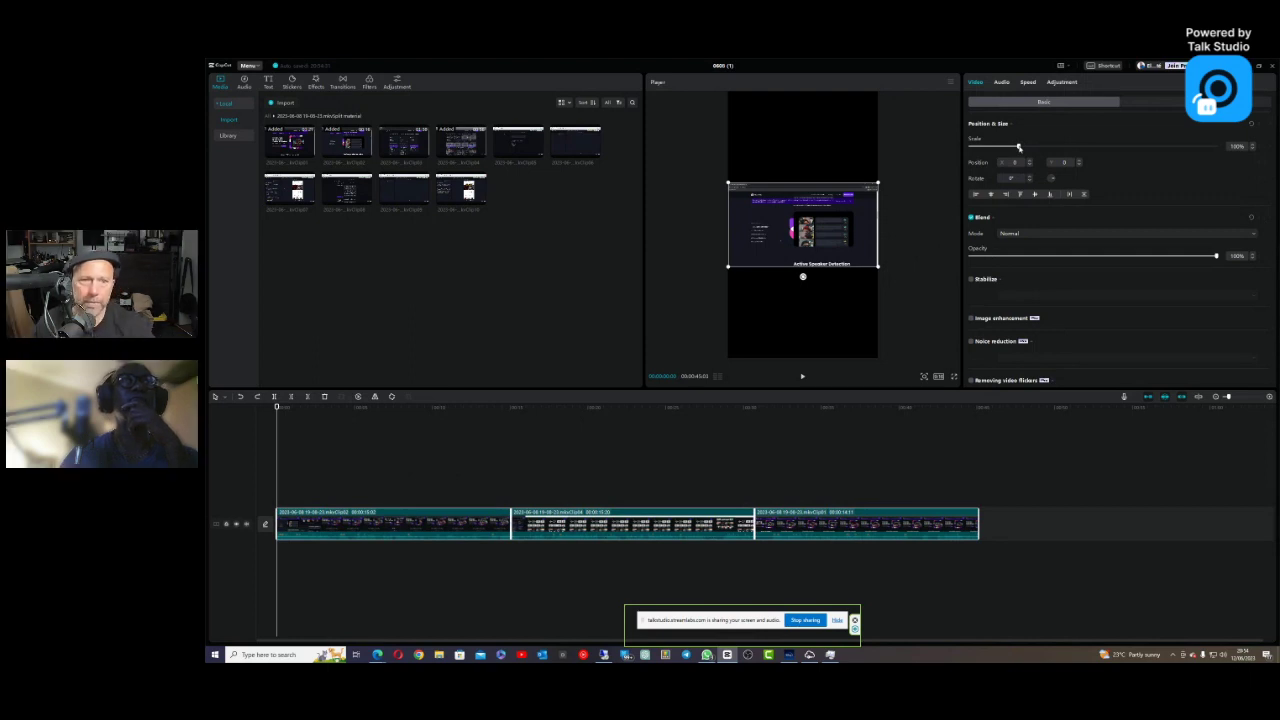
left_click_drag(1019, 147, 1127, 175)
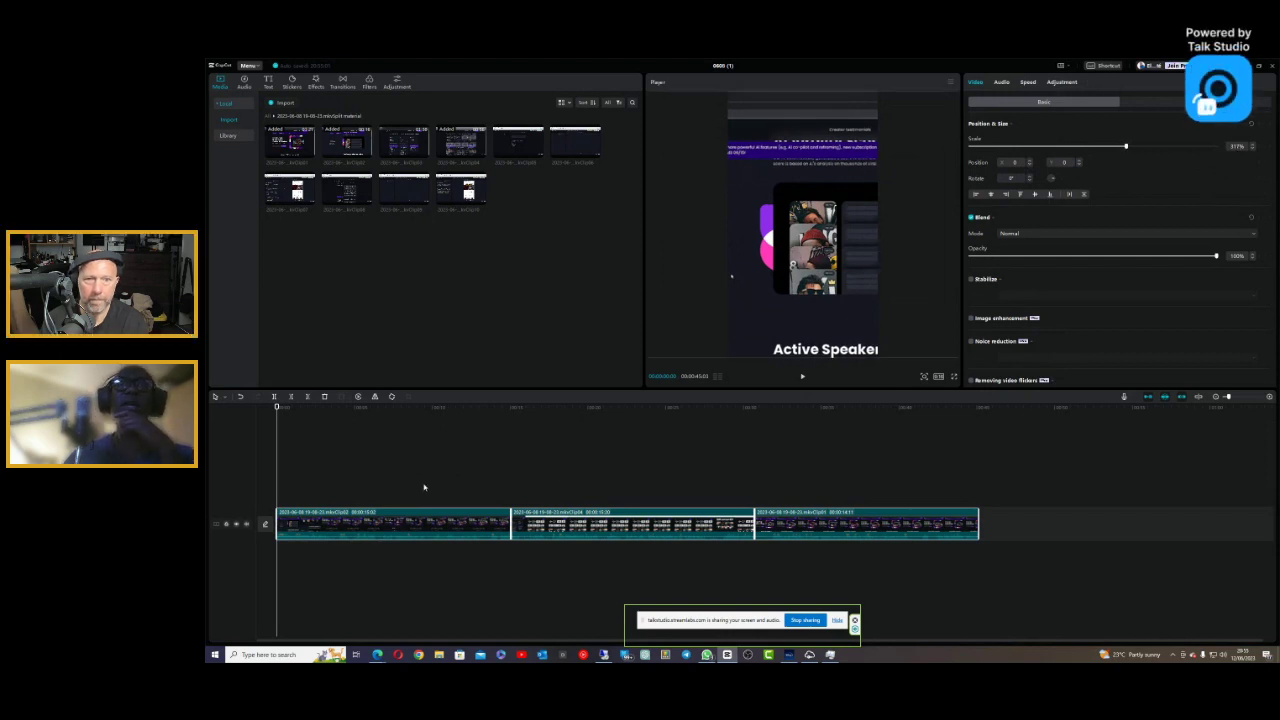
left_click_drag(540, 452, 423, 472)
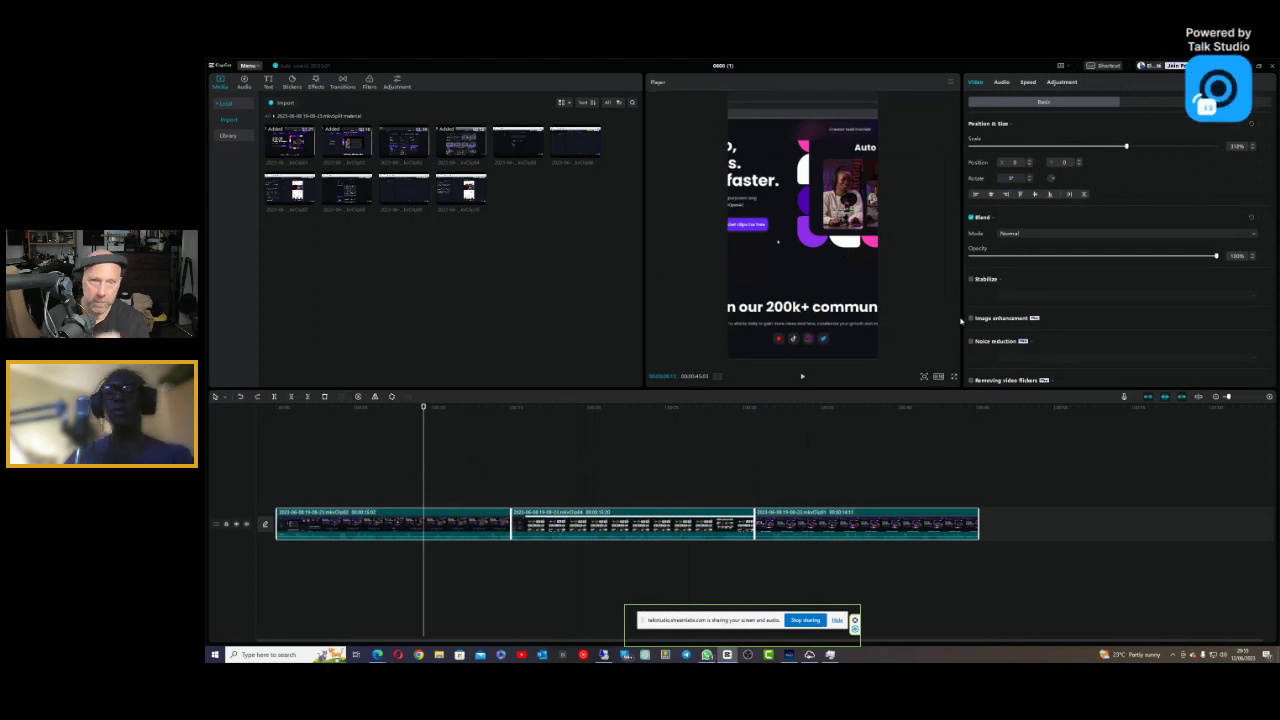
key("ctrl+z")
key("ctrl+z")
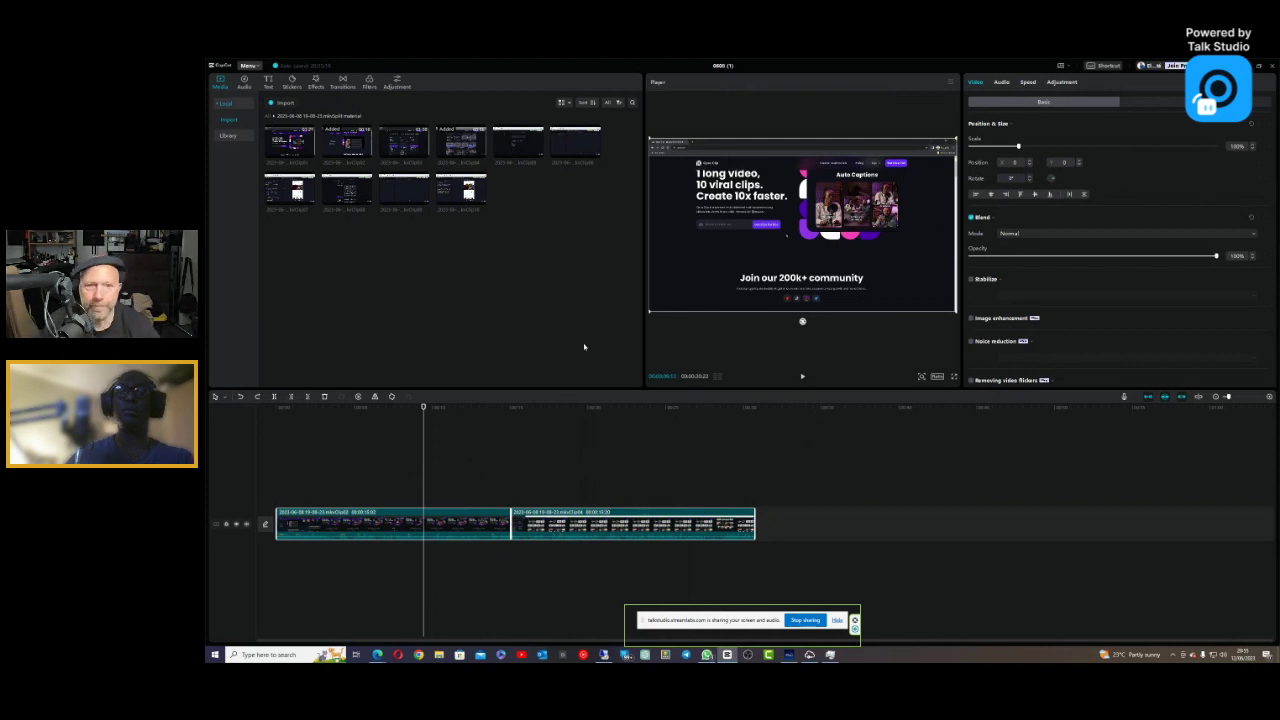
Step: Redo the addition of the third timeline clip and set the project's aspect ratio to 9:16
left_click(257, 398)
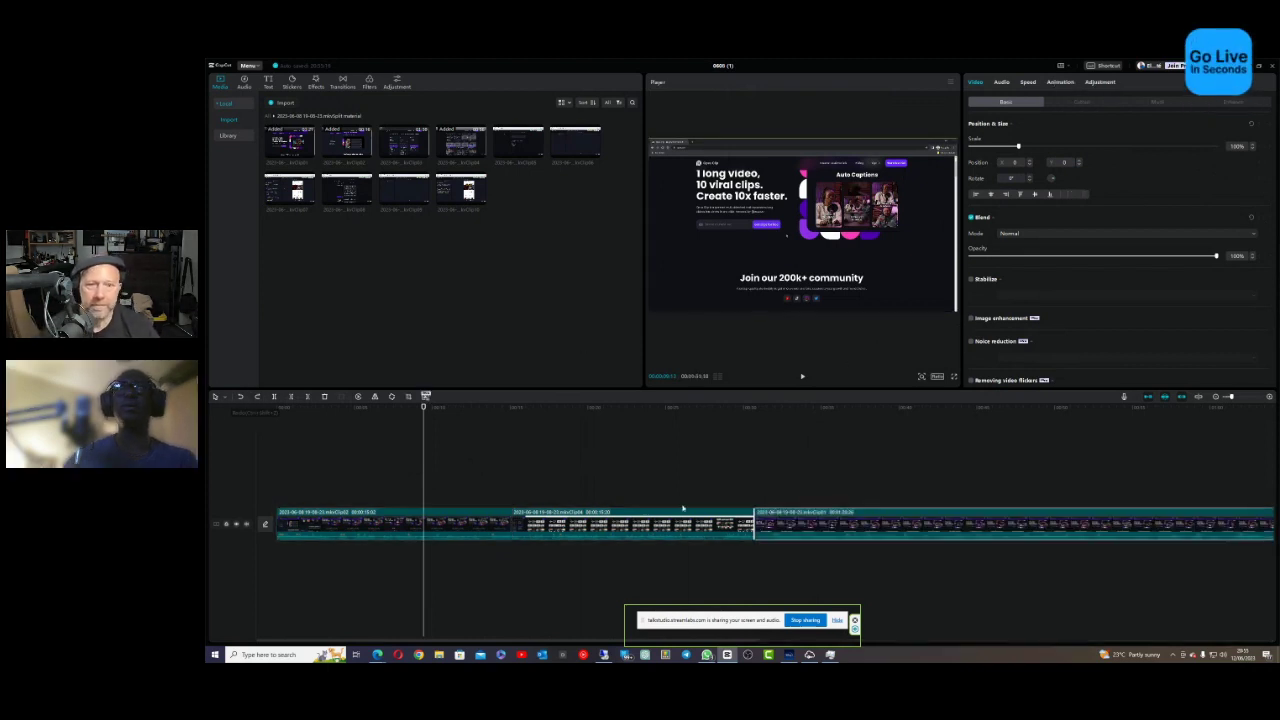
left_click(688, 522)
left_click(460, 471)
left_click(937, 376)
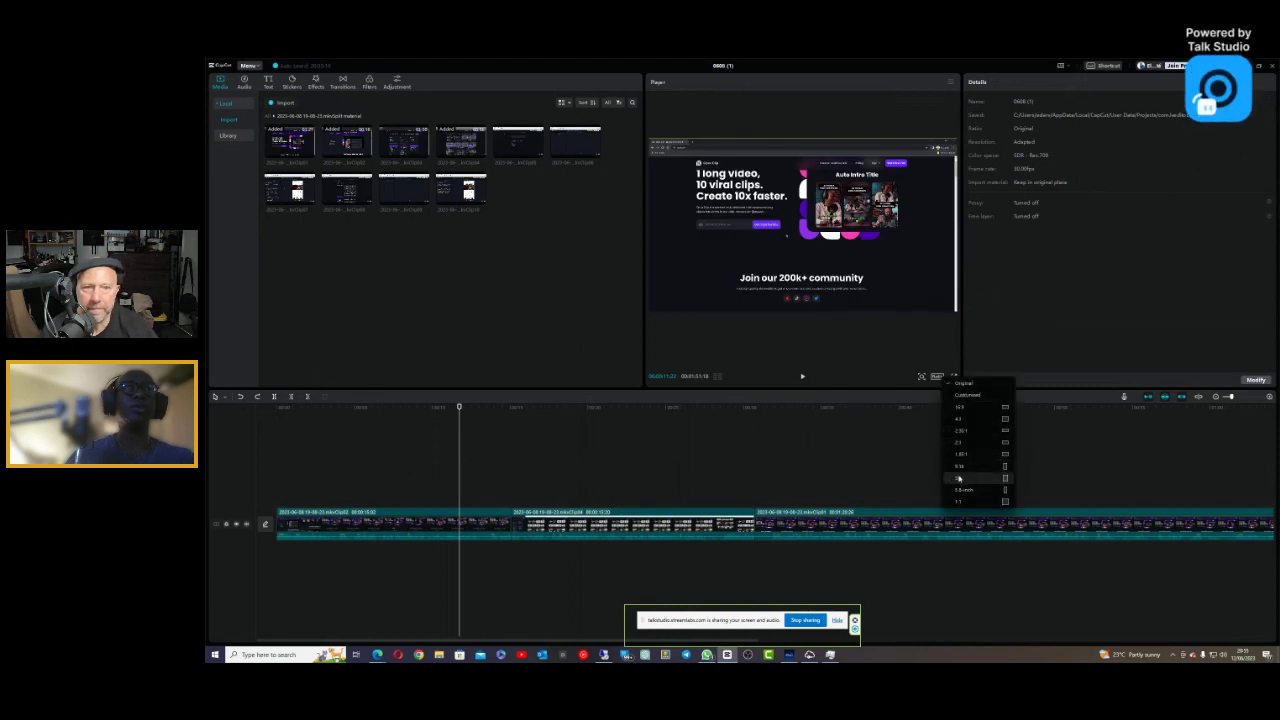
left_click(960, 466)
Step: Try to rotate all three clips upright by about 90 degrees and enlarge the picture in the preview to fill the vertical frame
left_click_drag(386, 478, 836, 567)
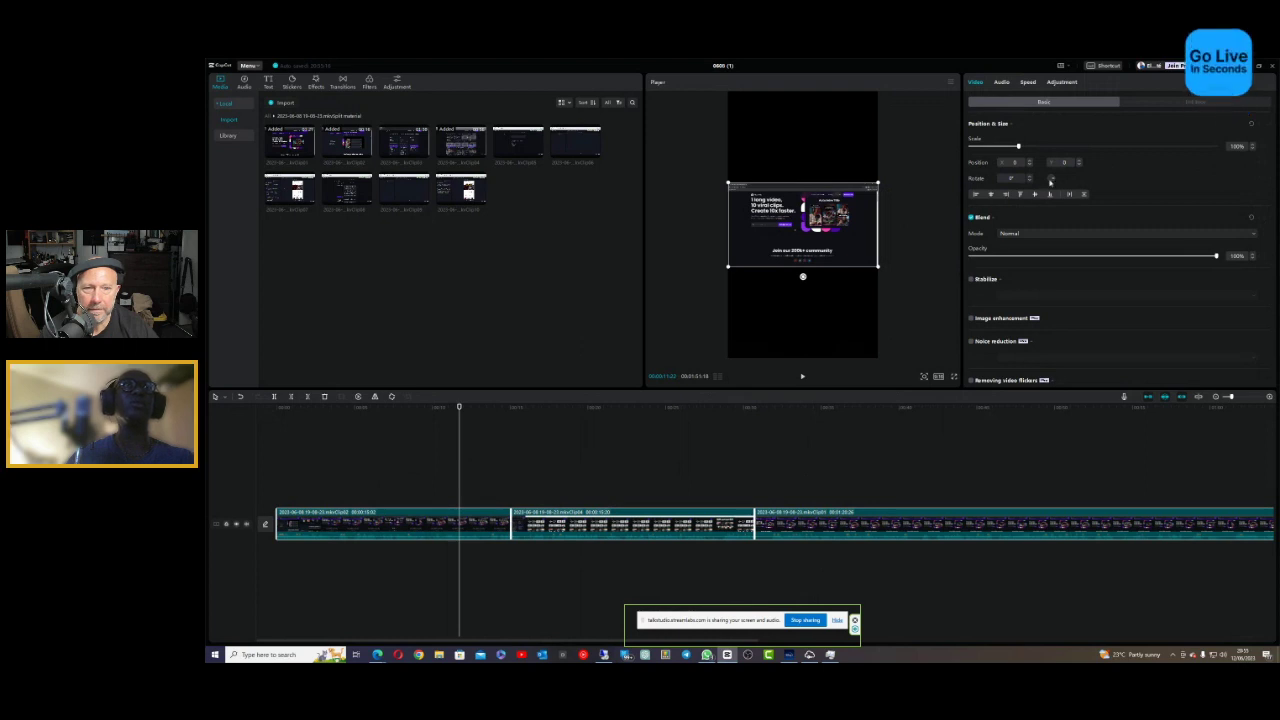
left_click_drag(1052, 180, 1052, 180)
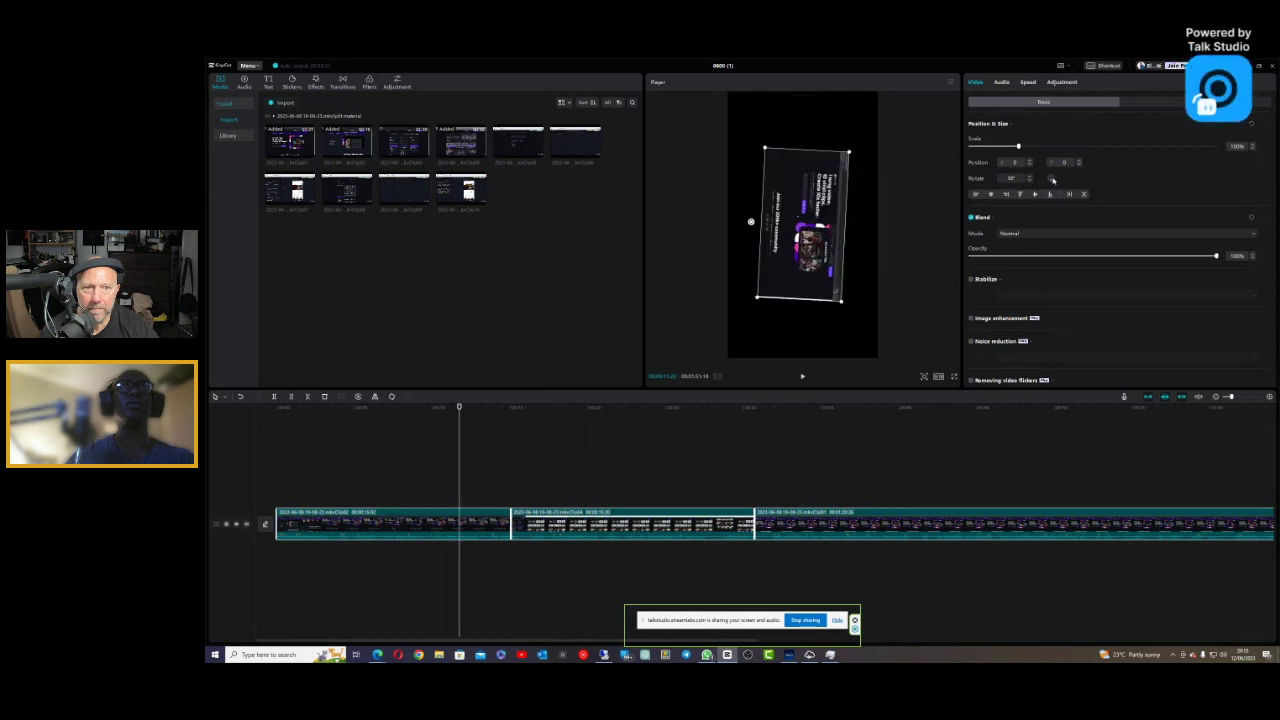
left_click_drag(750, 221, 750, 225)
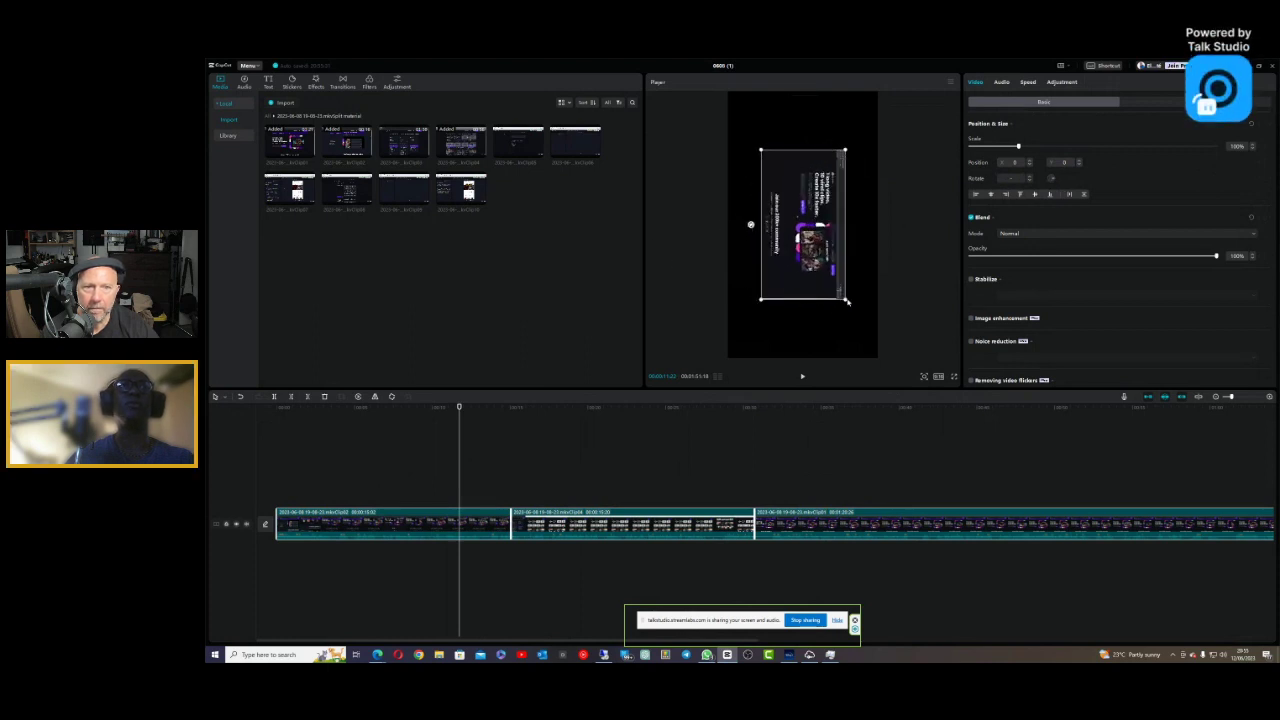
left_click_drag(847, 301, 880, 355)
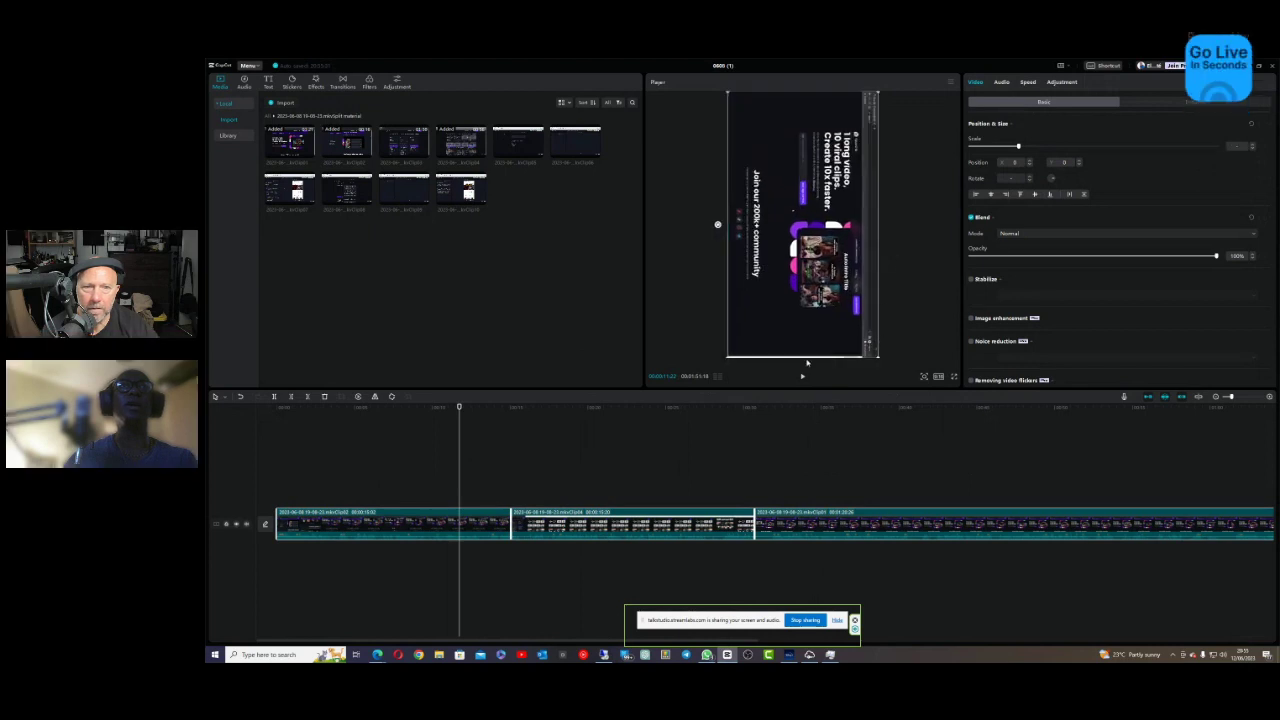
Step: Examine the rotation and framing of all three clips at several points along the timeline
left_click(620, 464)
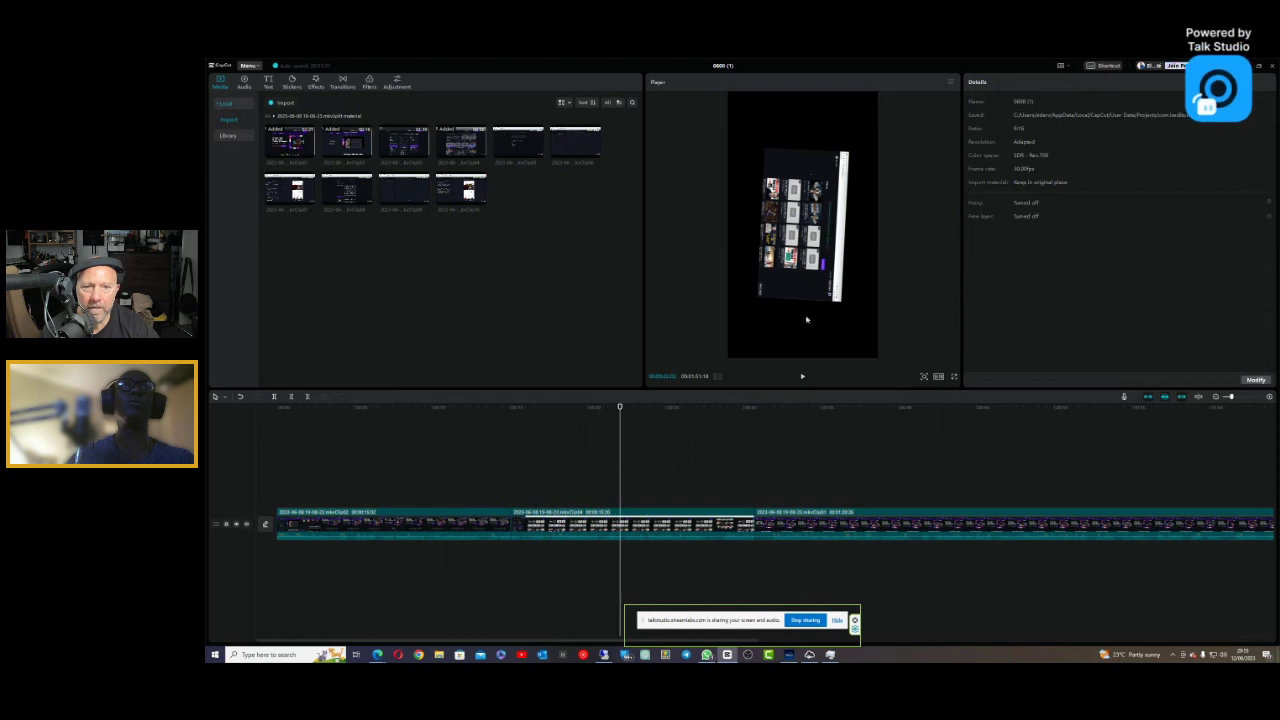
left_click(892, 484)
left_click(606, 466)
left_click(451, 464)
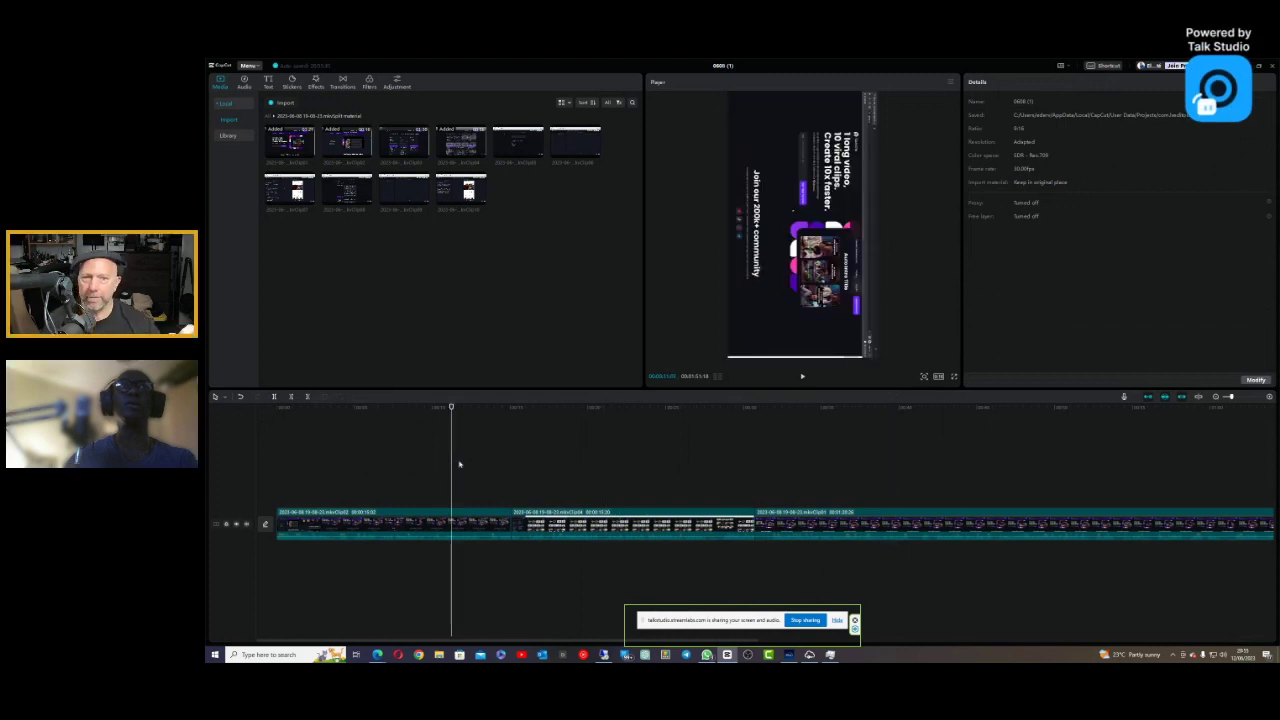
left_click(583, 463)
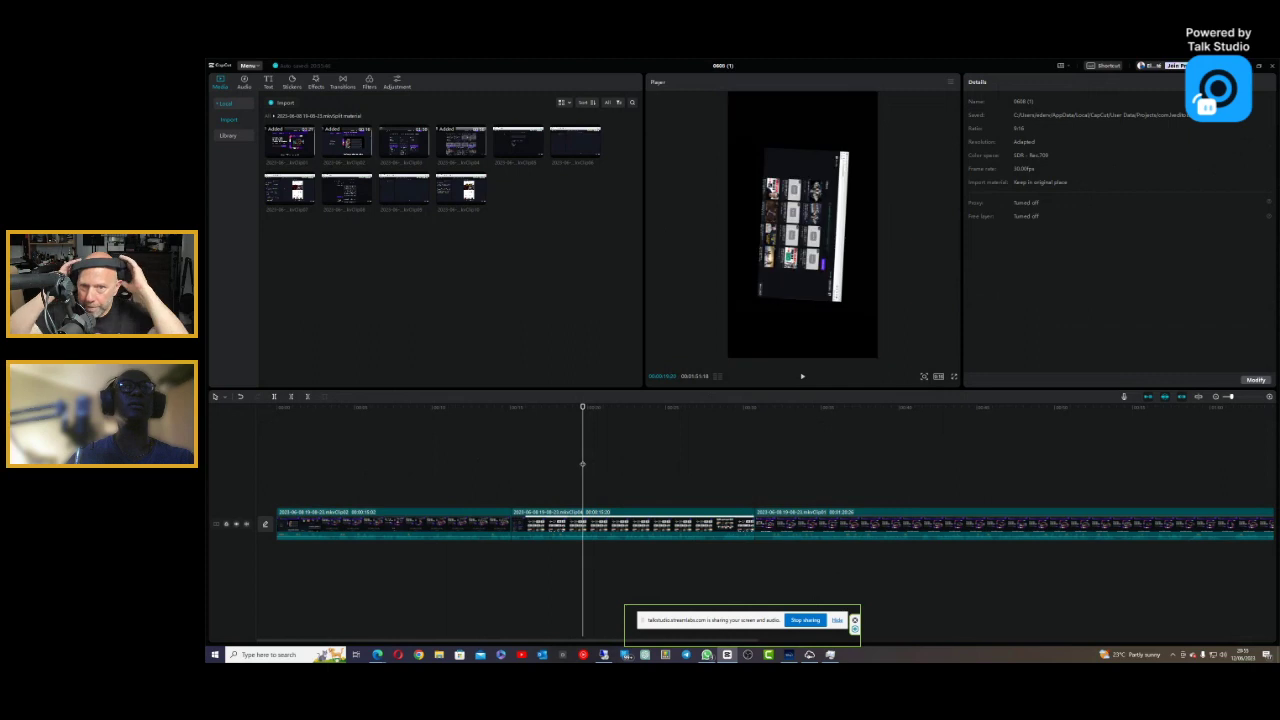
left_click(791, 477)
left_click(669, 463)
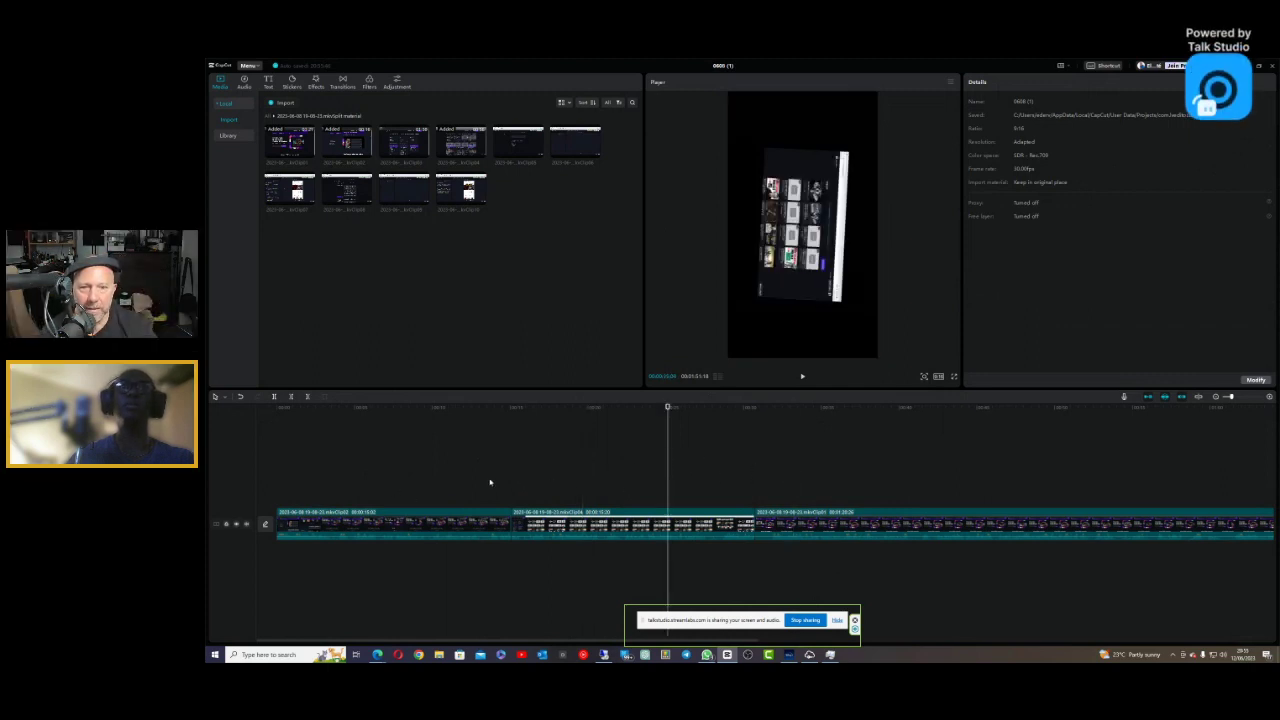
left_click(642, 476)
left_click(796, 483)
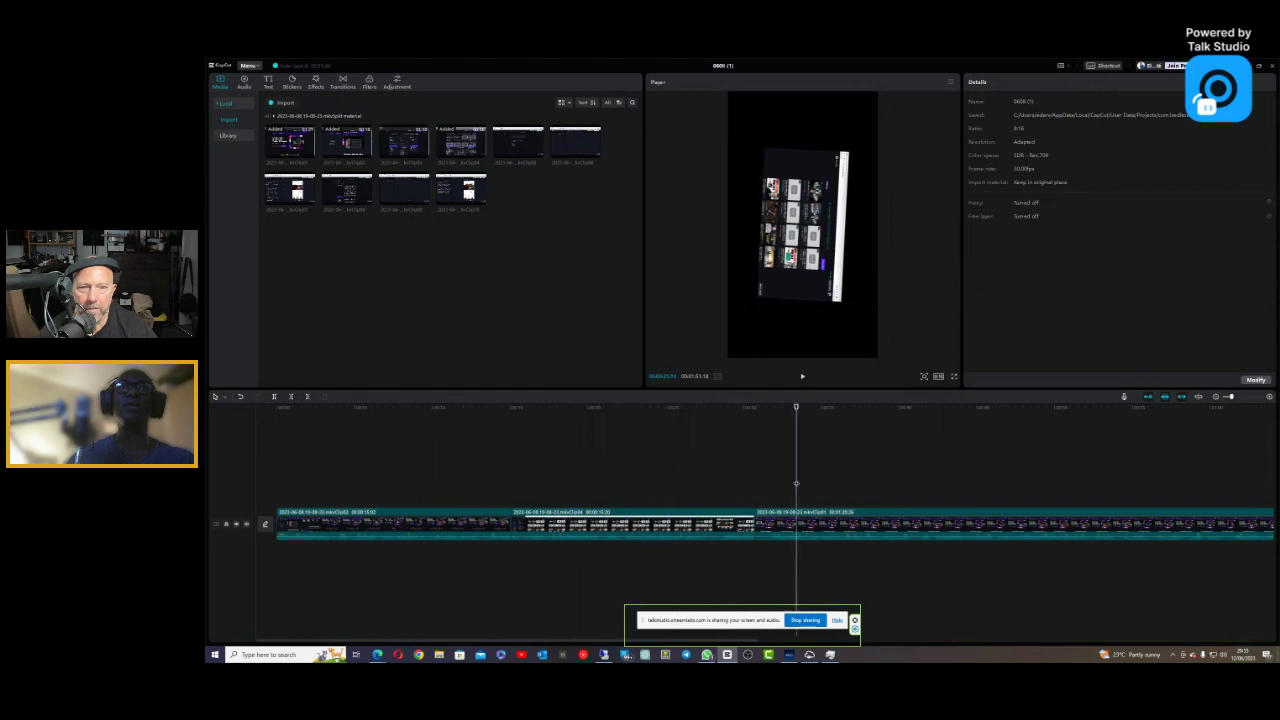
left_click(695, 466)
left_click(441, 468)
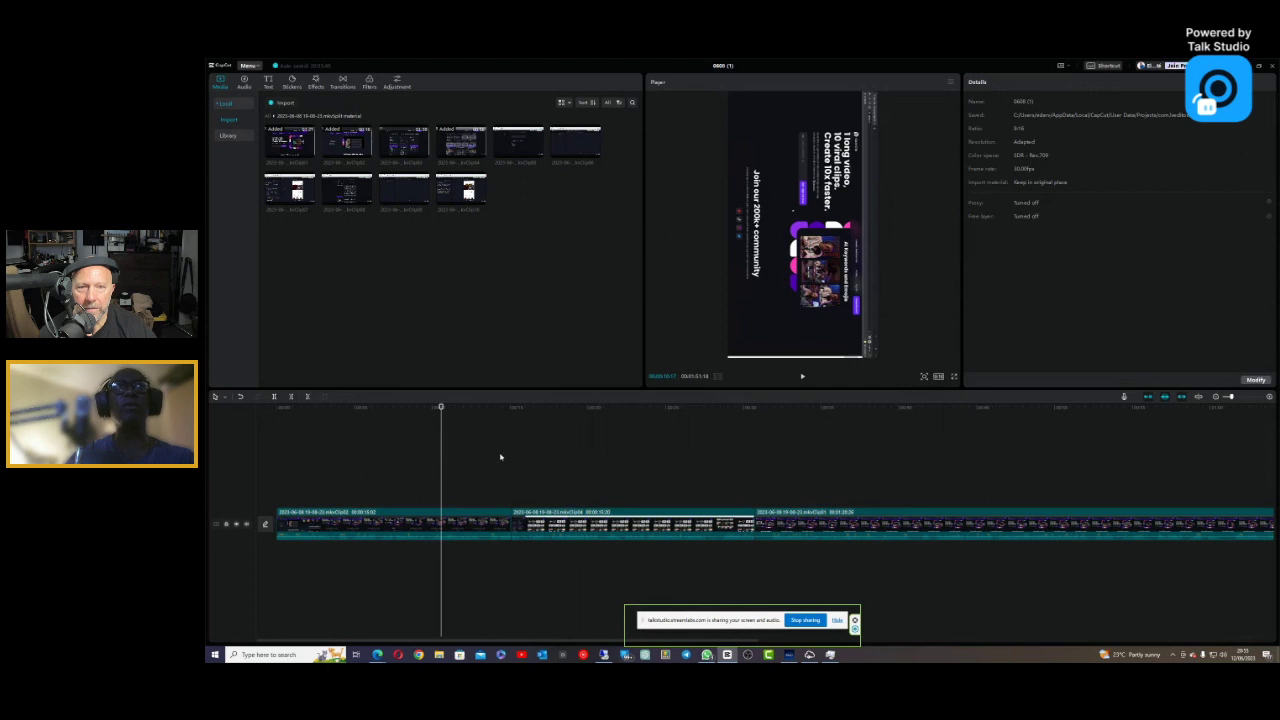
left_click(618, 462)
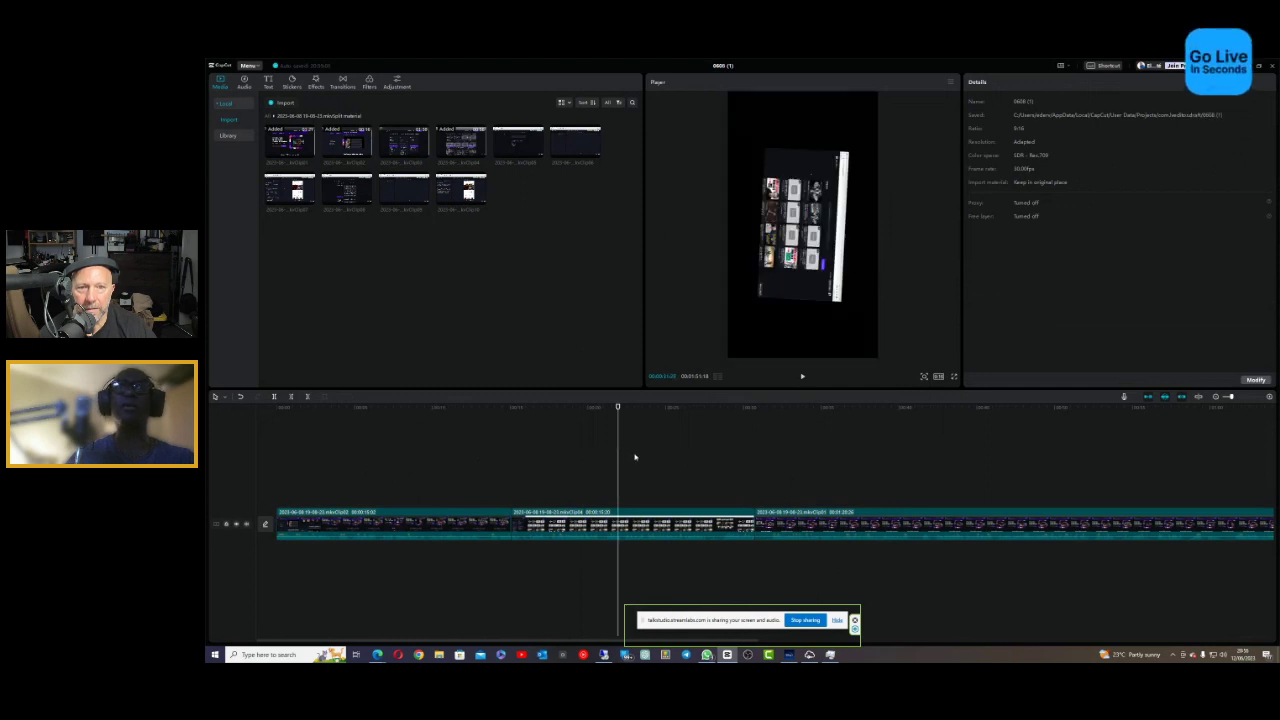
left_click(786, 466)
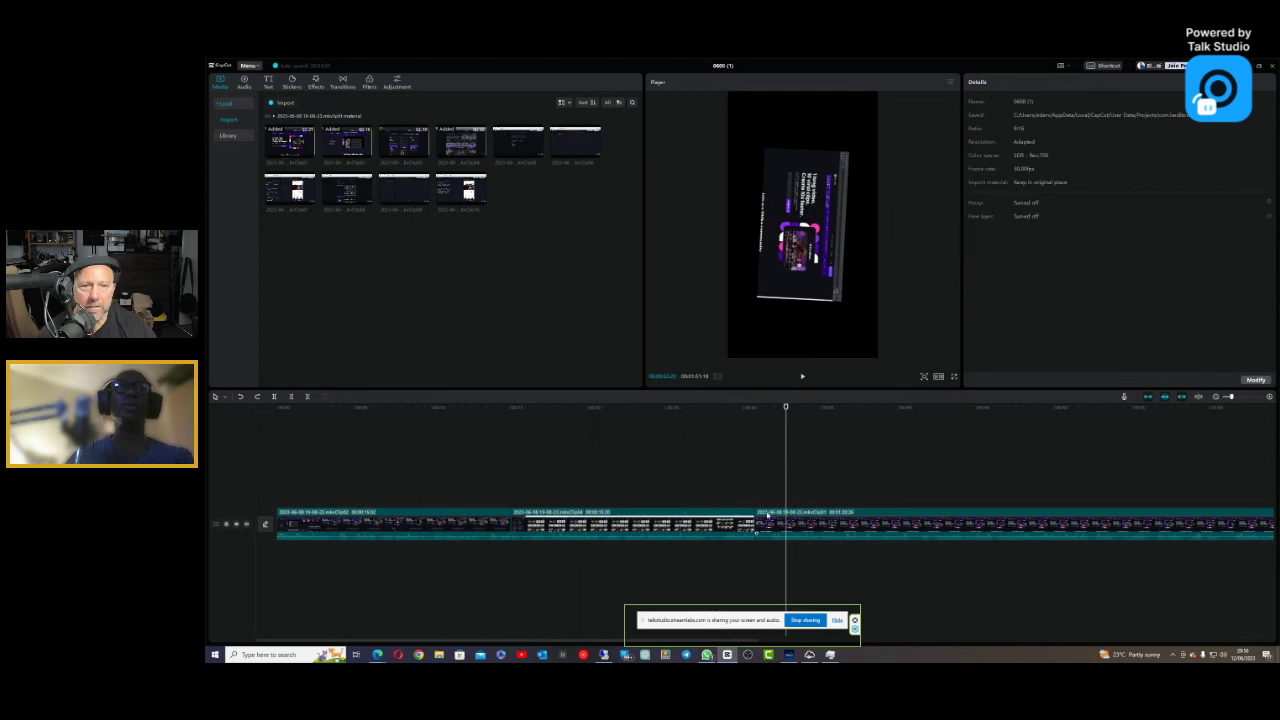
Step: Undo the edits back to the original aspect ratio and rotate all three timeline clips by 90 degrees
left_click(690, 521)
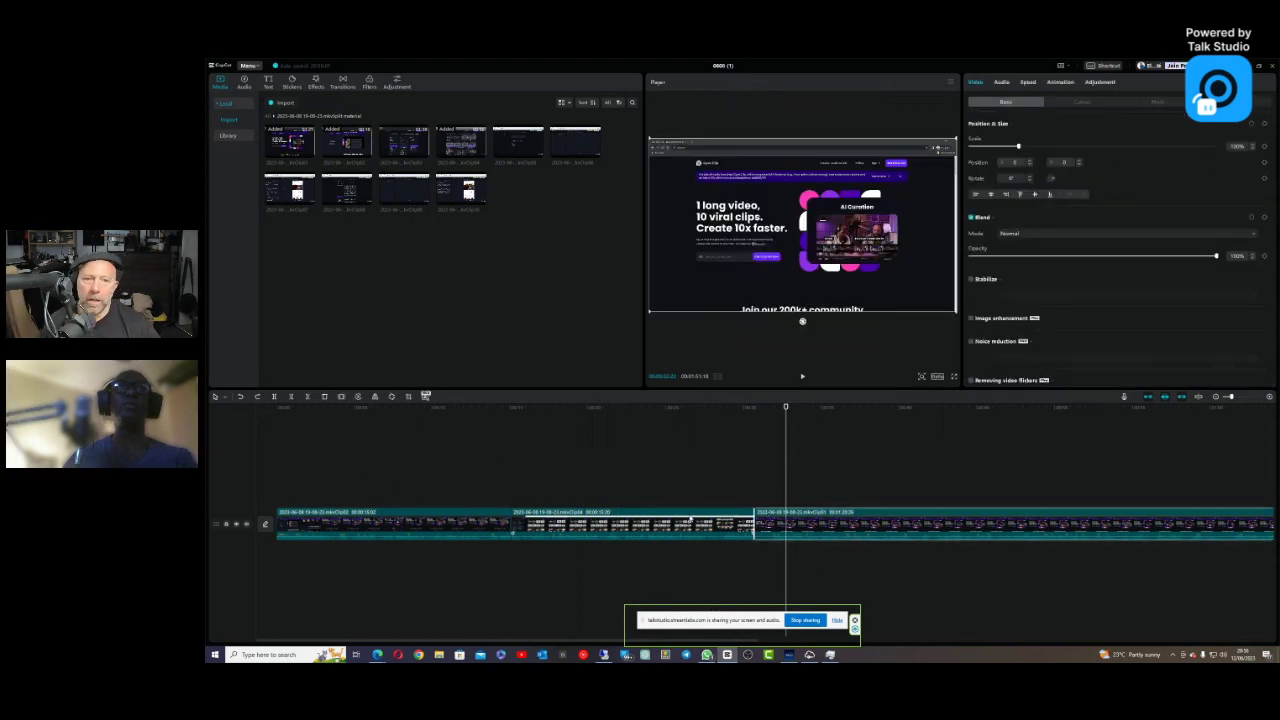
left_click(663, 451)
left_click(730, 525)
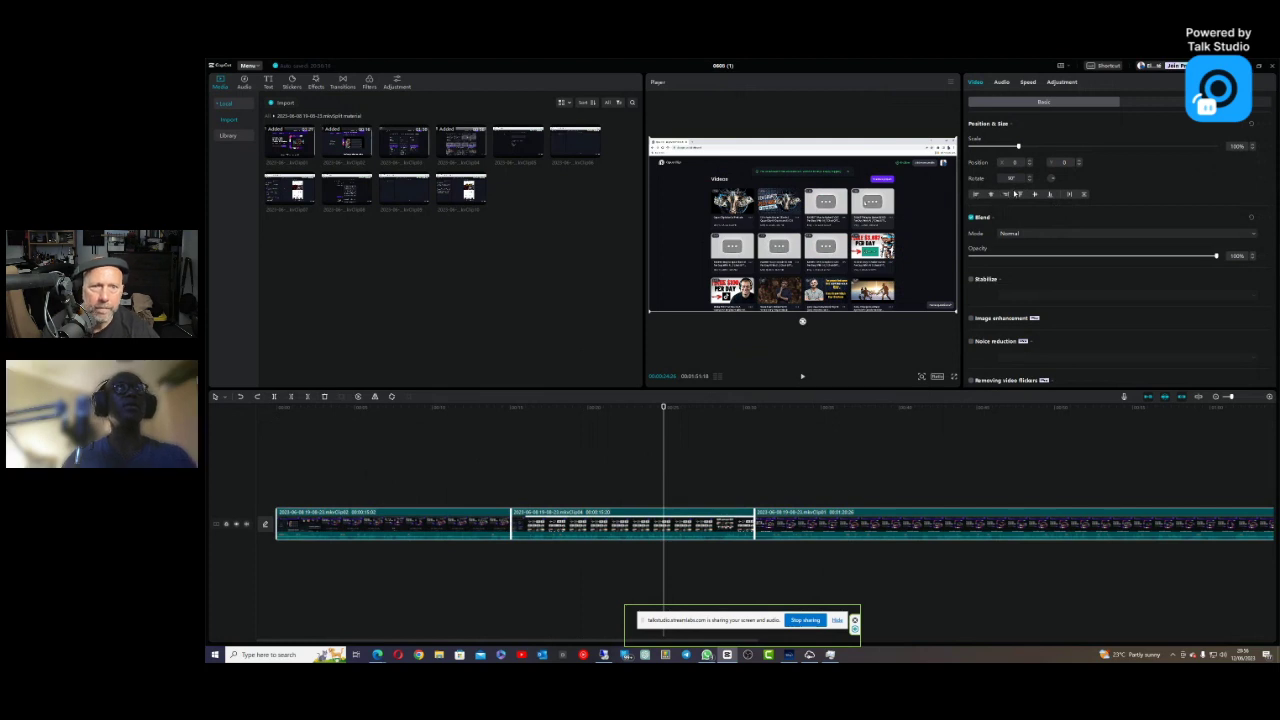
left_click(1016, 194)
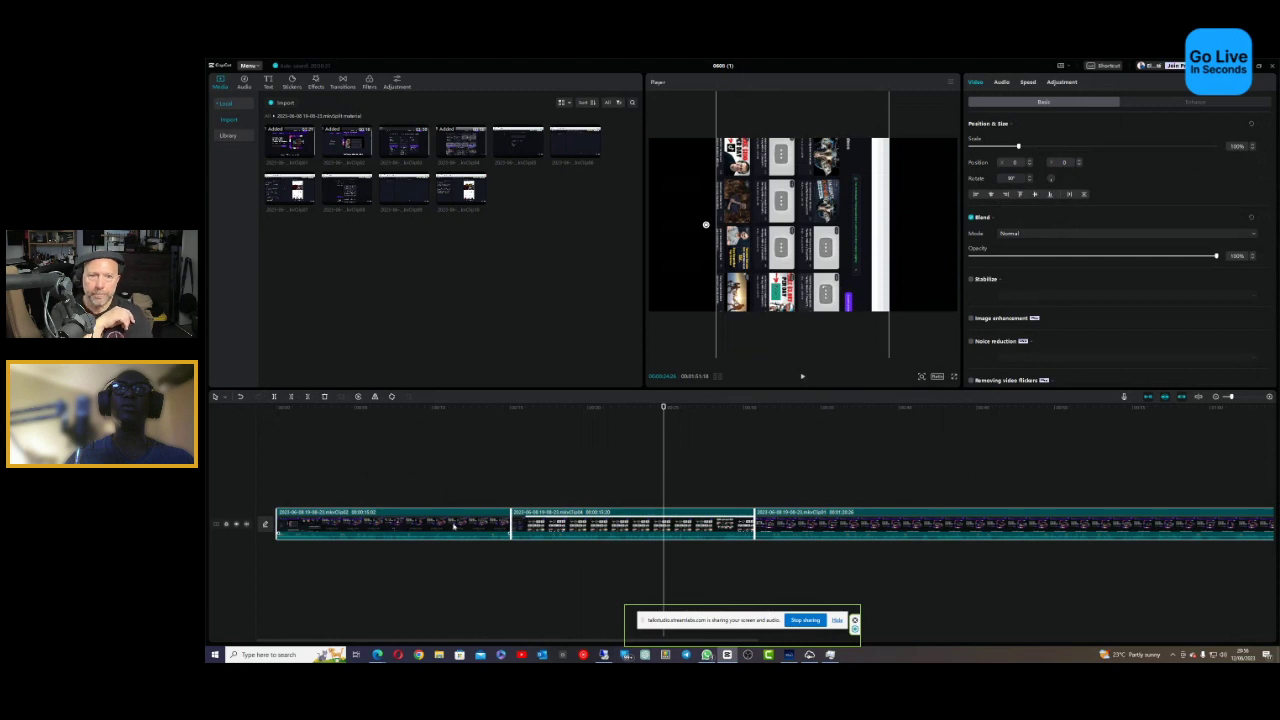
Step: Check the rotated clips along the timeline and set the project's aspect ratio to 9:16
left_click(431, 477)
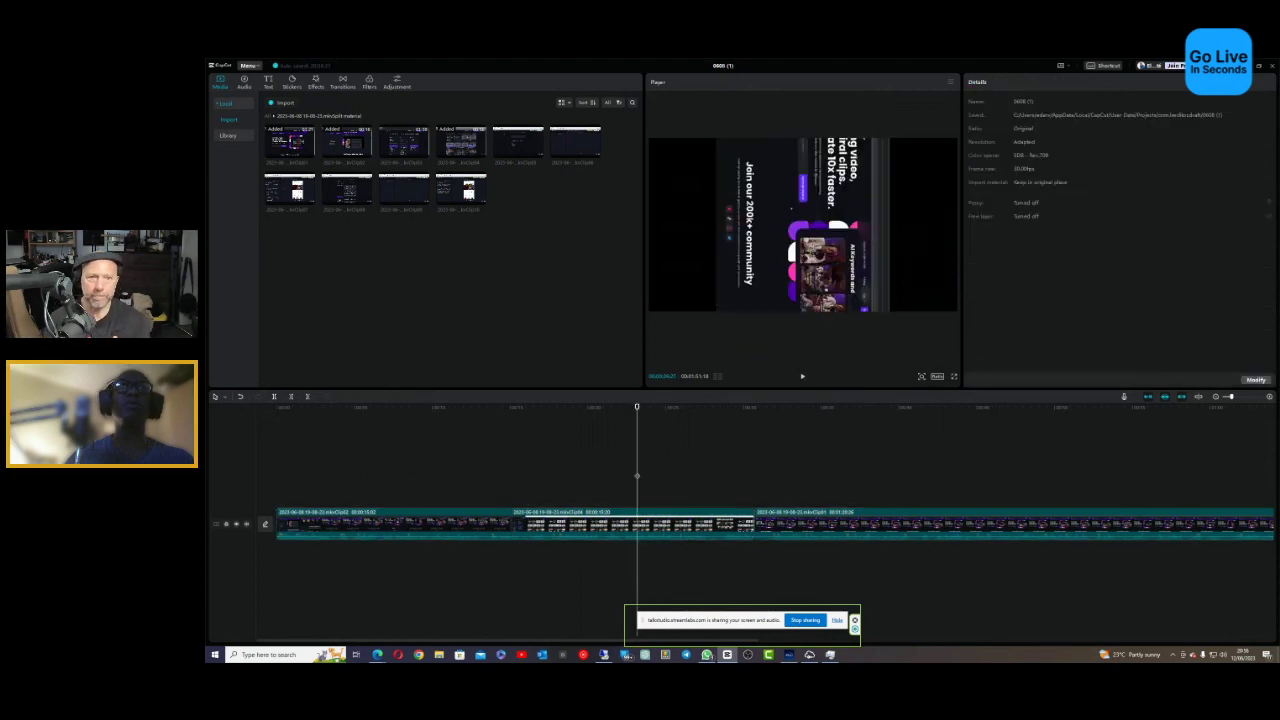
left_click(845, 486)
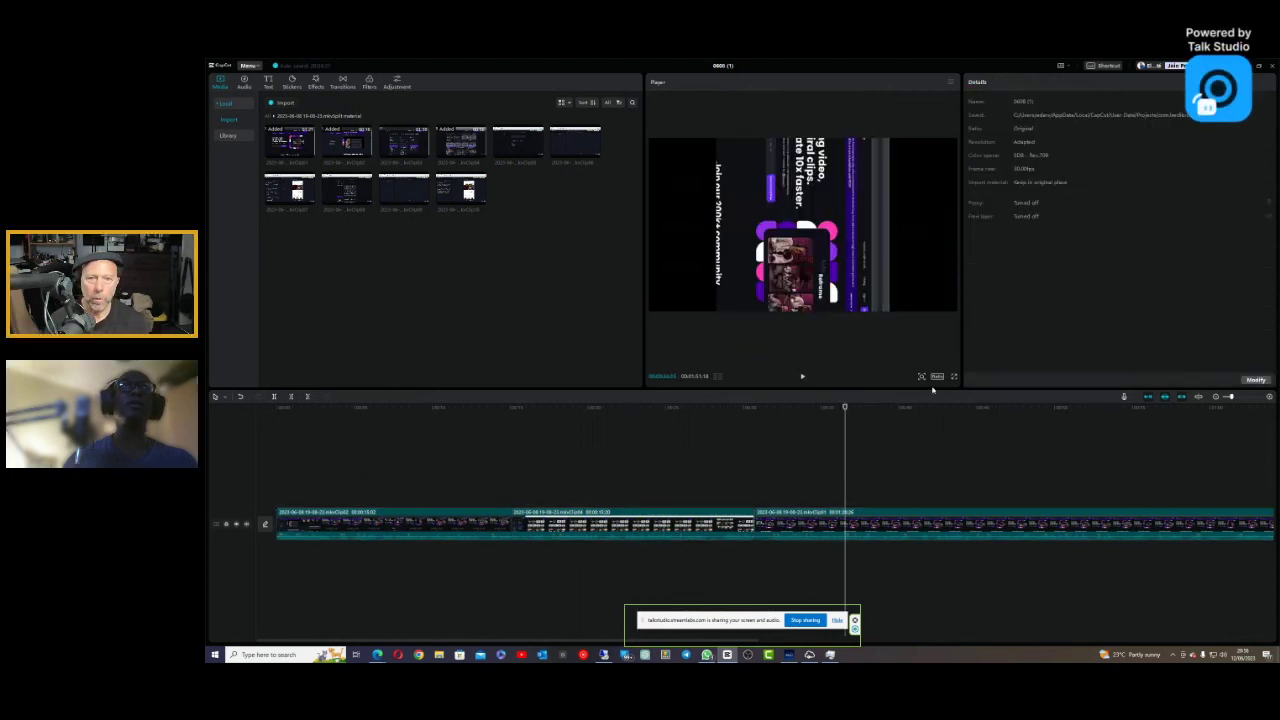
left_click(937, 376)
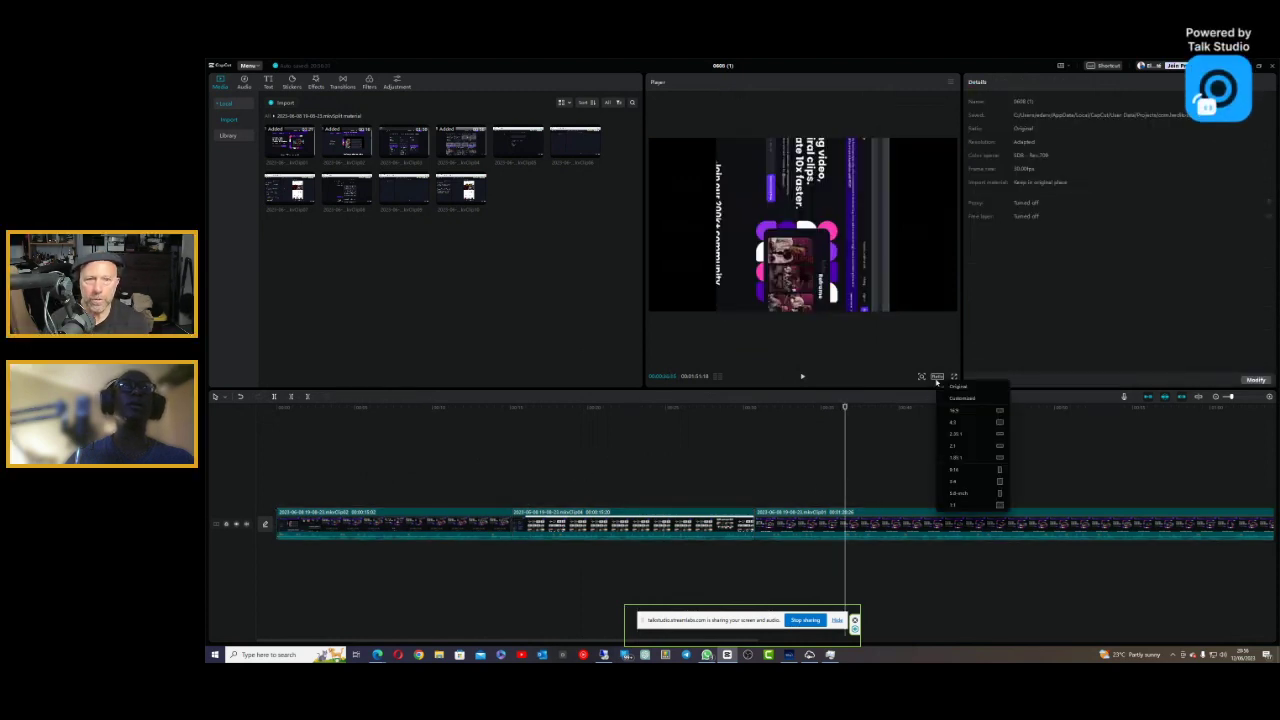
left_click(962, 470)
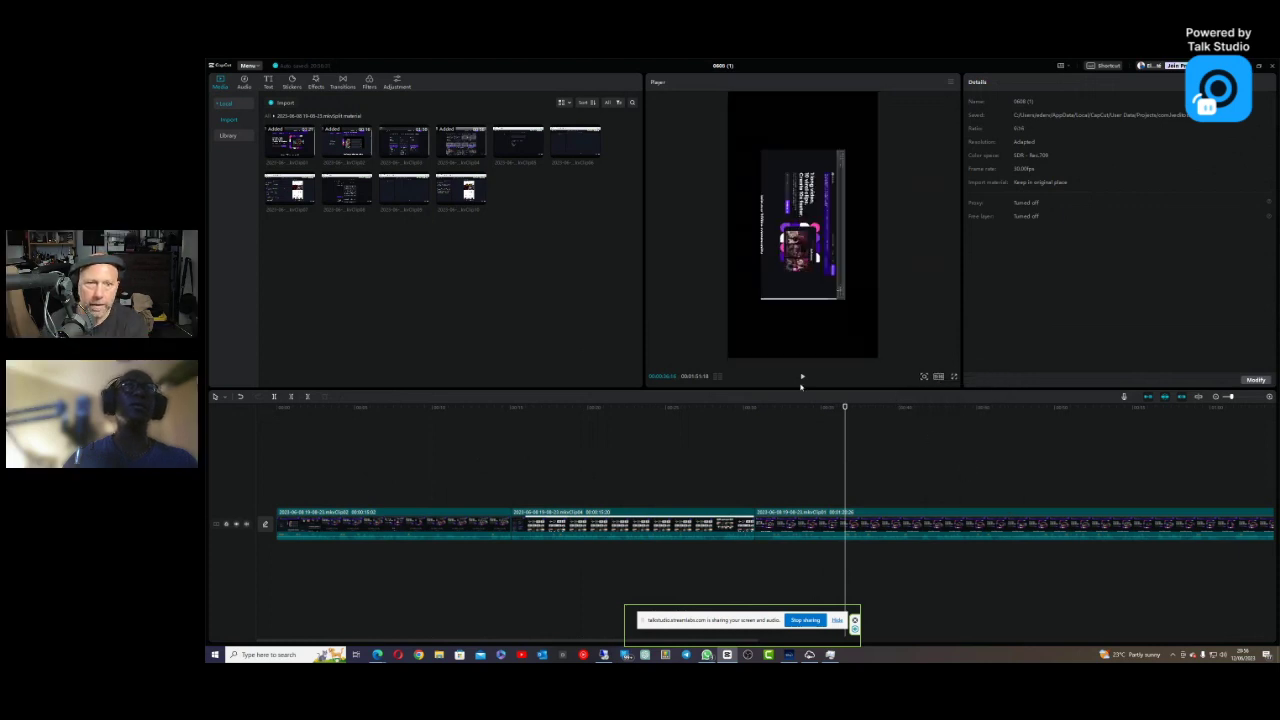
Step: Select all three timeline clips together and scale them up to 184% so they fill the vertical frame
left_click(578, 521)
left_click(474, 523)
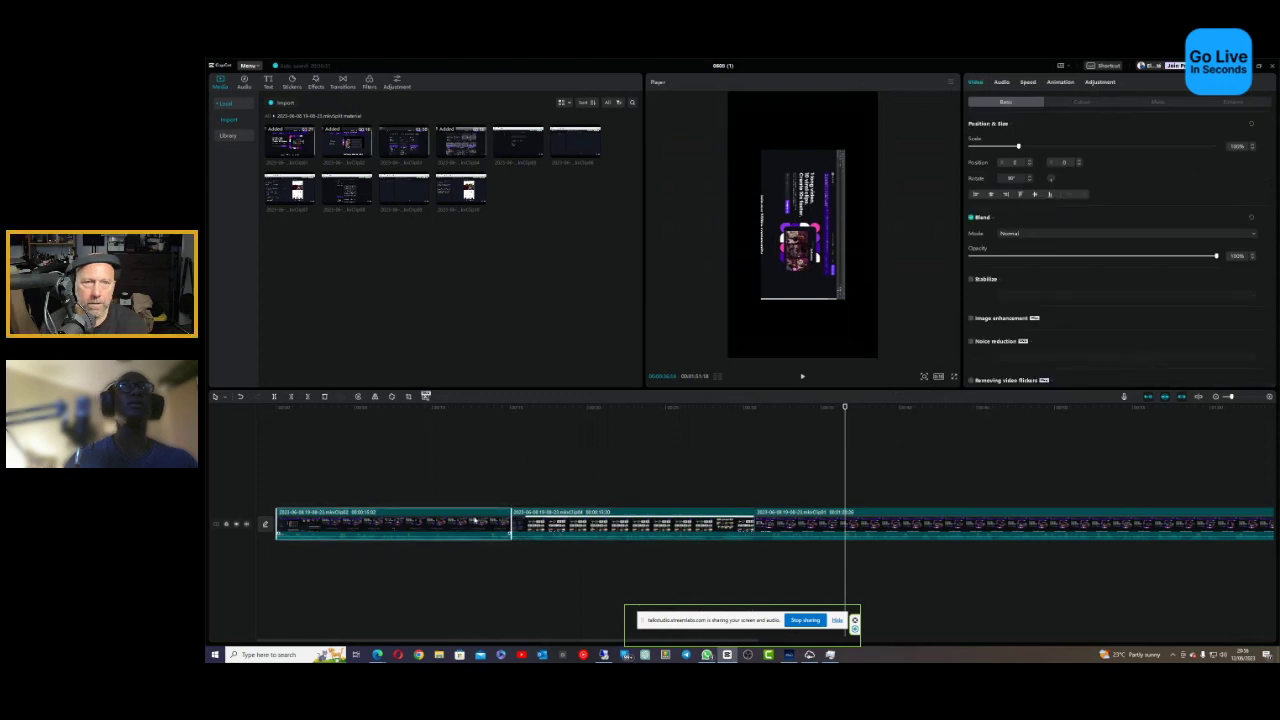
left_click(795, 520)
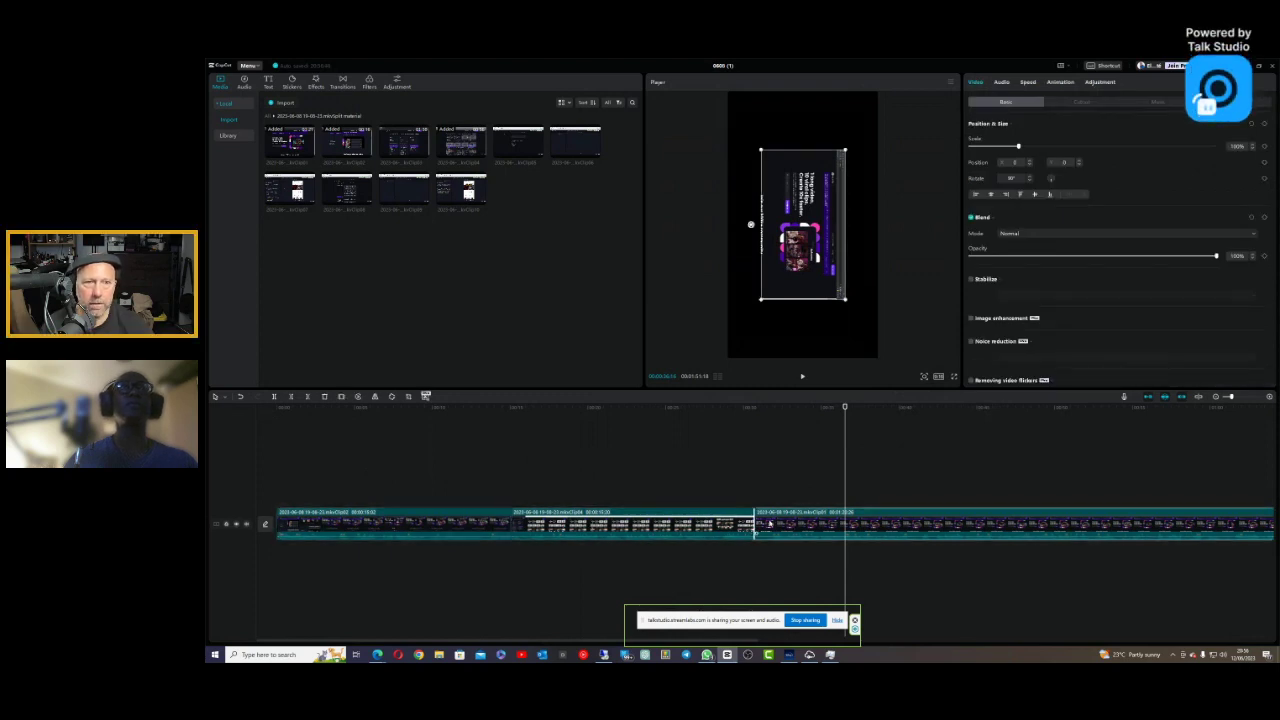
left_click(683, 522)
left_click(463, 523)
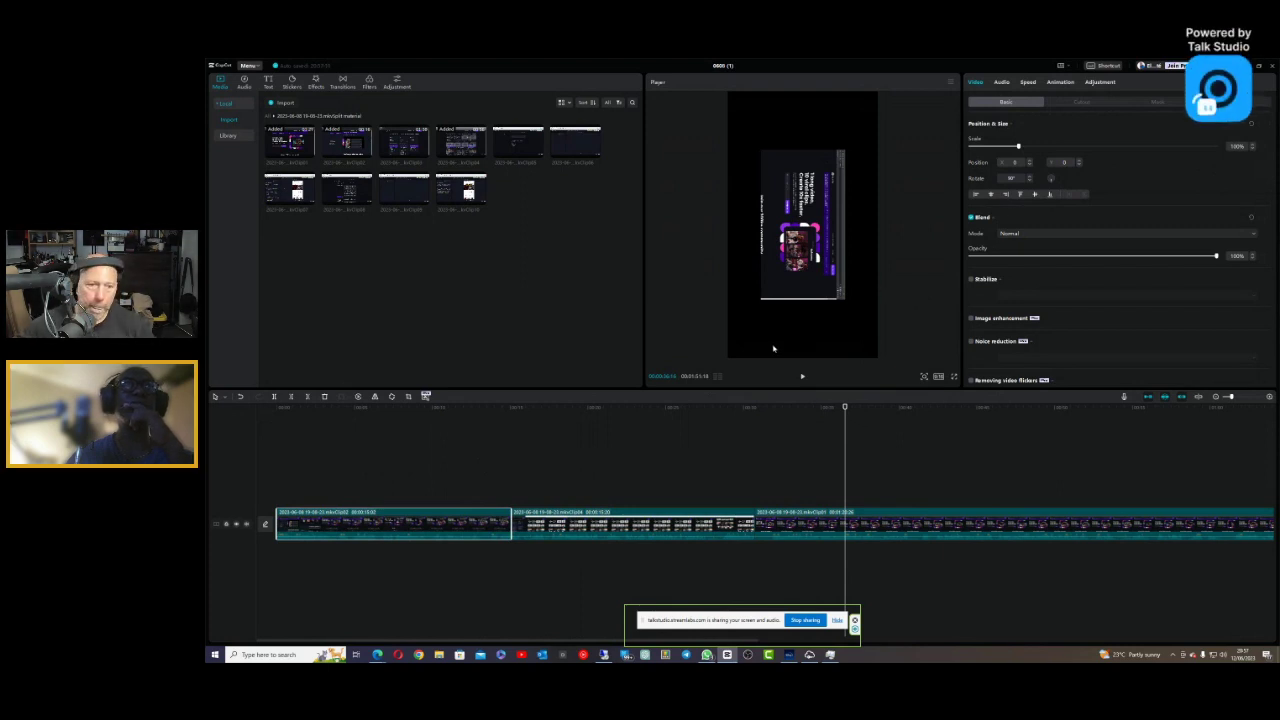
left_click_drag(471, 469, 910, 577)
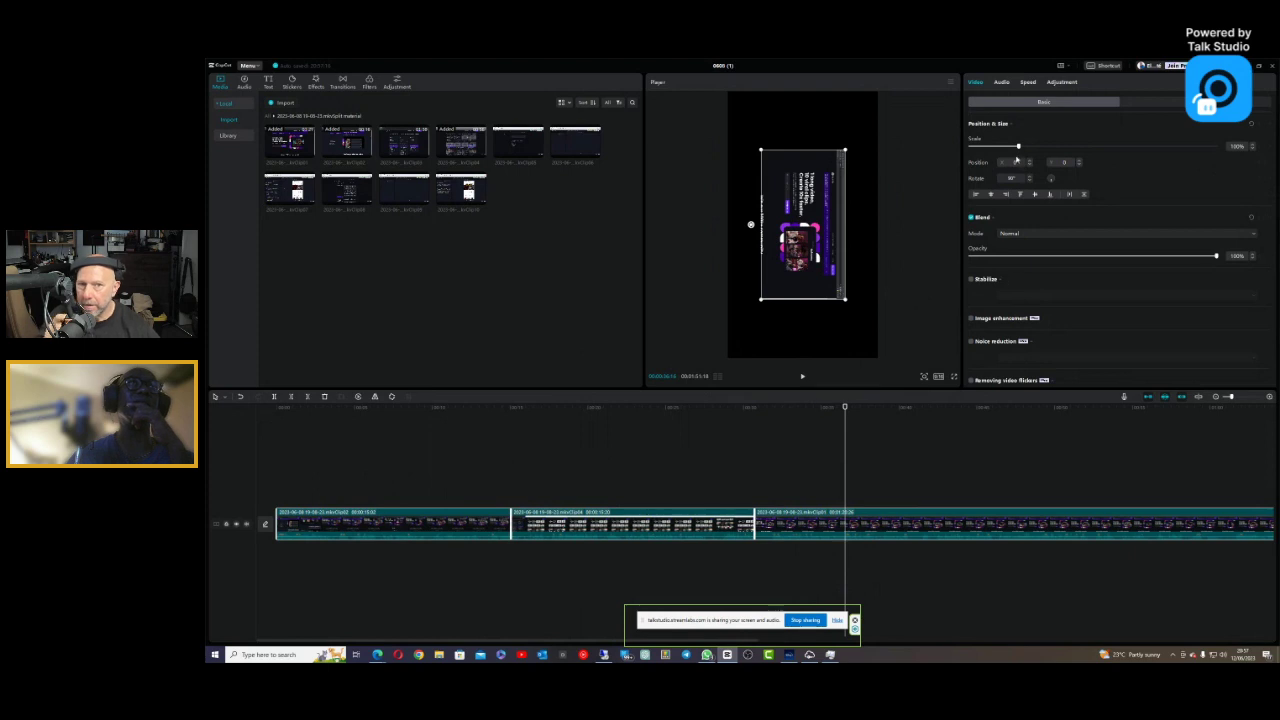
left_click_drag(1019, 147, 1059, 147)
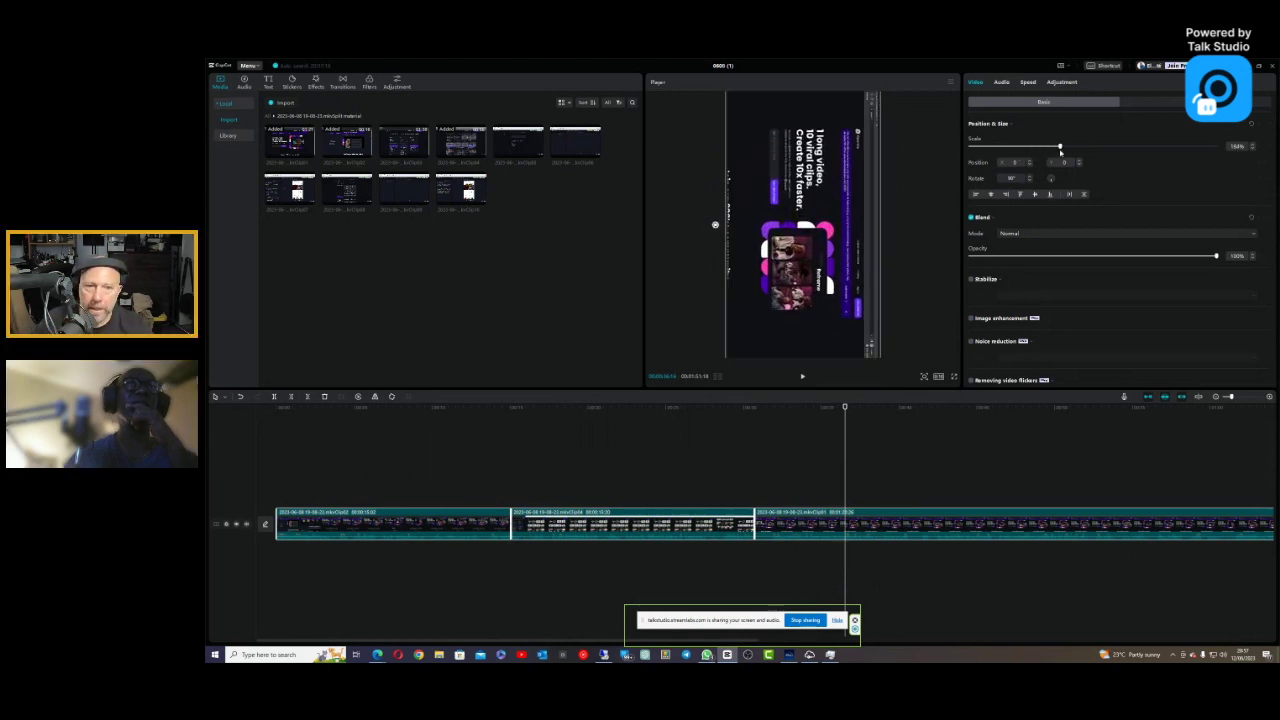
Step: Examine the framing of the enlarged clips at several points and view the whole timeline
left_click(878, 465)
left_click(700, 462)
left_click(489, 456)
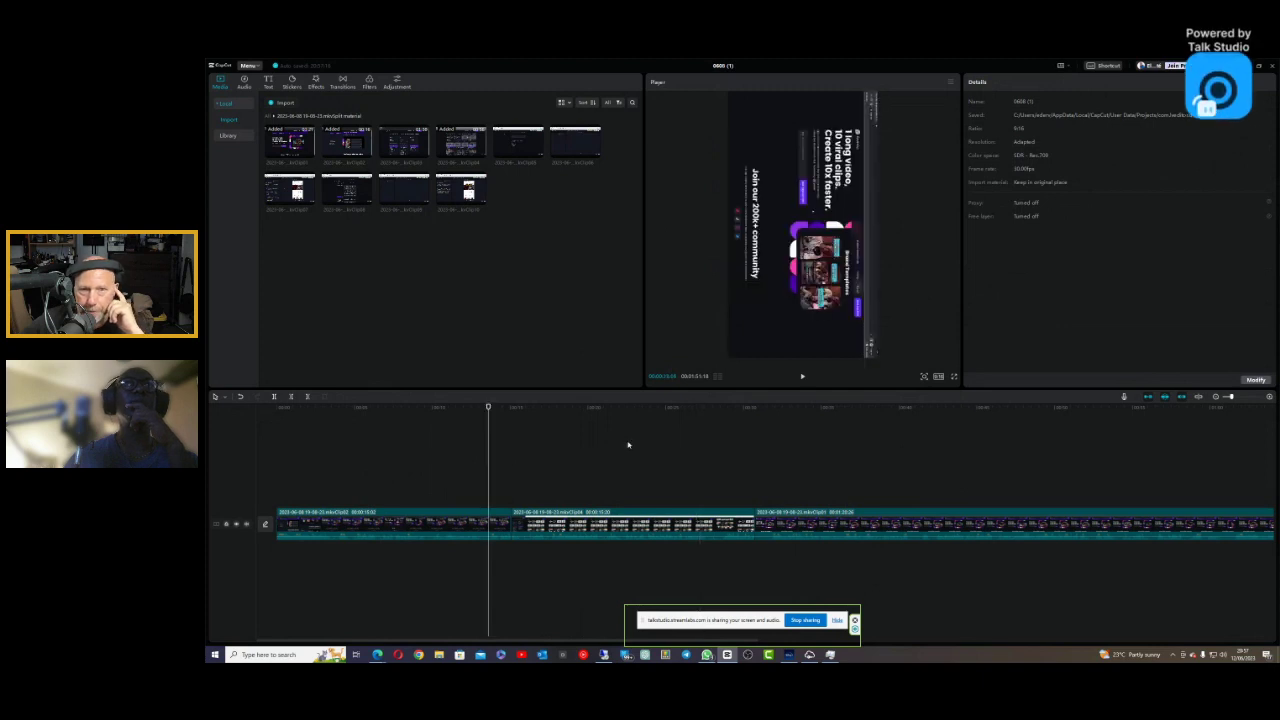
left_click(660, 452)
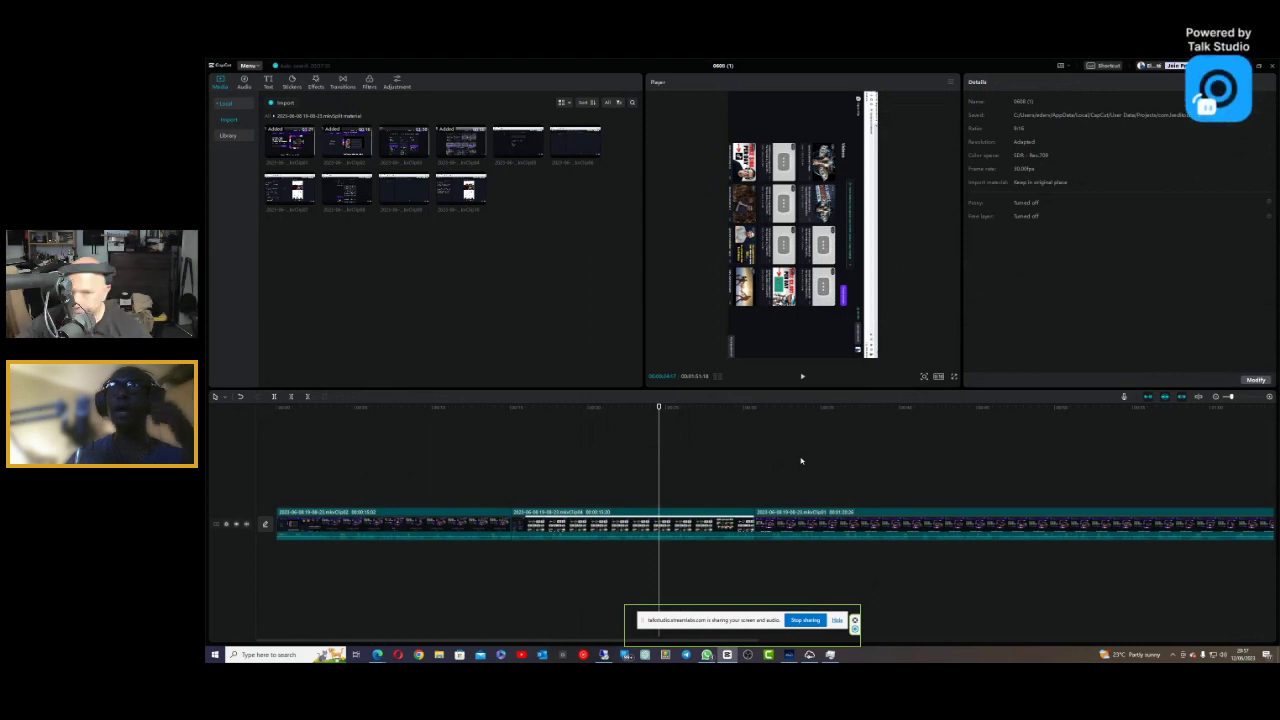
left_click(794, 463)
left_click(645, 460)
left_click(427, 450)
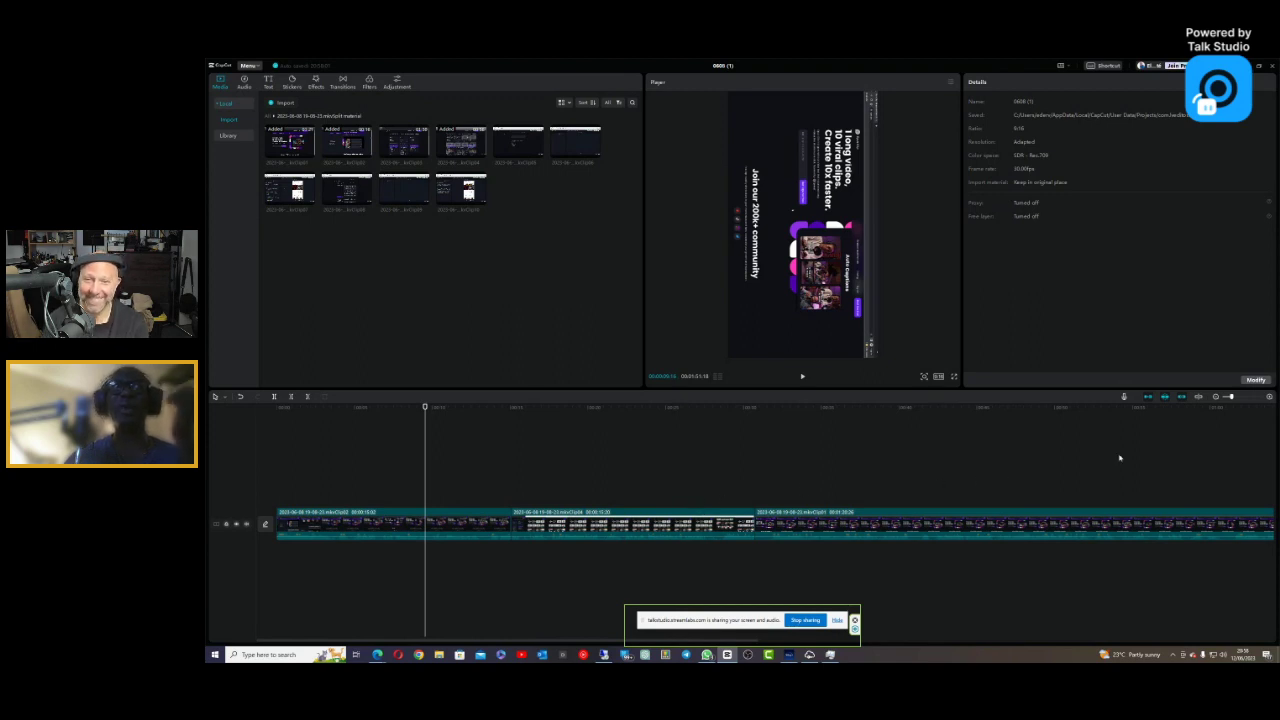
left_click_drag(1234, 400, 1228, 404)
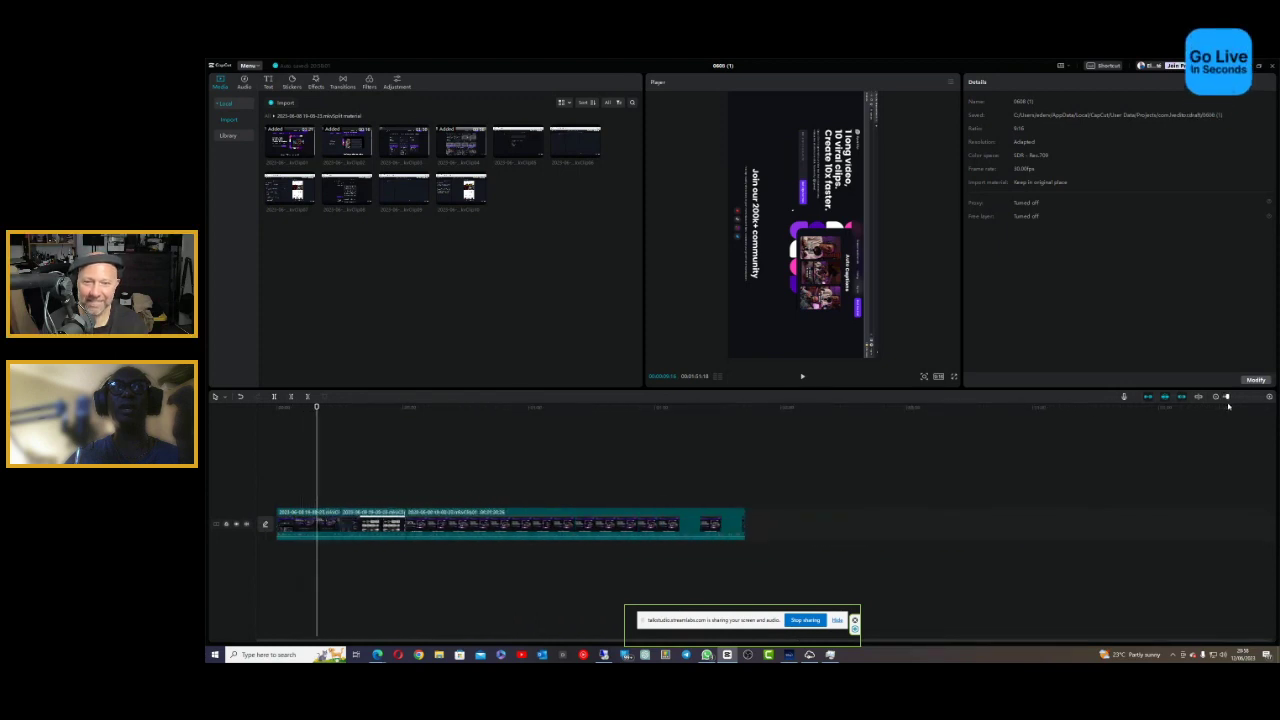
Step: Select the timeline clips individually to check their position and size settings, with the playhead at the end of the footage
left_click_drag(804, 462, 294, 556)
left_click(922, 439)
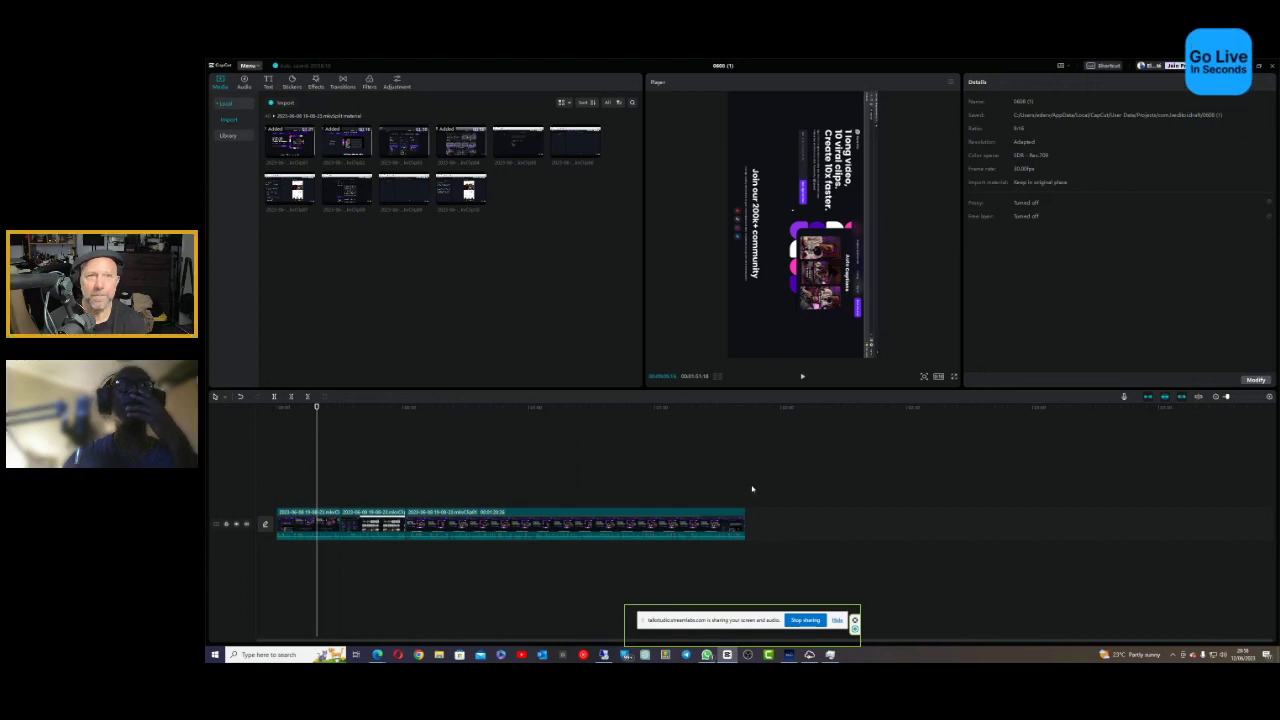
left_click(688, 522)
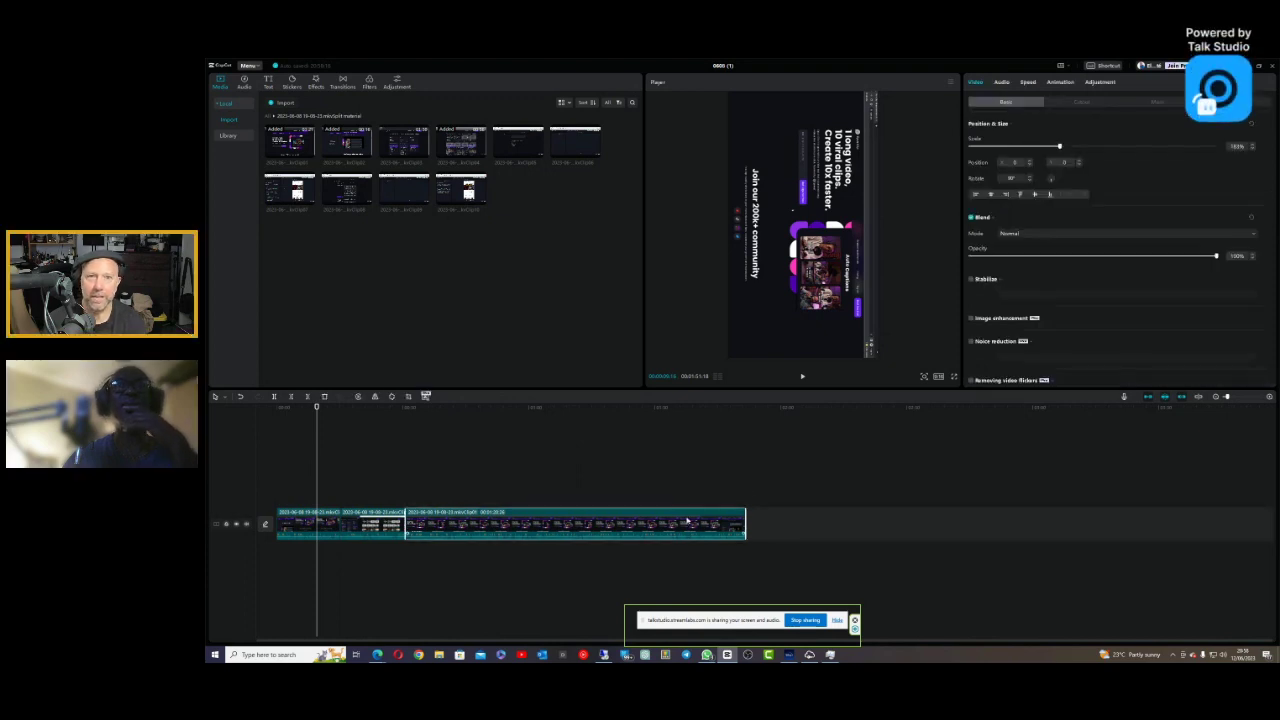
left_click(757, 477)
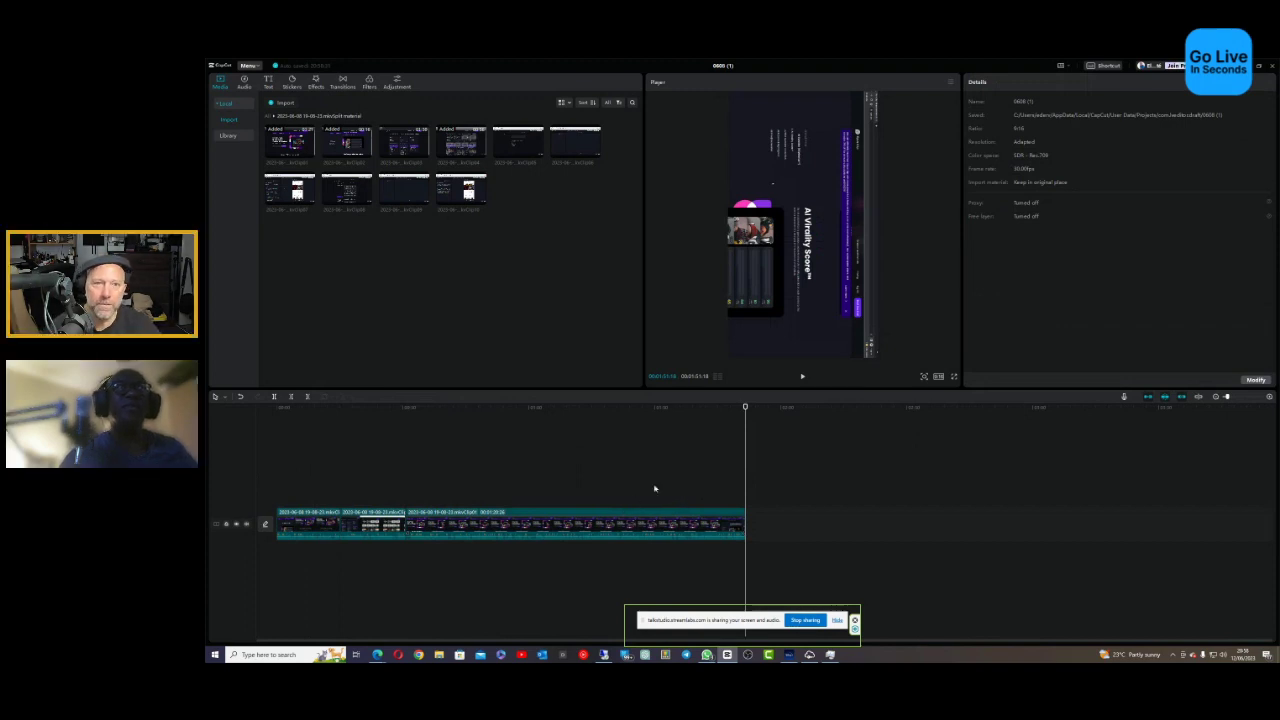
left_click(522, 521)
left_click(372, 522)
left_click(323, 522)
left_click(449, 530)
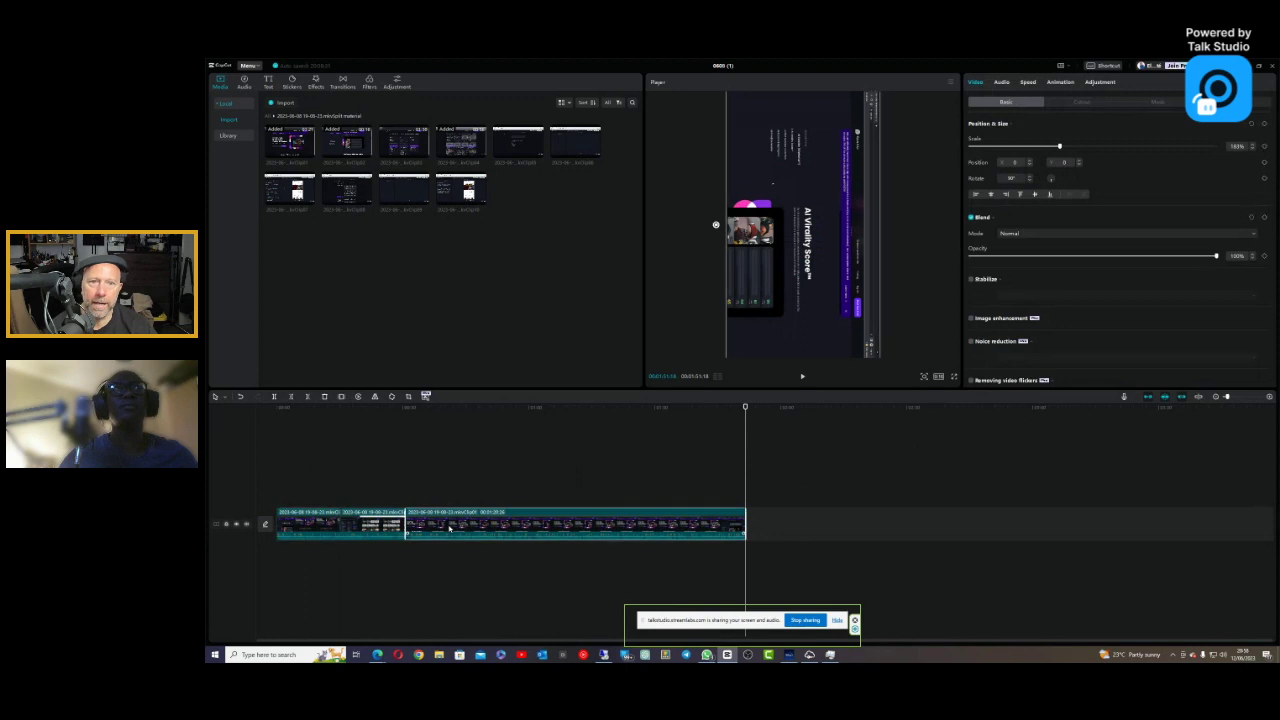
left_click(355, 520)
left_click(310, 525)
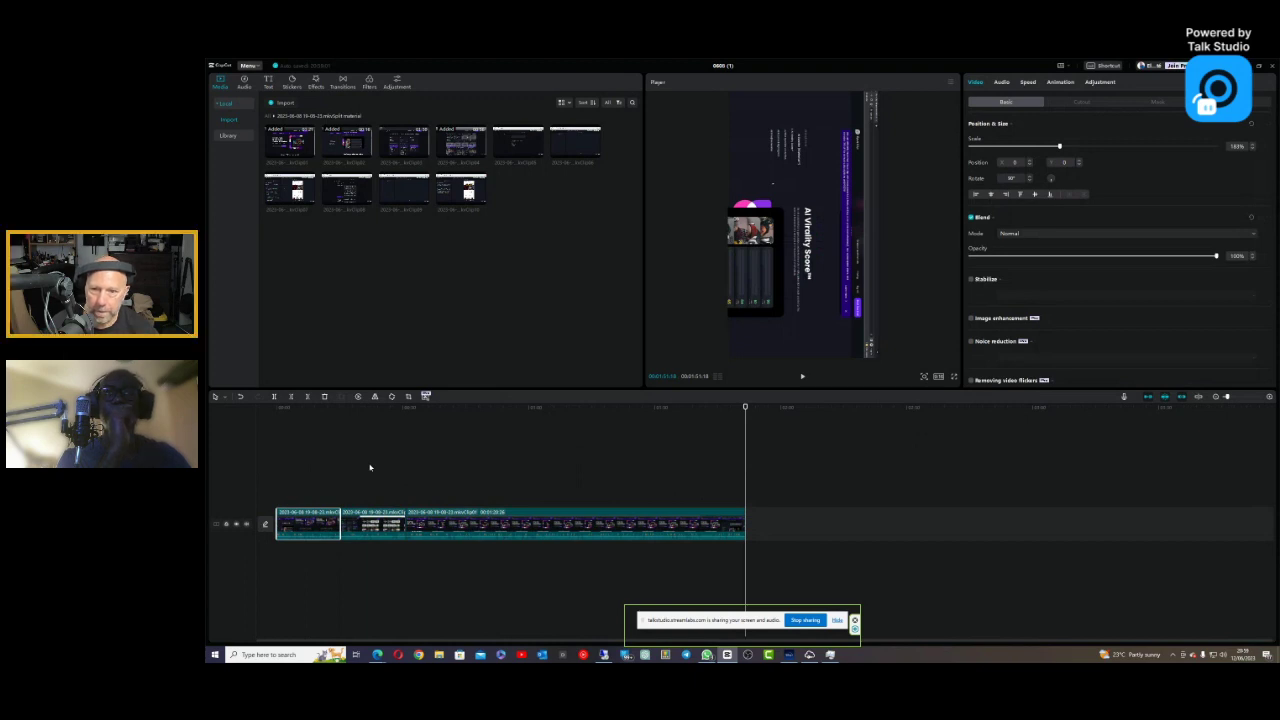
Step: Switch to File Explorer, bring up the GoPro footage folder and move its window clear of the guest list
mouse_move(377, 650)
left_click(340, 612)
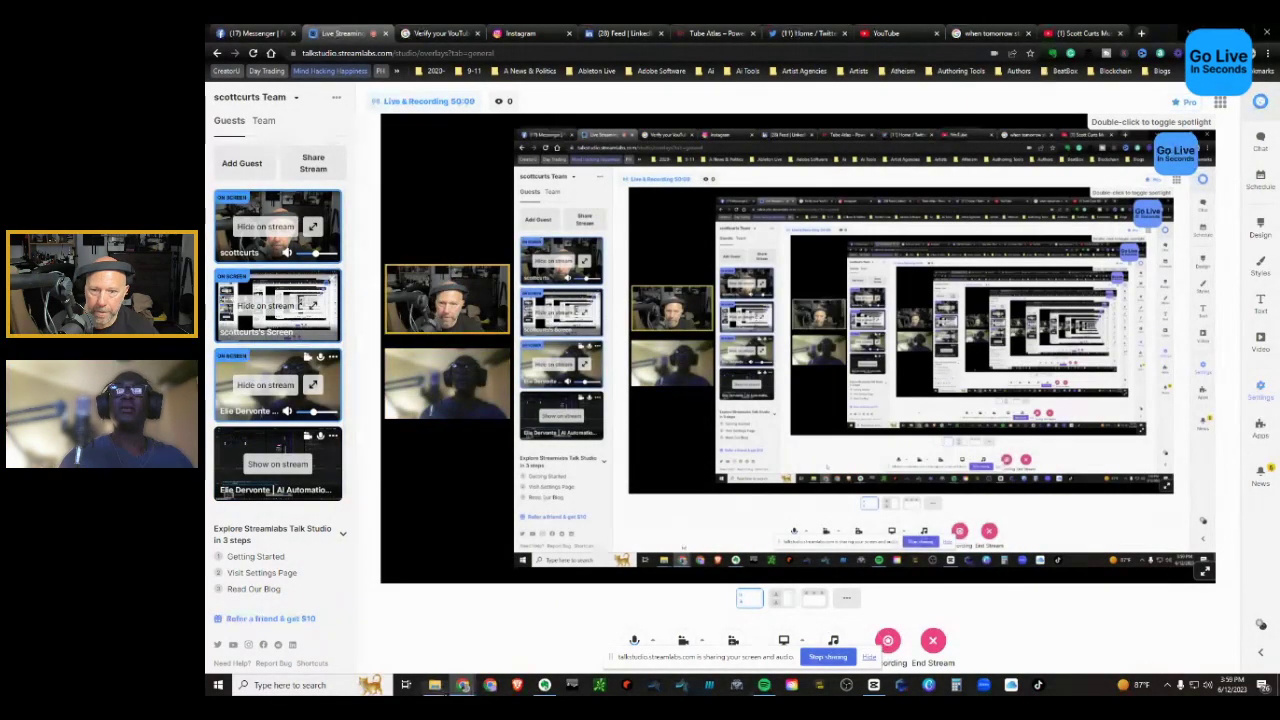
mouse_move(434, 685)
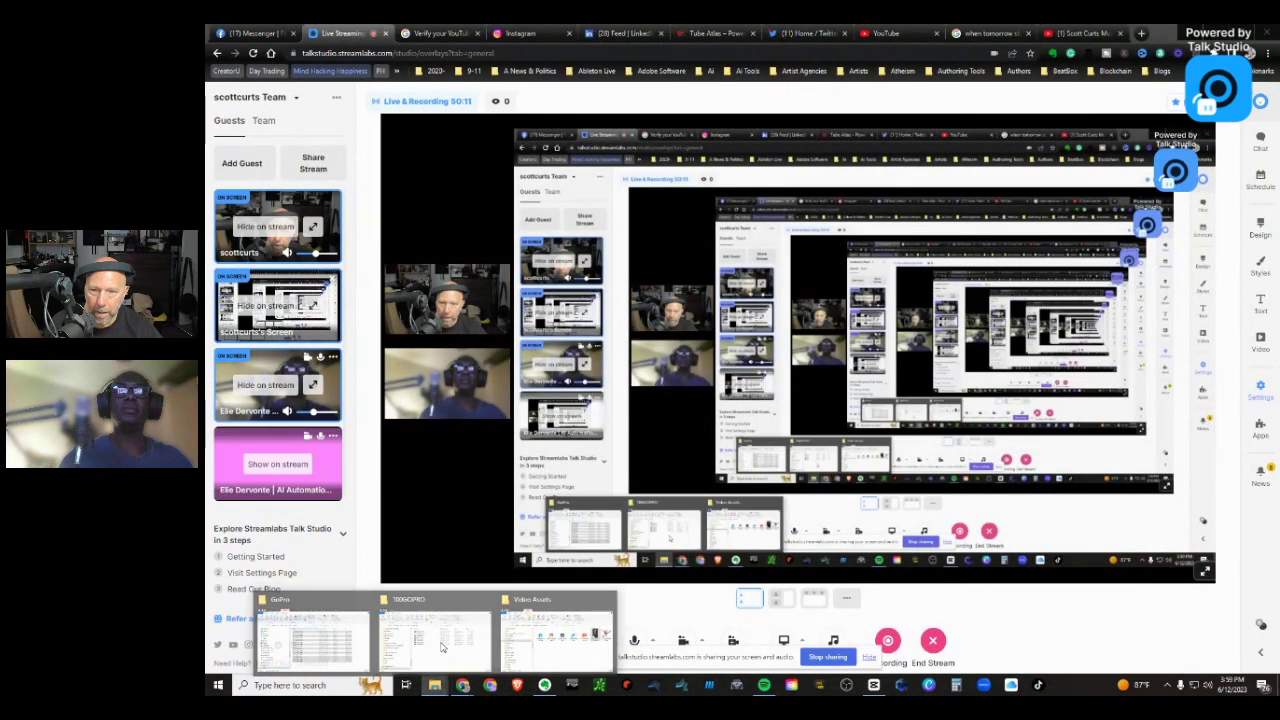
left_click(443, 650)
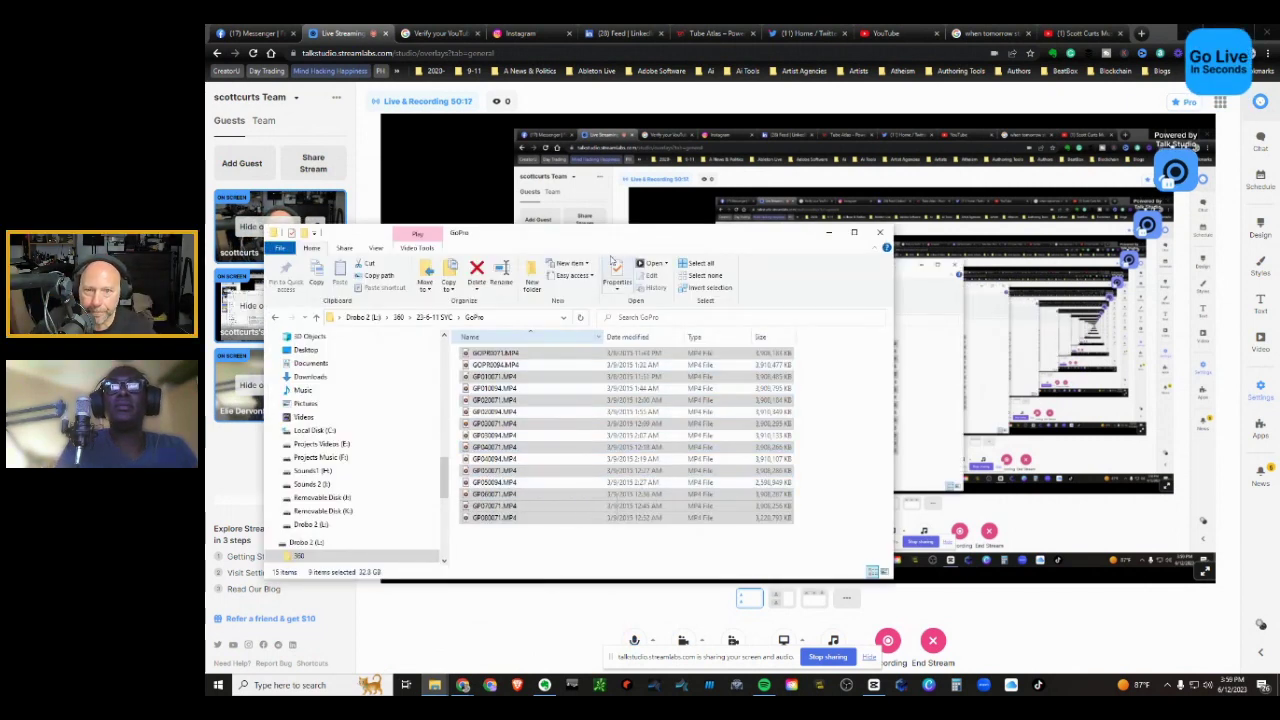
left_click_drag(624, 238, 813, 187)
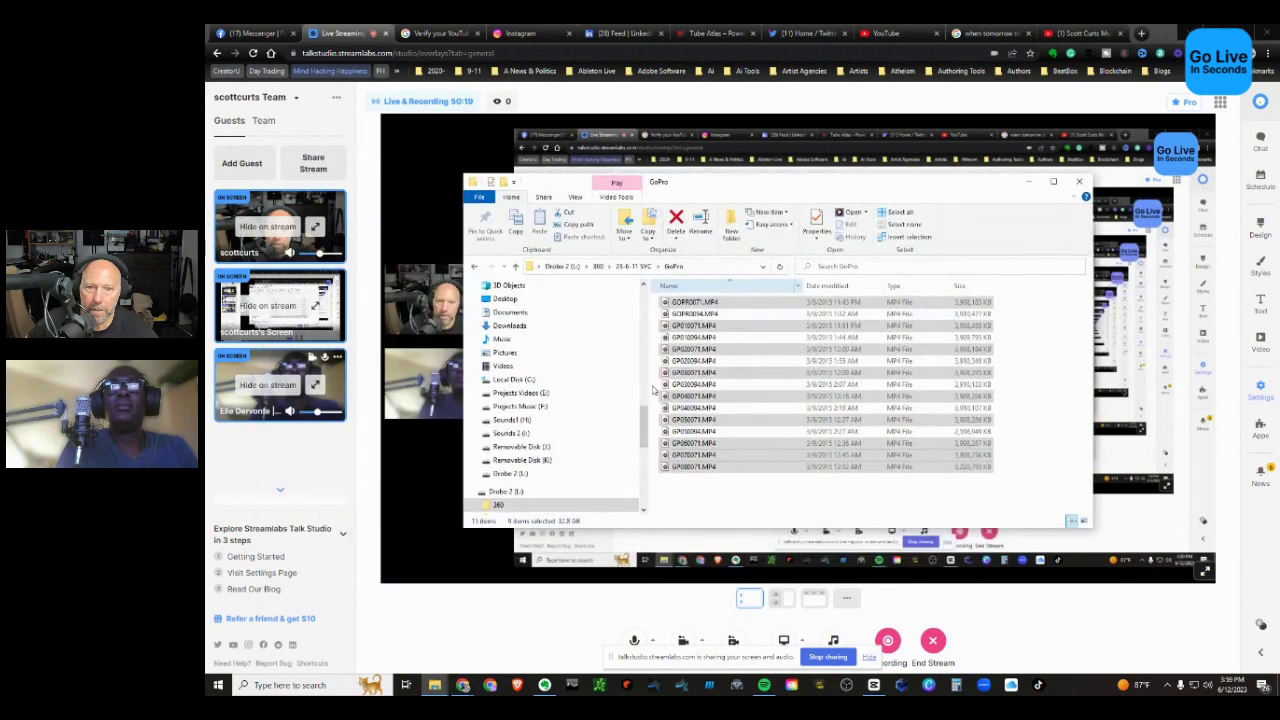
Step: Go up to the 360 folder, review its dated subfolders, and look inside 23-5-11 MJ before returning to 360
left_click(599, 267)
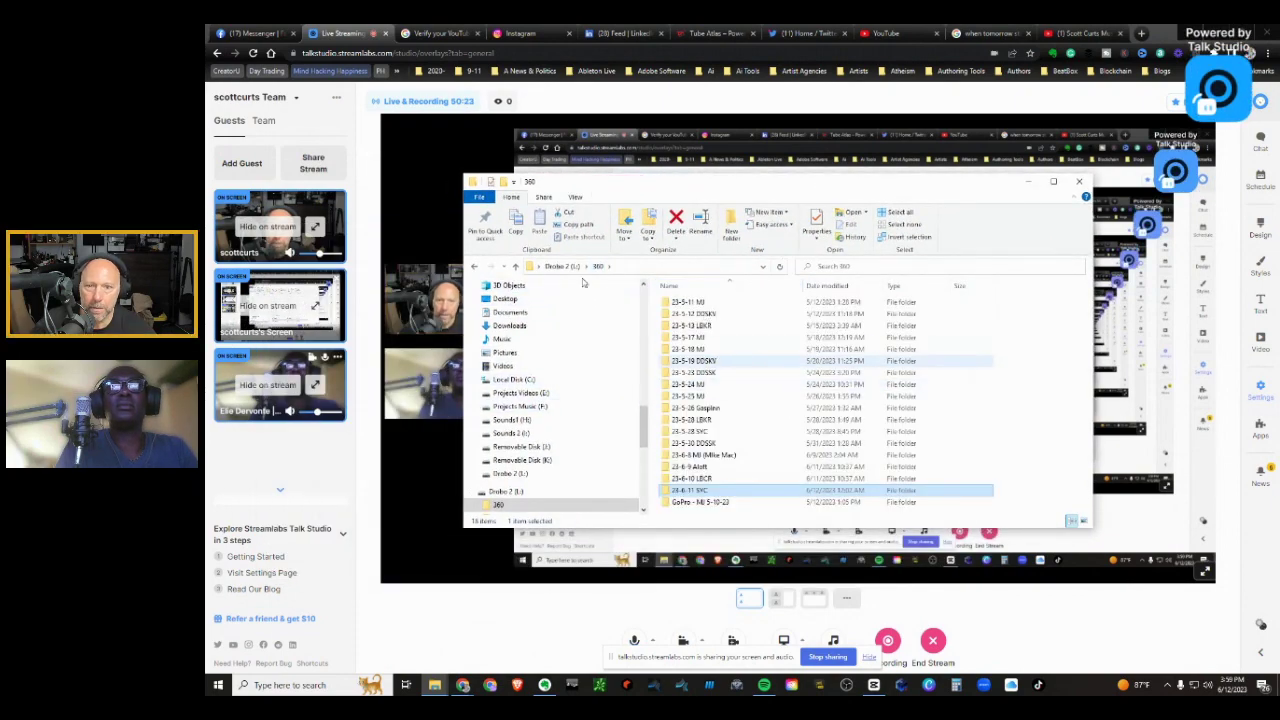
mouse_move(644, 428)
left_mouse_down()
mouse_move(645, 457)
mouse_move(645, 440)
left_mouse_up()
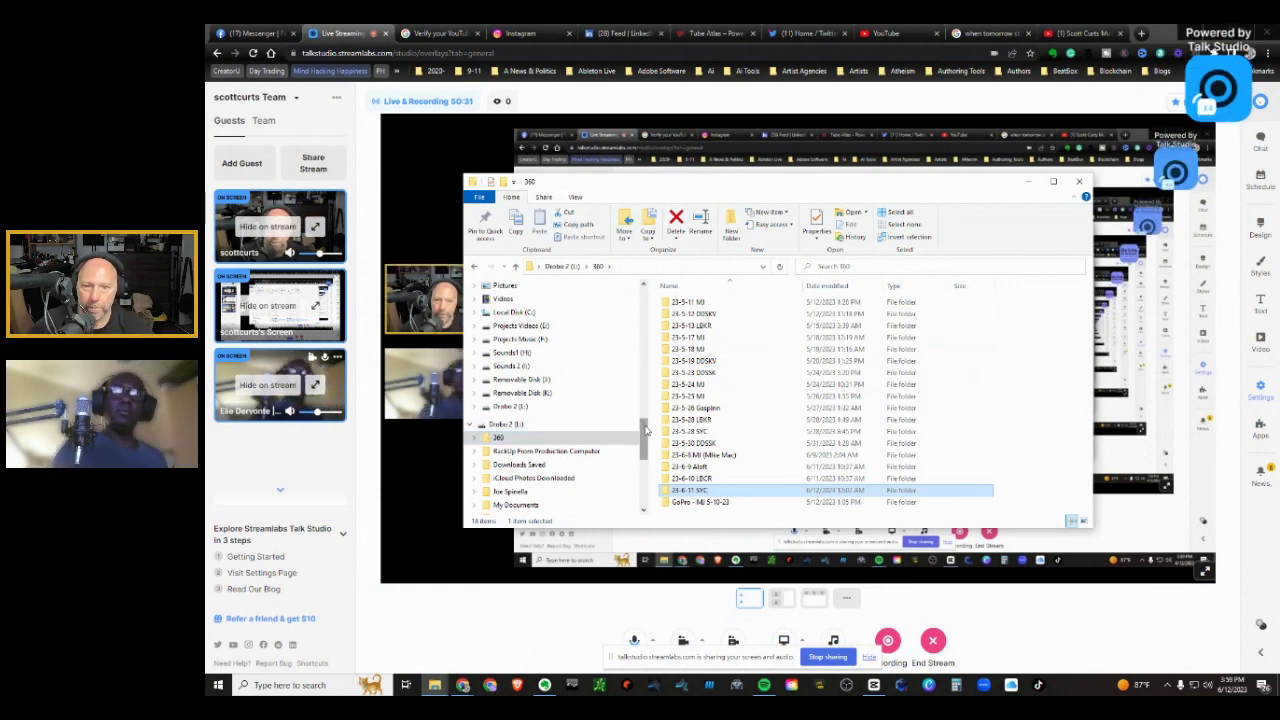
left_click_drag(644, 430, 643, 437)
scroll(644, 437, "up", 1)
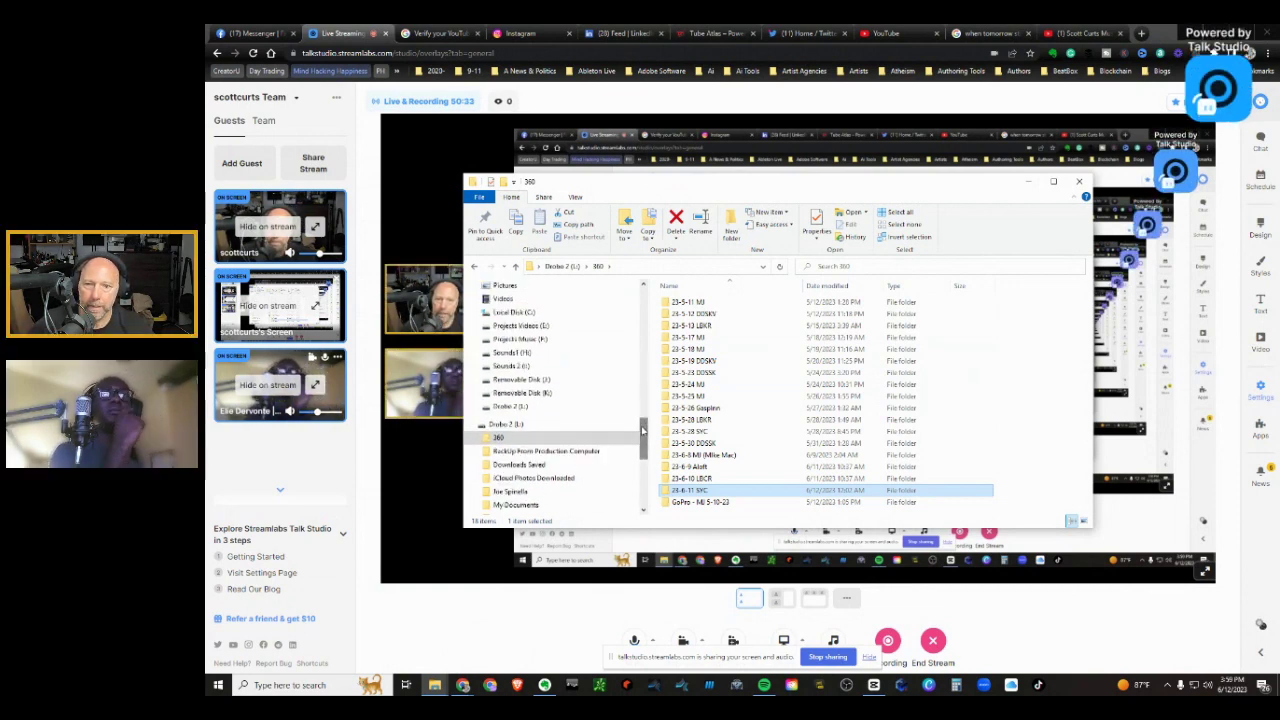
left_click(498, 440)
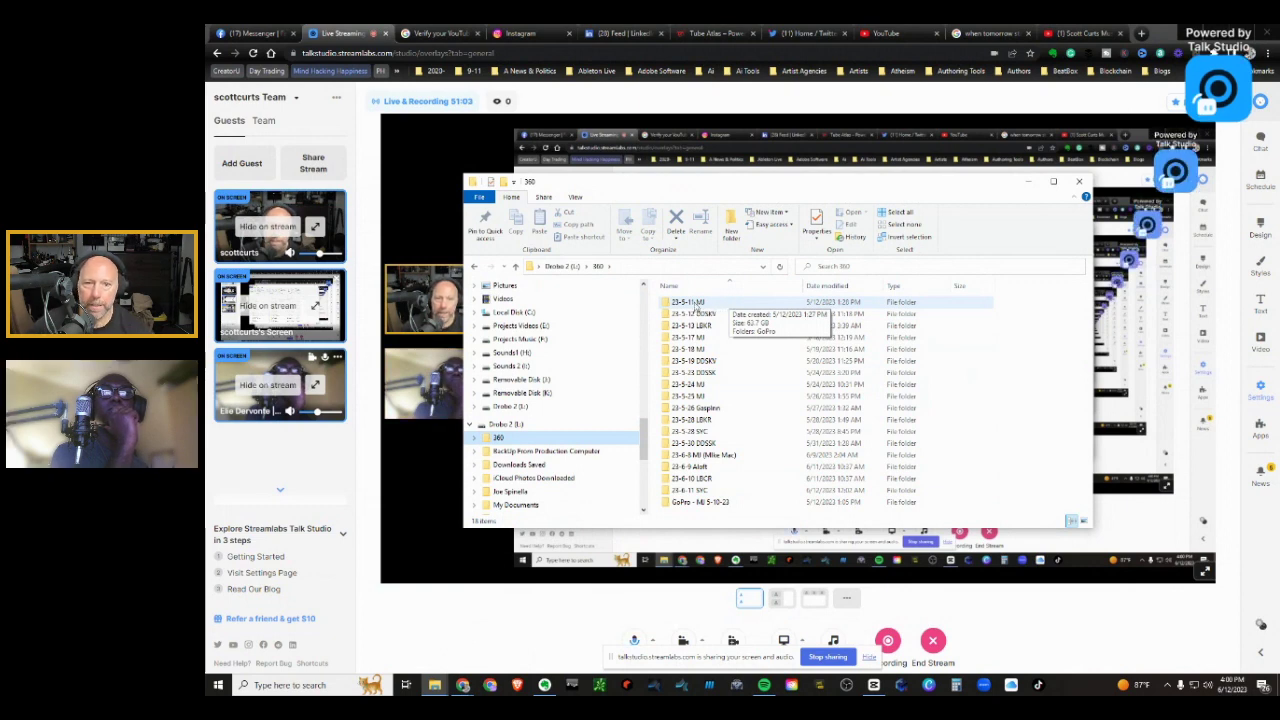
left_click(697, 302)
double_click(697, 302)
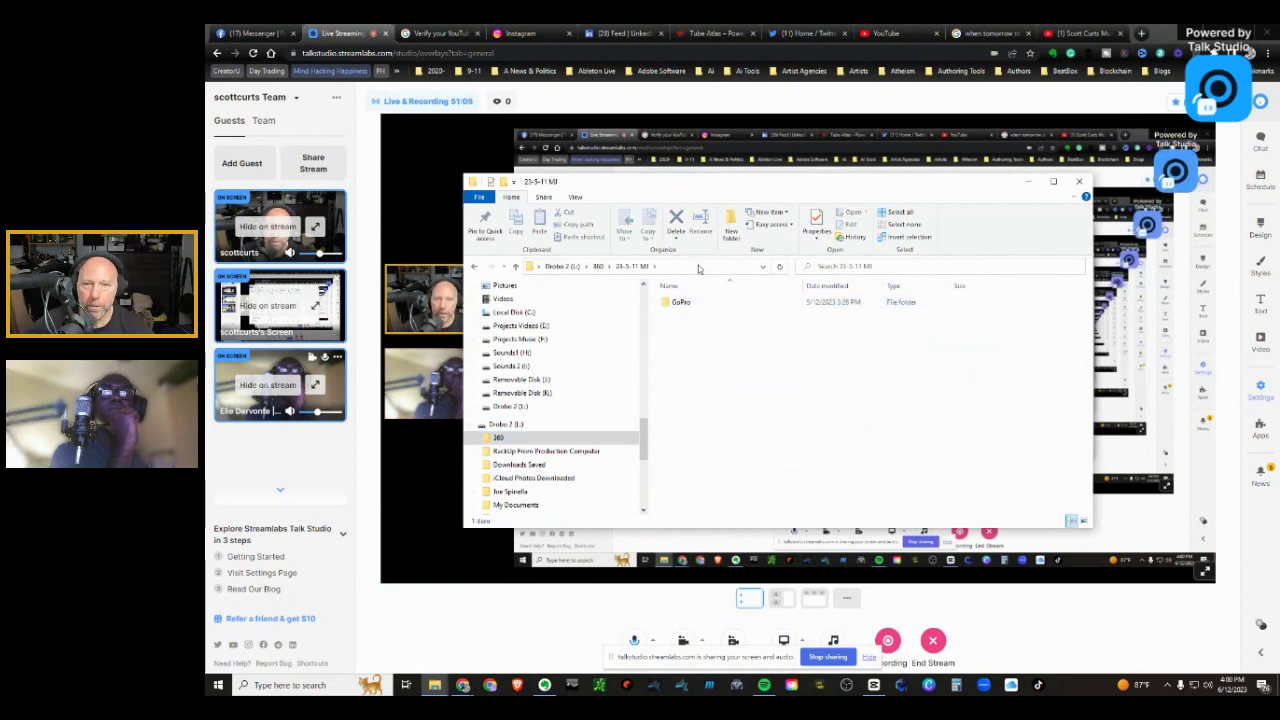
left_click(598, 266)
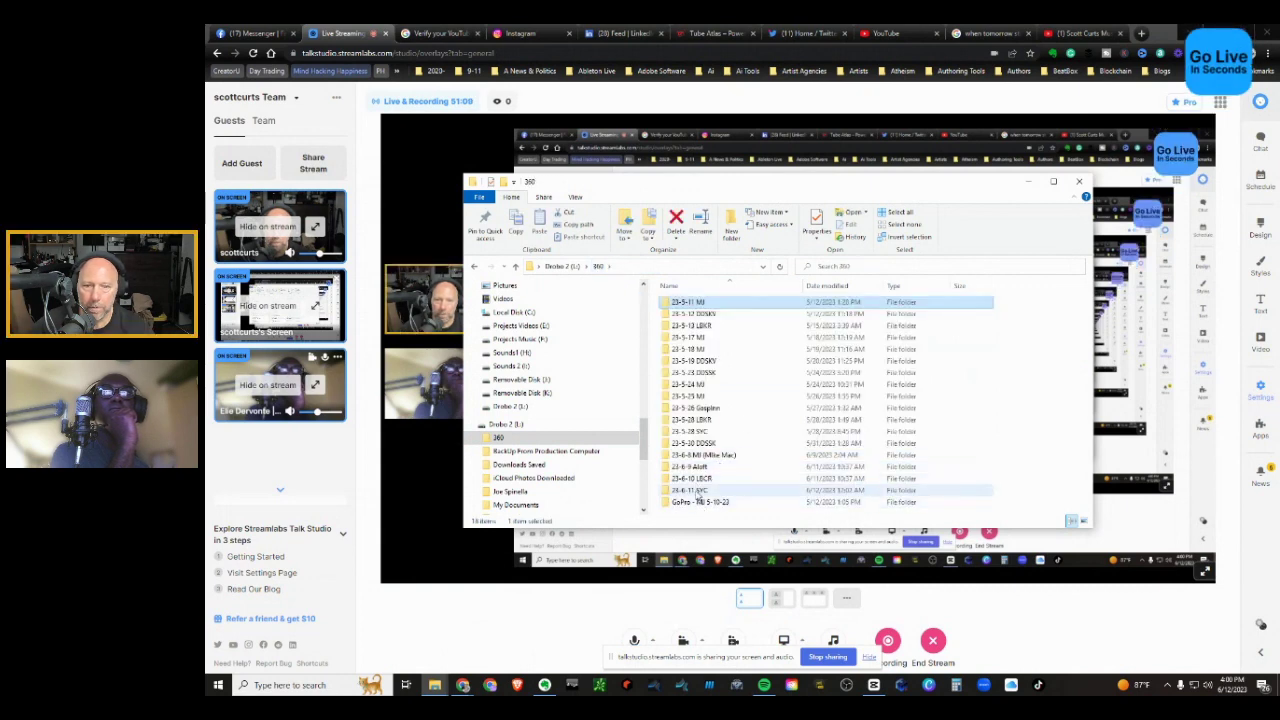
Step: Open the 23-6-11 SYC folder, view the videos in its GoPro subfolder, and return to the 360 folder
double_click(697, 490)
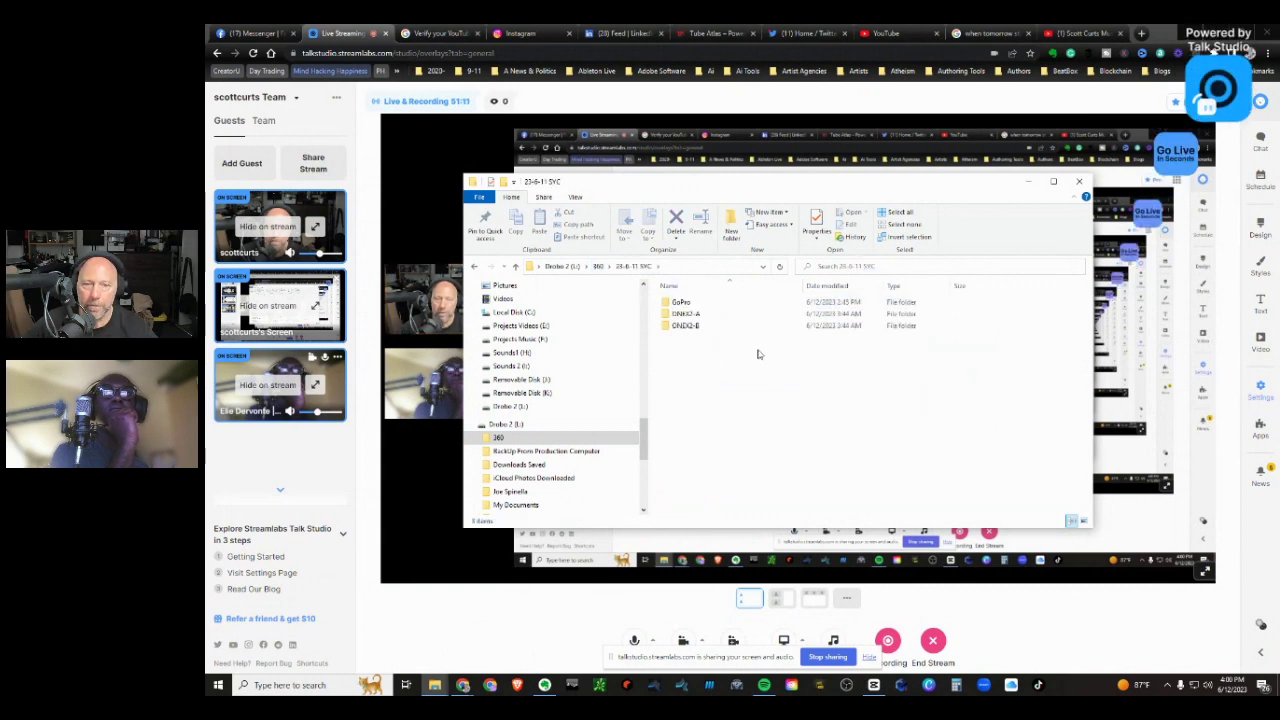
left_click(702, 315)
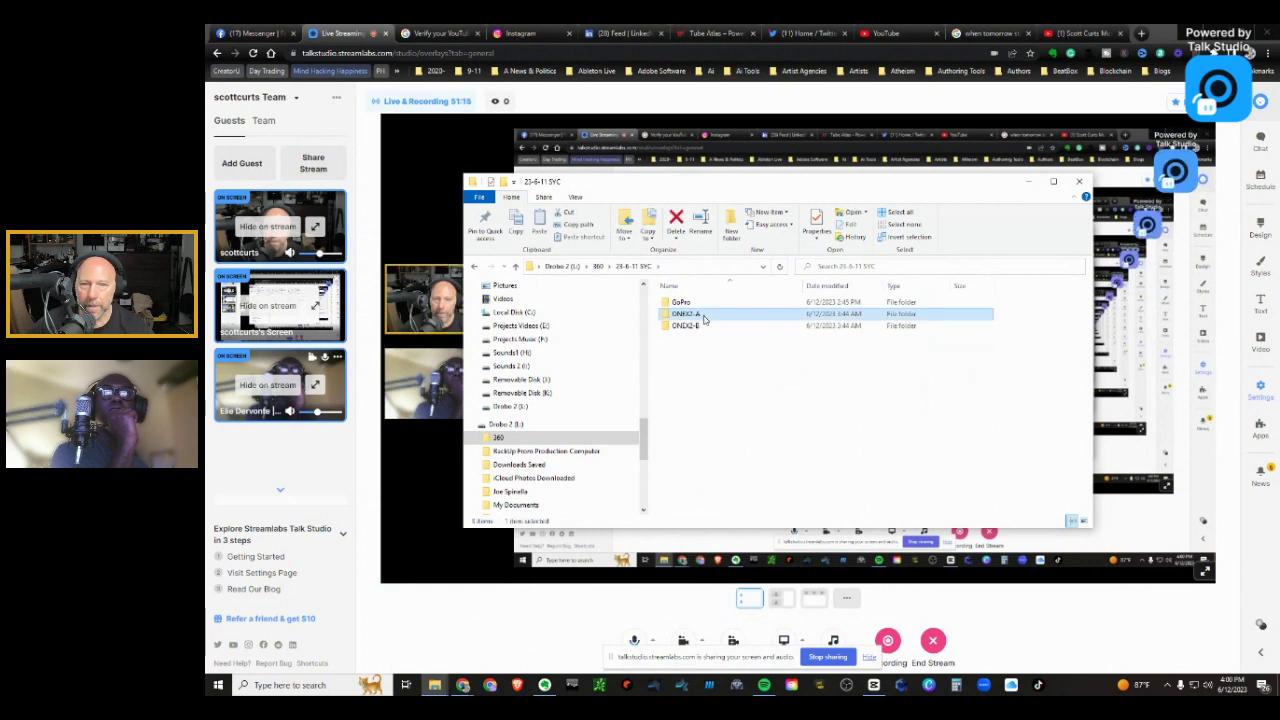
left_click(698, 304)
double_click(698, 304)
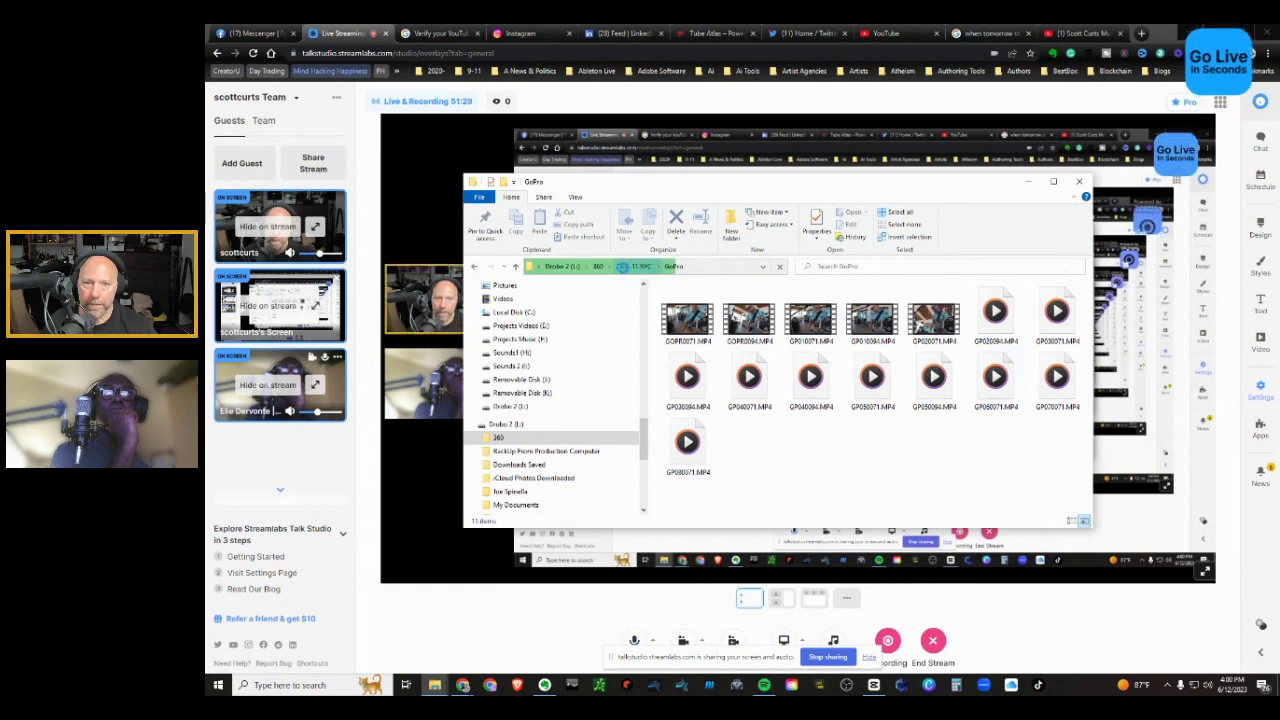
left_click(615, 267)
left_click(597, 267)
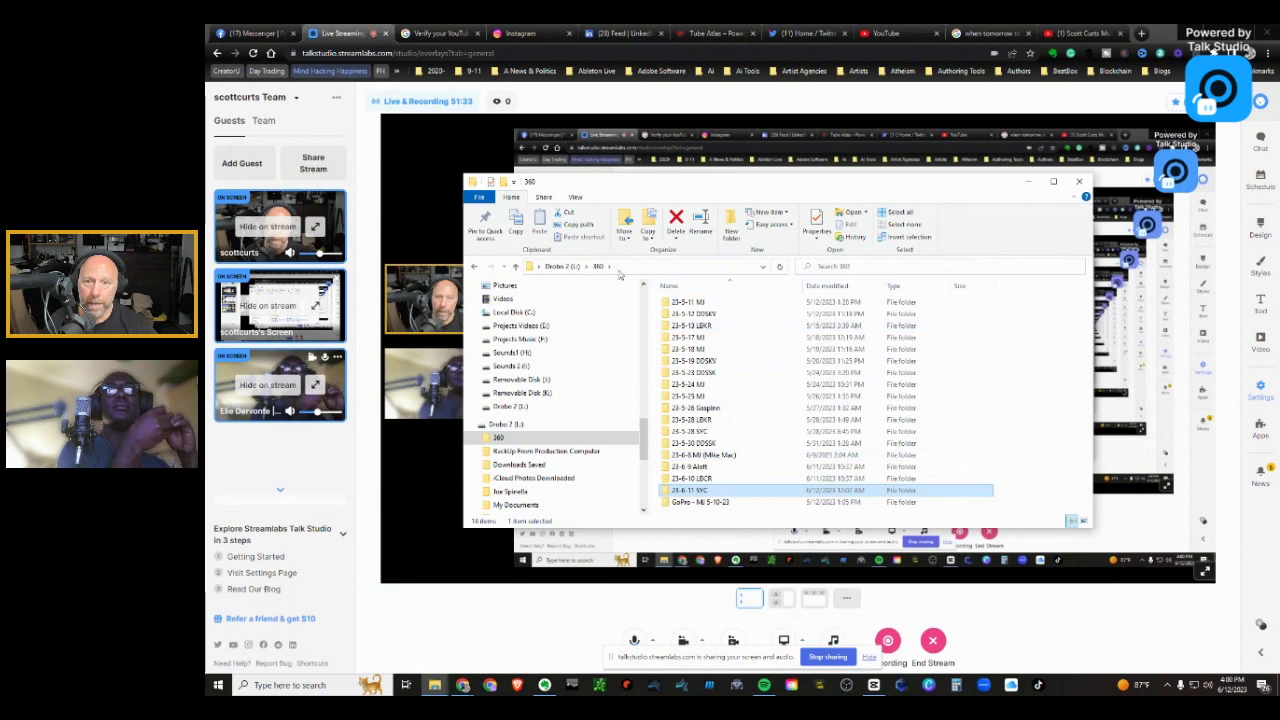
Step: Browse the music folder's Graphics subfolder to Video Assets, select all its files to show them, and clear the selection
scroll(587, 372, "down", 10)
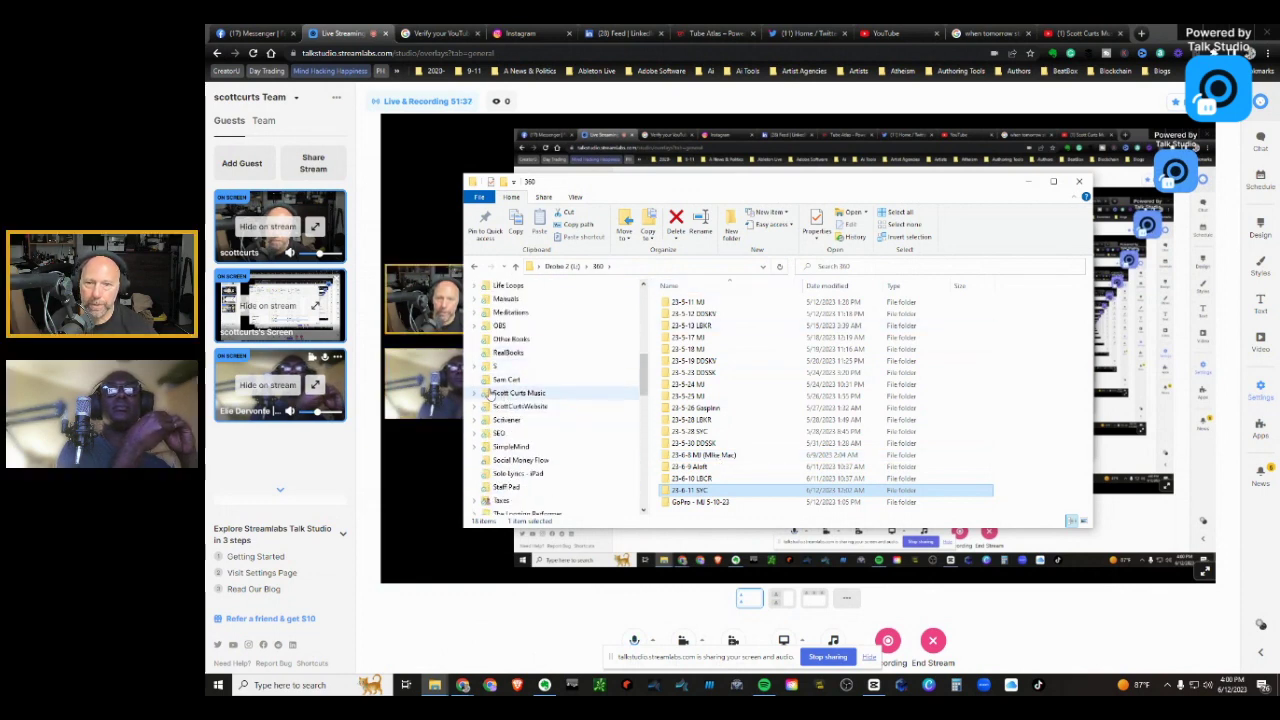
left_click(475, 395)
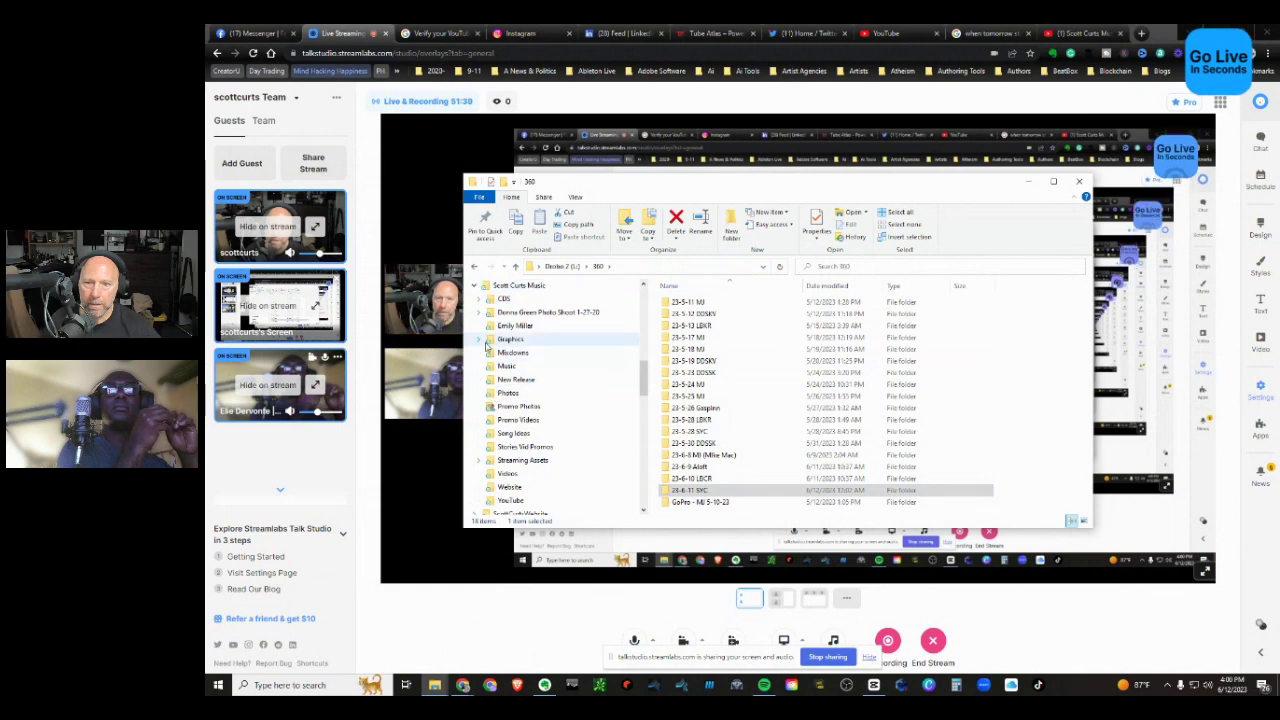
left_click(479, 342)
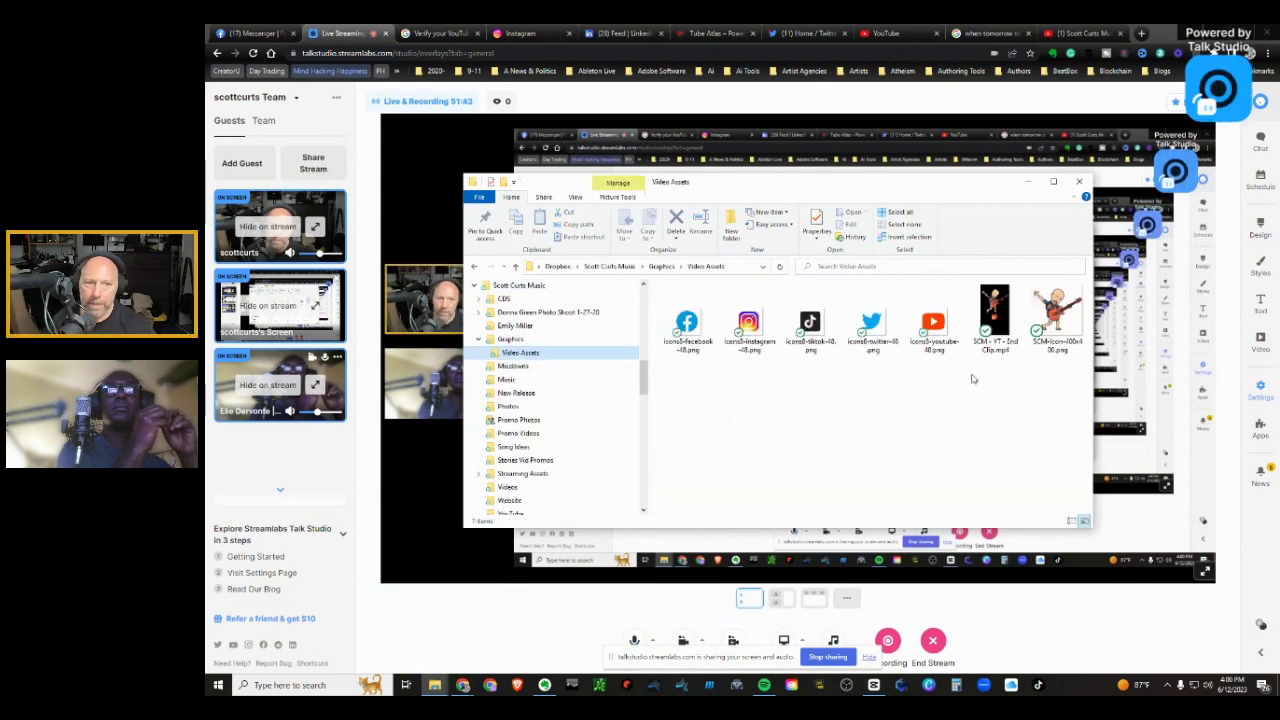
left_click_drag(1045, 364, 688, 320)
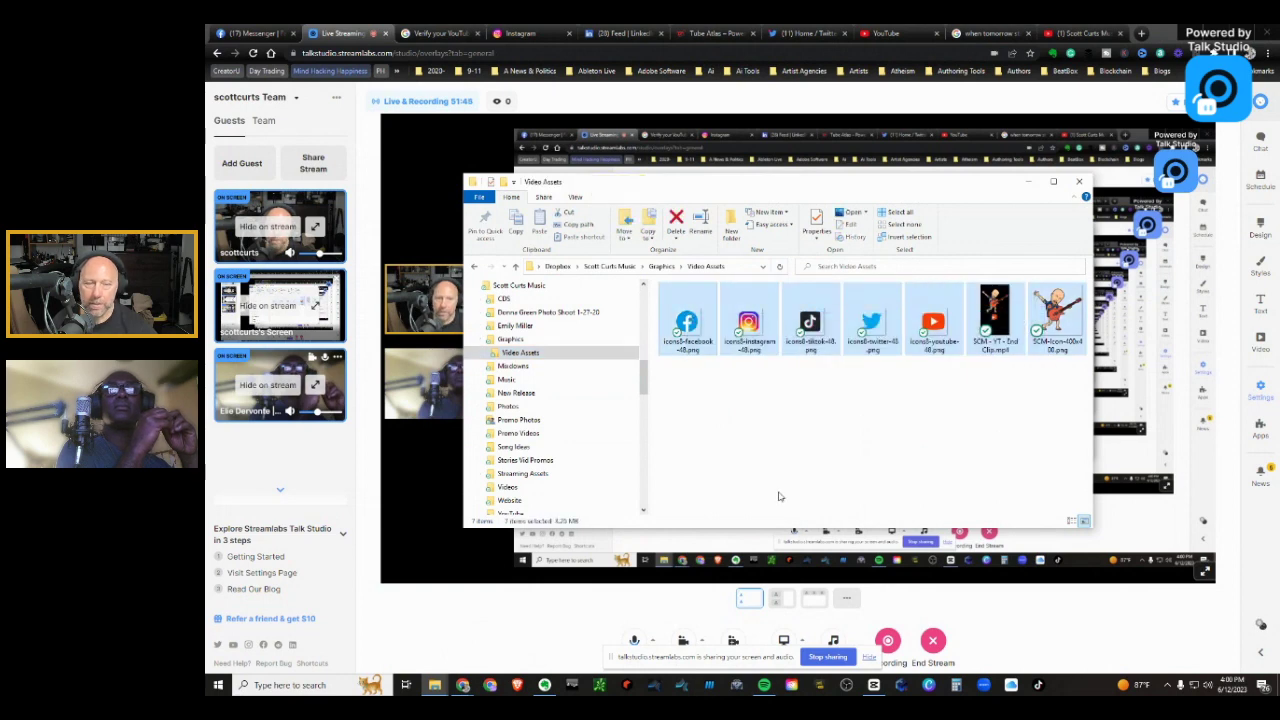
left_click(812, 441)
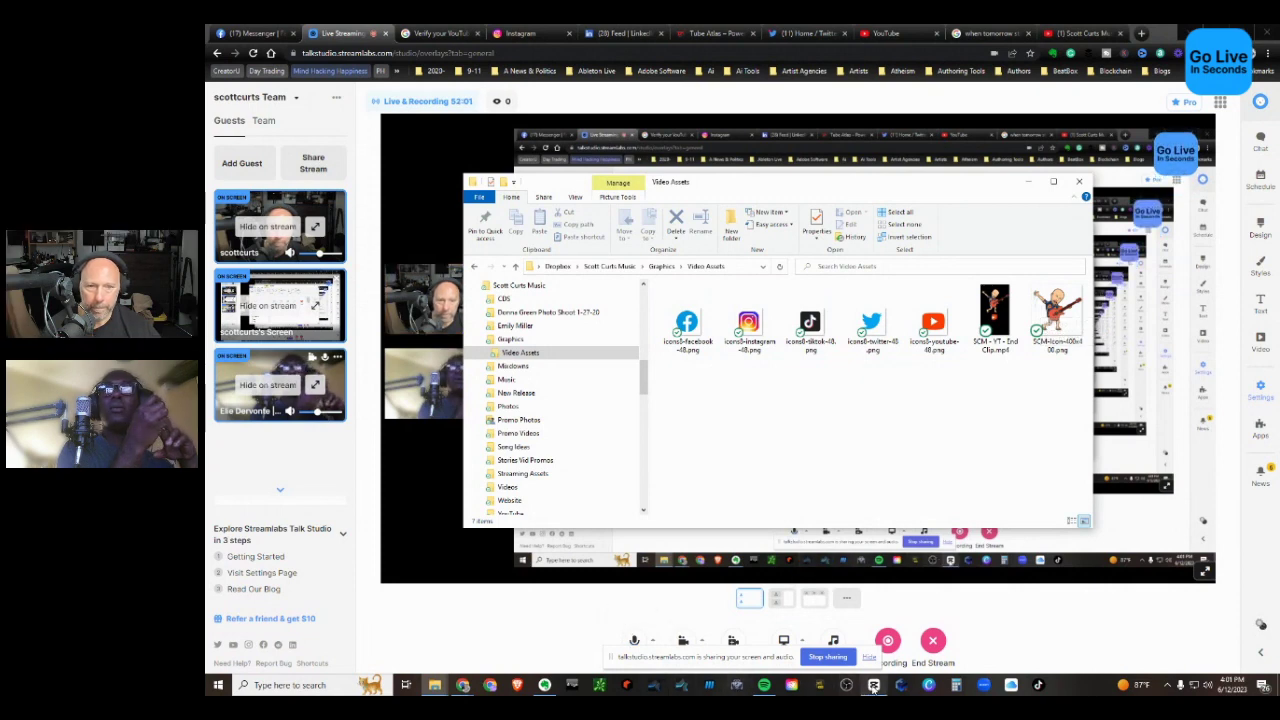
Step: Return to Talk Studio, hide the host's shared screen from the stream, and clear the clip selection in the guest's CapCut timeline
mouse_move(874, 687)
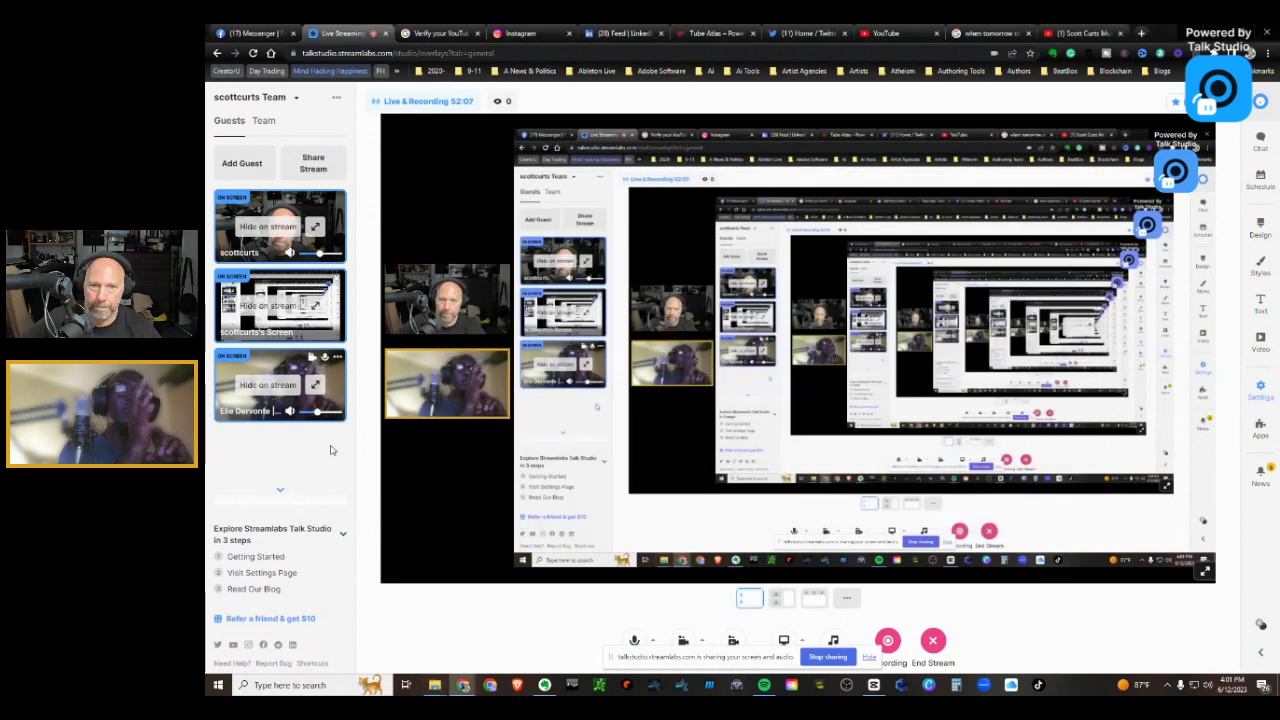
left_click(268, 305)
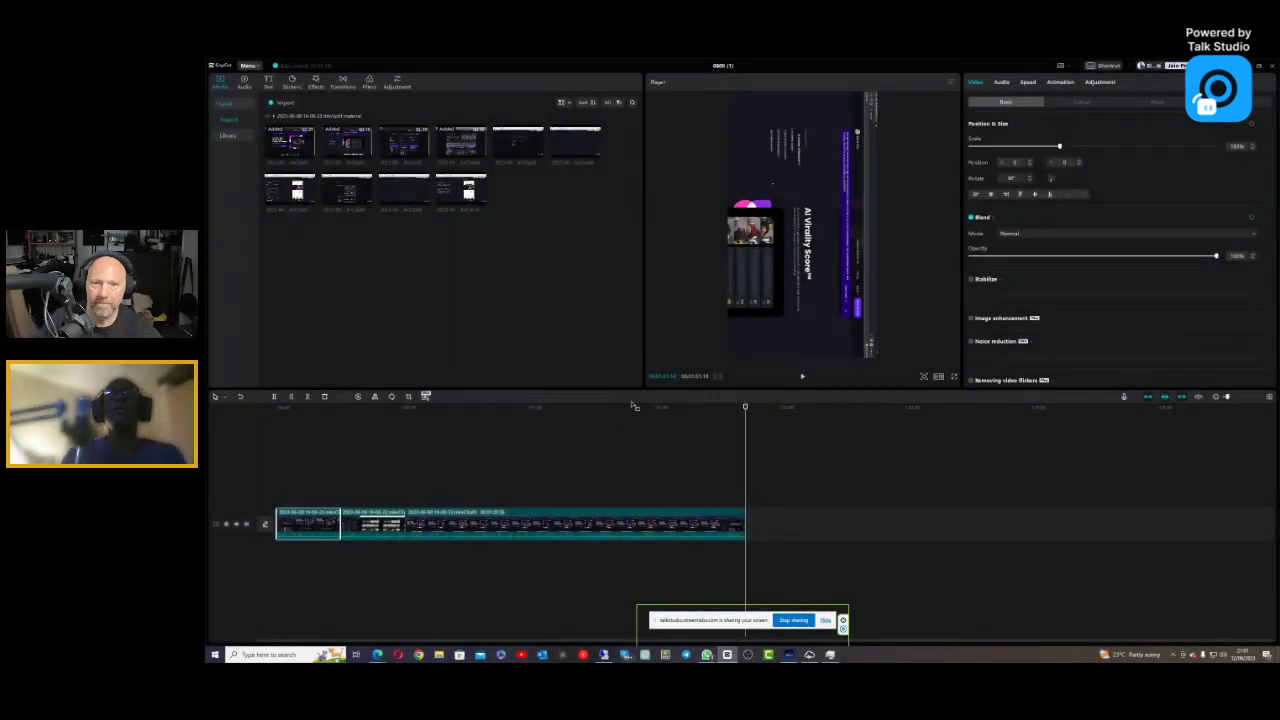
left_click(652, 485)
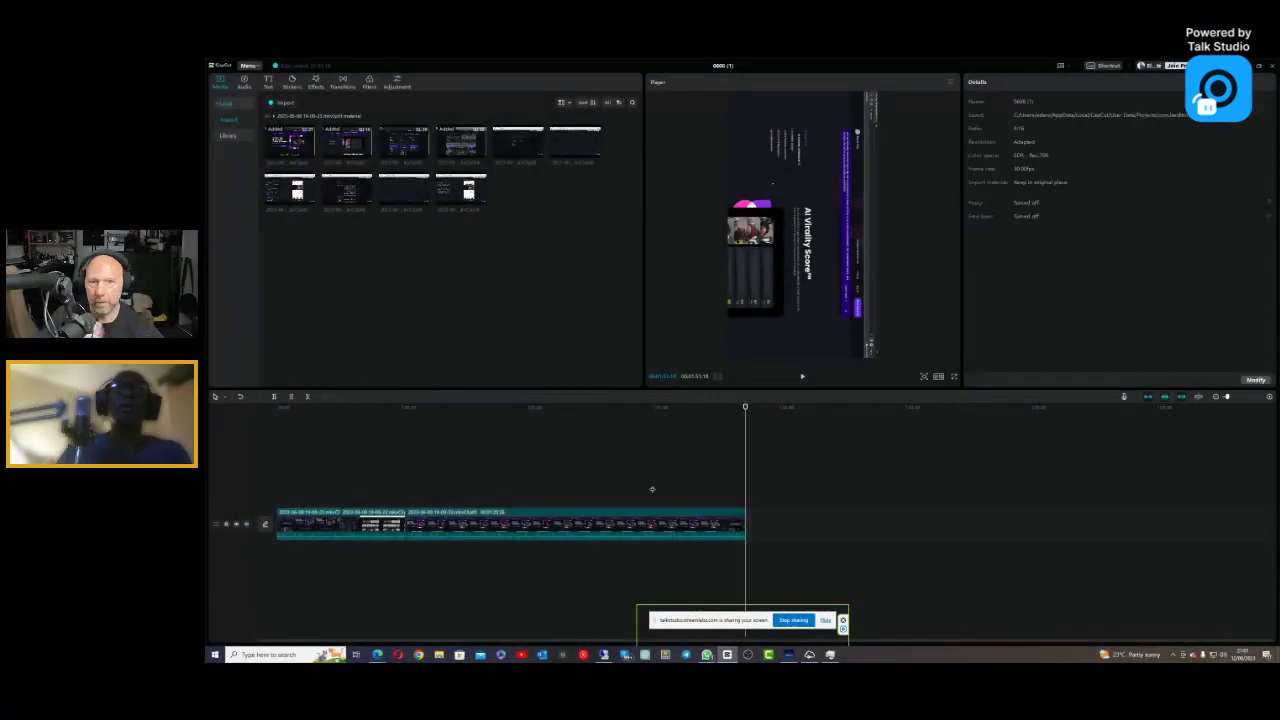
left_click(753, 447)
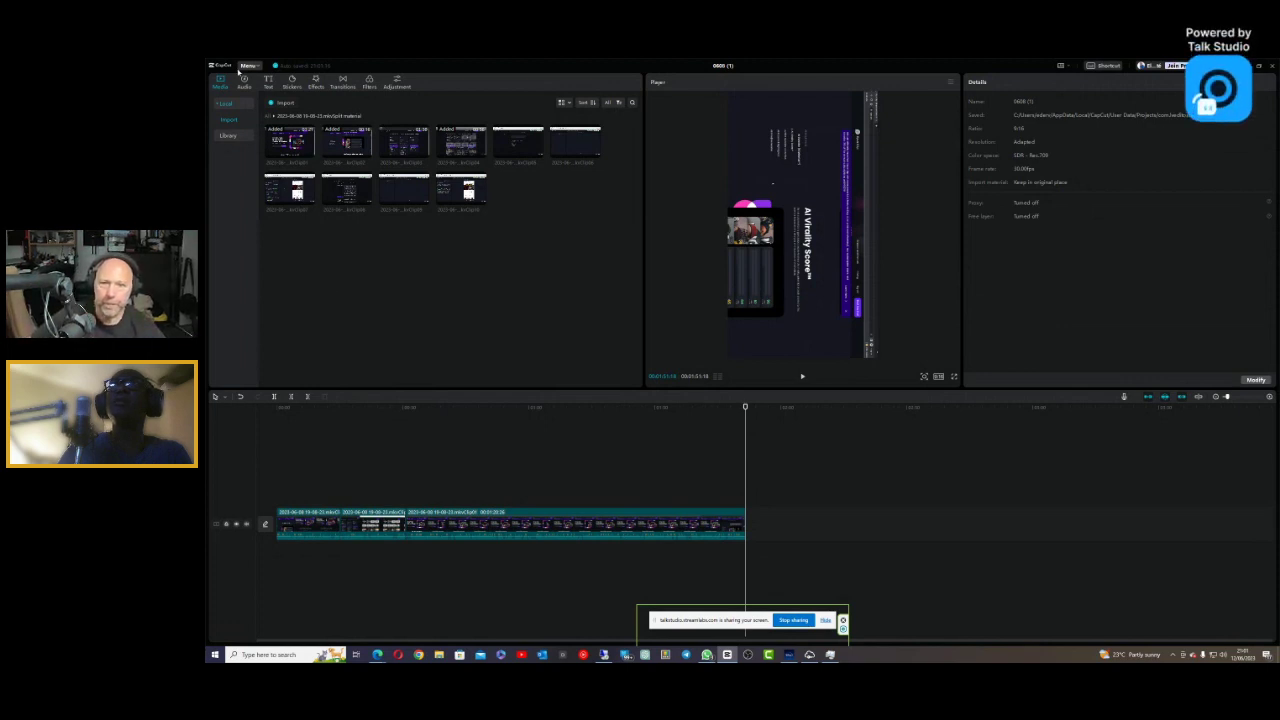
Step: Add the yellow arrow sticker from Trending at the timeline's start, extend it over the second clip, and preview it over the first
left_click(291, 82)
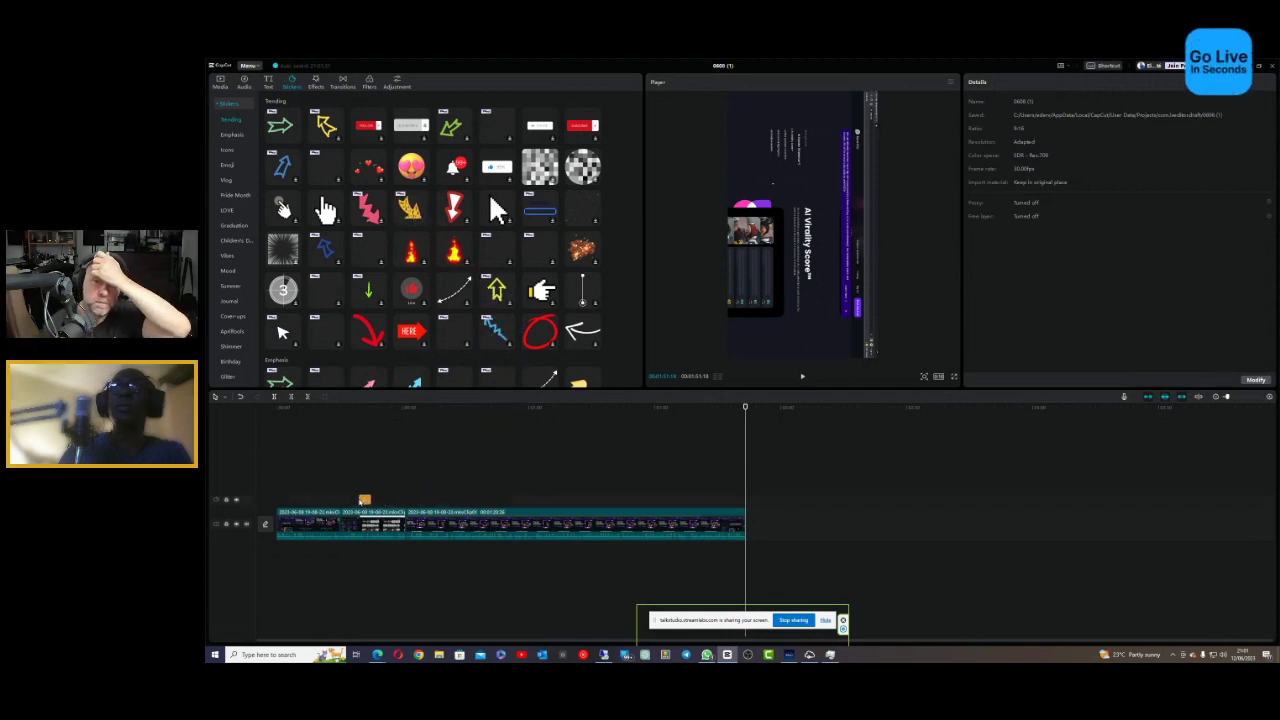
left_click_drag(364, 499, 357, 487)
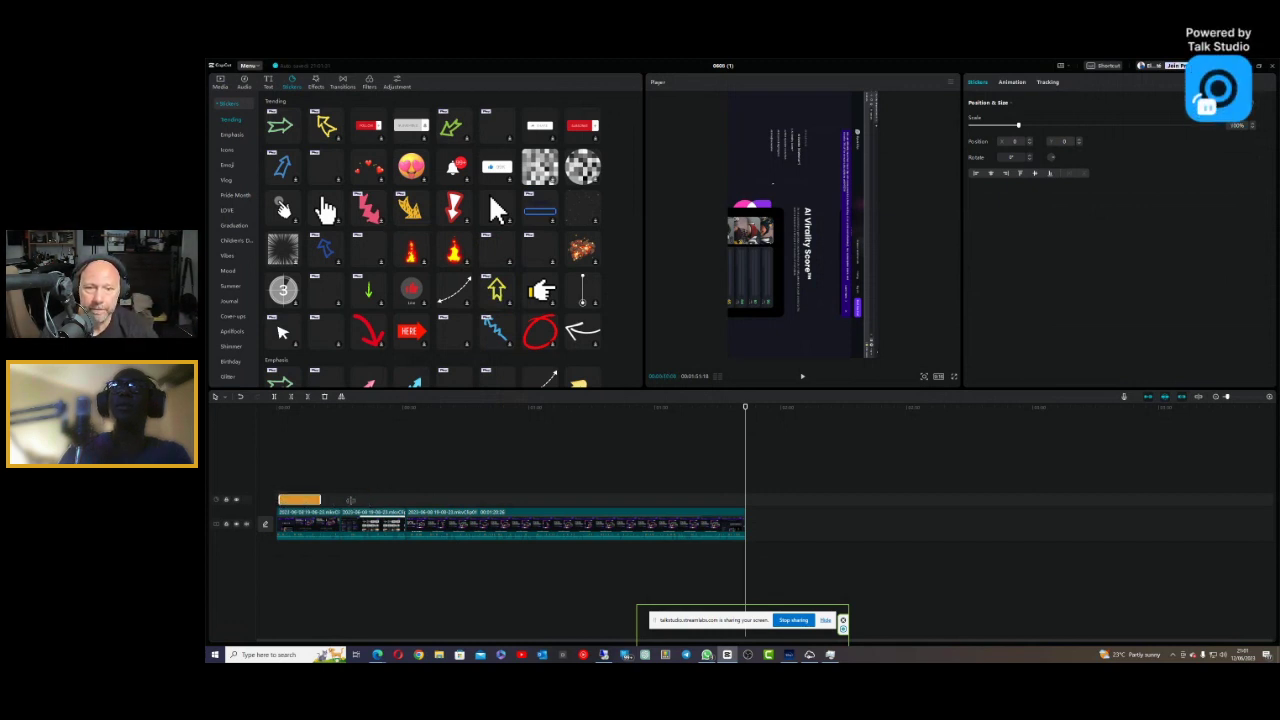
left_click_drag(745, 470, 368, 481)
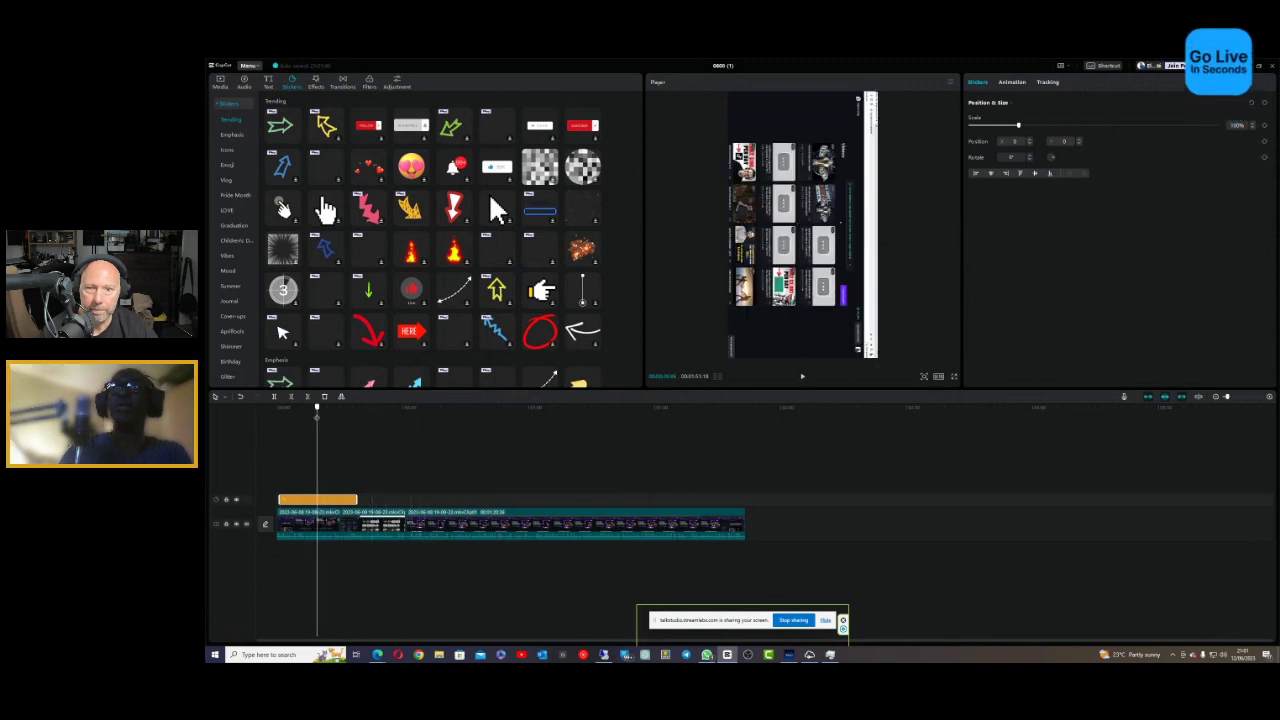
key("Left")
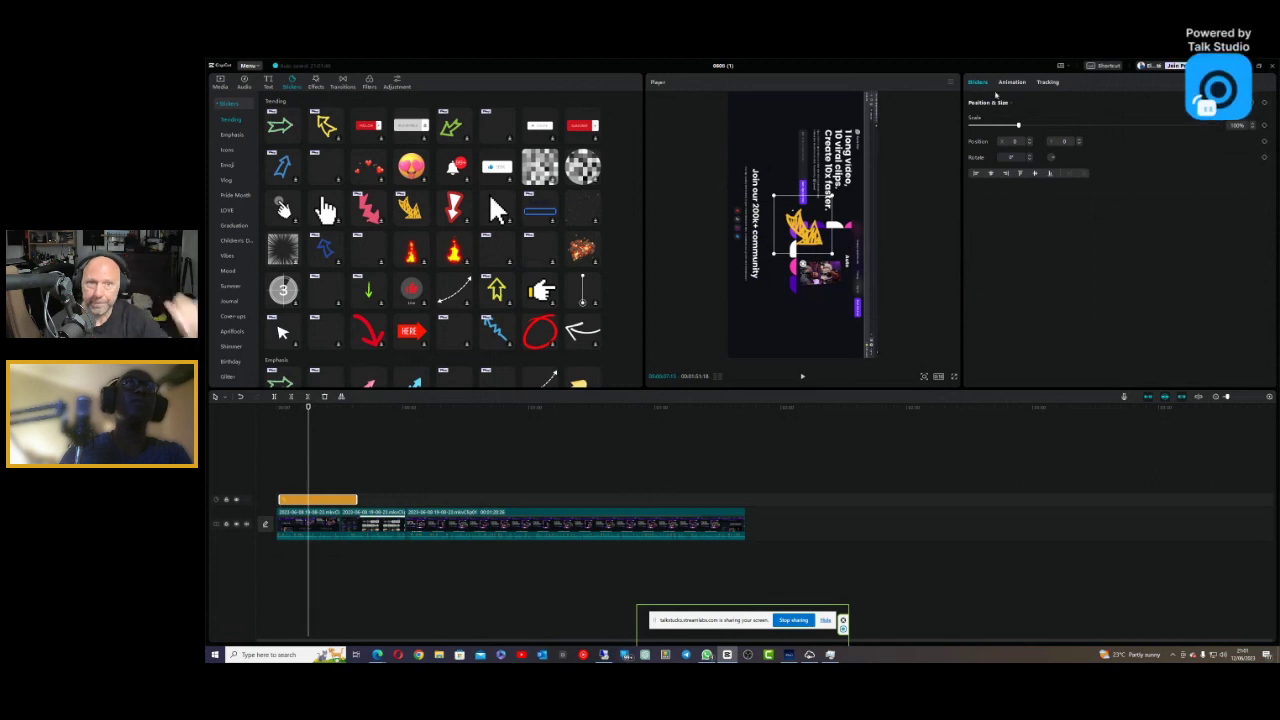
Step: Check the animation and tracking options of the yellow arrow sticker, and turn the sticker into a compound clip
left_click(1011, 81)
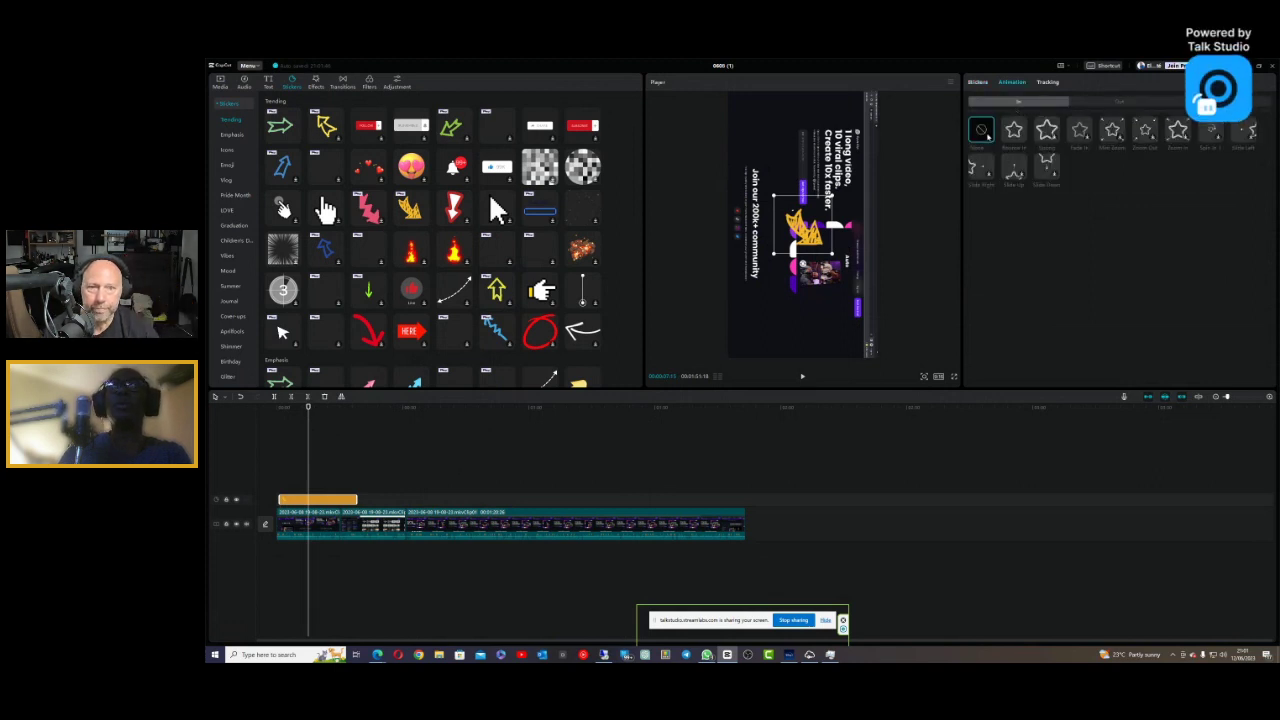
left_click(1047, 82)
left_click(1011, 82)
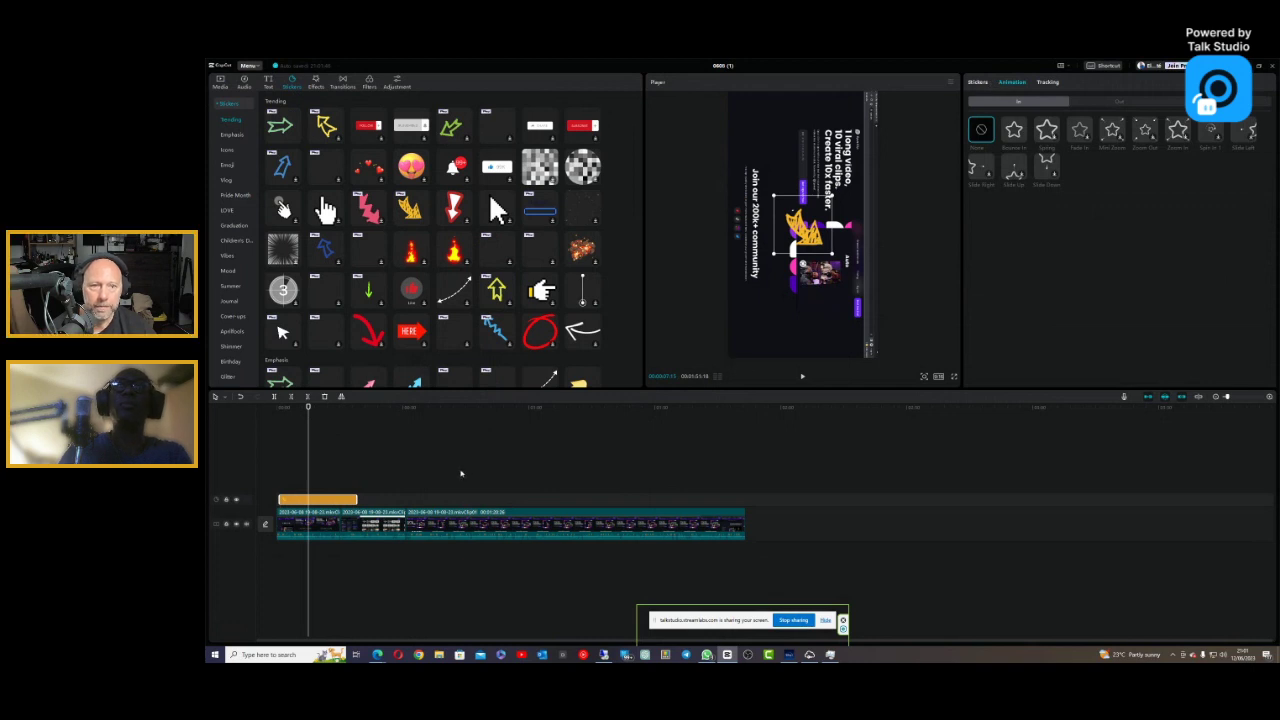
right_click(325, 504)
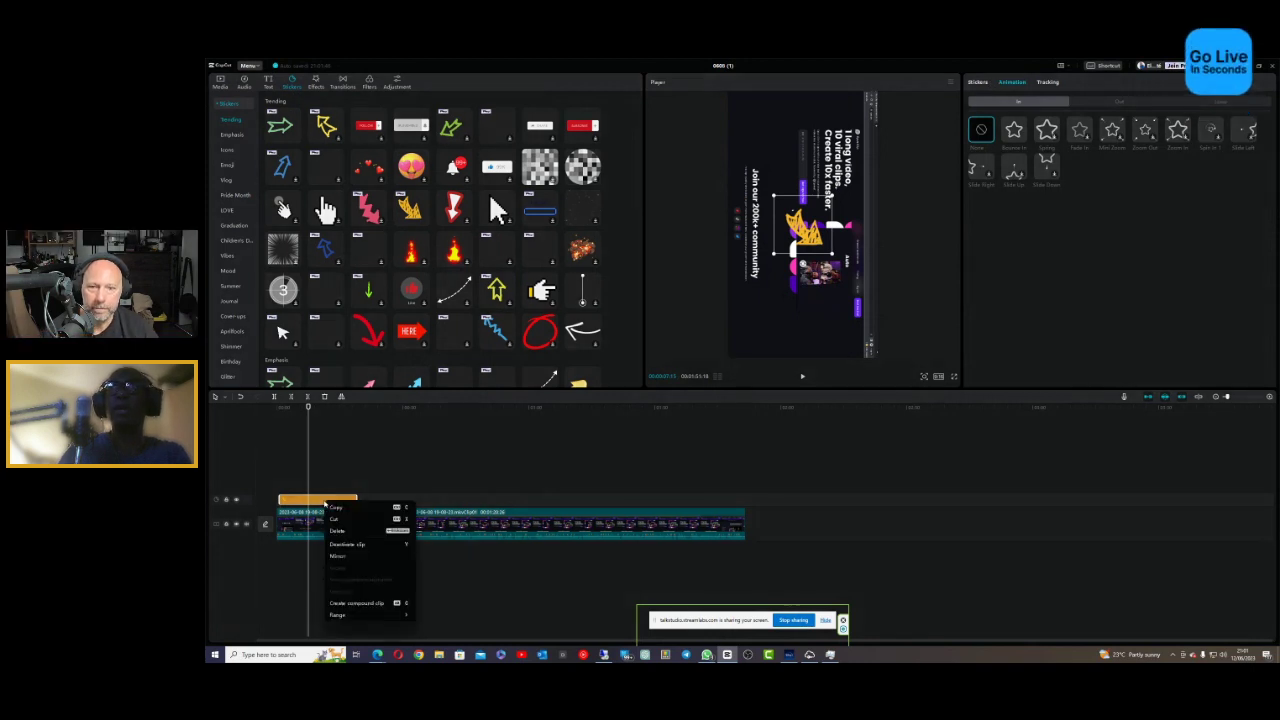
left_click(368, 604)
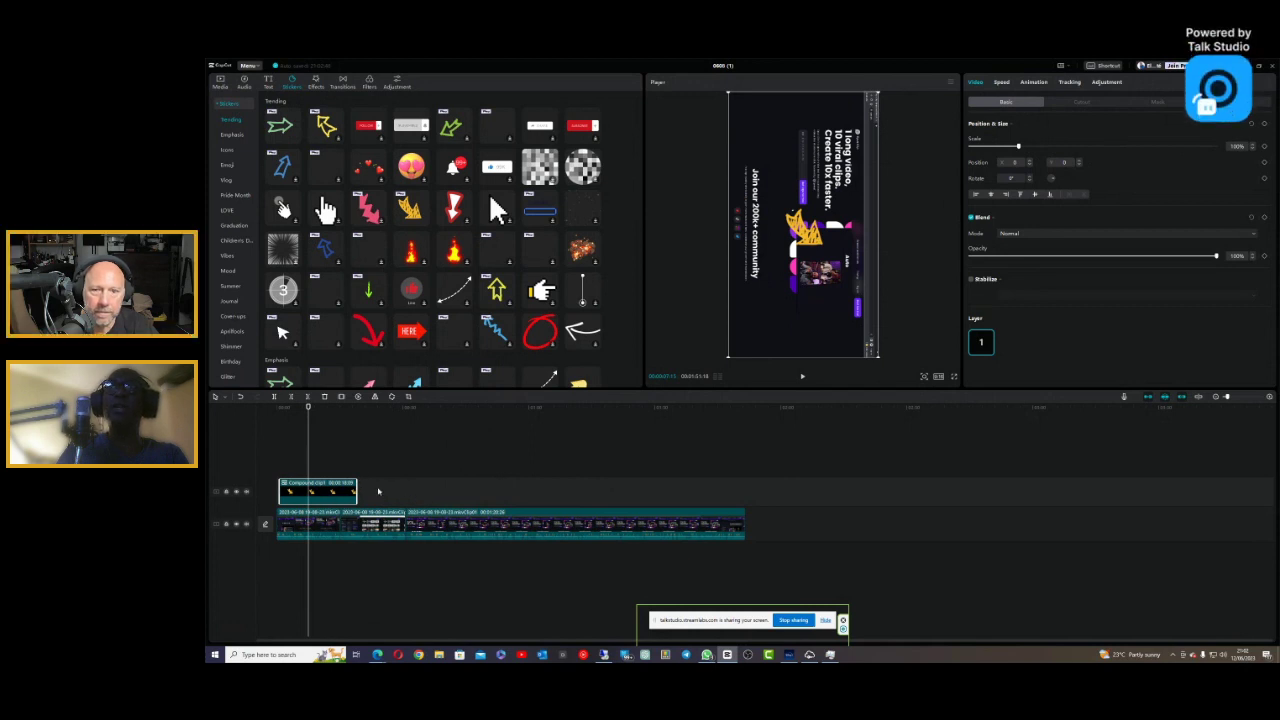
Step: Look through the compound clip's edit options and the third video clip's cutout, mask and facial beauty settings
right_click(341, 492)
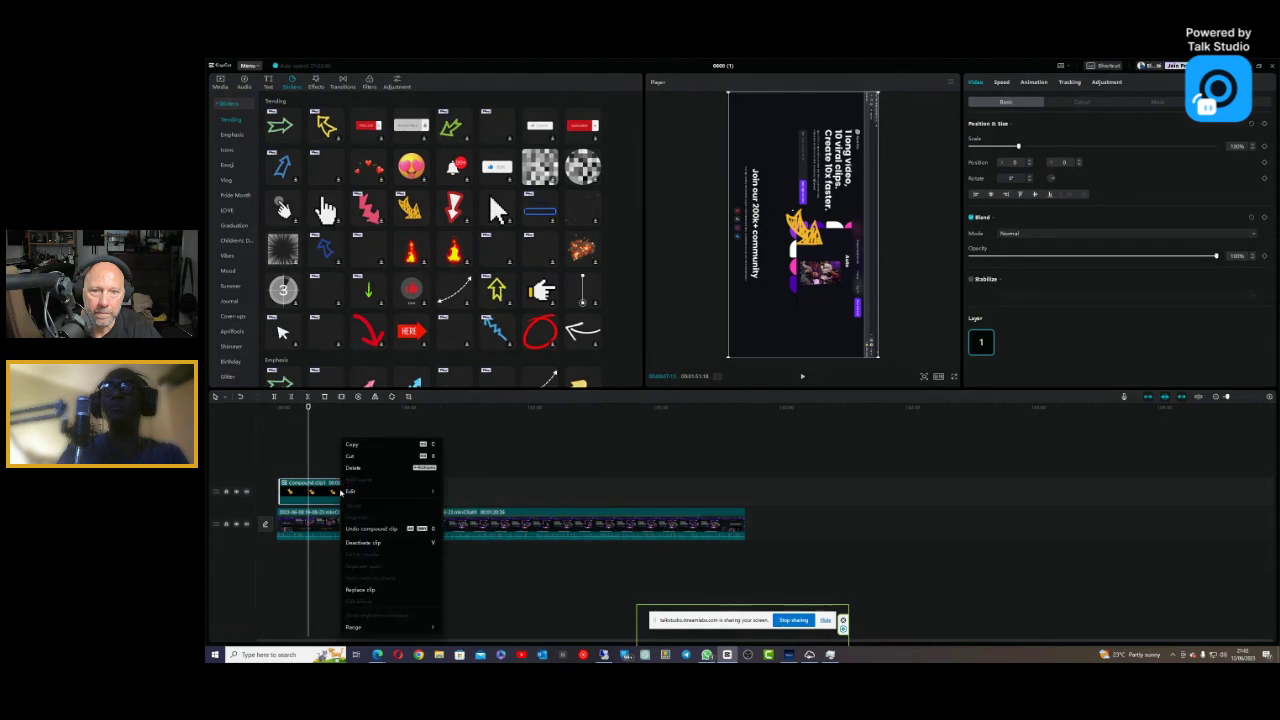
mouse_move(350, 491)
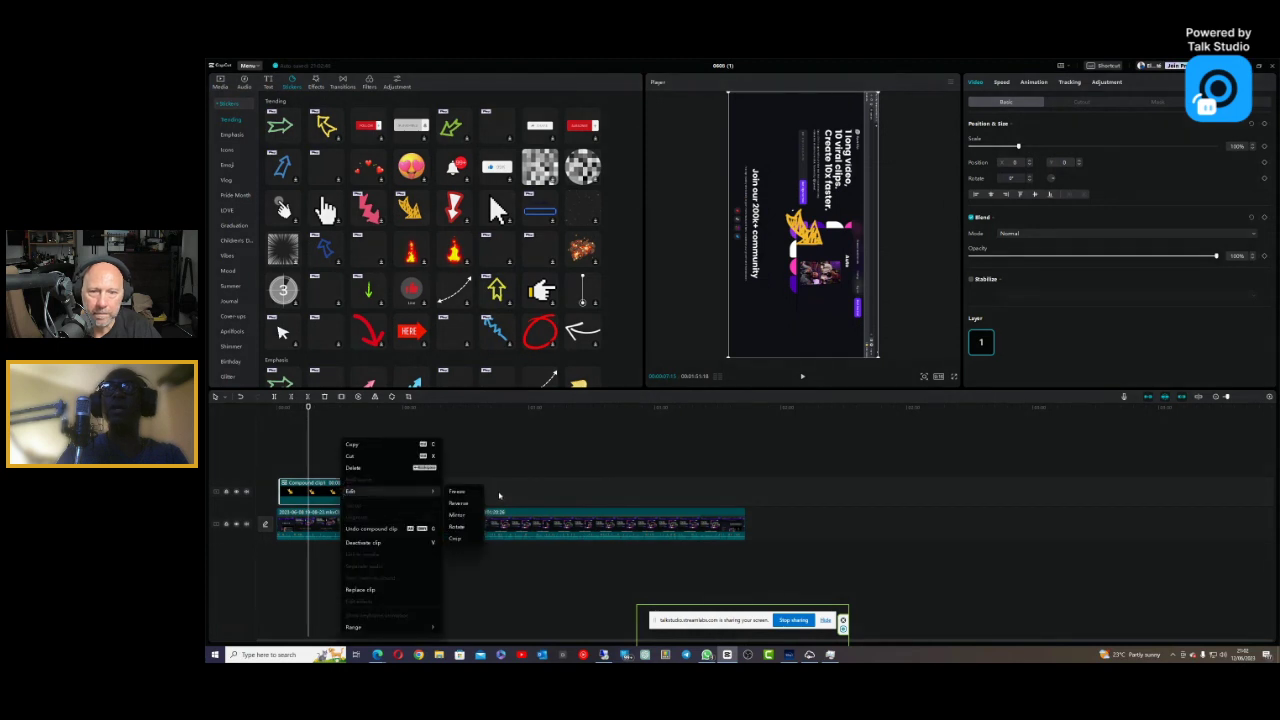
left_click(458, 503)
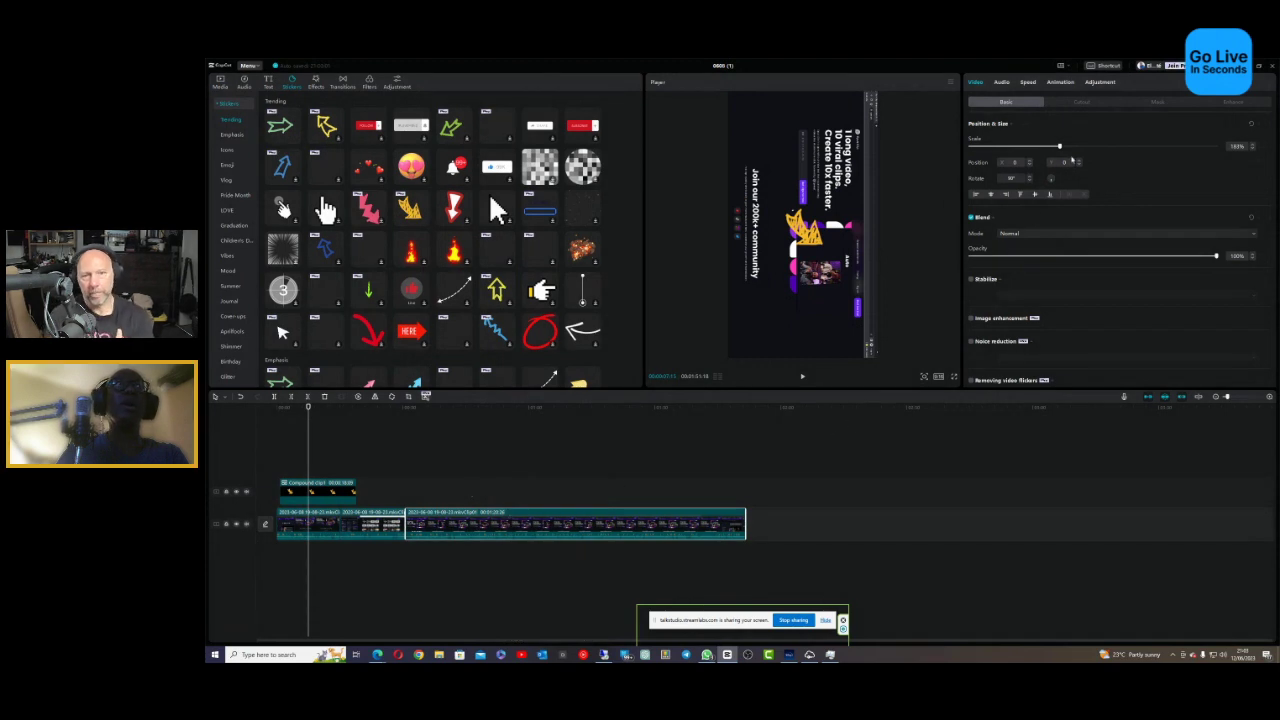
left_click(1081, 102)
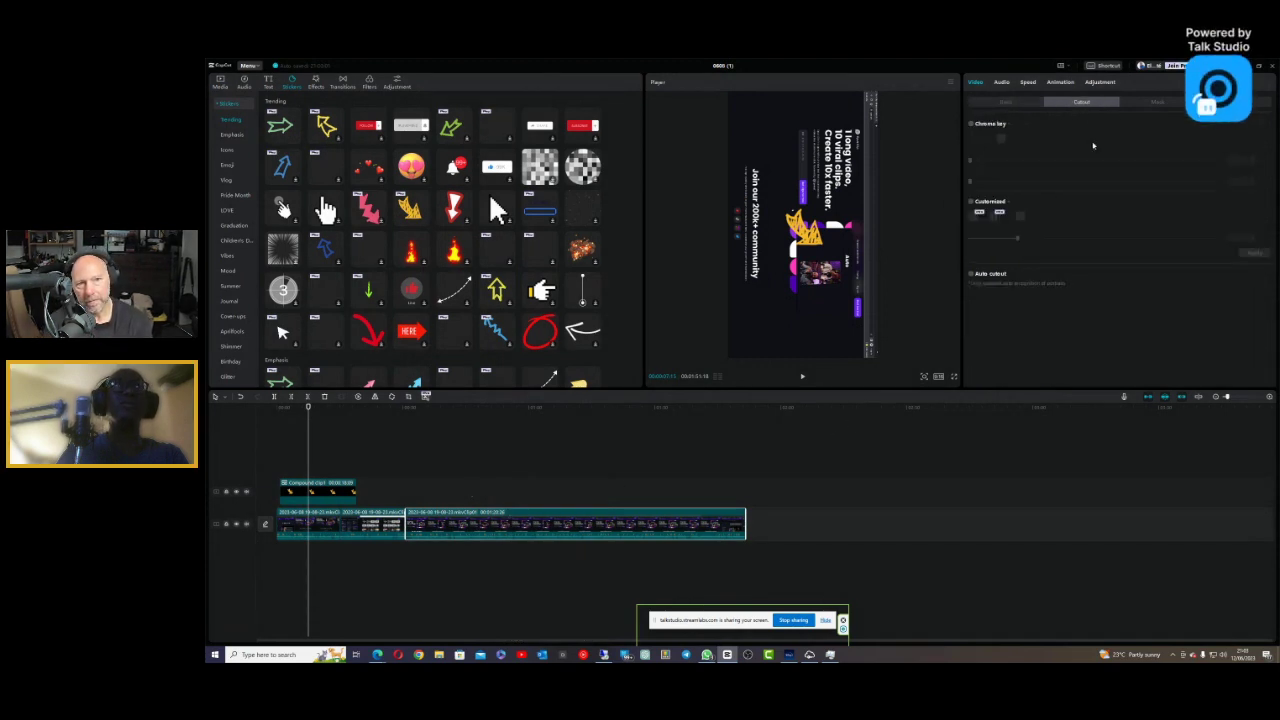
left_click(1157, 102)
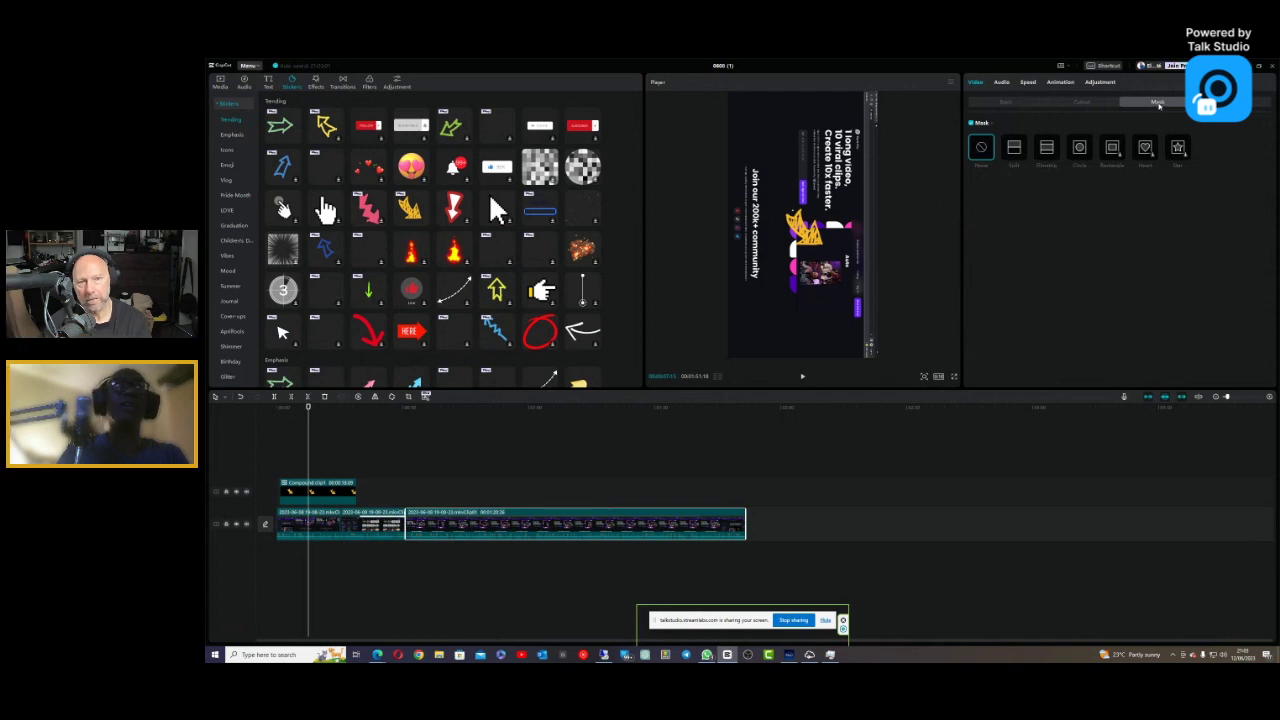
left_click(1200, 103)
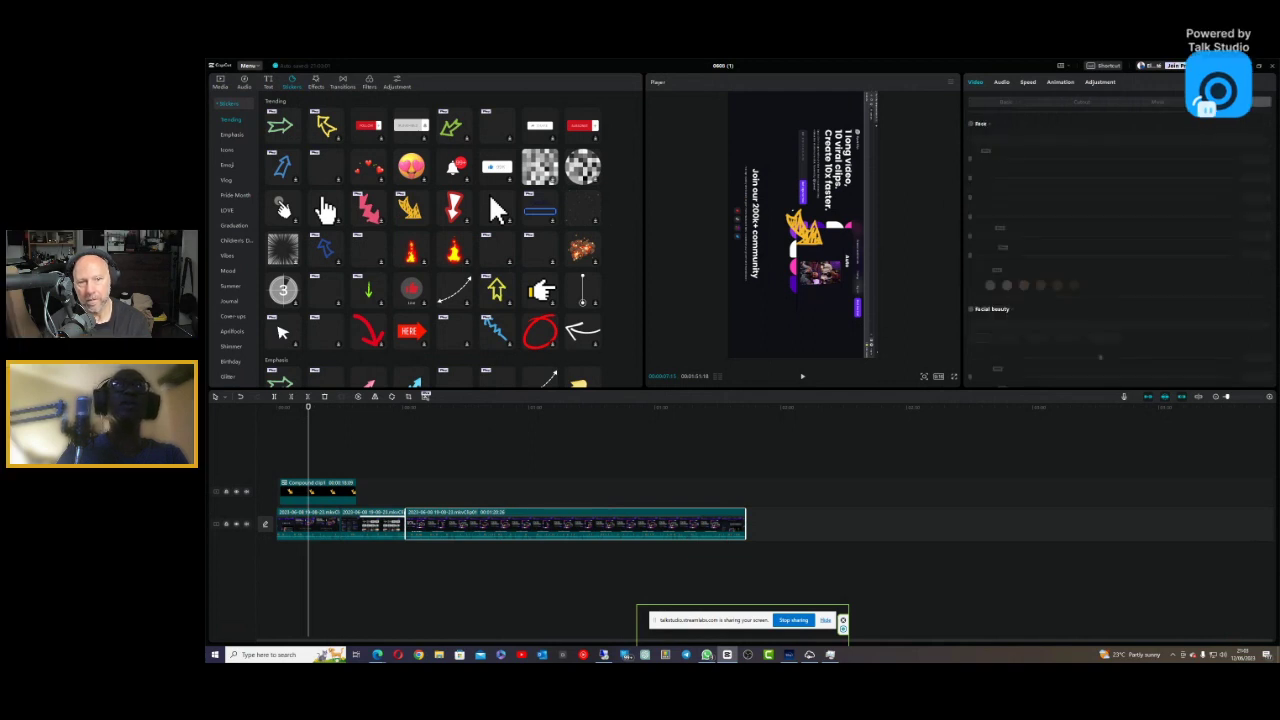
left_click(1156, 102)
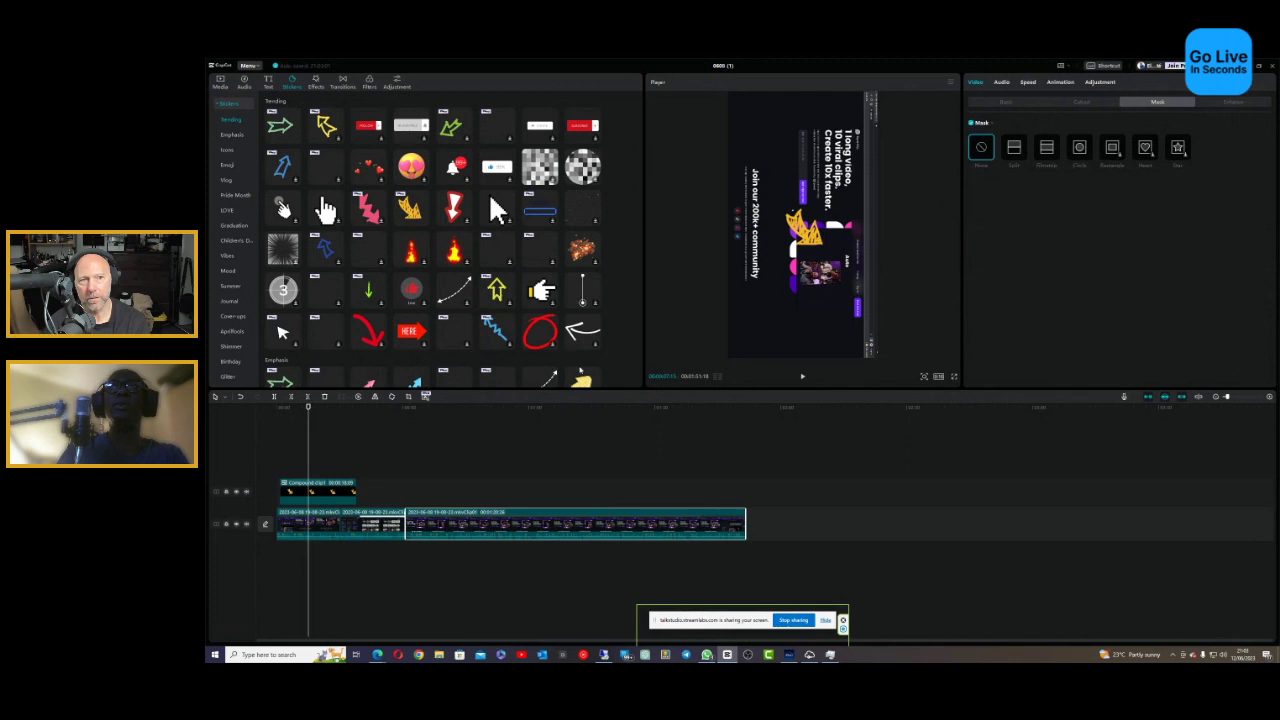
Step: Check the tracking options of the arrow's compound clip and enlarge it to a scale of 177%
left_click(330, 488)
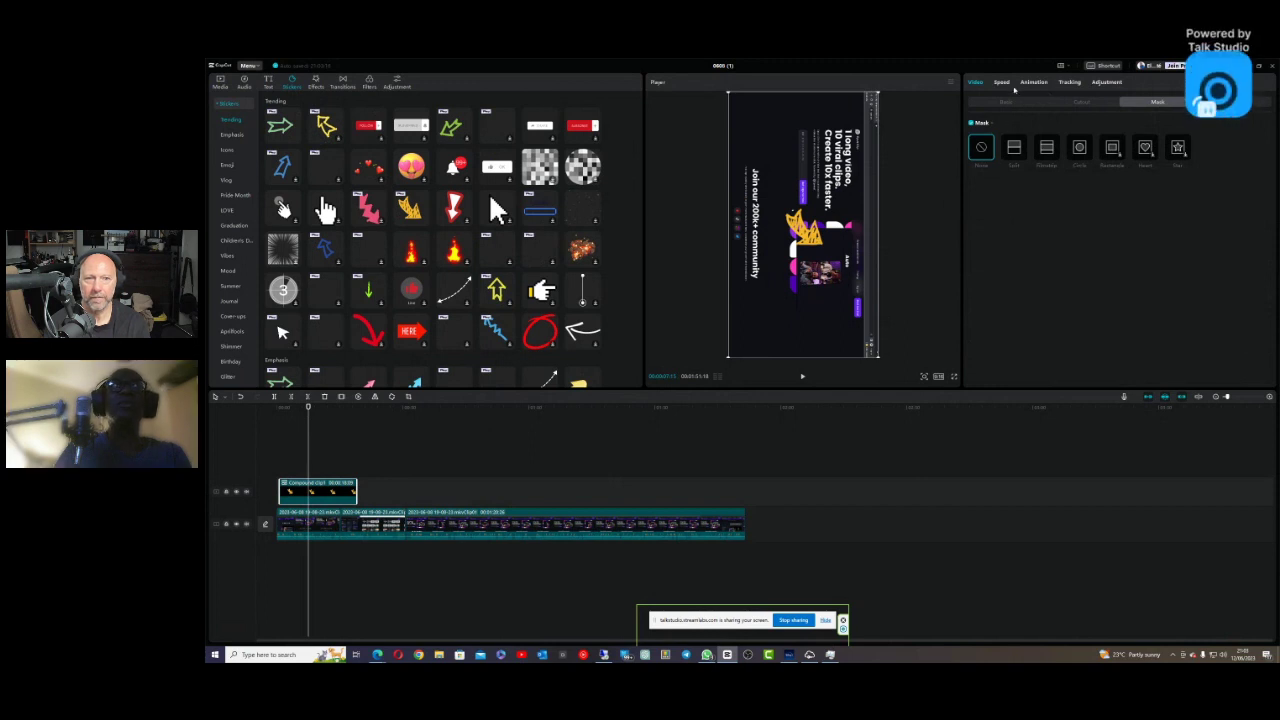
left_click(1070, 83)
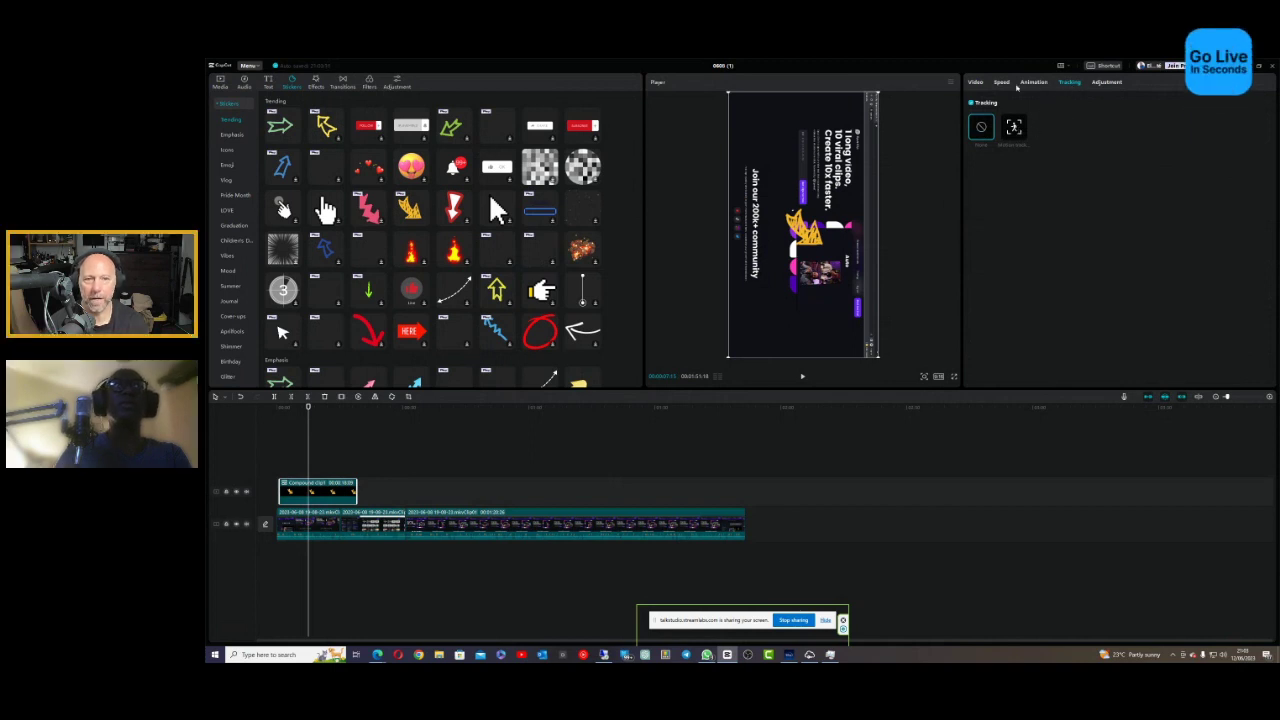
left_click(976, 82)
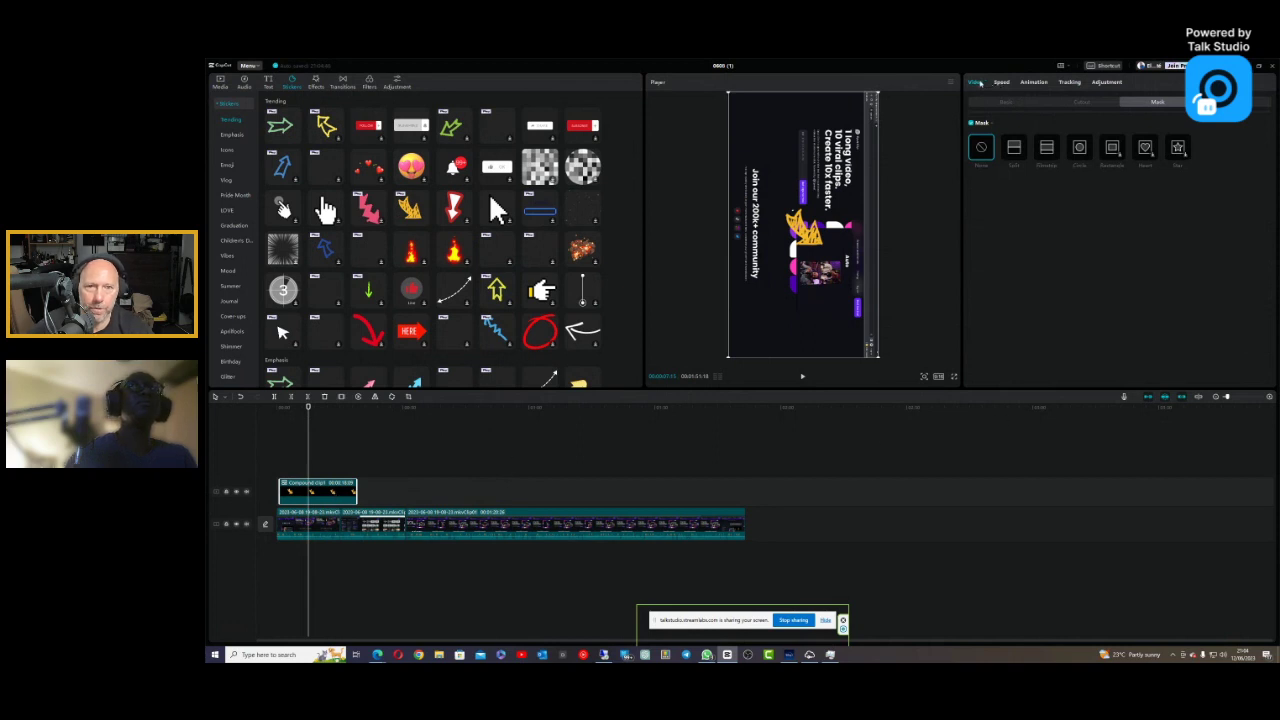
left_click(1004, 102)
left_click_drag(1019, 148, 1058, 160)
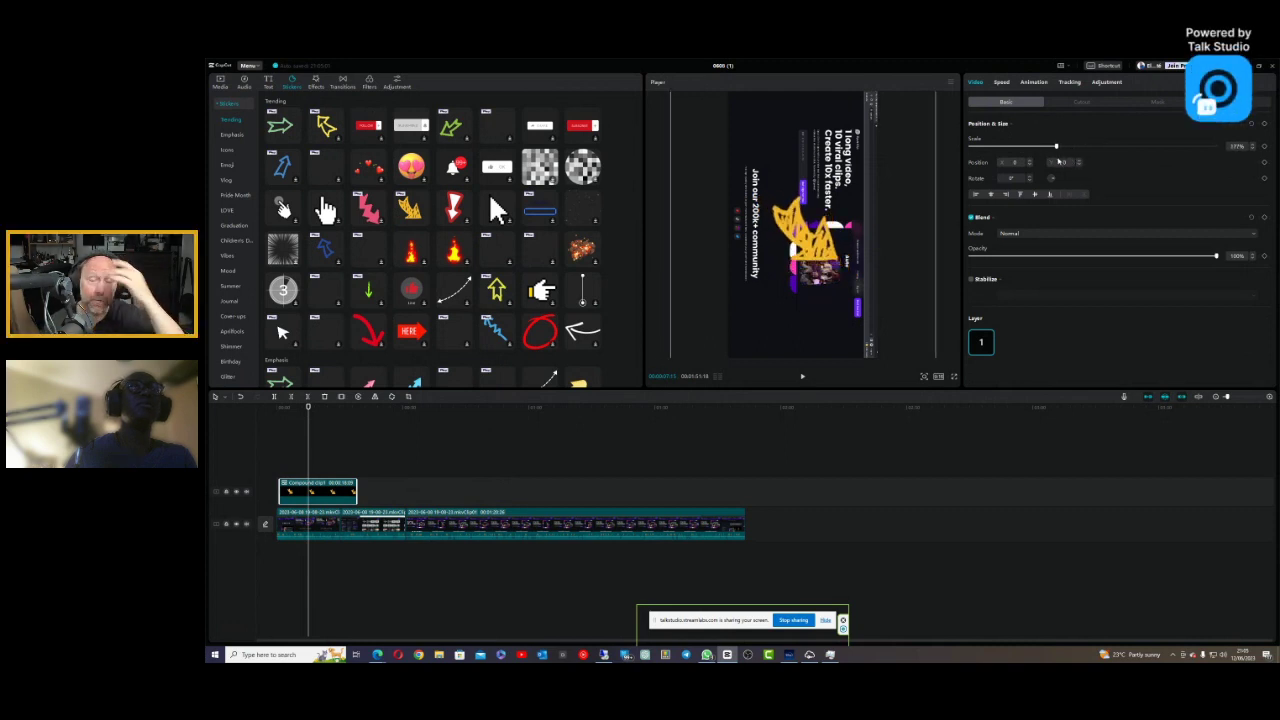
Step: Try the Brighten, Overlay and Color burn blend modes on the arrow's compound clip, and restore Normal
left_click(1030, 233)
left_click(1034, 241)
left_click(1034, 241)
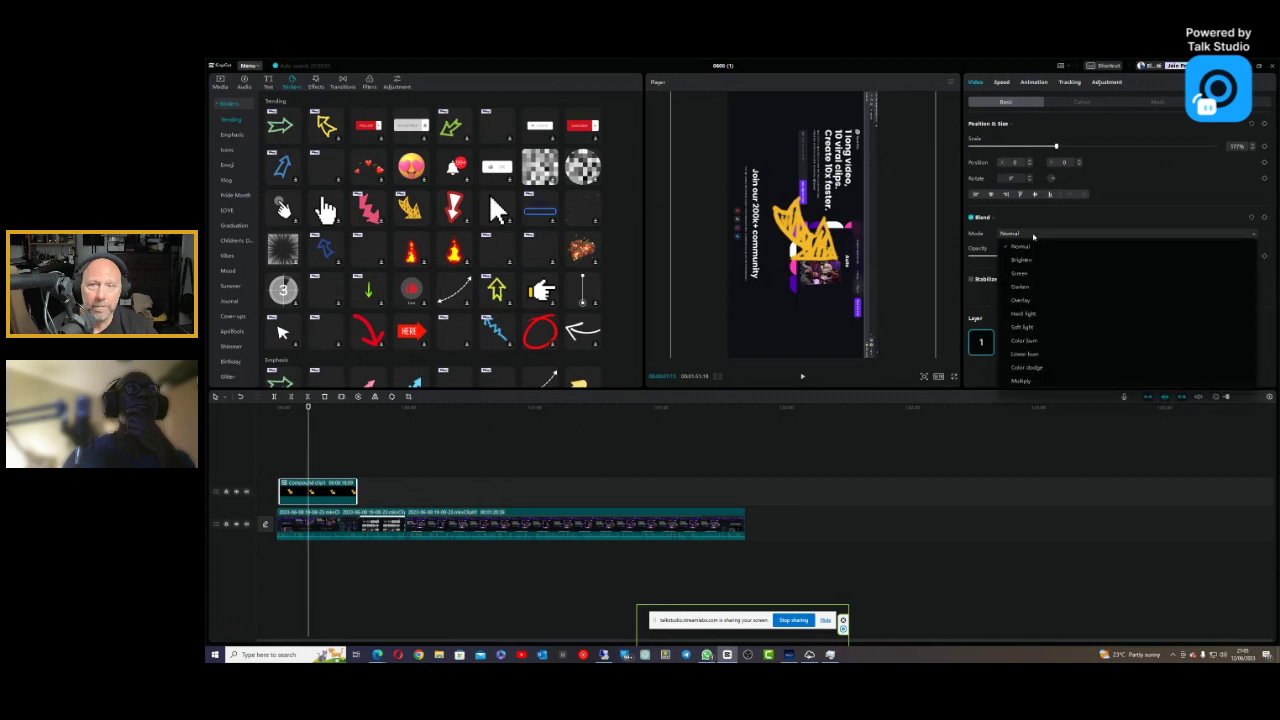
left_click(1034, 262)
left_click(1032, 241)
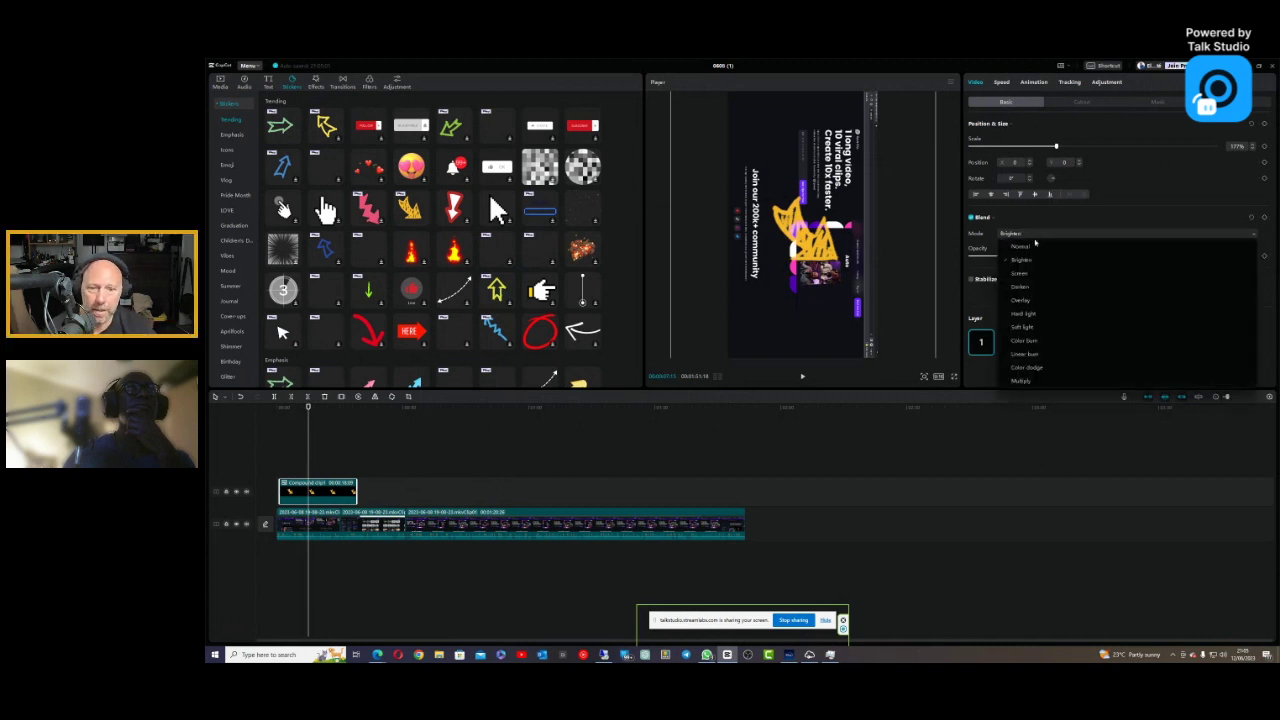
left_click(1019, 302)
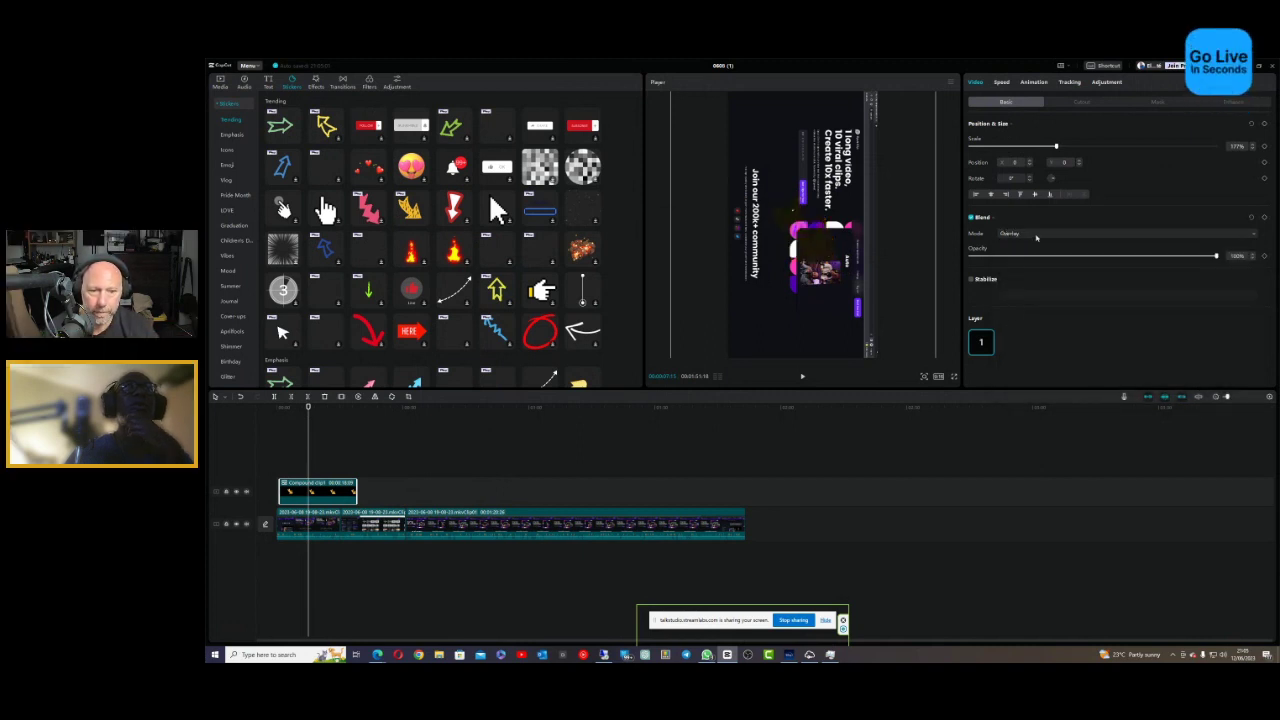
left_click(1030, 233)
left_click(1025, 340)
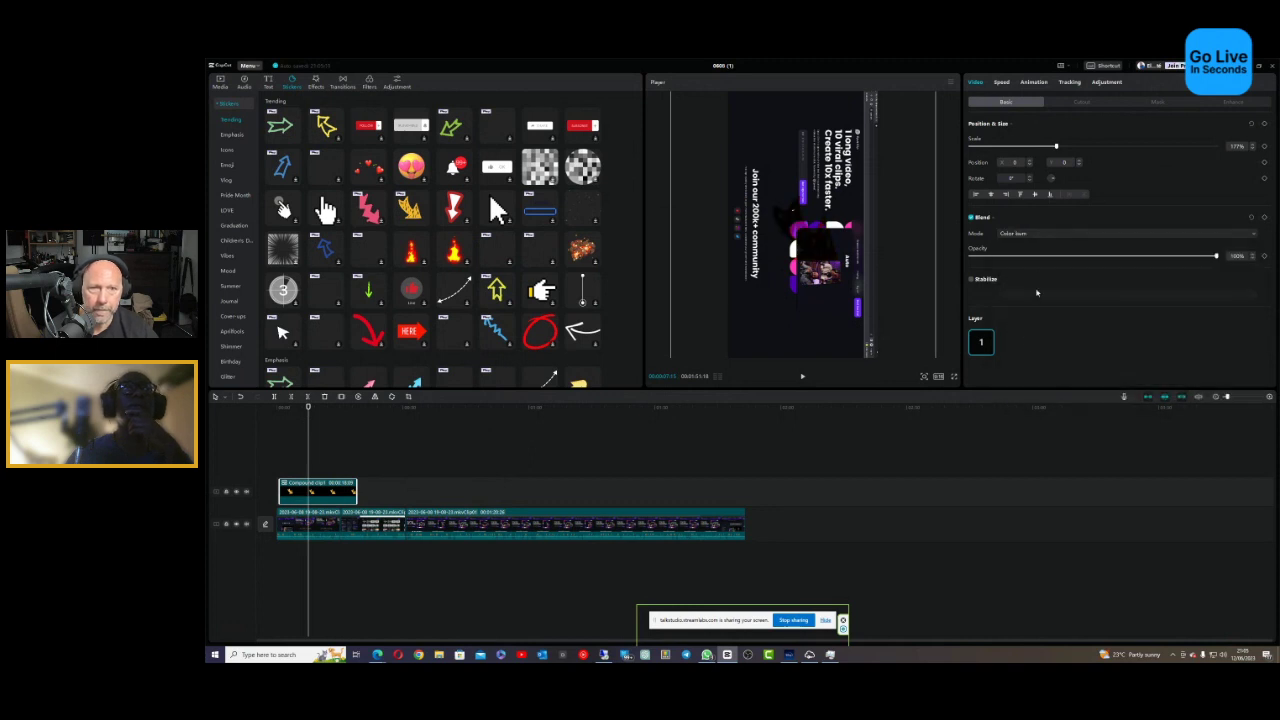
left_click(1032, 235)
left_click(1034, 238)
left_click(1057, 234)
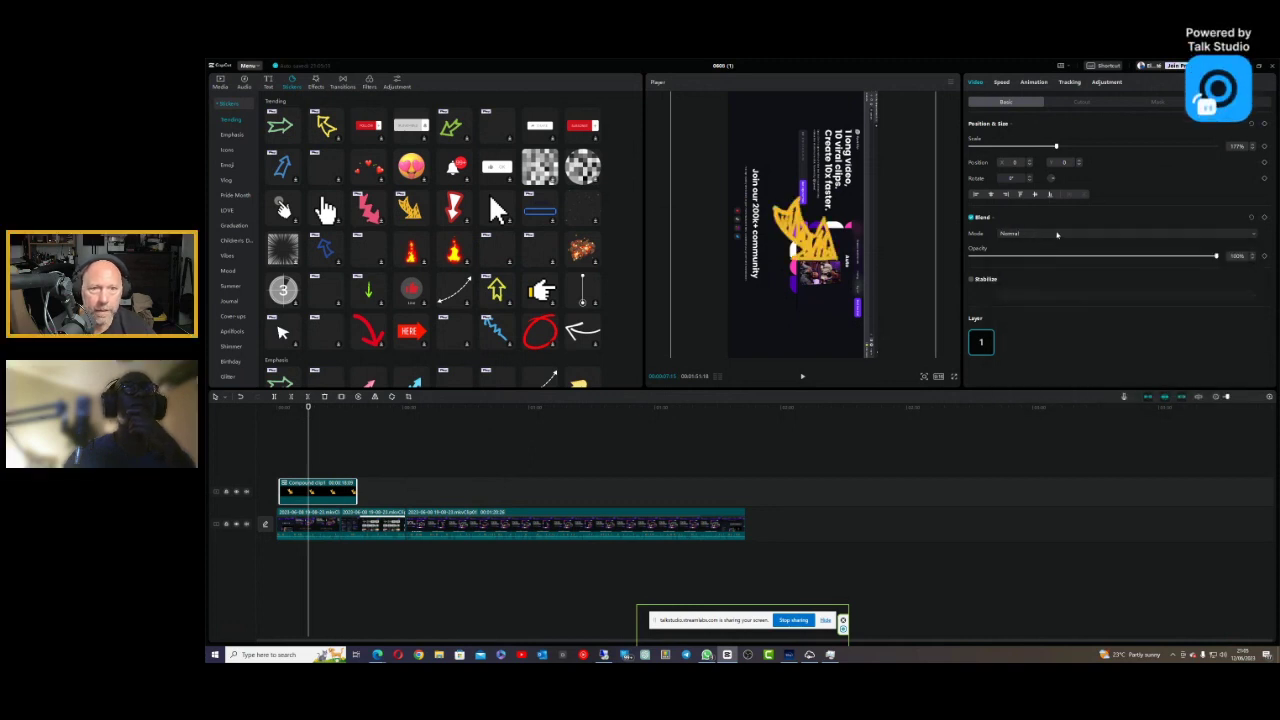